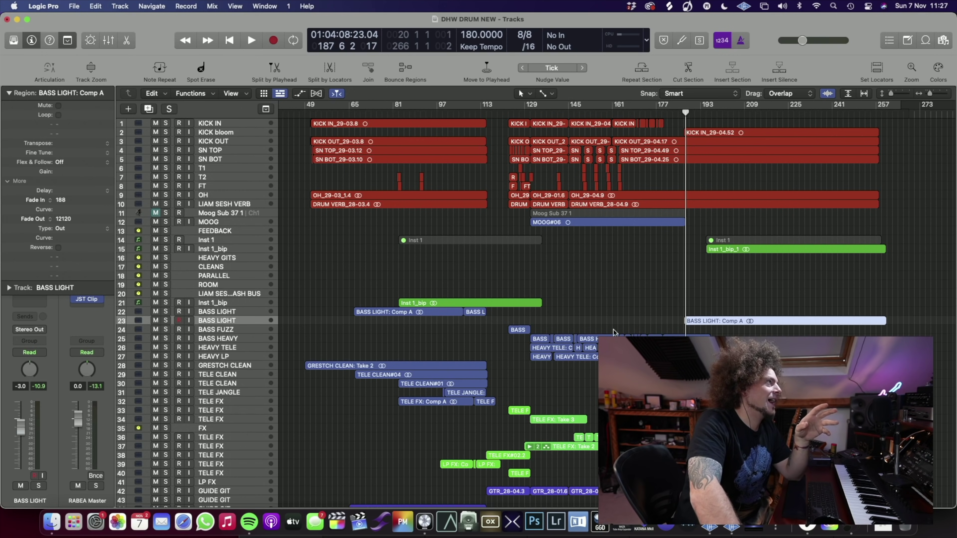
Step: Show the automation lanes on all tracks and enlarge the track rows enough to read the volume curves
key(super+Up)
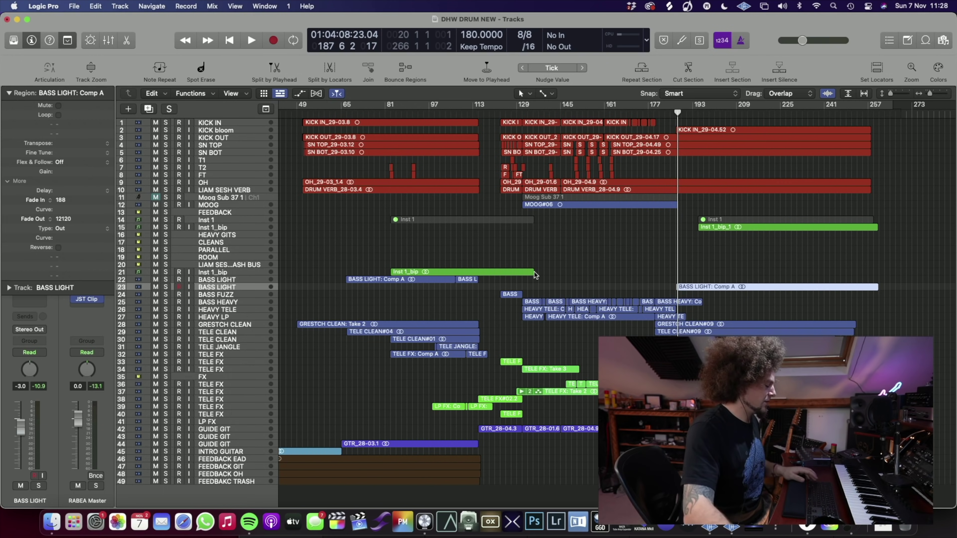
key(a)
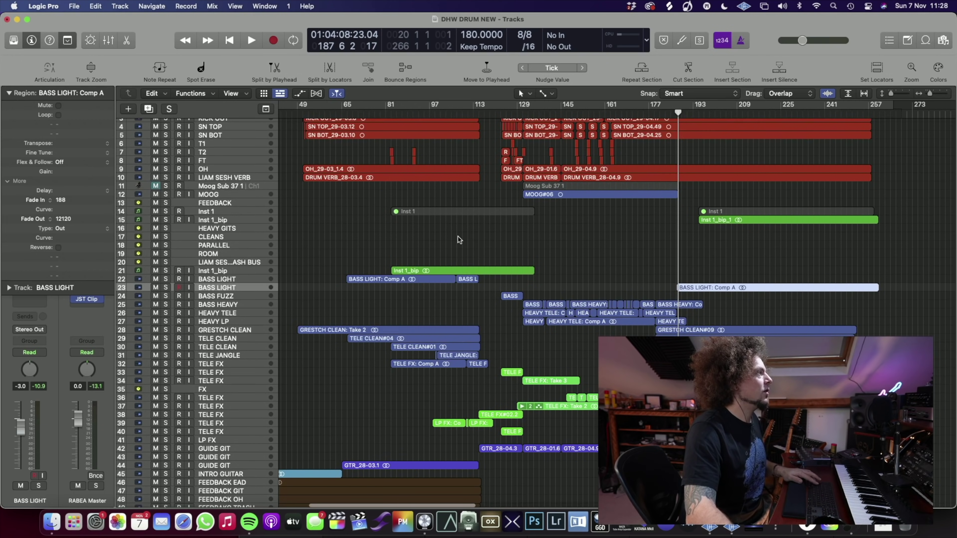
key(super+Down)
key(super+Down)
scroll(458, 238, up, 15)
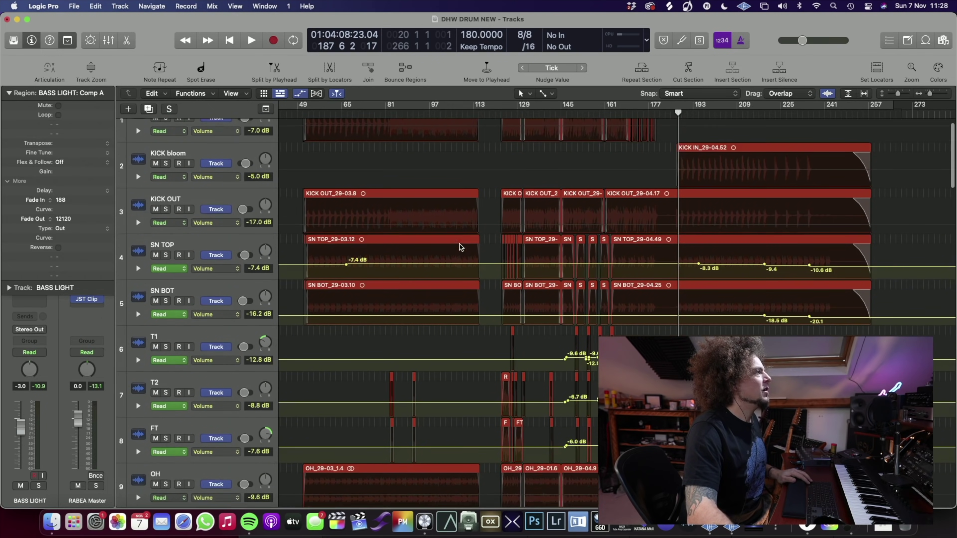
Step: Examine the volume automation across the arrangement, from the drum tracks down to the feedback tracks
scroll(533, 237, down, 10)
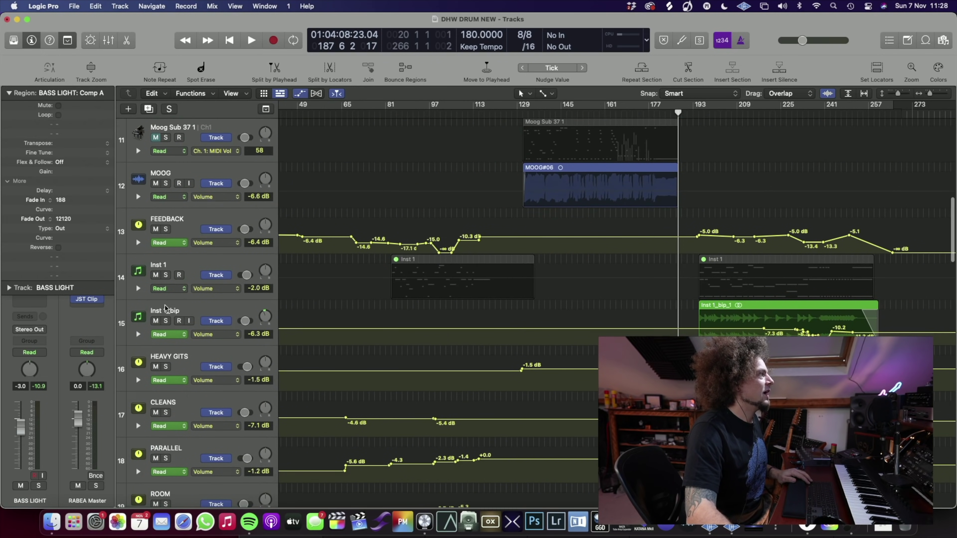
scroll(437, 358, up, 3)
scroll(437, 358, up, 6)
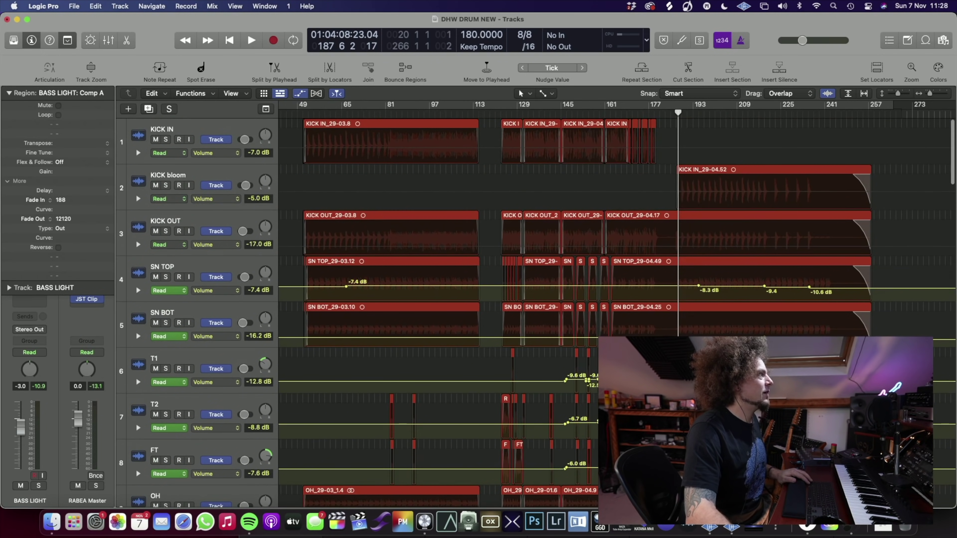
scroll(520, 298, down, 4)
scroll(388, 235, down, 4)
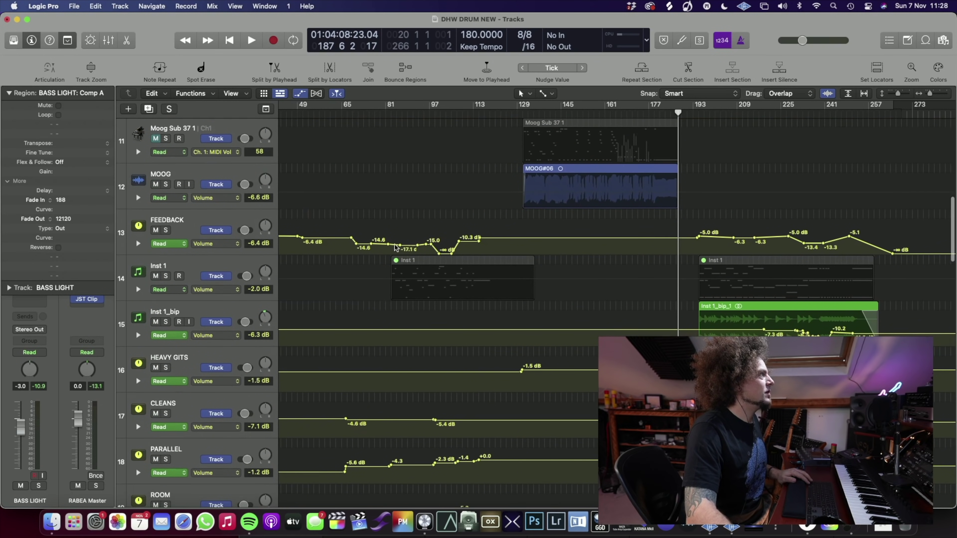
scroll(136, 313, down, 3)
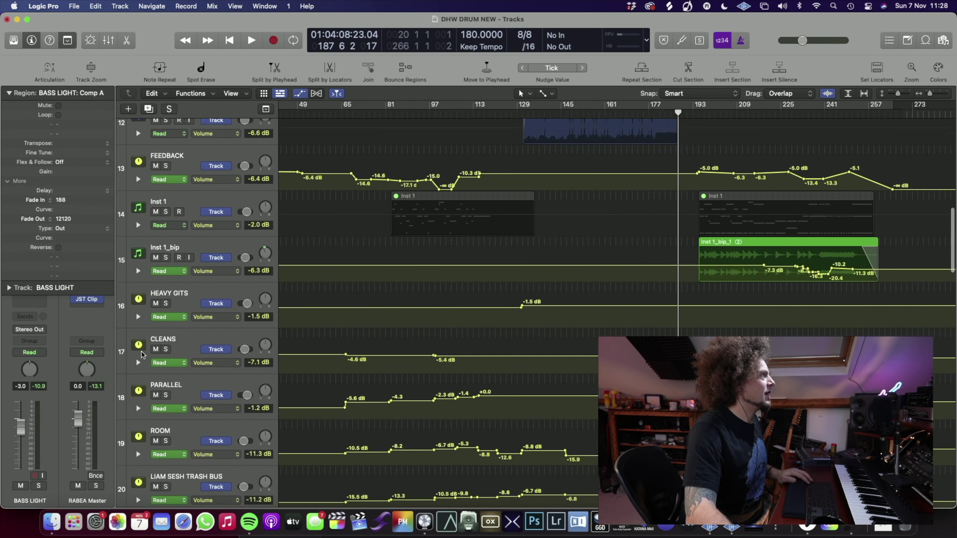
scroll(177, 306, down, 1)
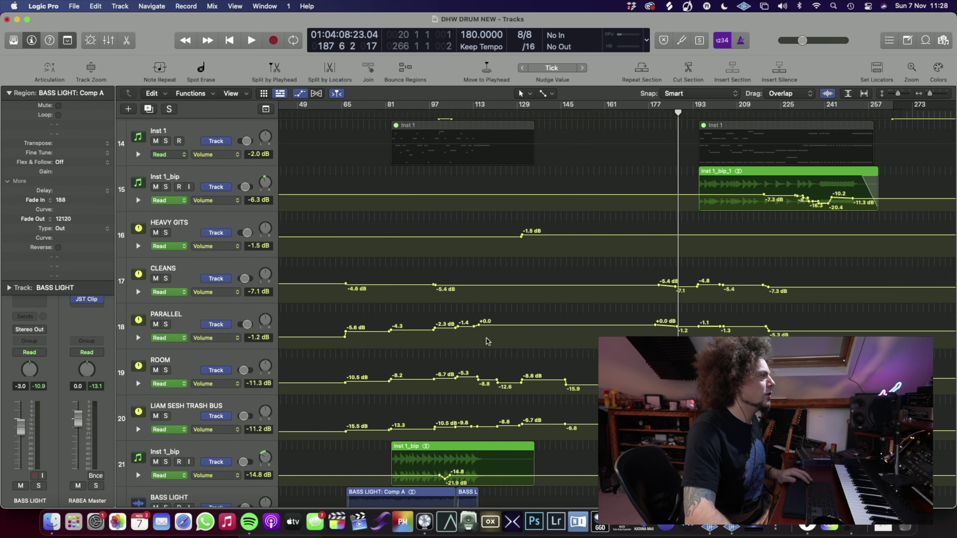
scroll(457, 418, down, 2)
scroll(456, 419, left, 2)
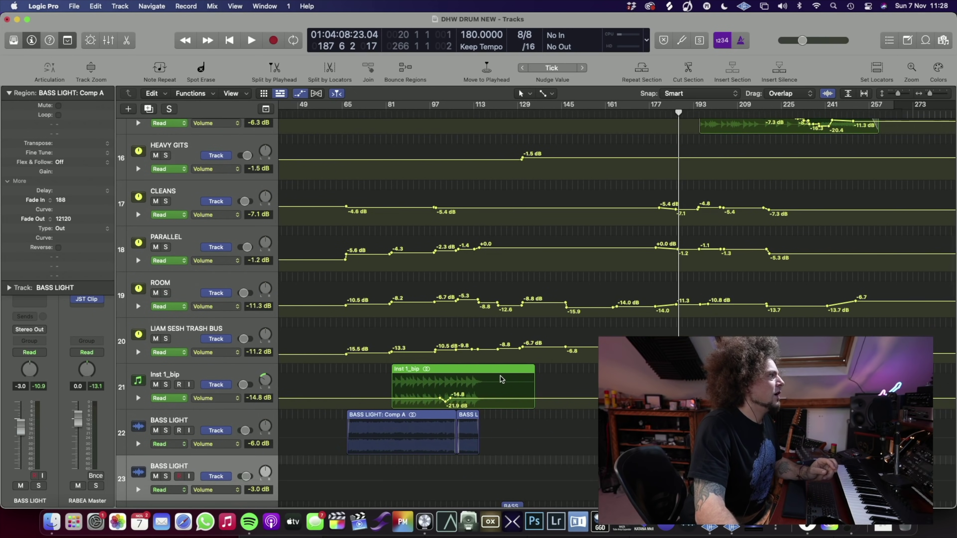
scroll(527, 373, right, 1)
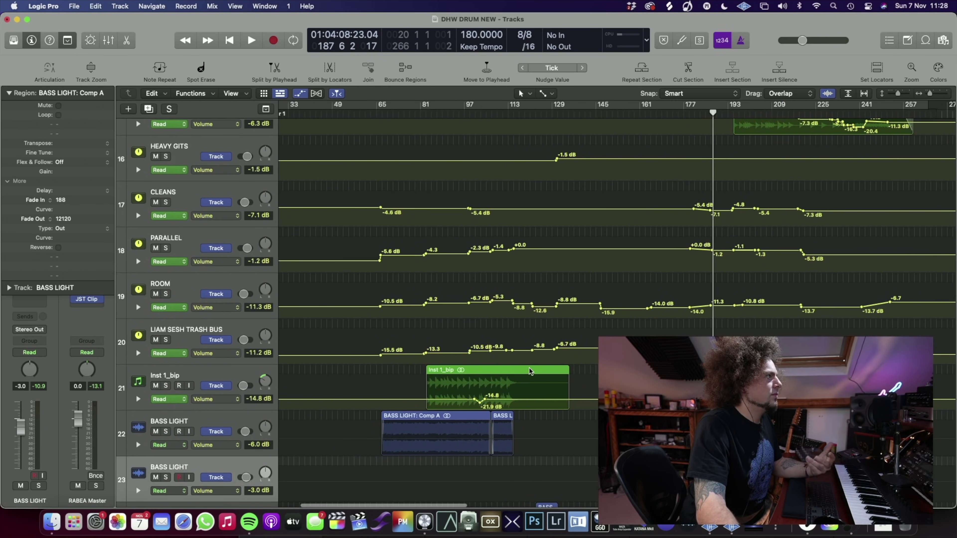
scroll(538, 367, down, 15)
scroll(565, 362, right, 2)
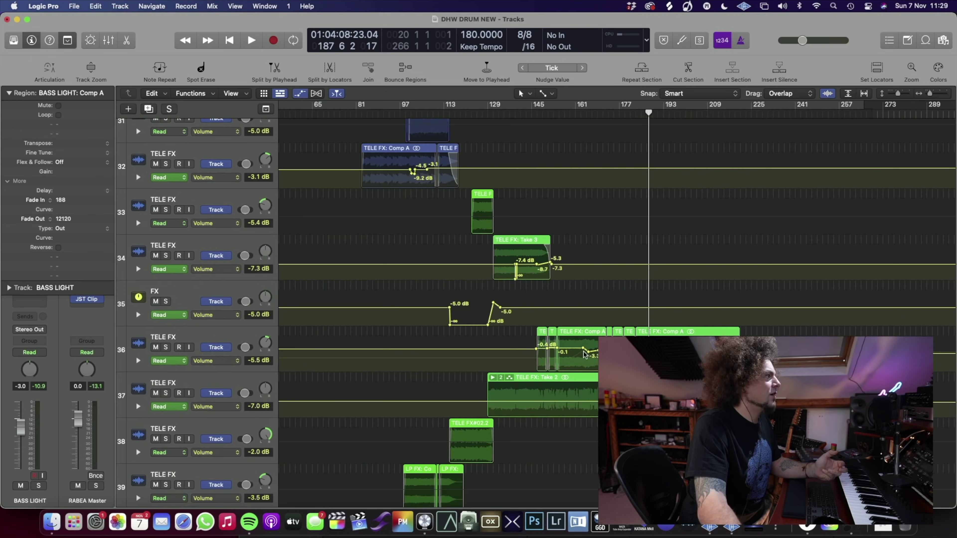
scroll(452, 313, down, 9)
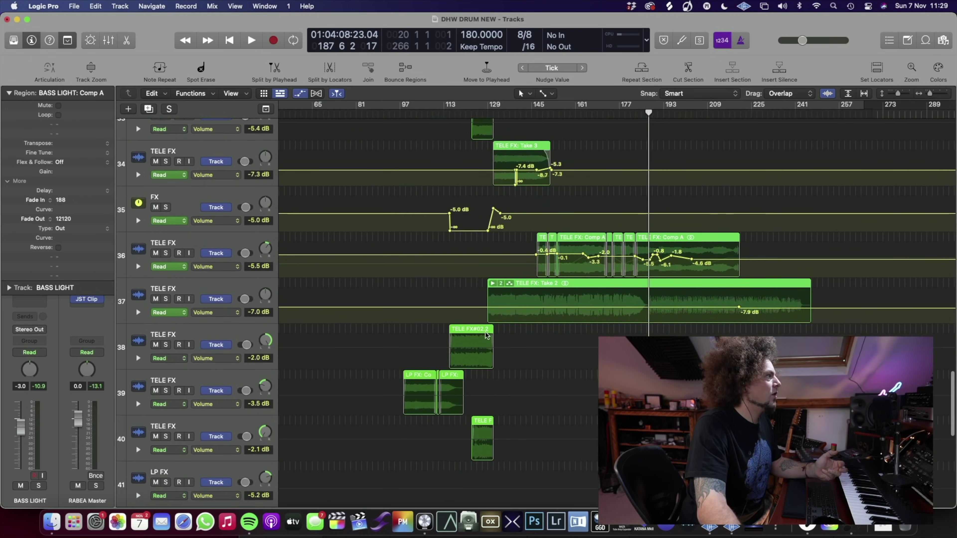
scroll(488, 325, down, 3)
scroll(549, 306, left, 2)
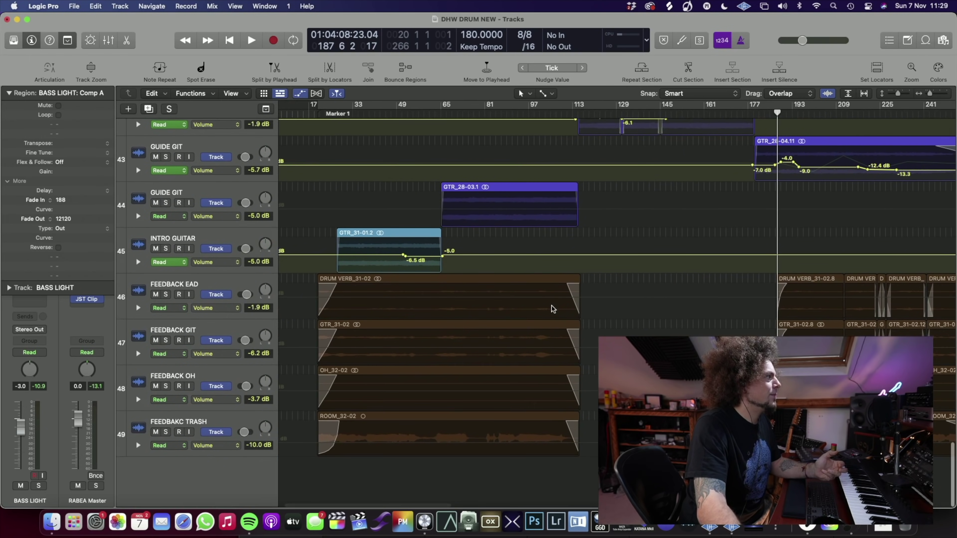
Step: Hide the automation lanes and shrink the tracks to an overview of the whole arrangement
key(super+Left)
key(a)
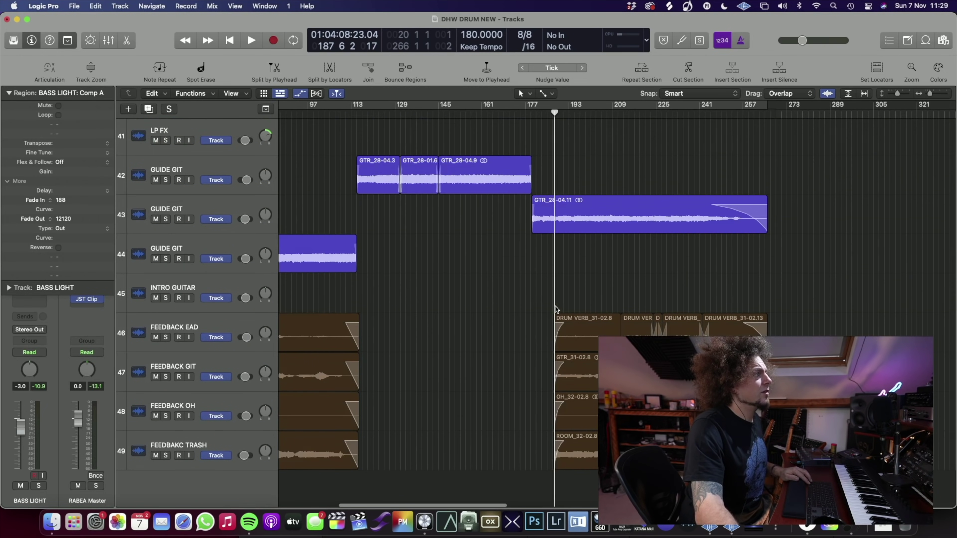
key(super+Left)
key(super+Down)
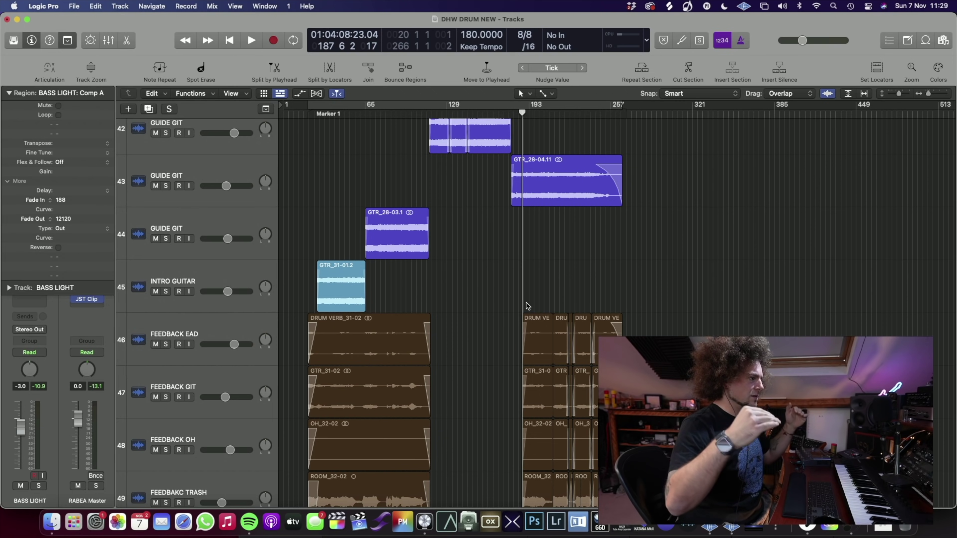
scroll(478, 238, up, 20)
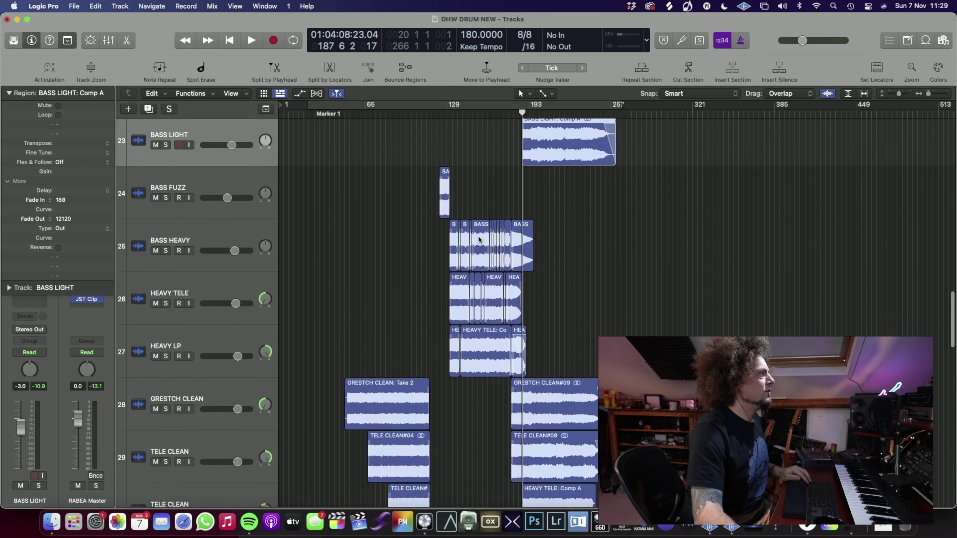
key(ctrl+alt+Up)
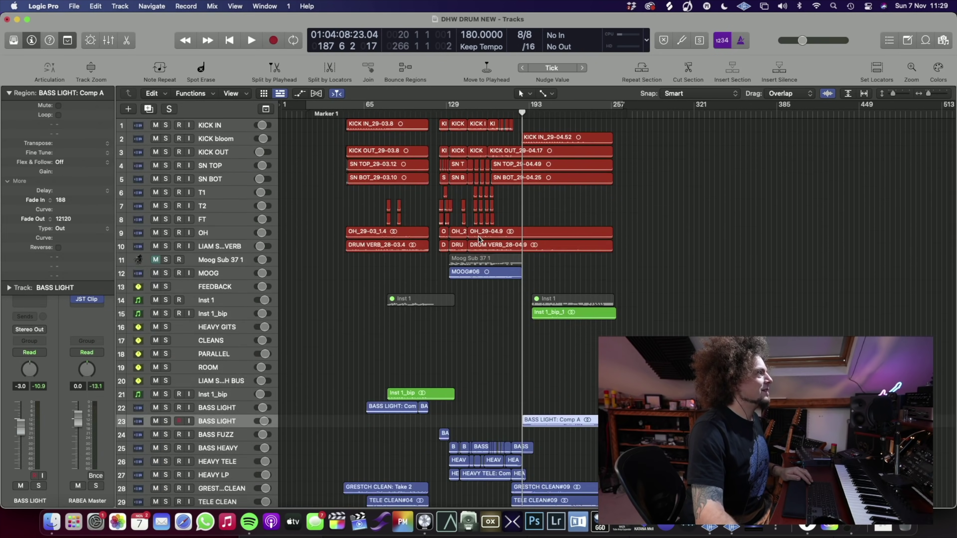
scroll(478, 236, down, 10)
ctrl+alt+click(484, 232)
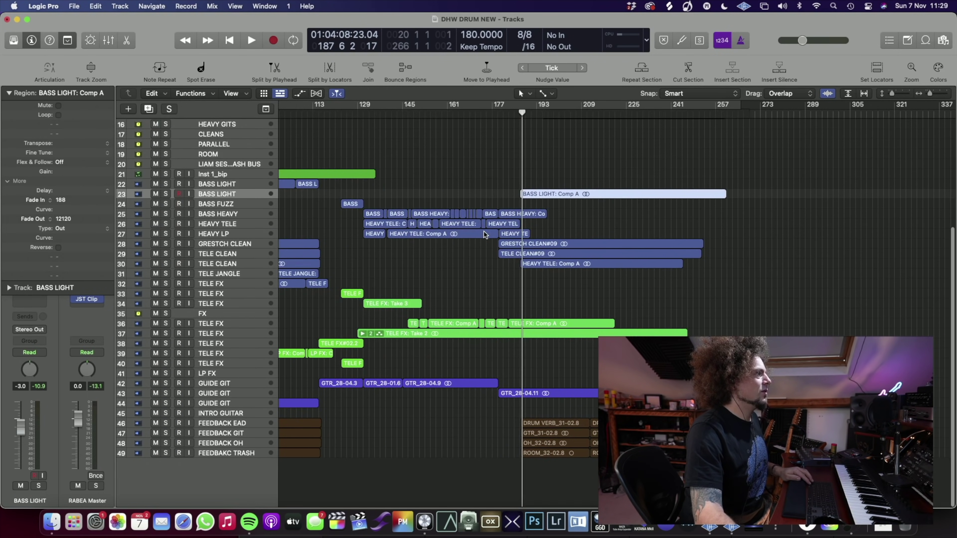
ctrl+alt+click(481, 229)
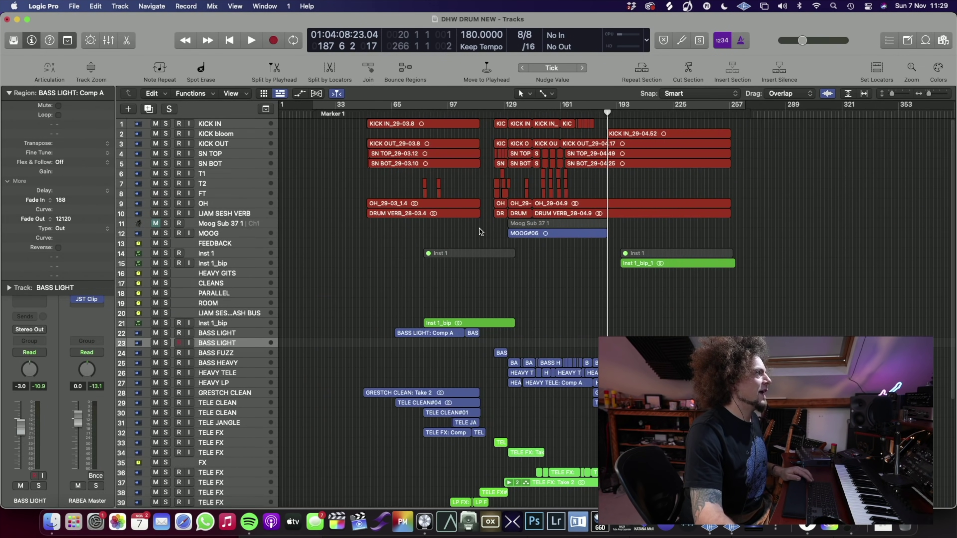
Step: Turn on the cycle range and review the channel strips and their plug-ins in the mixer
click(357, 107)
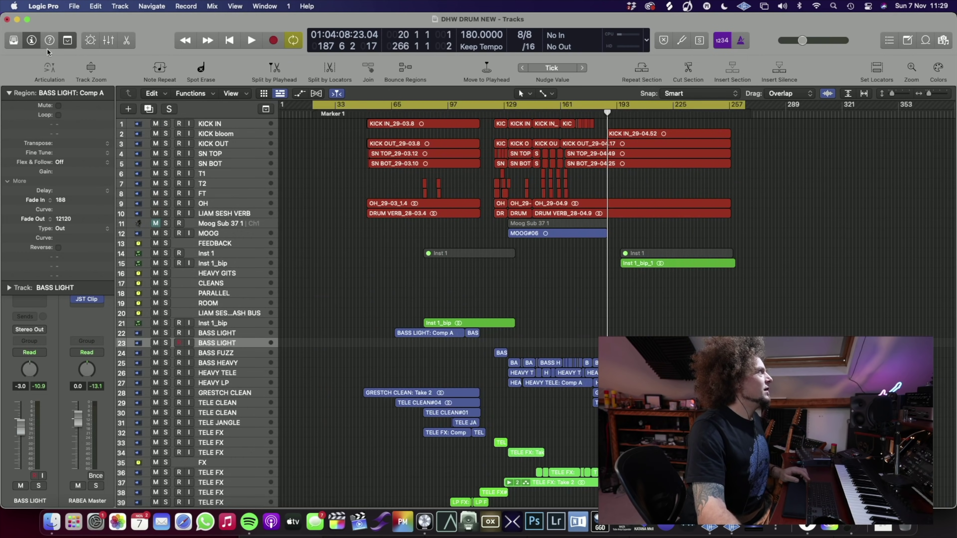
click(108, 41)
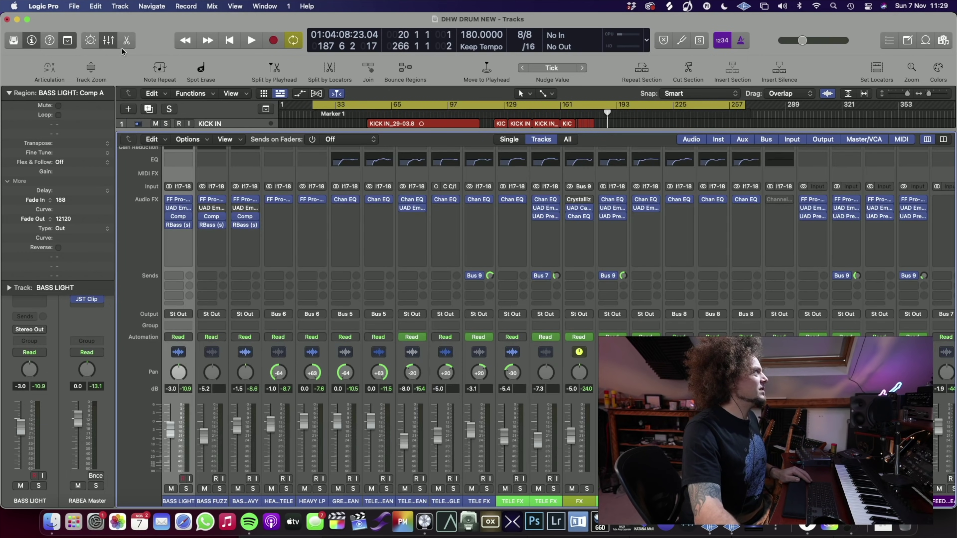
click(109, 41)
click(109, 42)
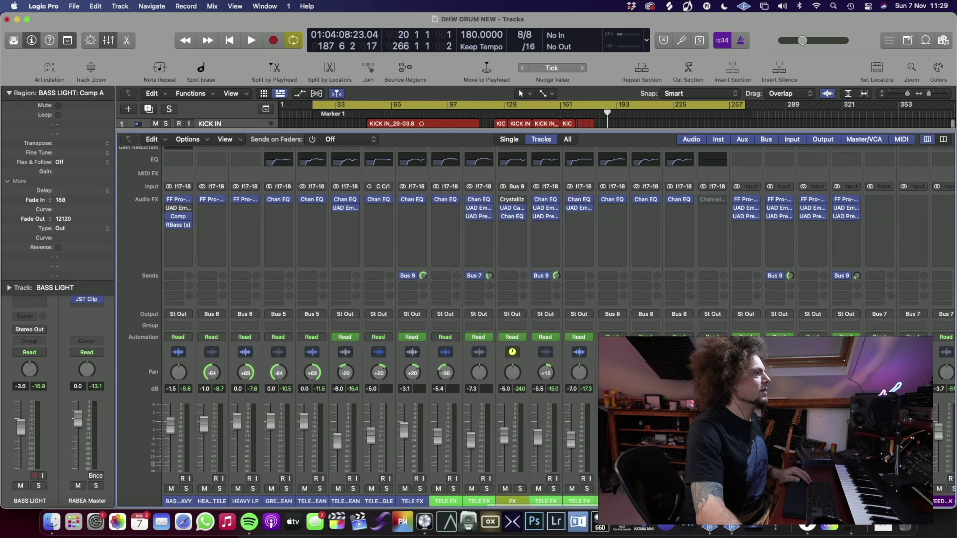
scroll(509, 217, right, 8)
Step: Start playback from the beginning of the cycle range and return from the mixer to the full arrangement
key(space)
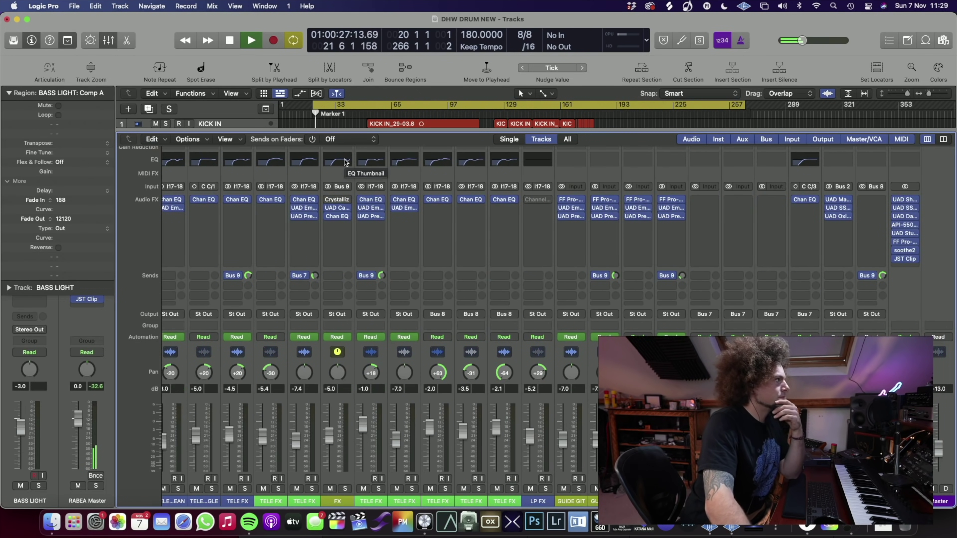
click(95, 37)
click(94, 37)
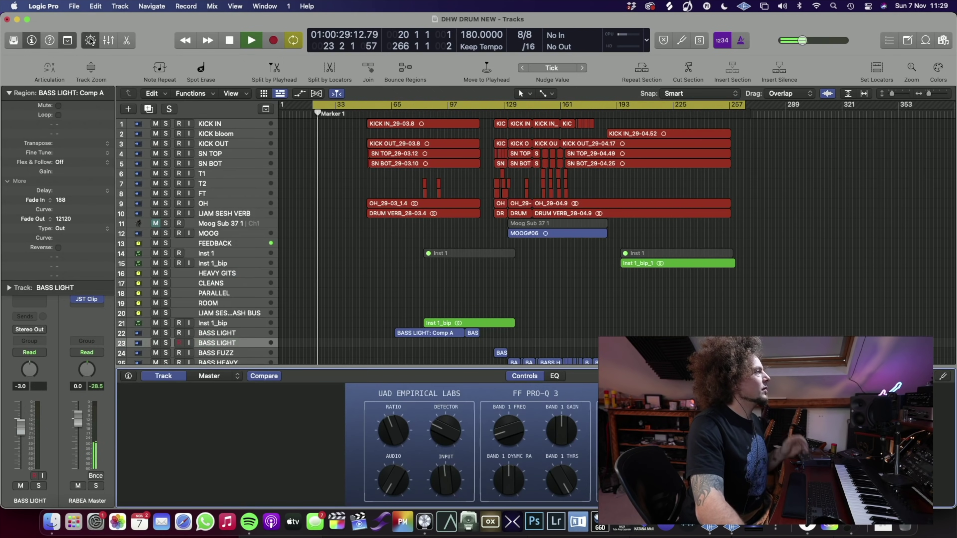
Step: Listen to the intro with the INTRO GUITAR and four feedback tracks enlarged in the arrangement
scroll(488, 309, down, 5)
scroll(452, 320, up, 6)
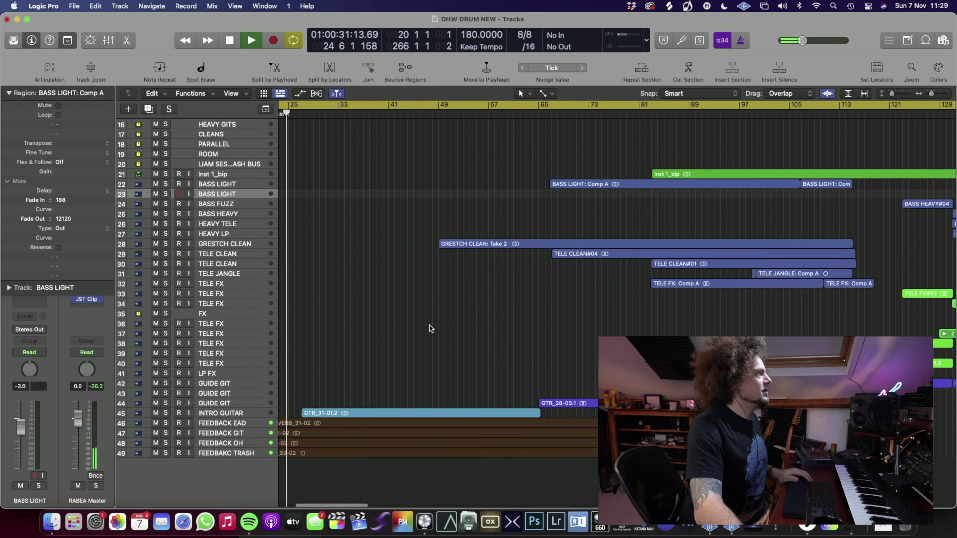
scroll(429, 326, down, 5)
scroll(467, 333, up, 4)
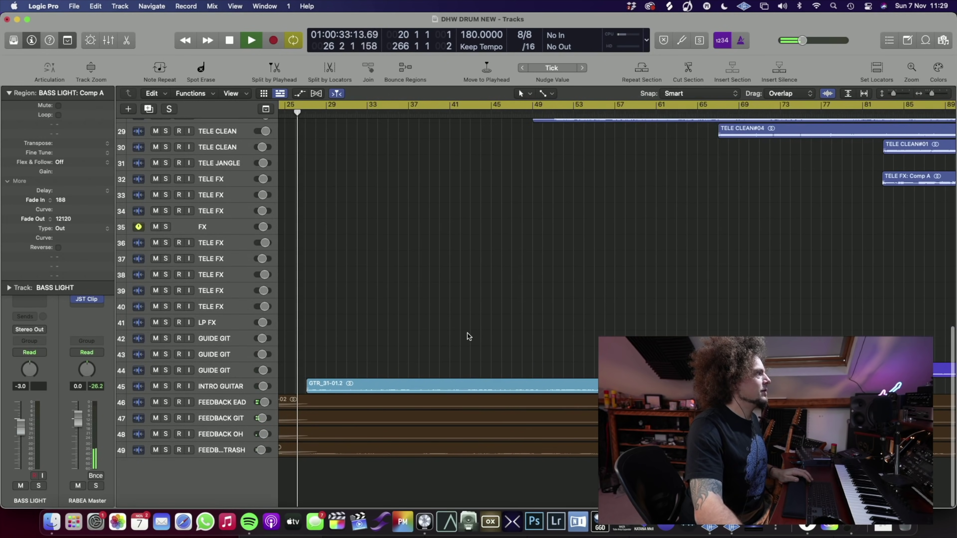
scroll(571, 360, up, 4)
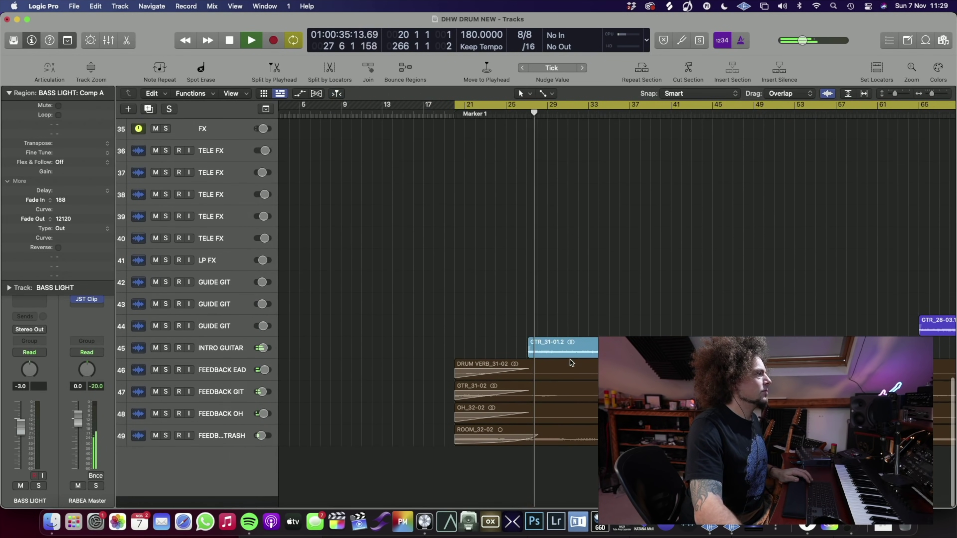
scroll(571, 358, right, 3)
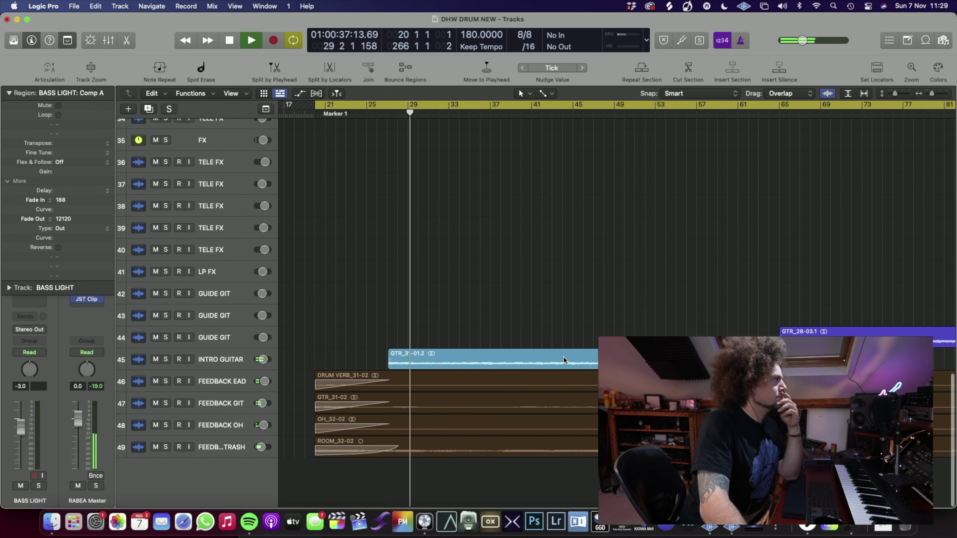
scroll(552, 354, right, 6)
scroll(553, 354, left, 3)
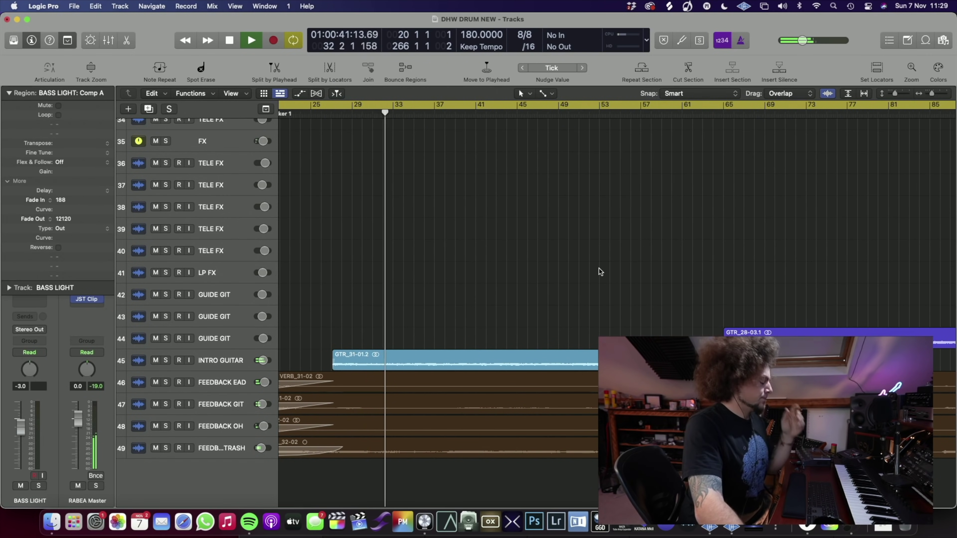
alt+scroll(484, 347, up, 5)
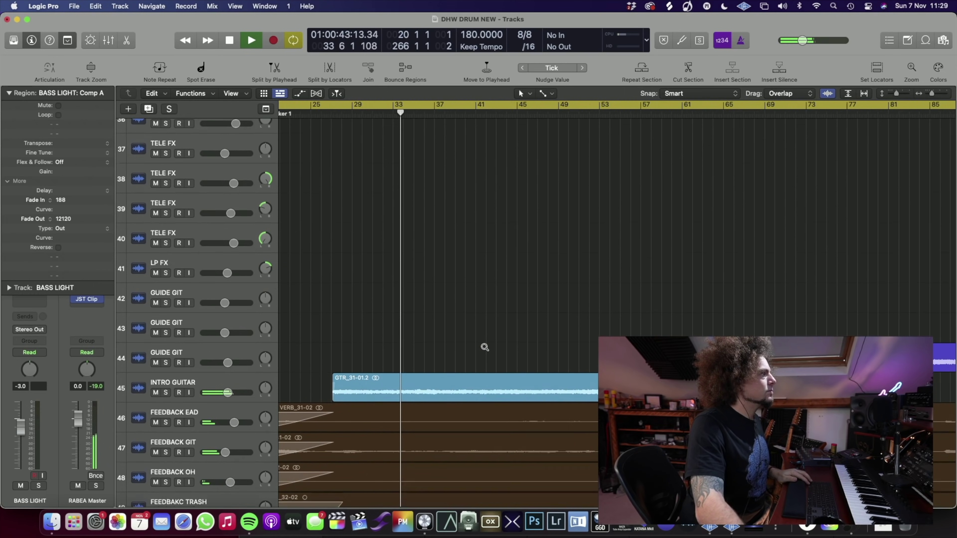
scroll(484, 347, down, 3)
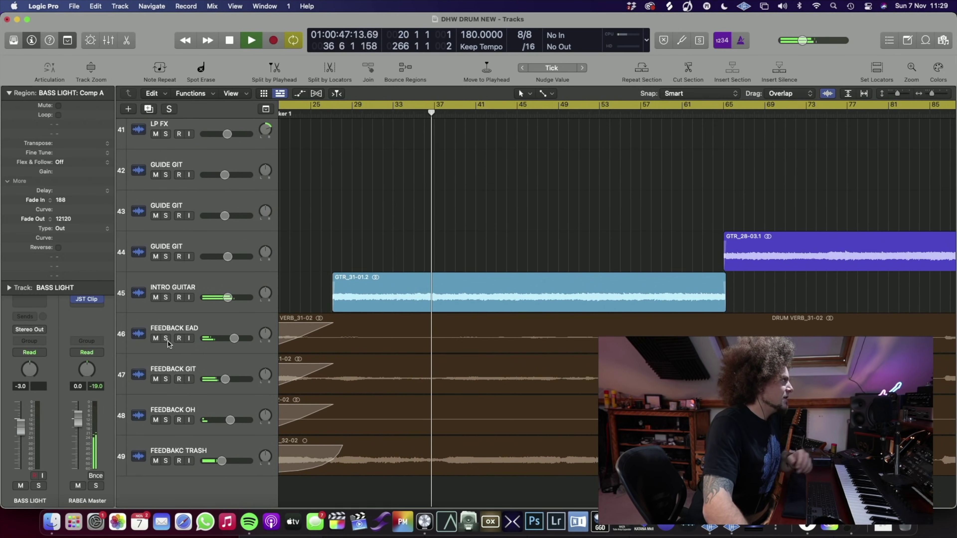
Step: Audition the four feedback tracks in solo, replaying them from about bar 37, and clear all solos
drag(165, 339, 150, 473)
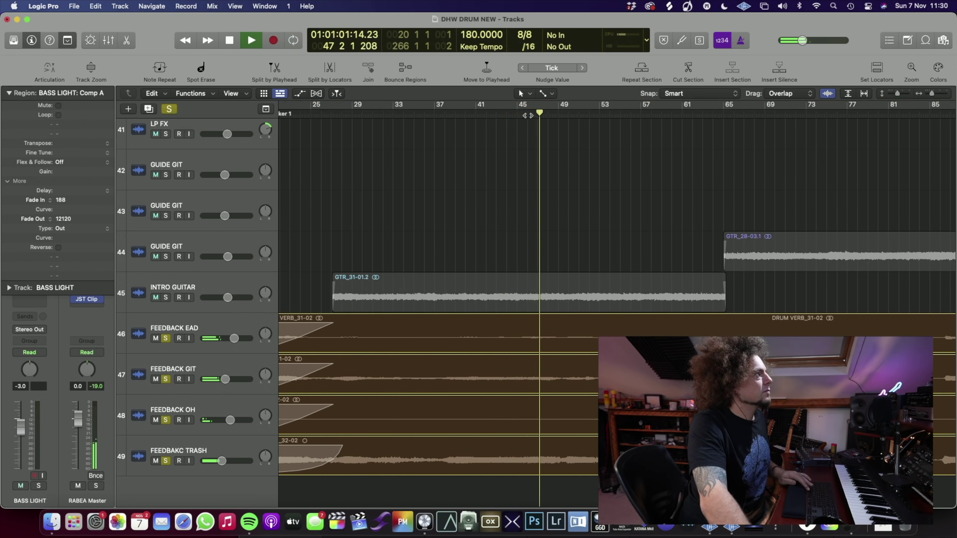
key(space)
click(528, 115)
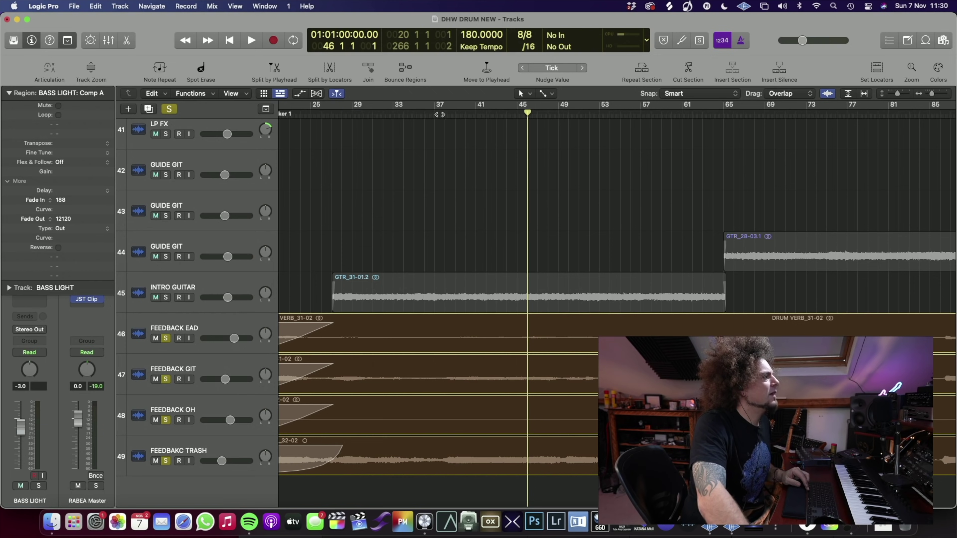
click(444, 113)
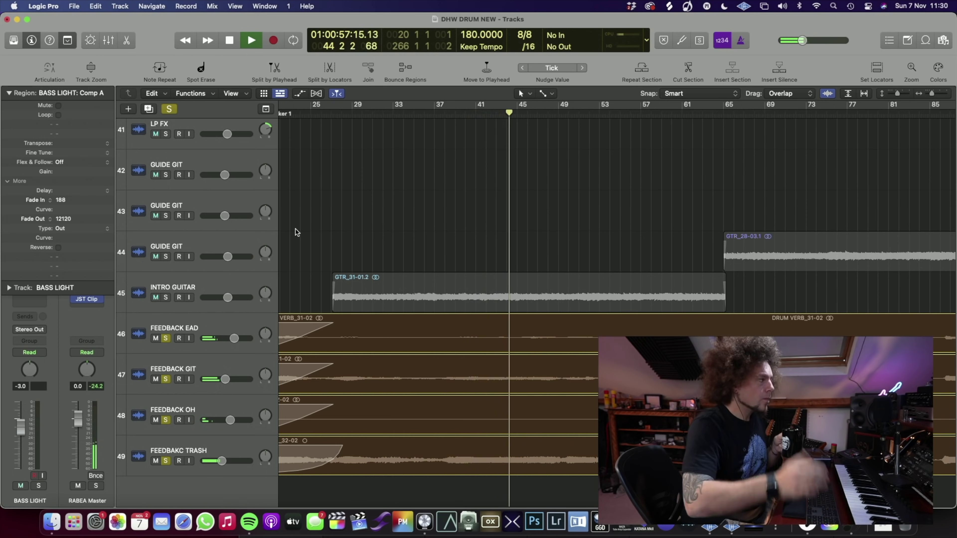
click(173, 109)
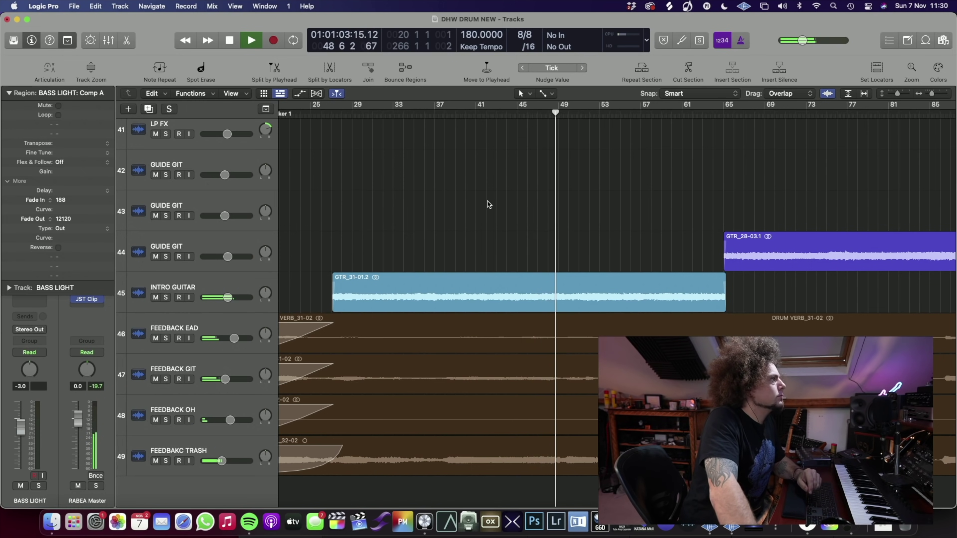
Step: Show the drum tracks from about bar 49 in the arrangement and open the mixer at its last channel strips during playback
scroll(489, 203, up, 20)
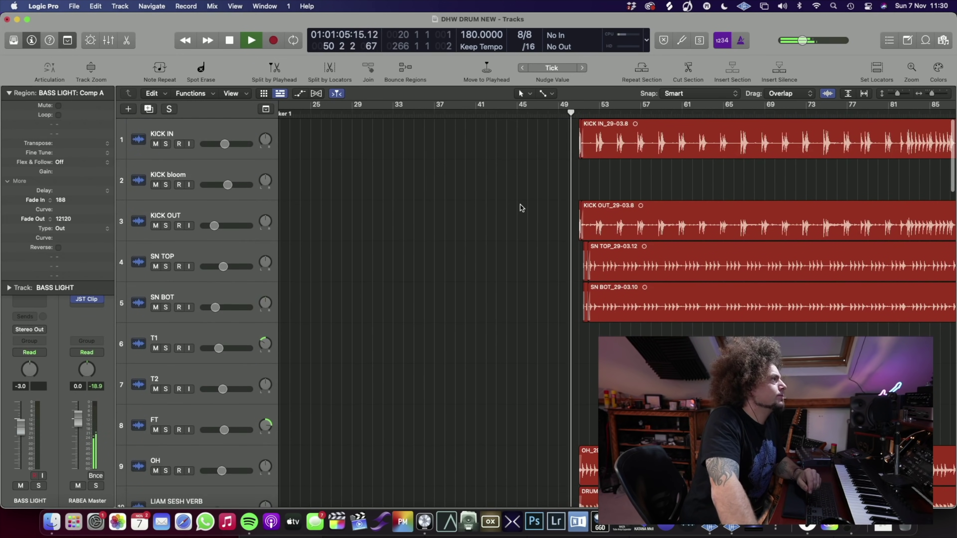
scroll(523, 210, right, 10)
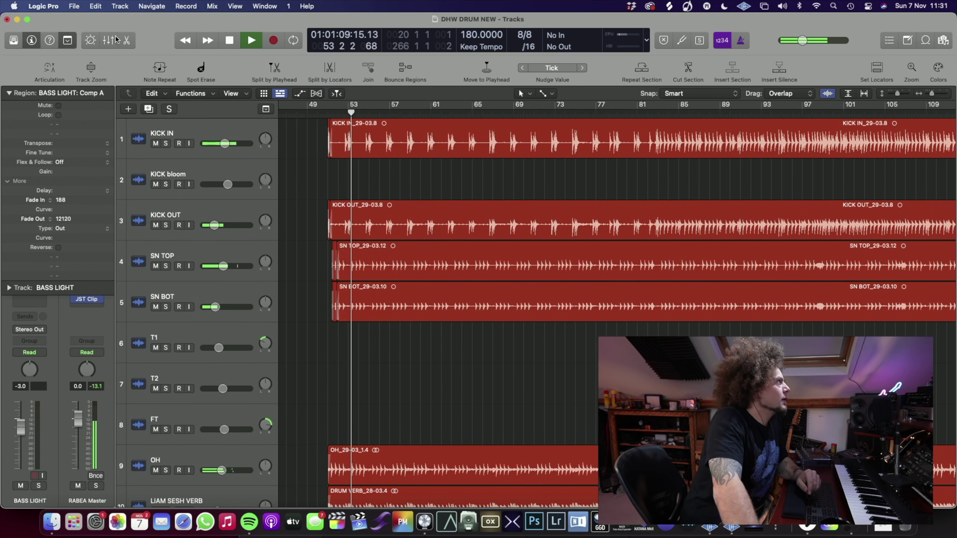
click(108, 41)
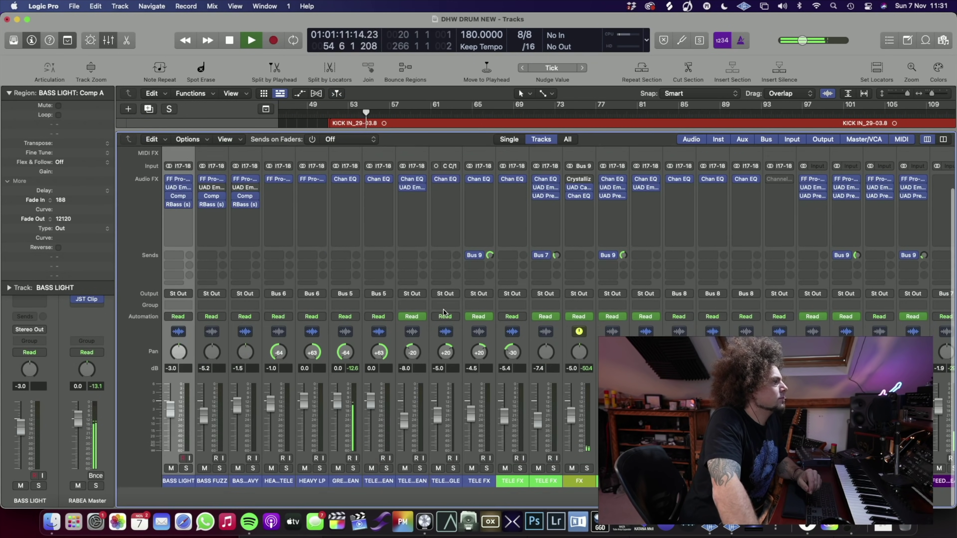
scroll(443, 312, right, 10)
scroll(444, 313, down, 2)
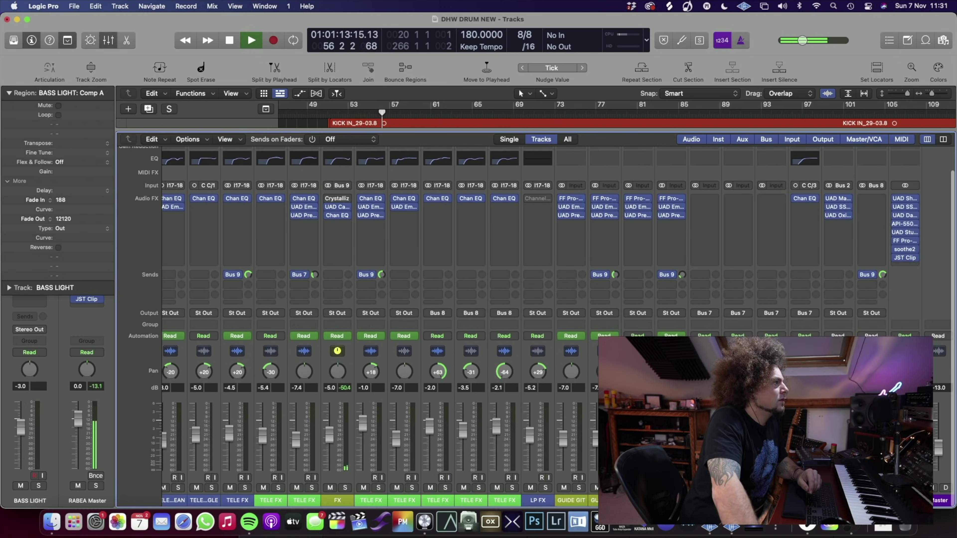
scroll(444, 313, down, 2)
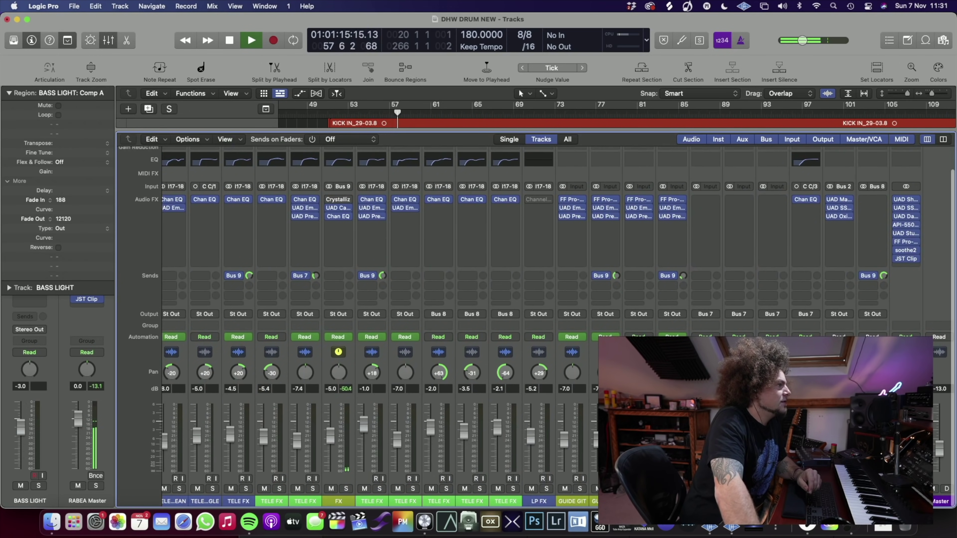
Step: Audition the PARALLEL, ROOM and Bus 4 drum return channels together in solo and clear all solos
key(s)
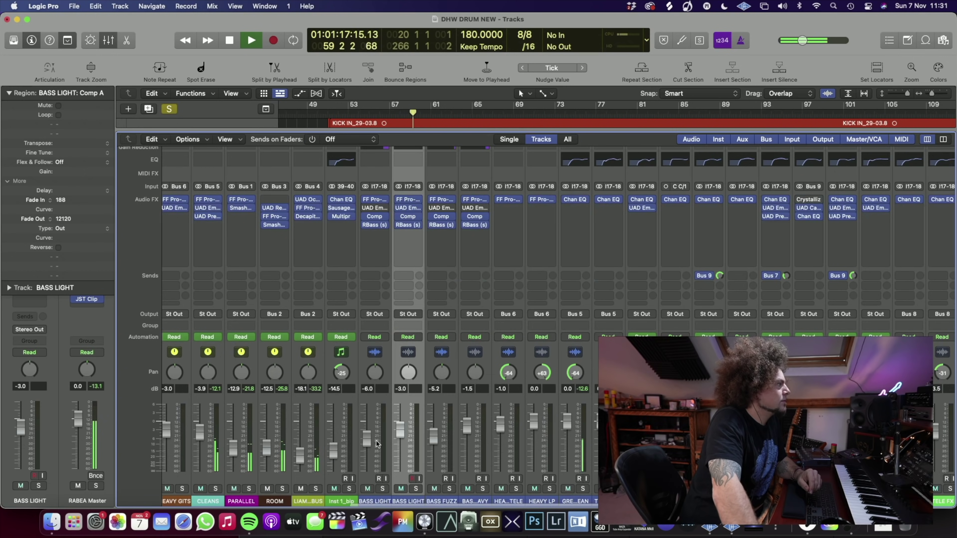
click(315, 488)
click(282, 488)
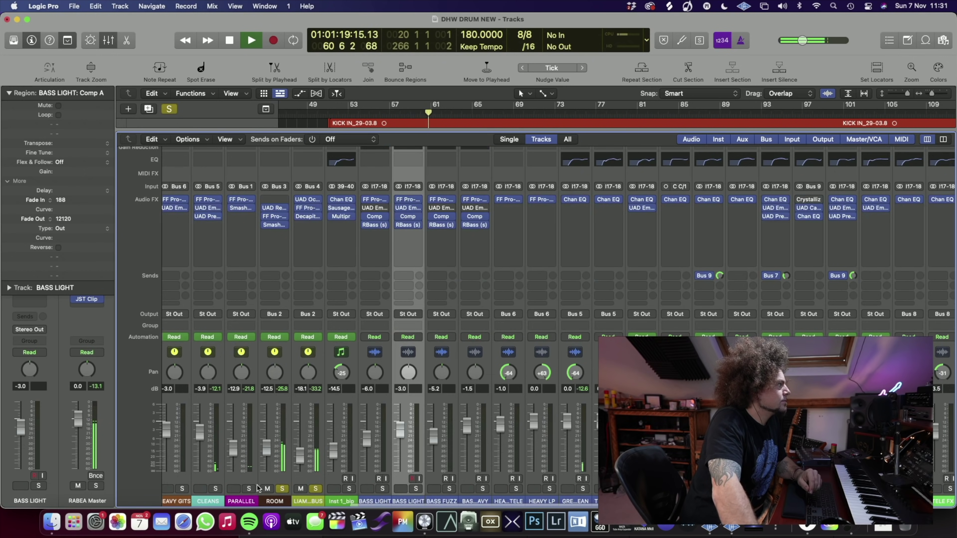
click(249, 488)
scroll(242, 488, left, 4)
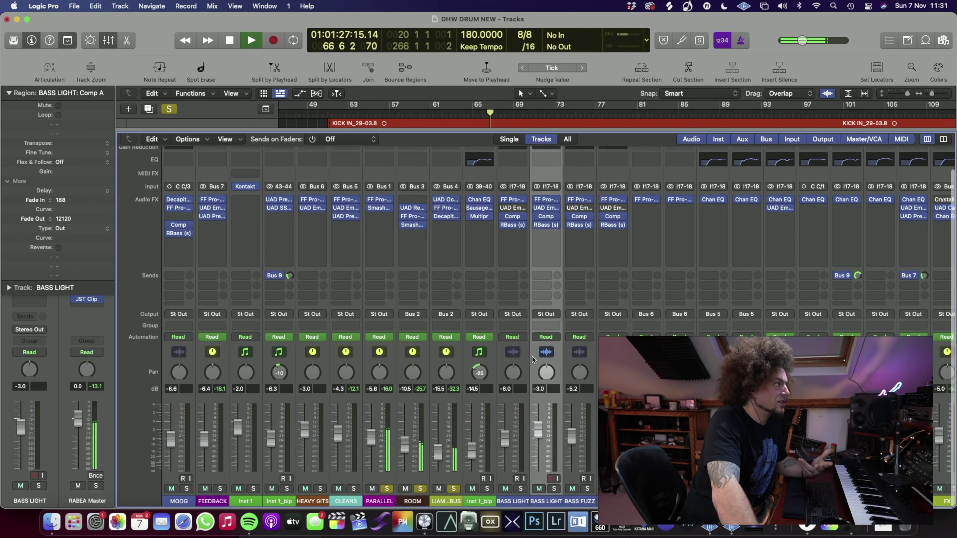
scroll(532, 357, right, 15)
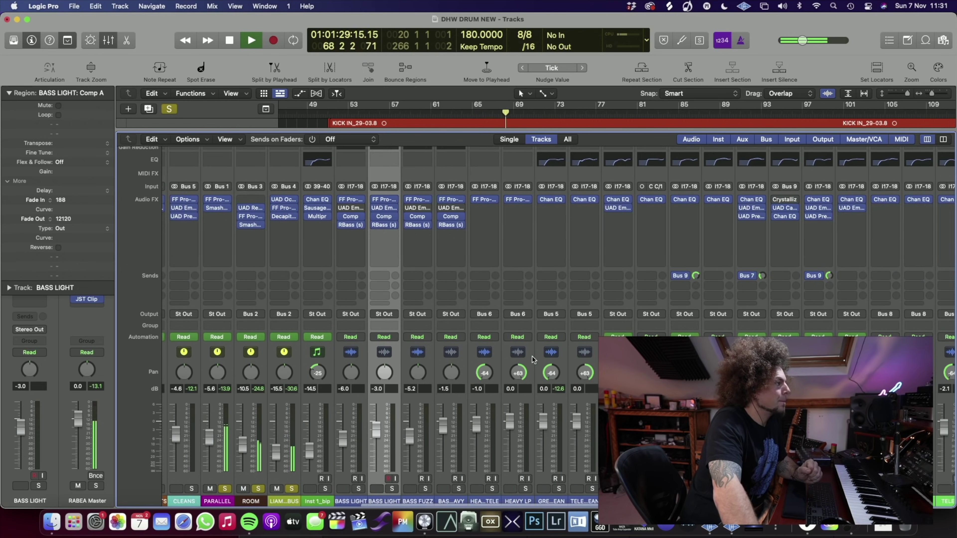
scroll(532, 356, left, 15)
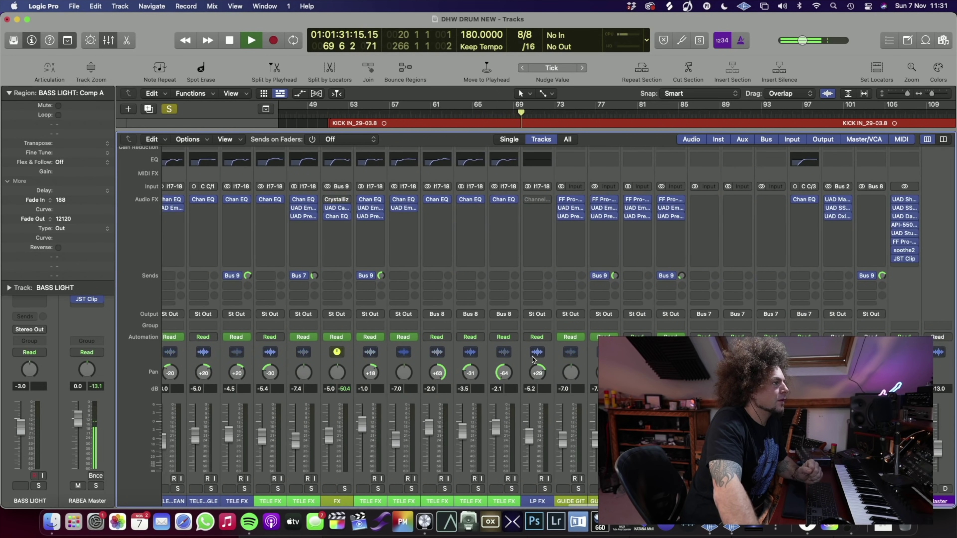
scroll(533, 357, left, 10)
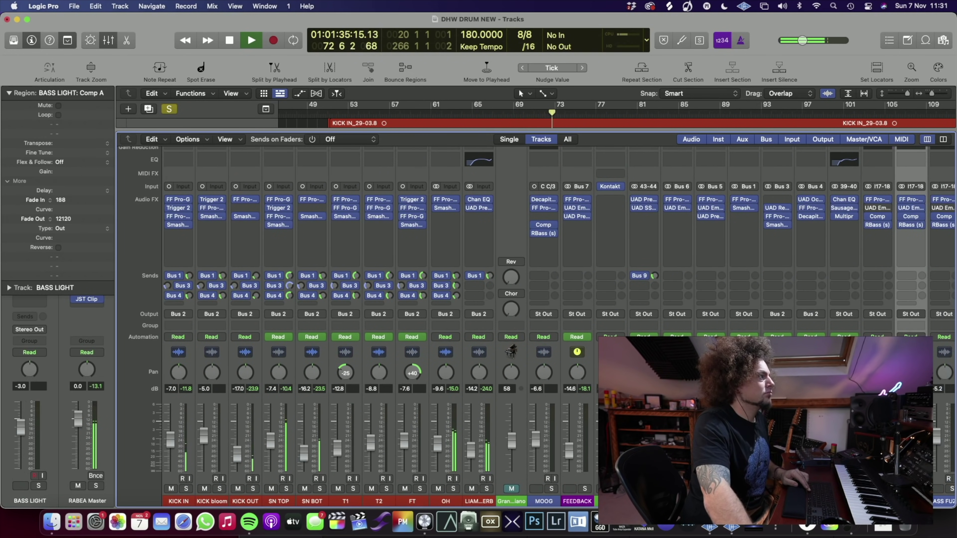
click(169, 109)
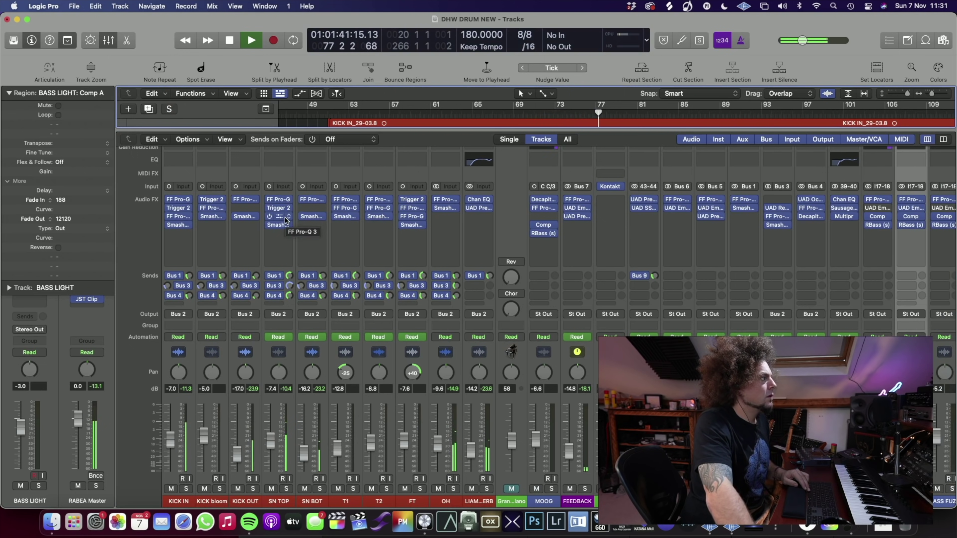
Step: Stop playback, select the DRUM bus strip fed by Bus 2, and review the mixer's output routing
key(space)
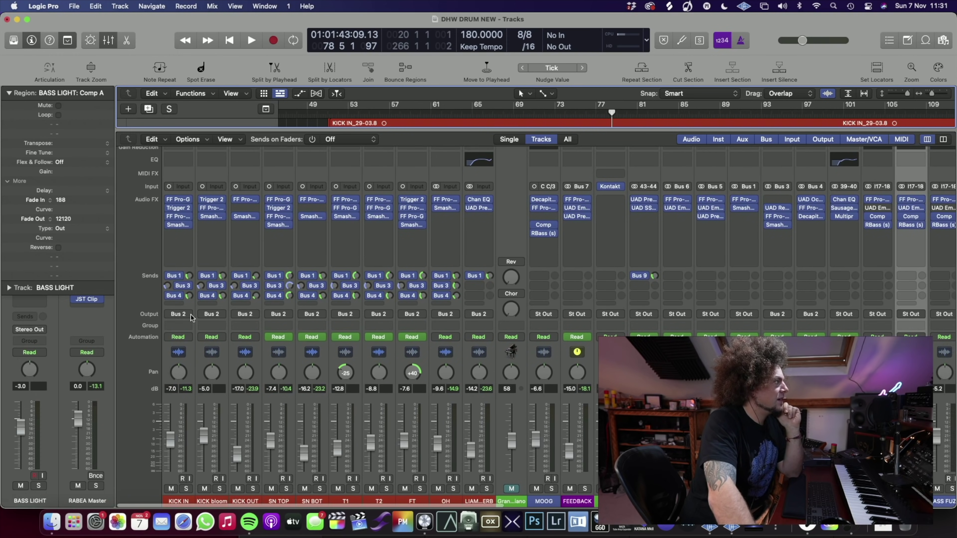
scroll(443, 308, right, 15)
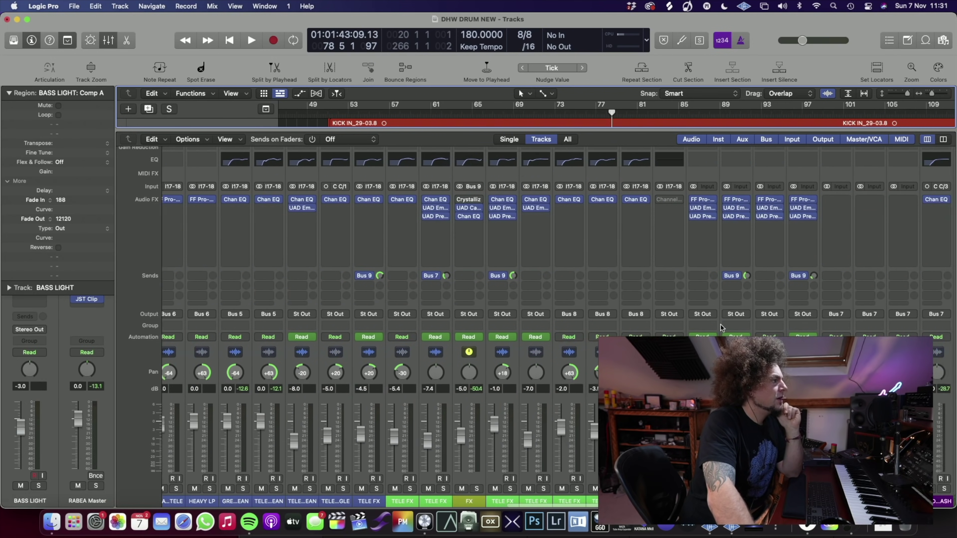
click(843, 326)
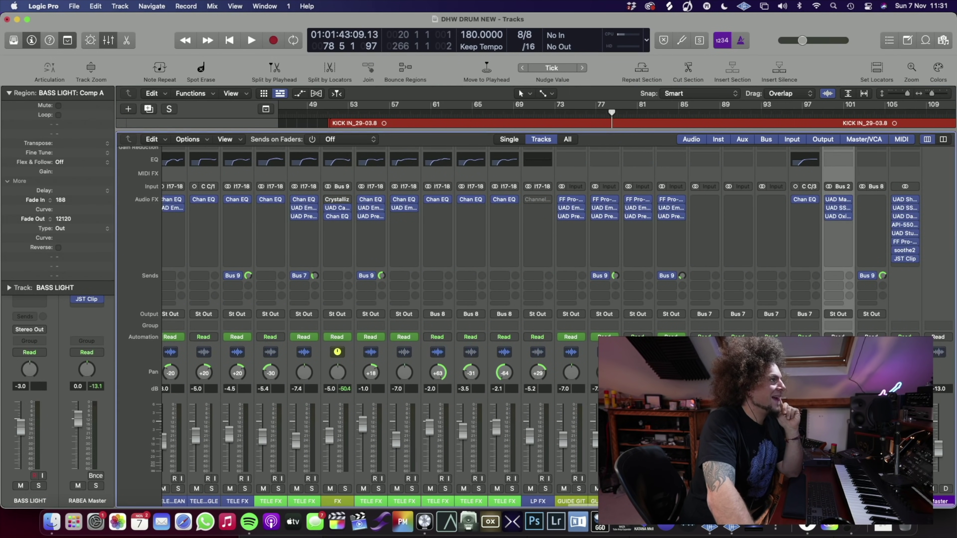
scroll(373, 501, left, 15)
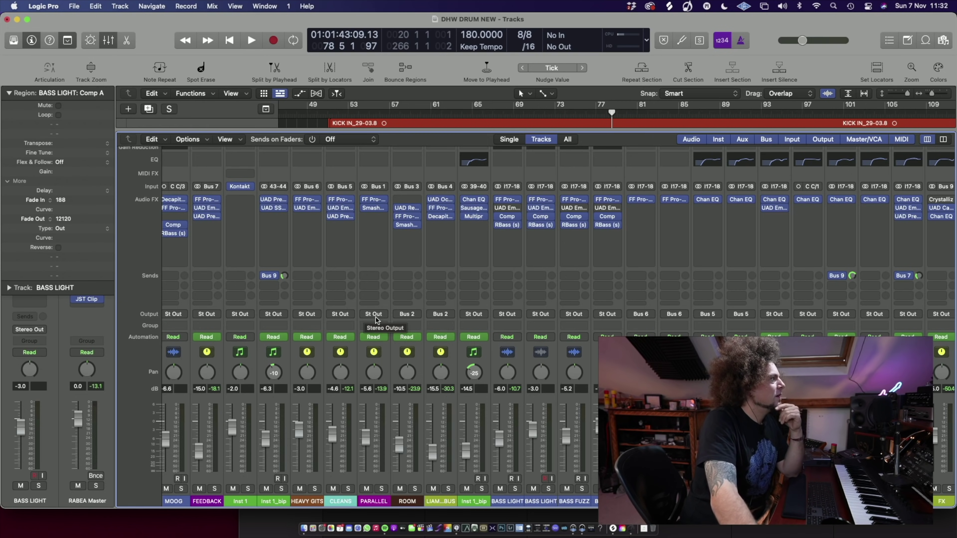
Step: Audition the soloed drum channels from about bar 78 while reviewing their strips in the mixer
scroll(375, 317, right, 10)
scroll(375, 317, right, 2)
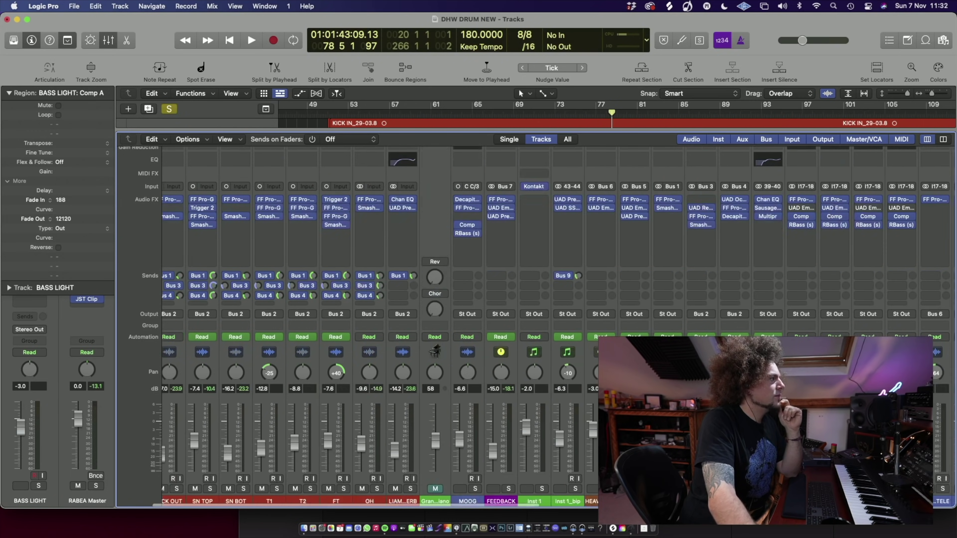
scroll(375, 317, left, 15)
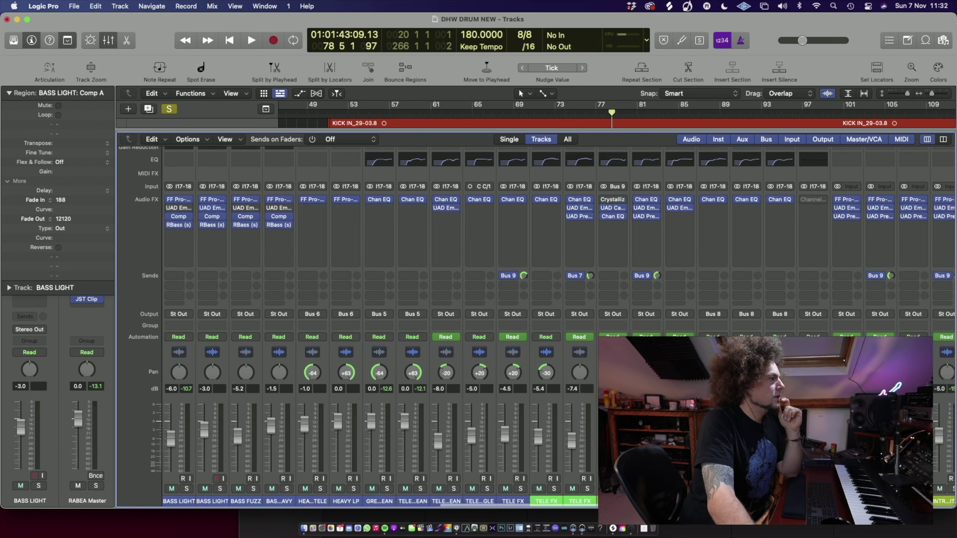
scroll(483, 397, left, 5)
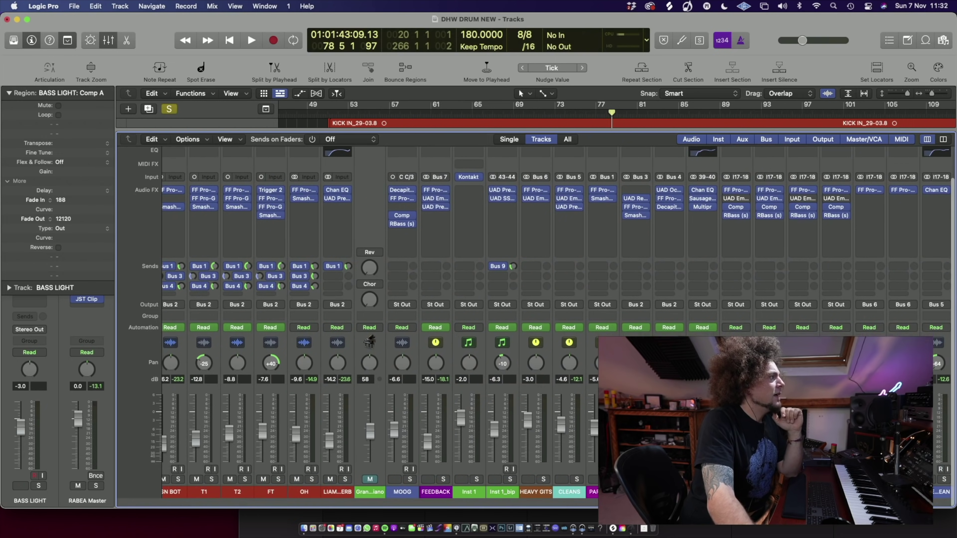
scroll(597, 399, left, 2)
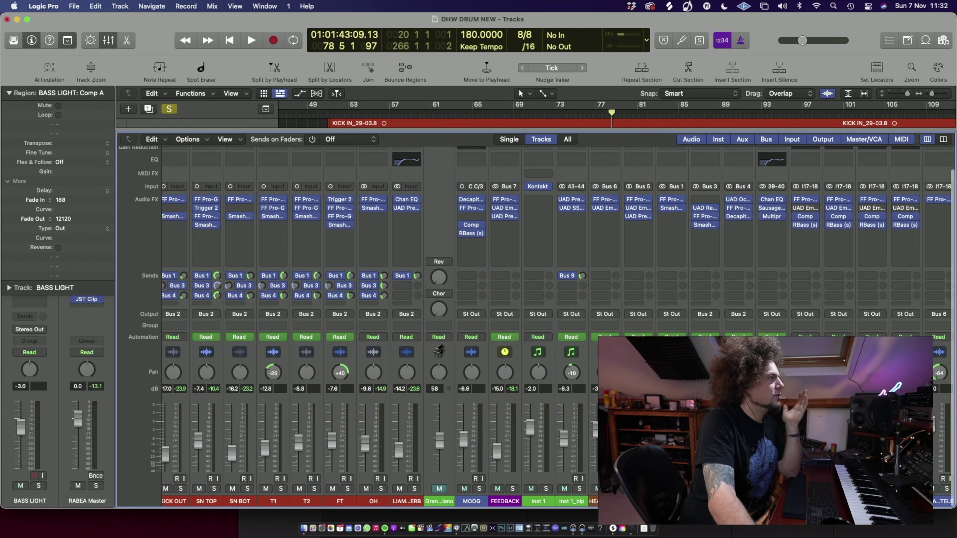
key(space)
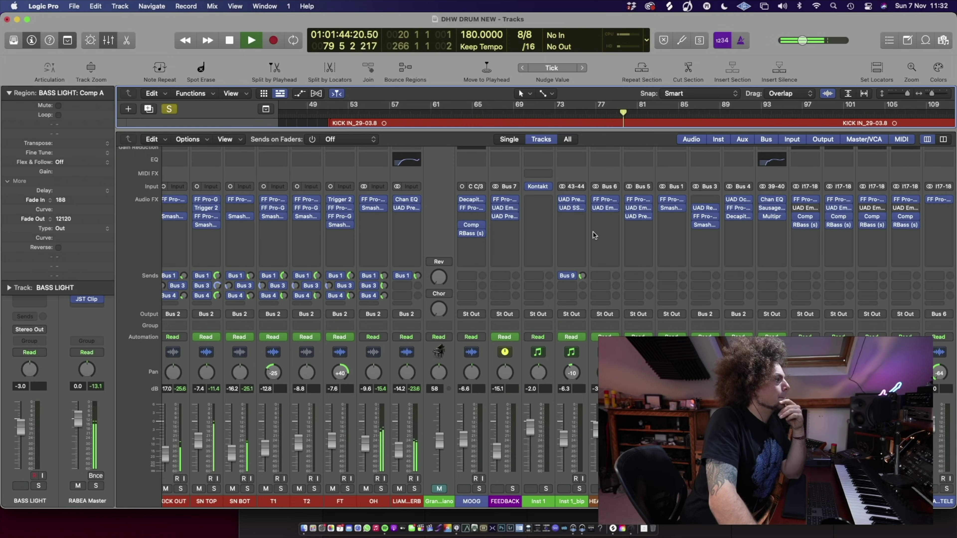
scroll(597, 311, right, 3)
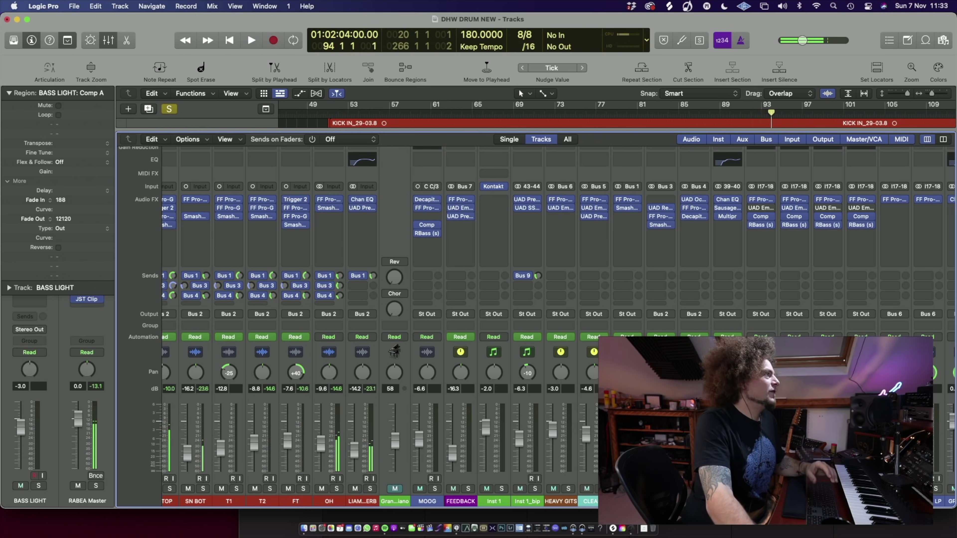
Step: Unmute and audition the Kick Sub - Yamaha Recording Custom 22x16 sample in KICK bloom's Trigger 2, closing the plug-in and clearing the KICK IN solo
scroll(526, 363, left, 5)
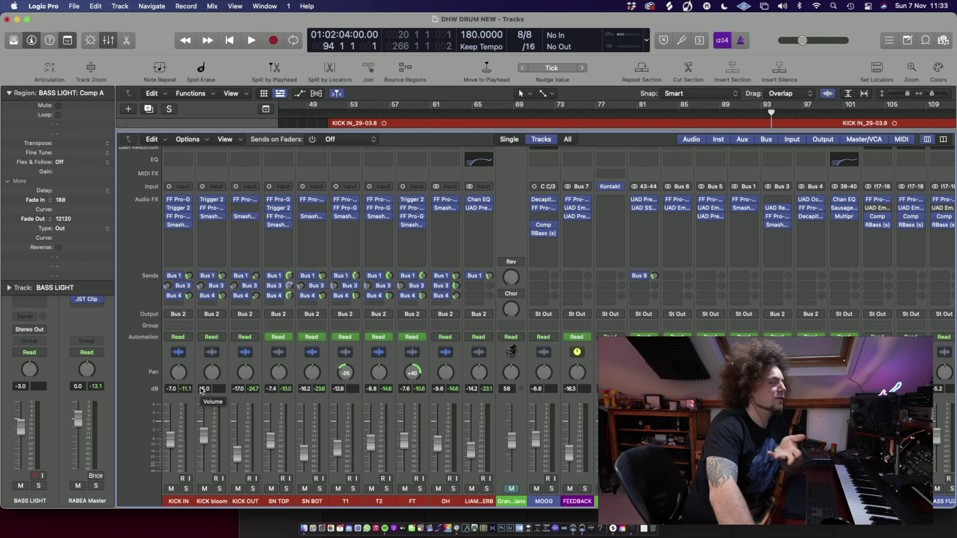
click(213, 200)
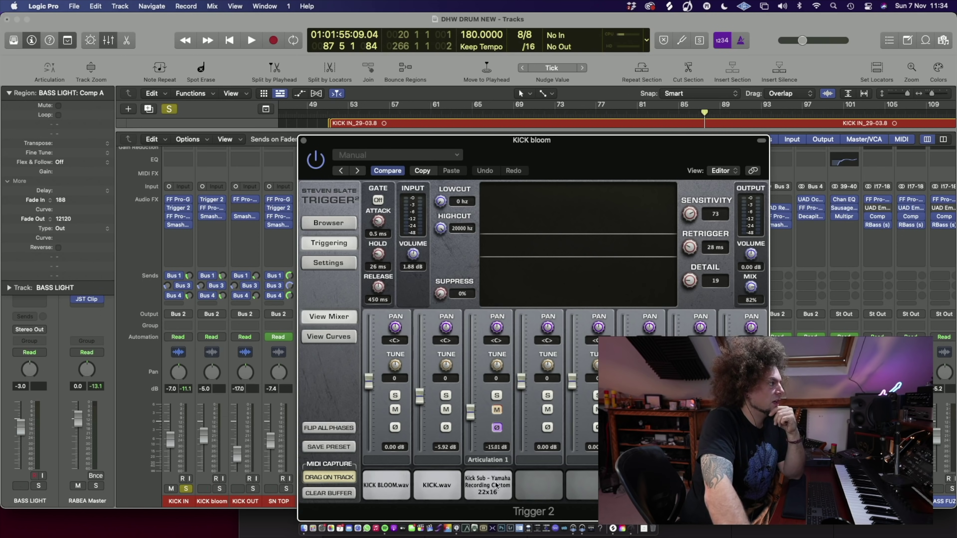
click(497, 409)
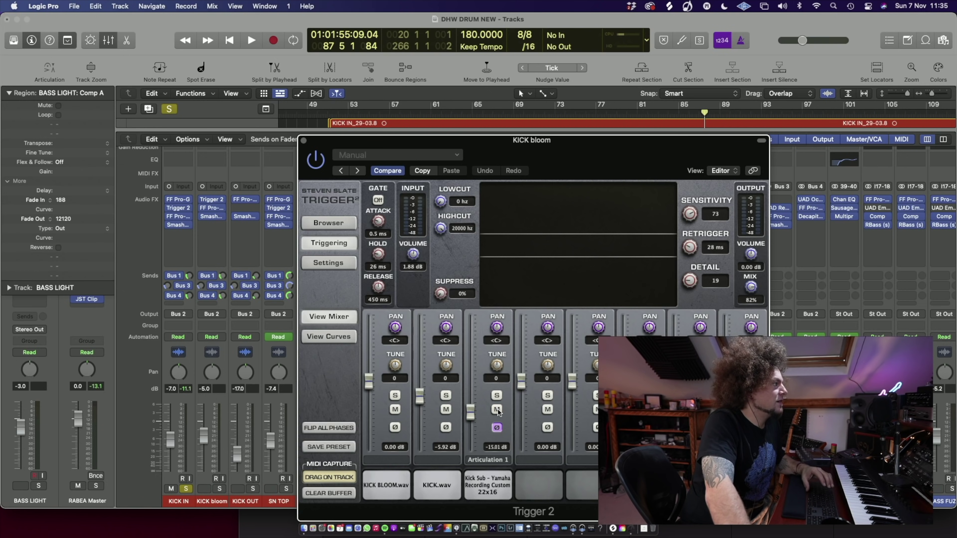
key(space)
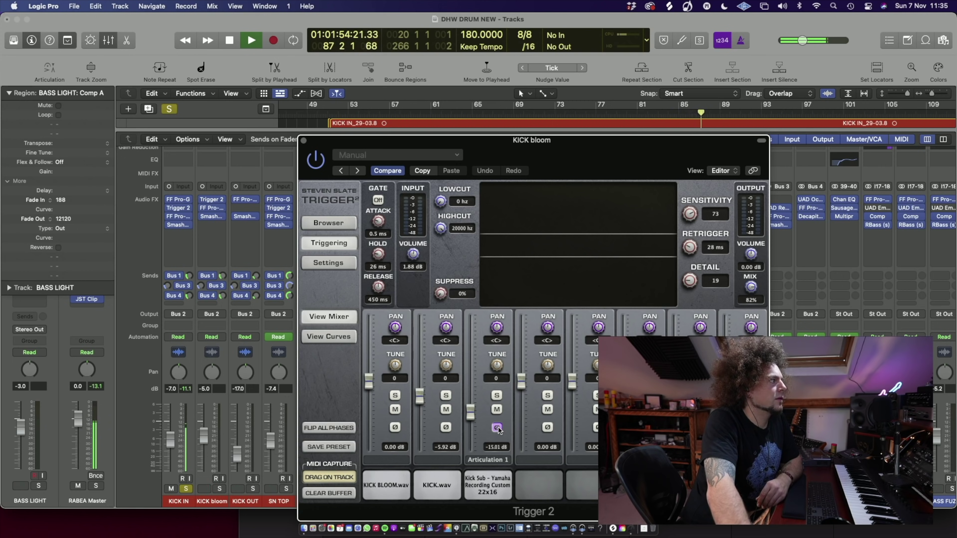
key(space)
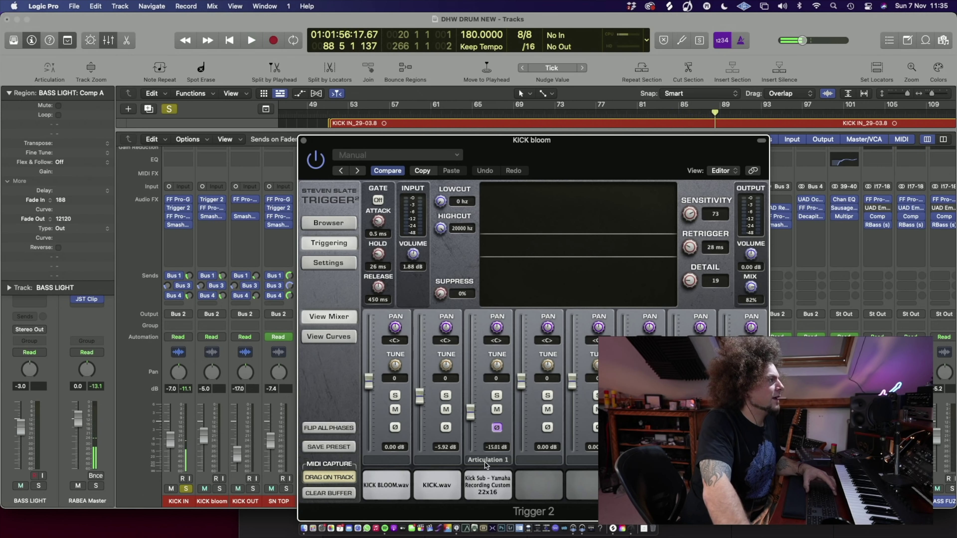
click(304, 141)
click(188, 491)
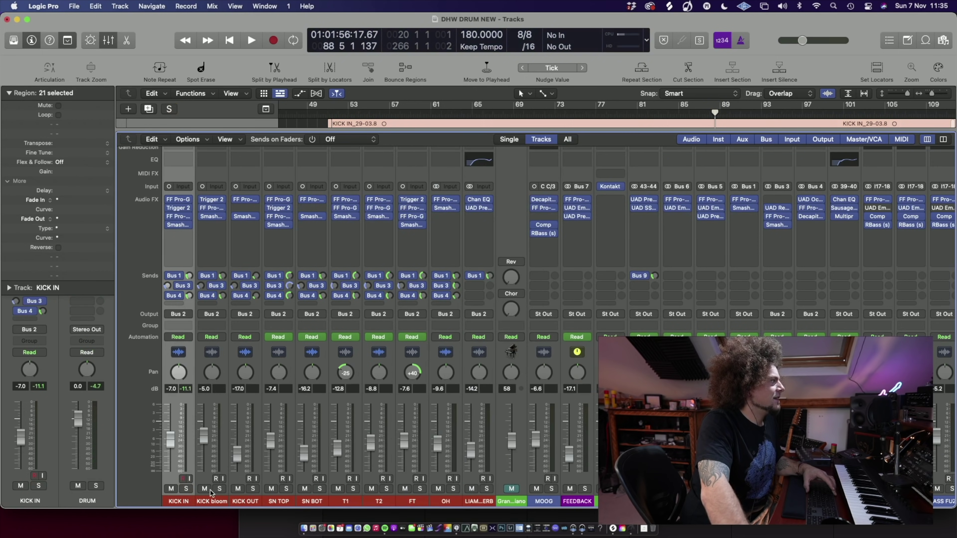
Step: Solo SN TOP, play it from about bar 79, and open its Trigger 2 plug-in before stopping playback
click(286, 489)
key(space)
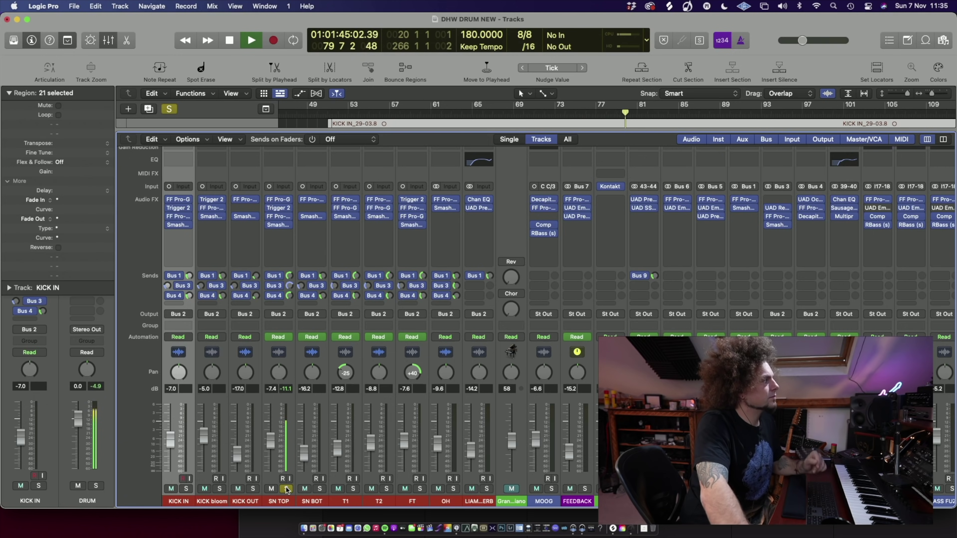
click(280, 211)
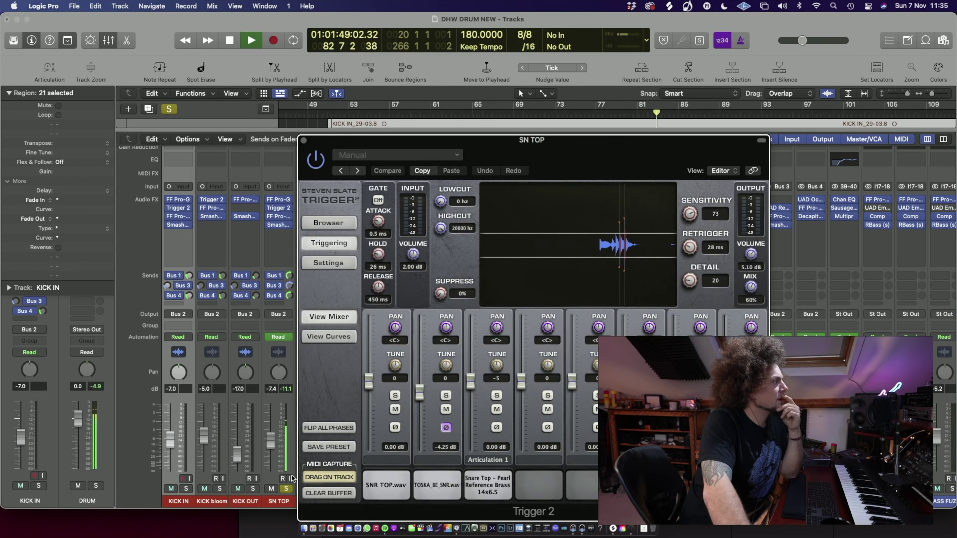
key(space)
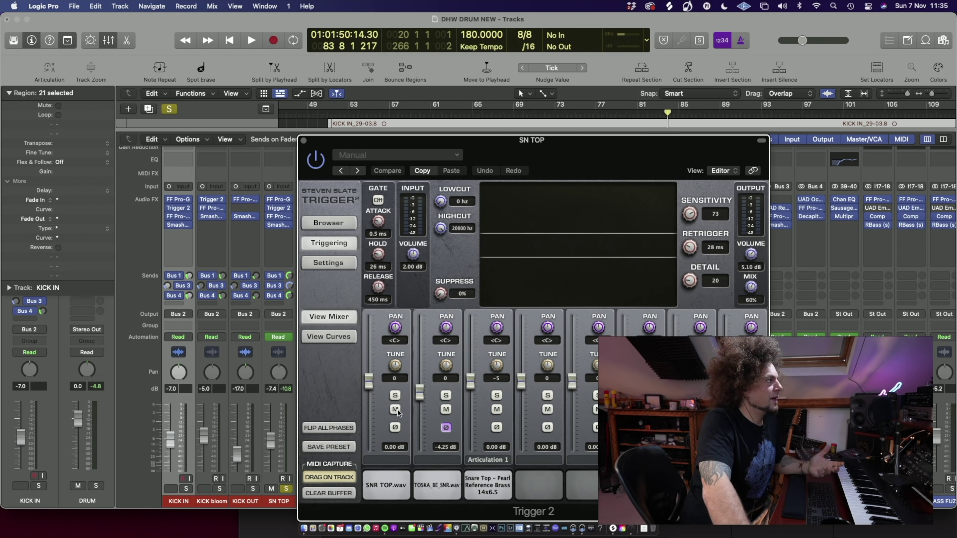
Step: Mute the Snare Top - Pearl Reference Brass 14x6.5 sample in SN TOP's Trigger 2 and audition the snare with all samples muted
click(497, 410)
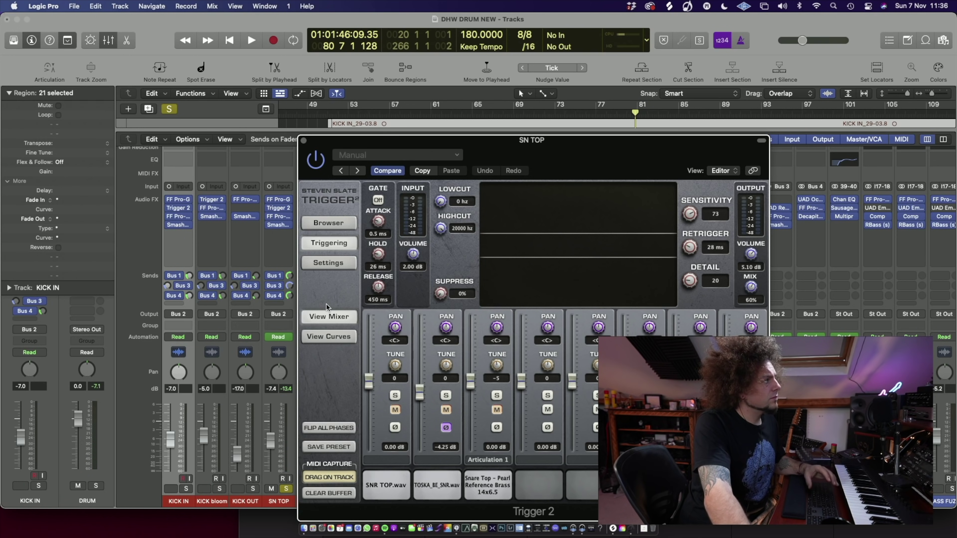
key(space)
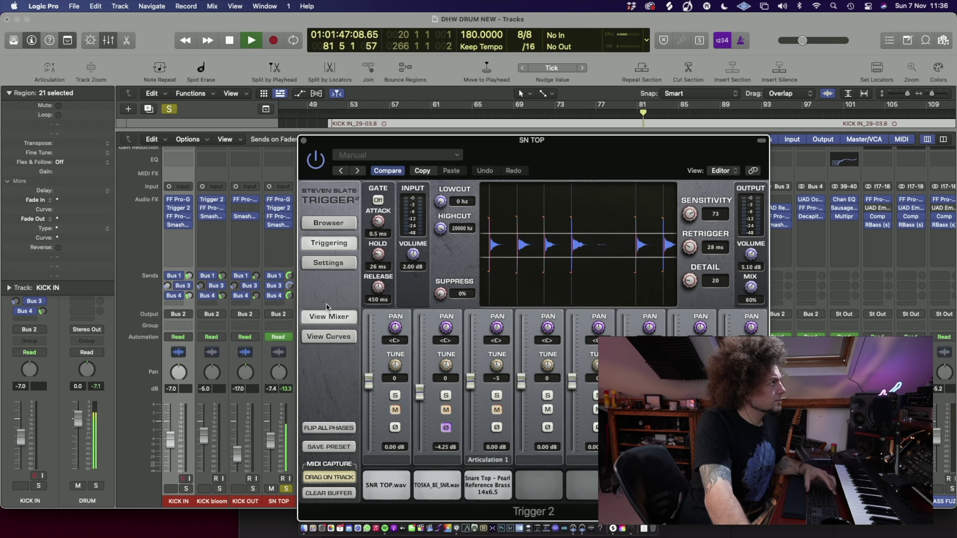
key(space)
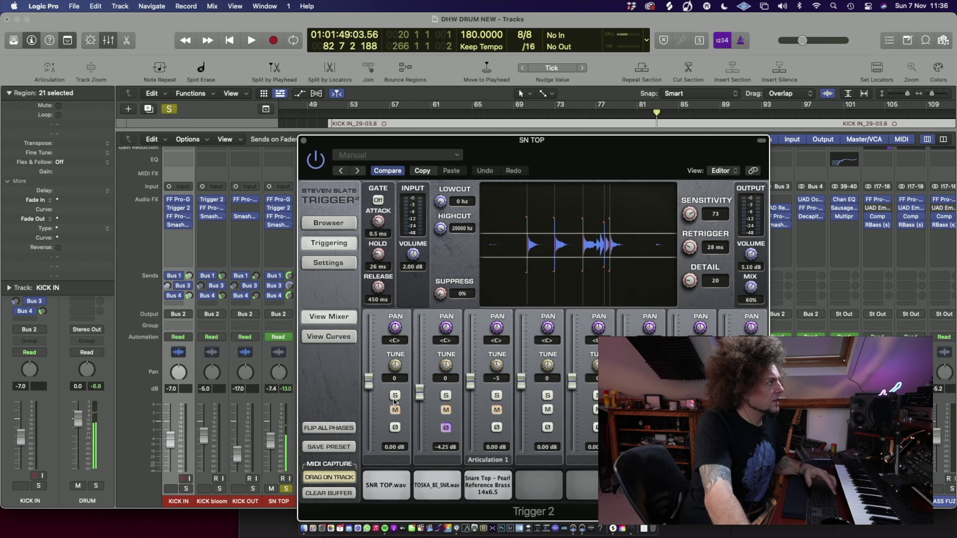
Step: Unmute SNR TOP.wav and TOSKA_BE_SNR.wav one after the other in Trigger 2, auditioning the soloed snare after each
click(395, 410)
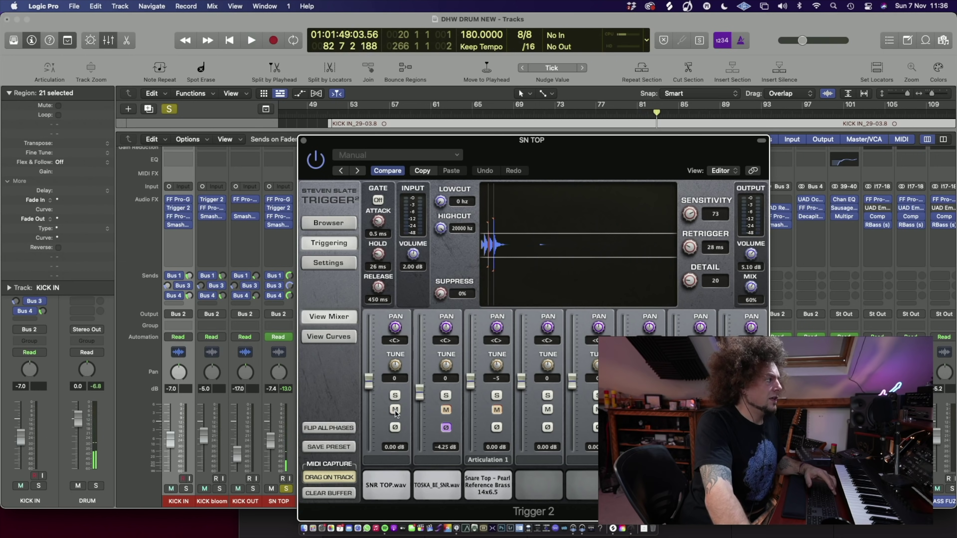
key(space)
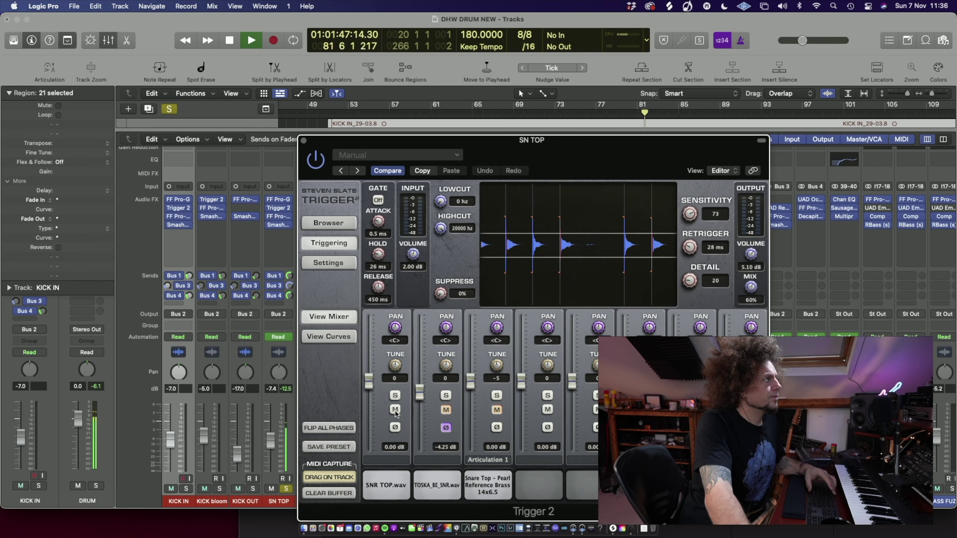
key(space)
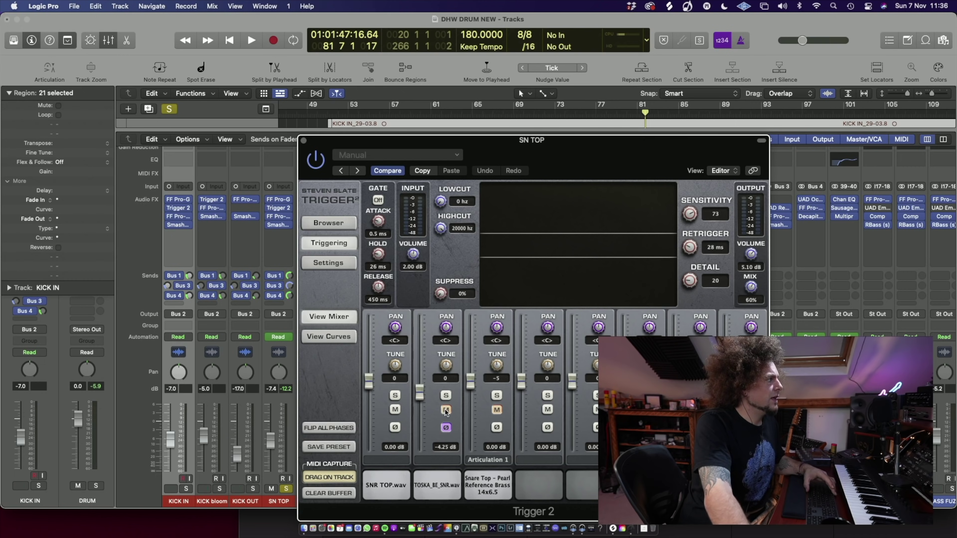
click(442, 409)
key(space)
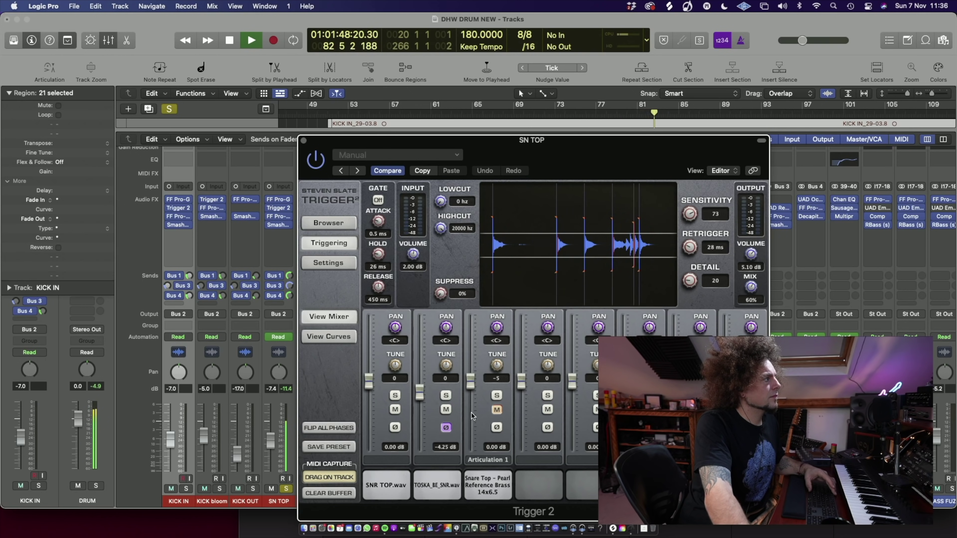
key(space)
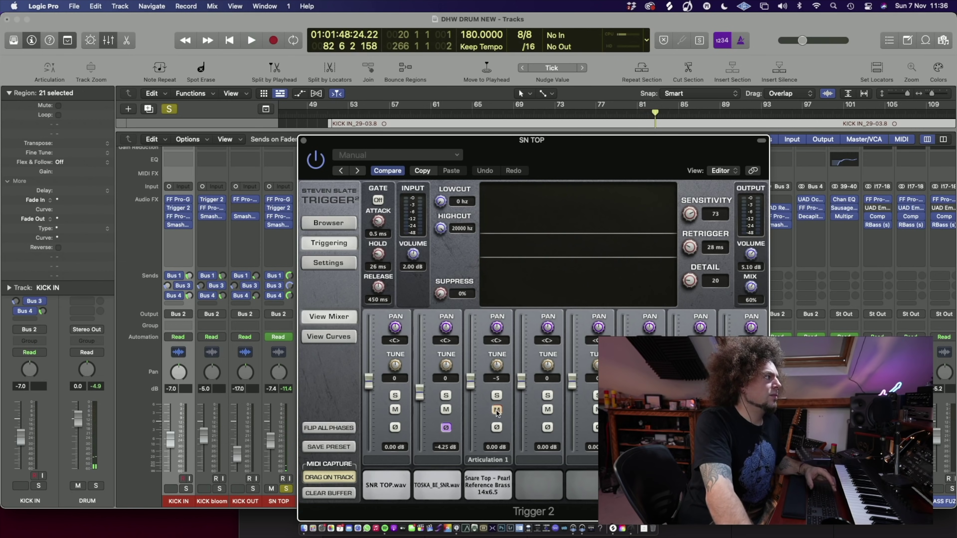
Step: Unmute and audition the Snare Top - Pearl Reference Brass 14x6.5 sample, closing SN TOP's Trigger 2 plug-in
click(496, 409)
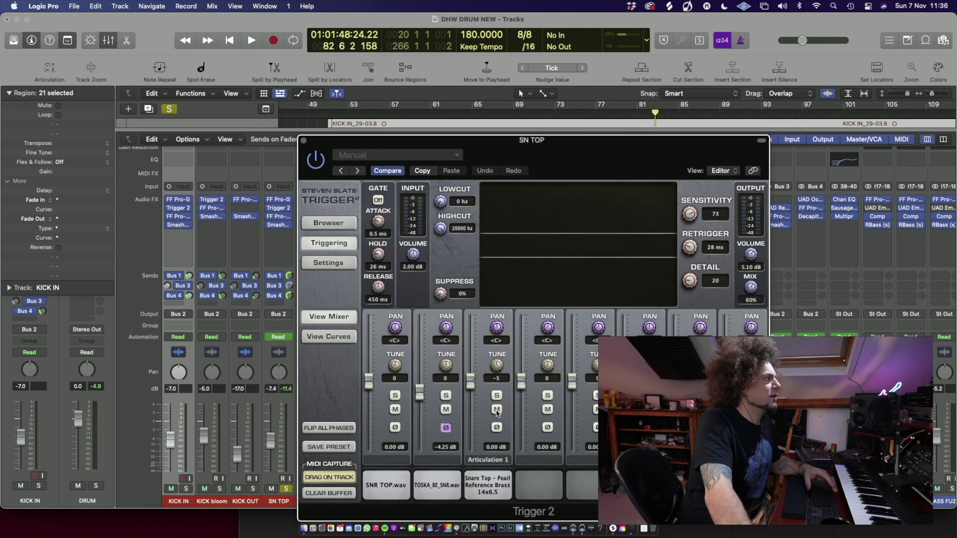
key(space)
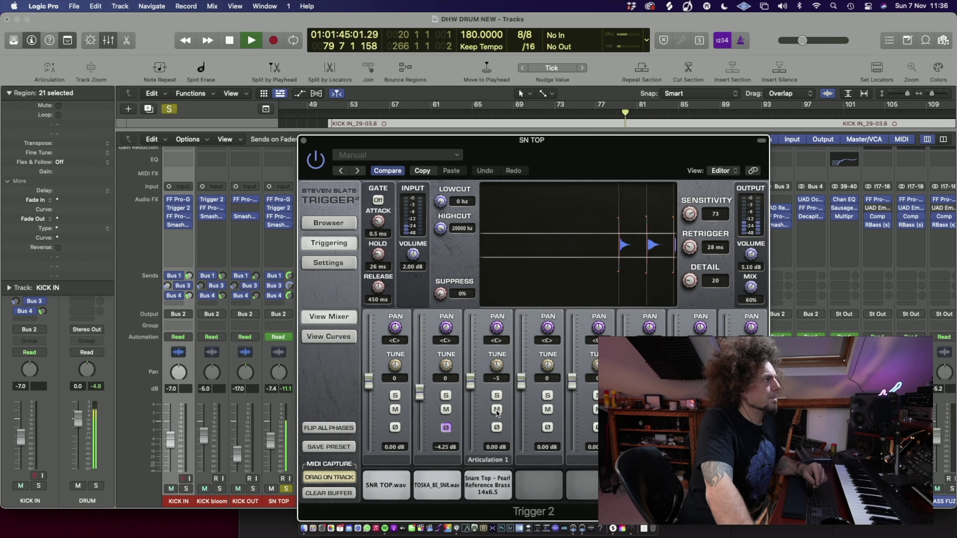
key(space)
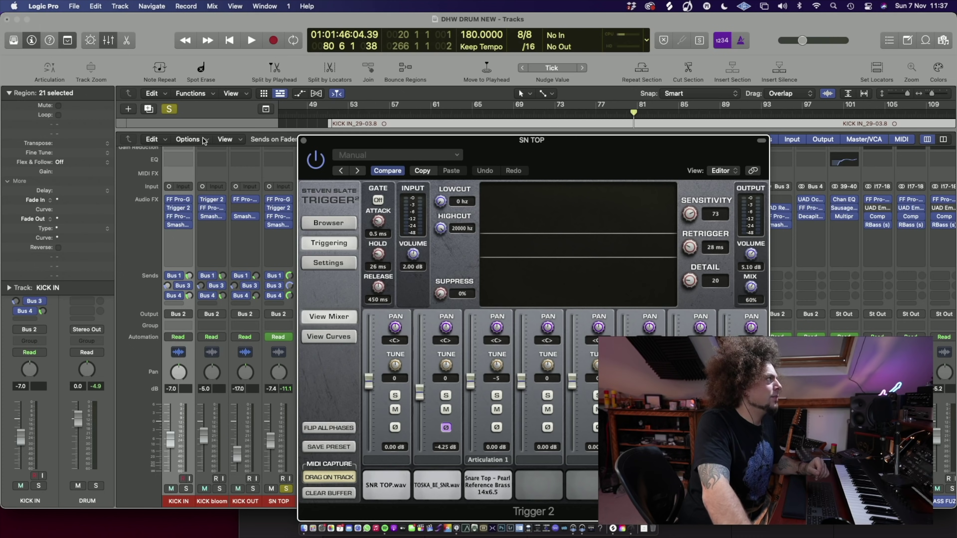
key(space)
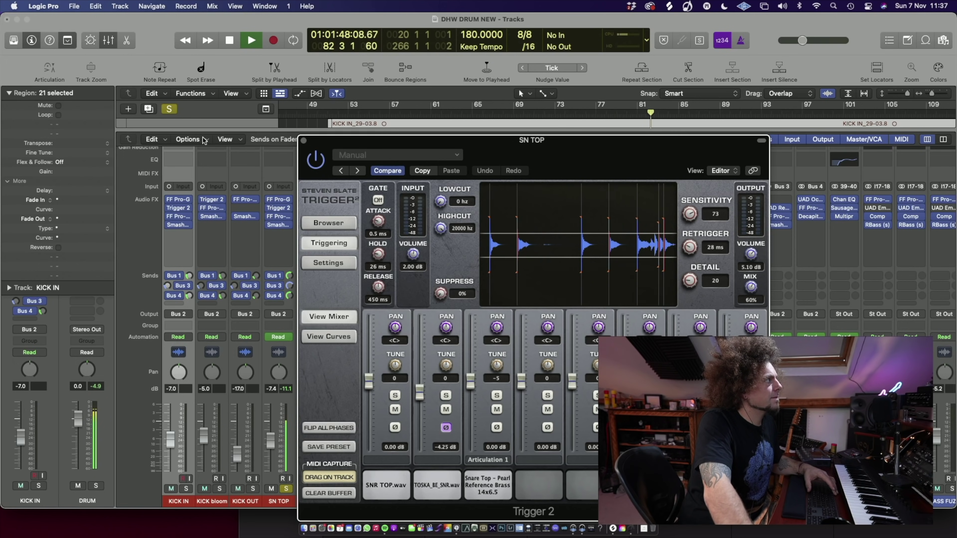
key(space)
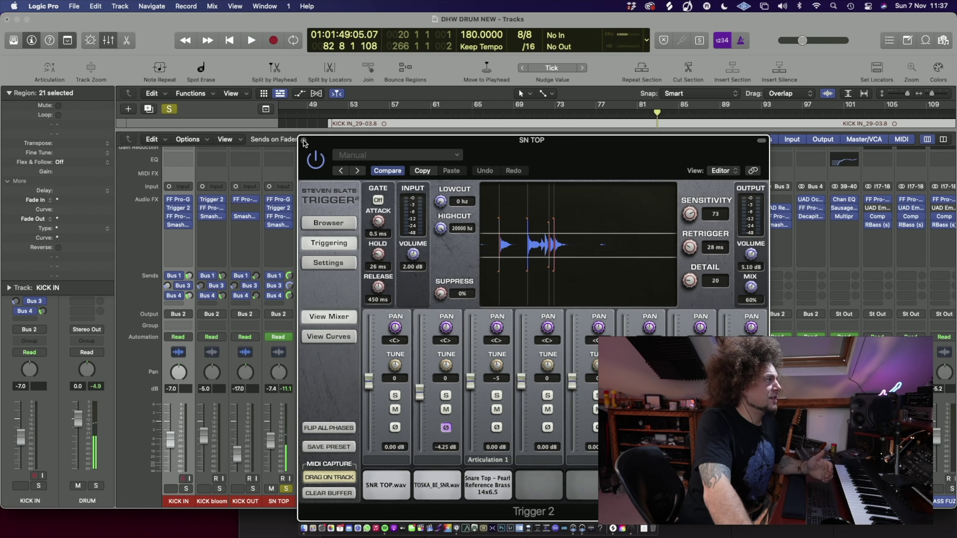
click(303, 141)
Step: Select and solo the T1, T2 and FT channels and play them from about bar 123, watching their mixer levels
drag(343, 499, 411, 499)
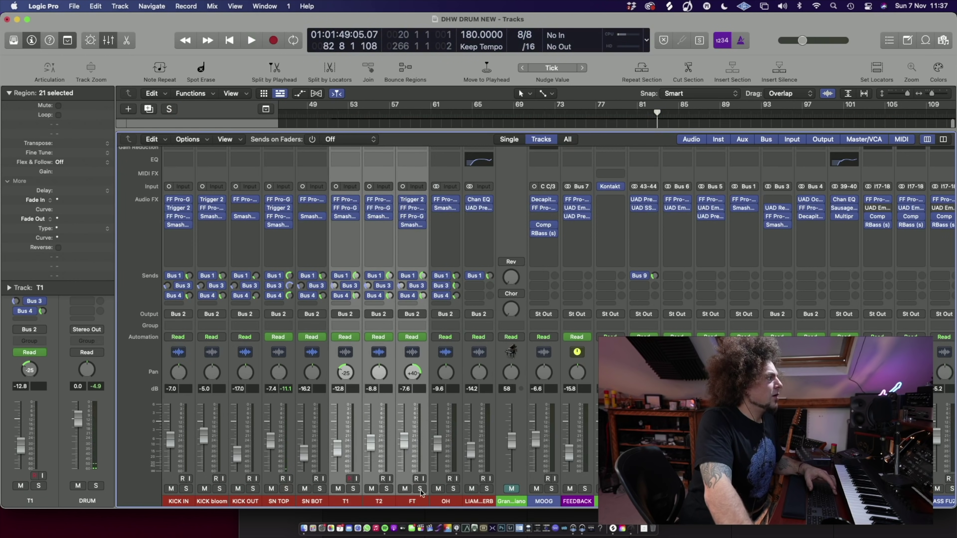
click(418, 488)
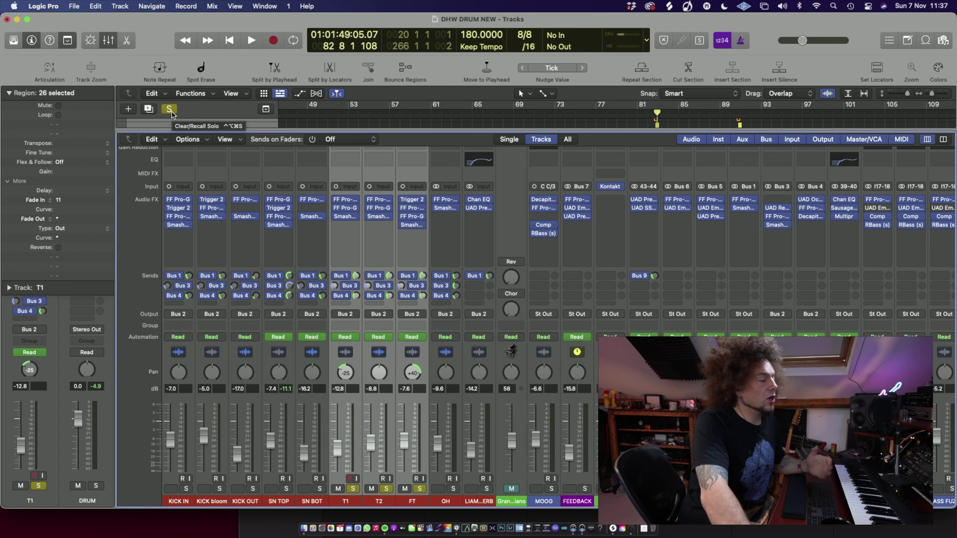
click(110, 44)
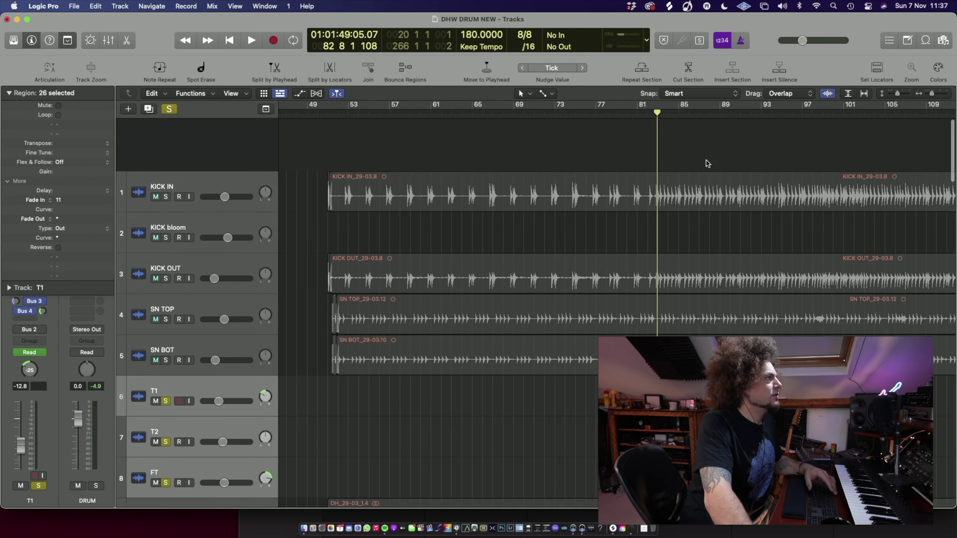
key(shift+space)
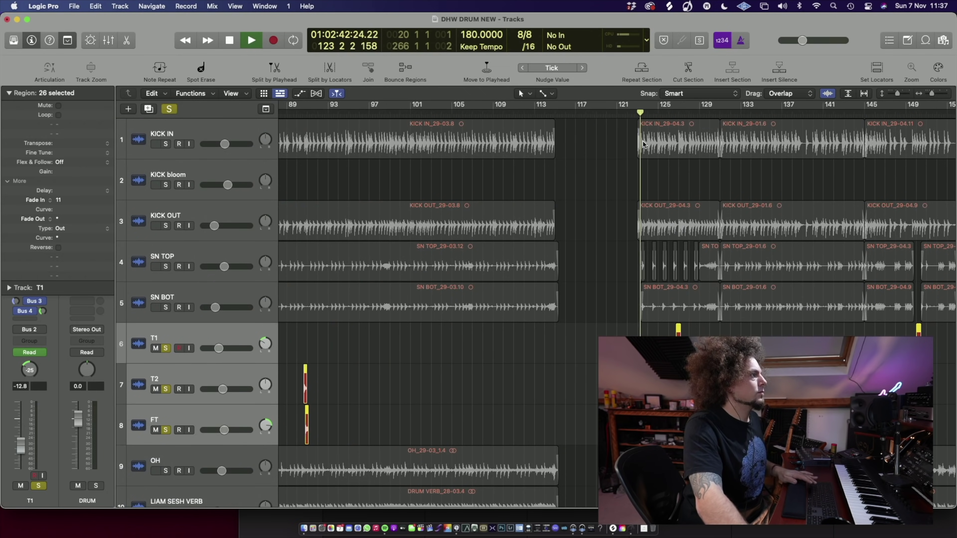
click(108, 40)
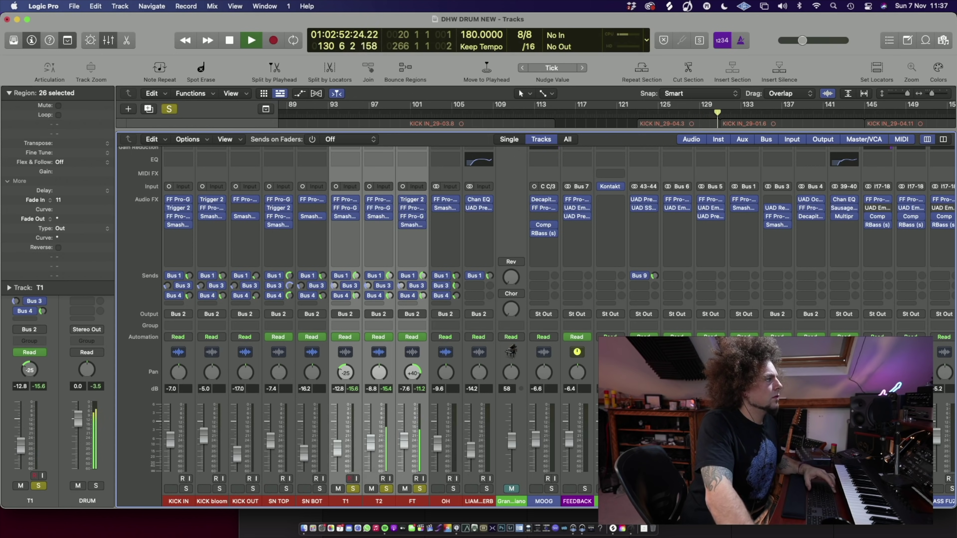
key(space)
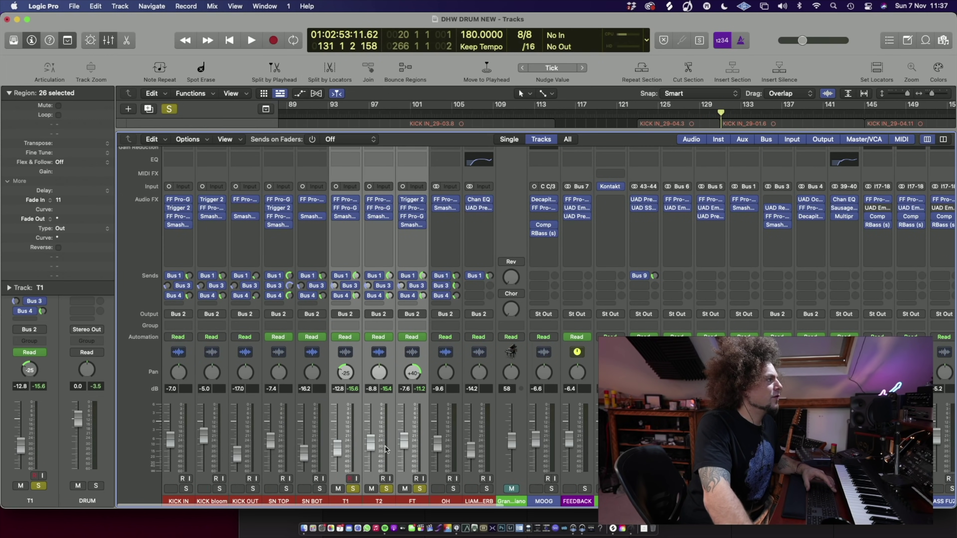
Step: Solo the OH channel along with the toms and audition them together repeatedly from about bar 123
click(453, 489)
key(space)
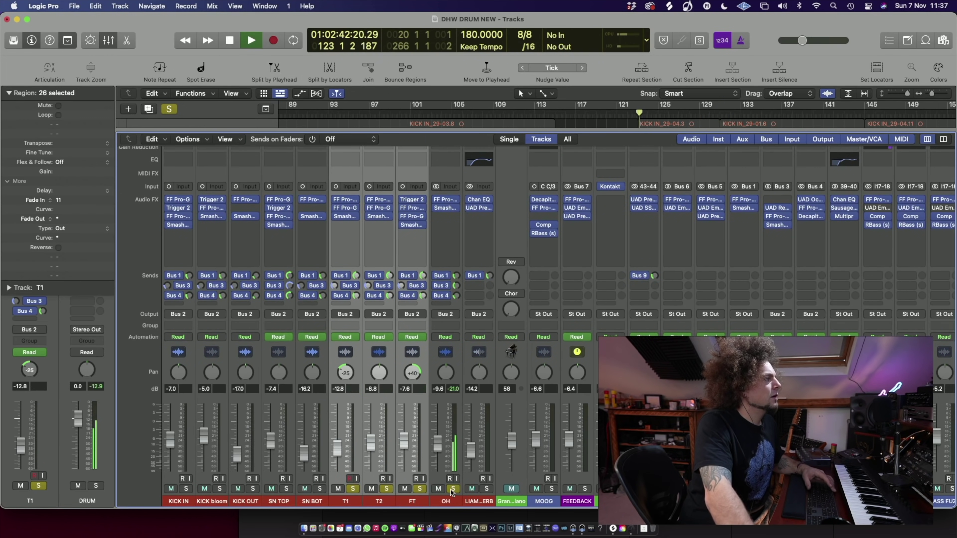
key(space)
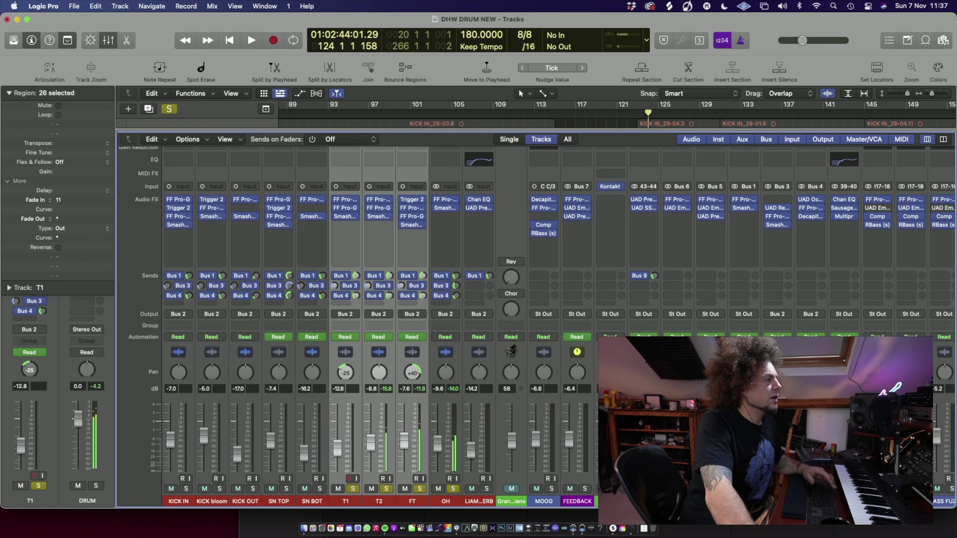
scroll(358, 324, right, 1)
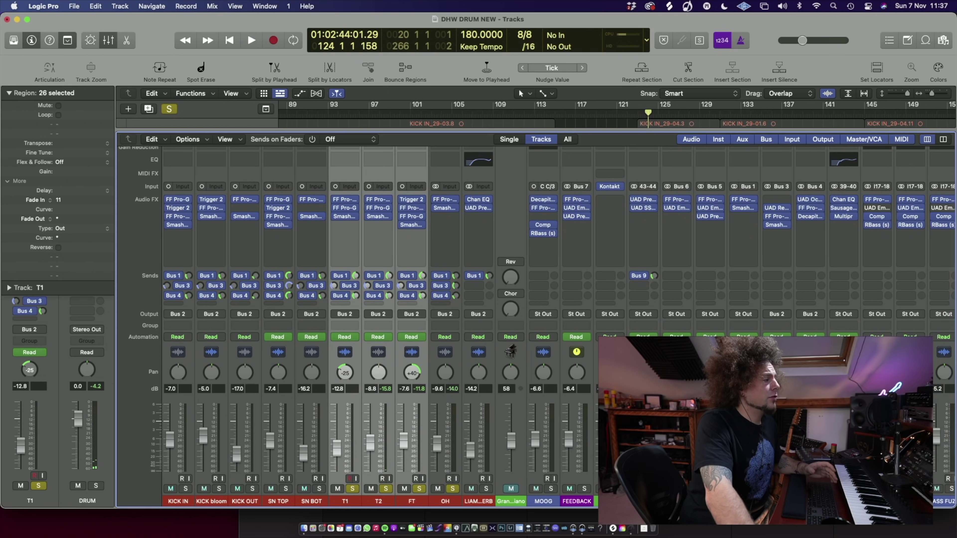
key(space)
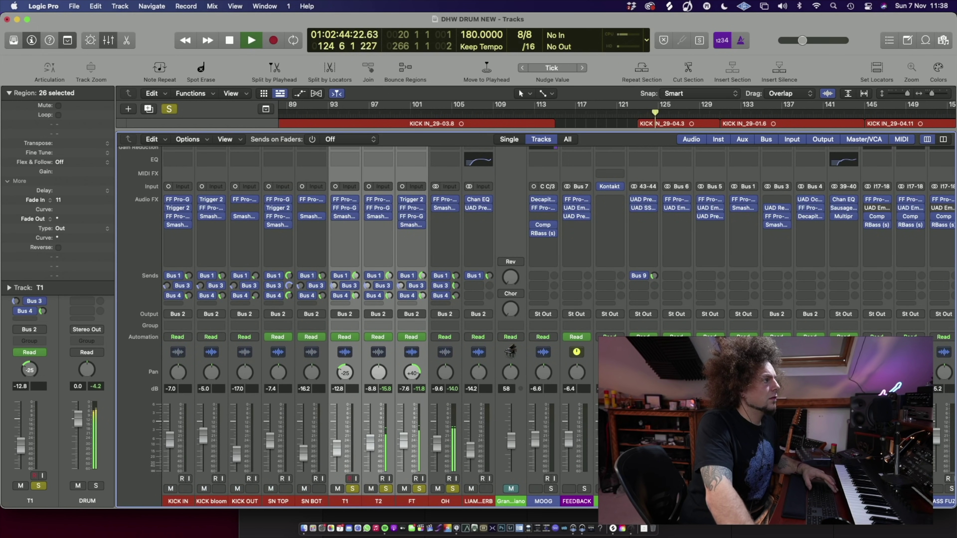
key(space)
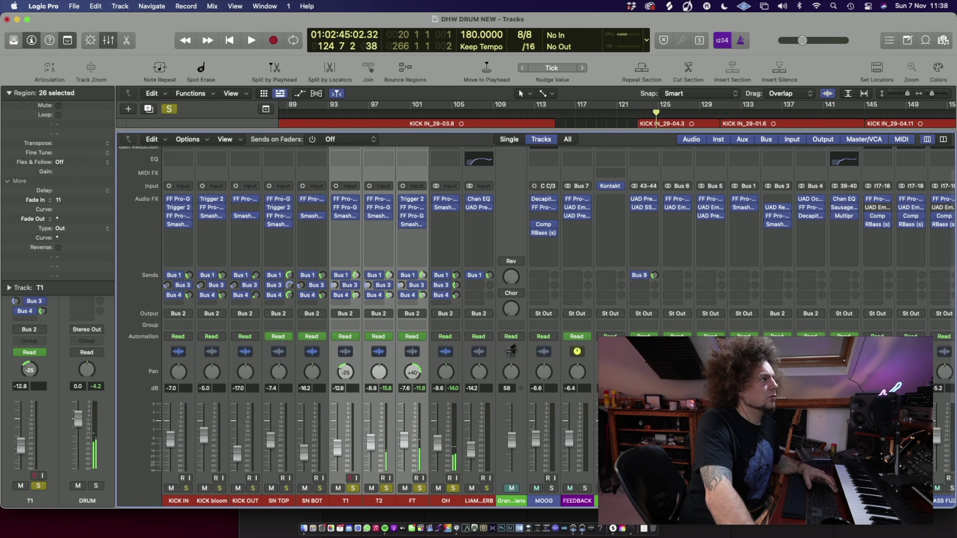
key(space)
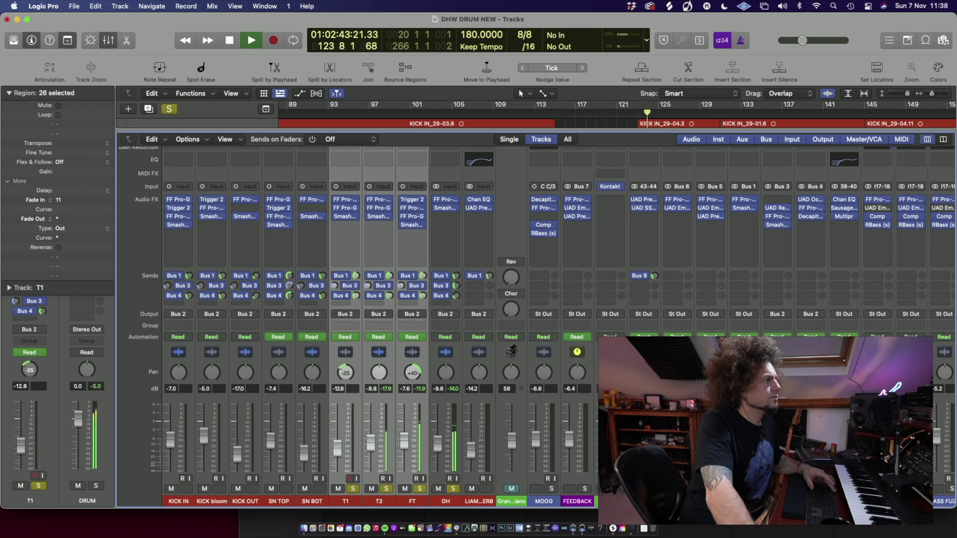
key(space)
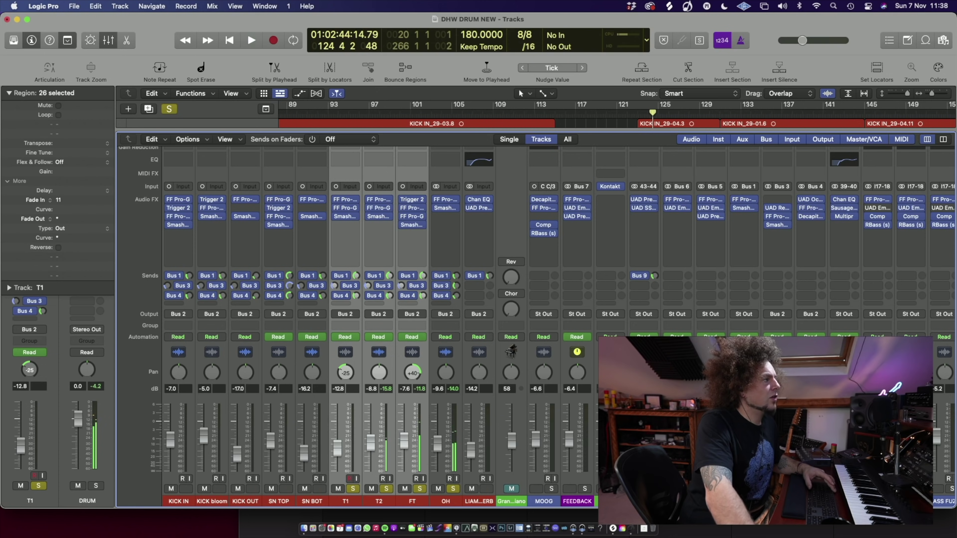
key(space)
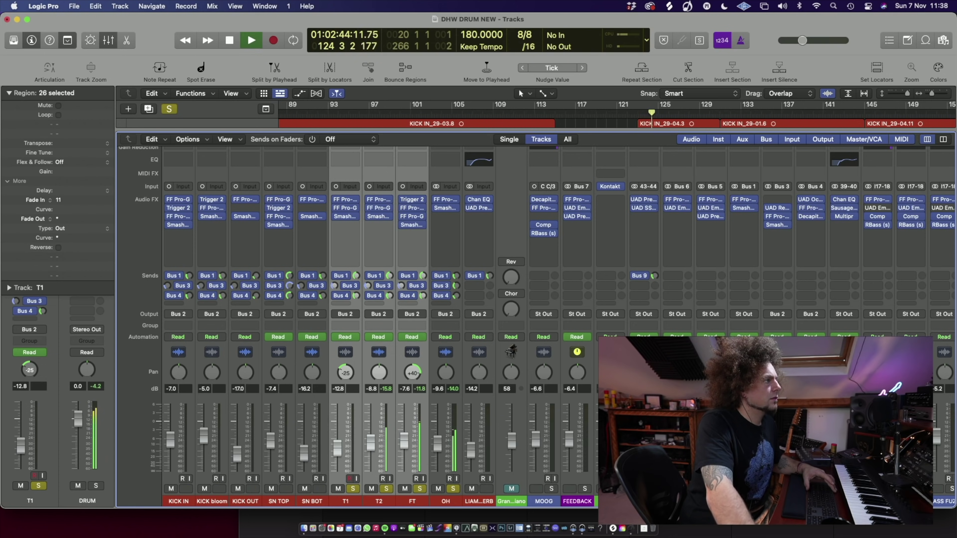
Step: Clear all channel solos and play the full mix up to about bar 130
click(232, 44)
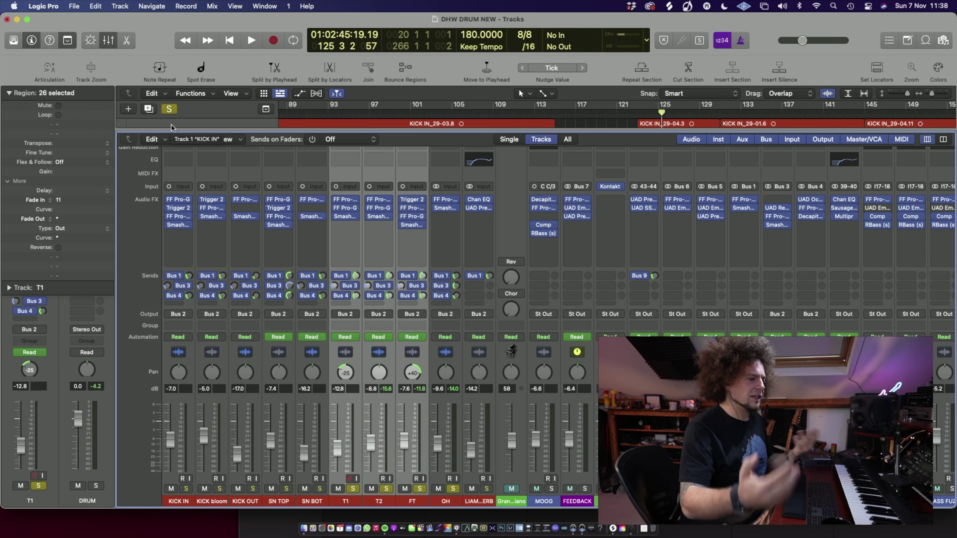
click(169, 109)
click(169, 109)
key(space)
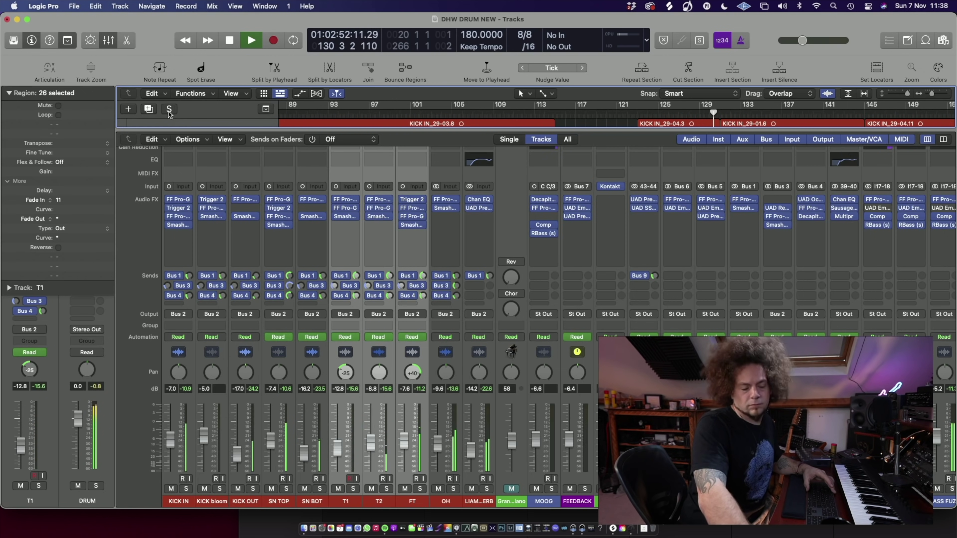
key(space)
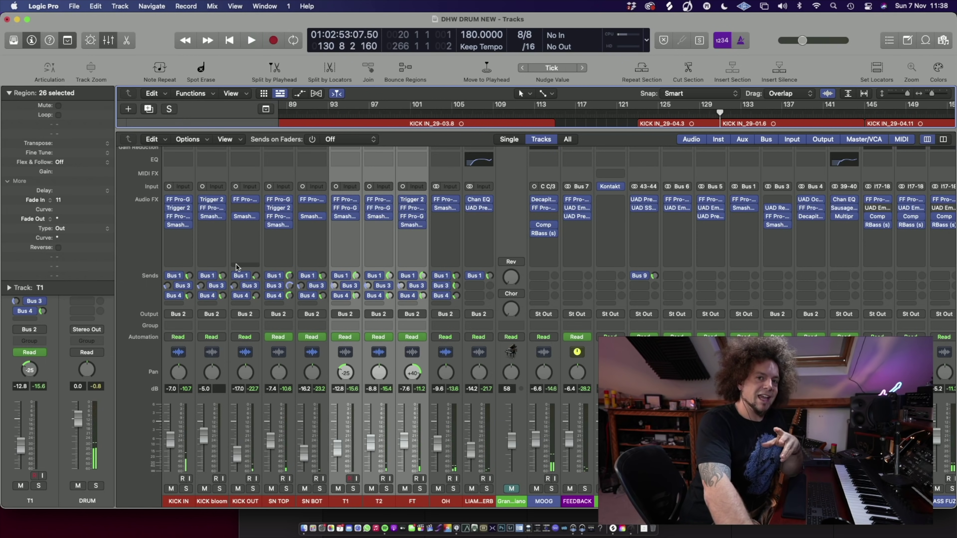
Step: Review the bus strips in the mixer and examine the EQ bands in SN TOP's FF Pro-Q 3, closing the plug-in
scroll(479, 355, right, 5)
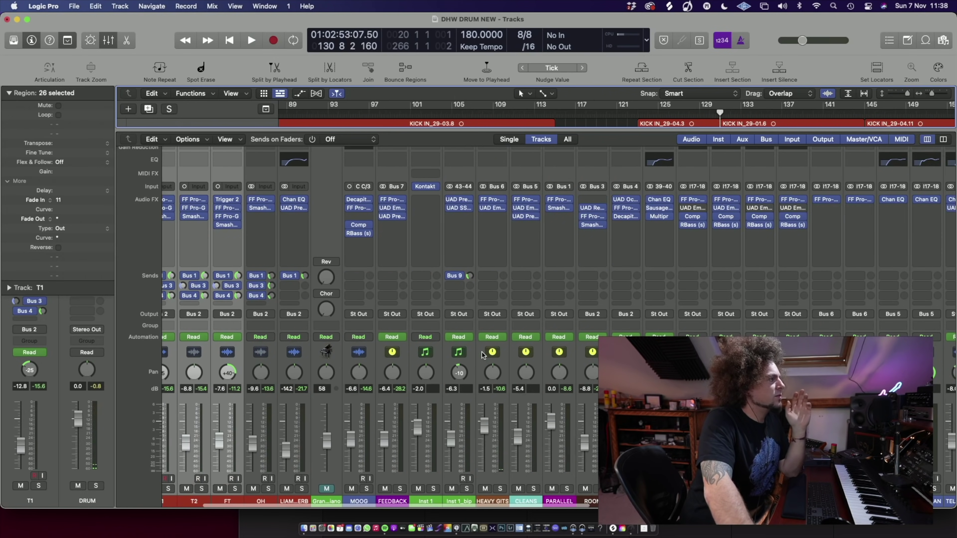
scroll(532, 420, down, 1)
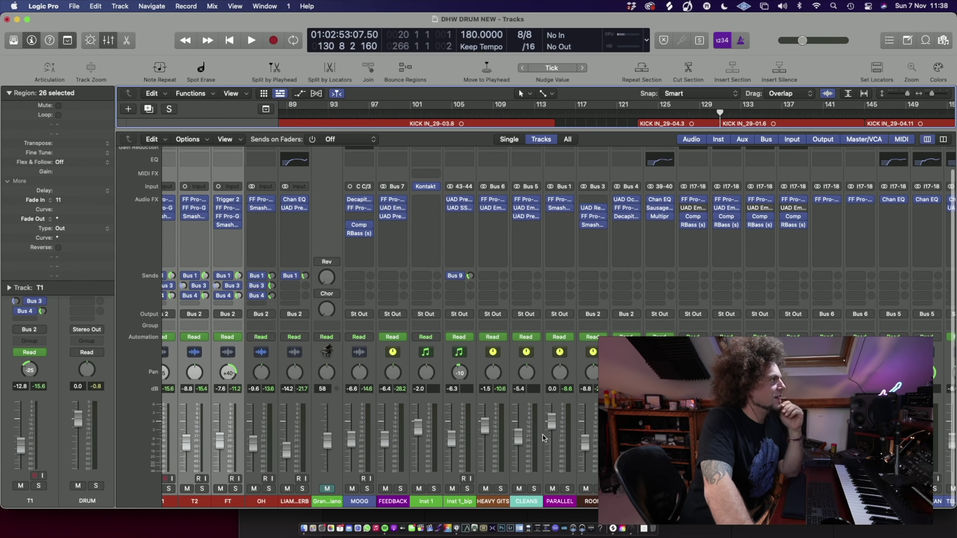
scroll(543, 437, left, 5)
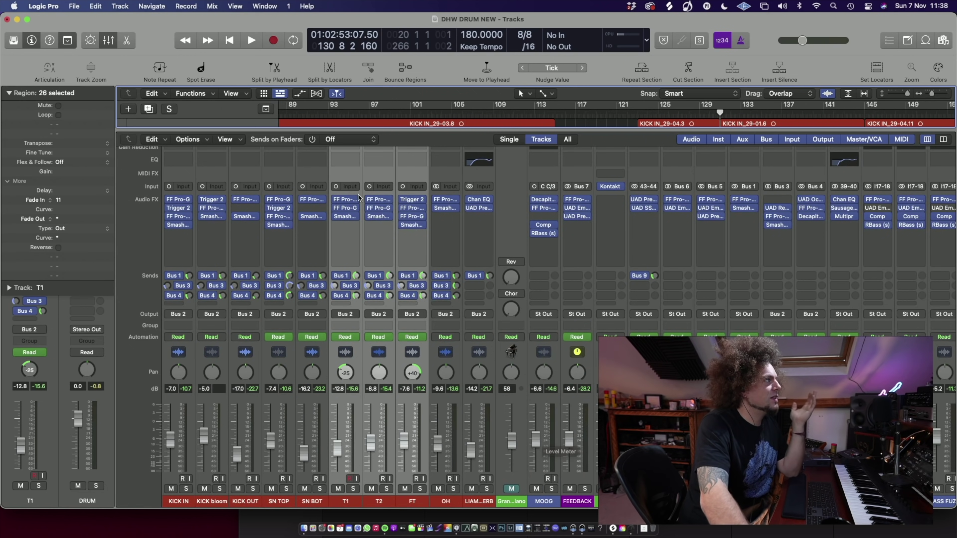
click(278, 216)
mouse_move(541, 303)
mouse_move(676, 292)
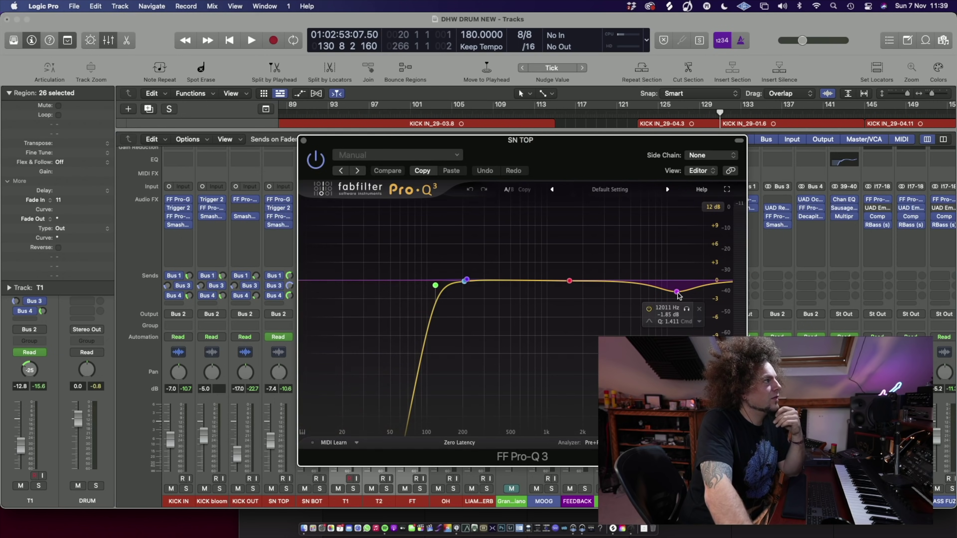
click(303, 140)
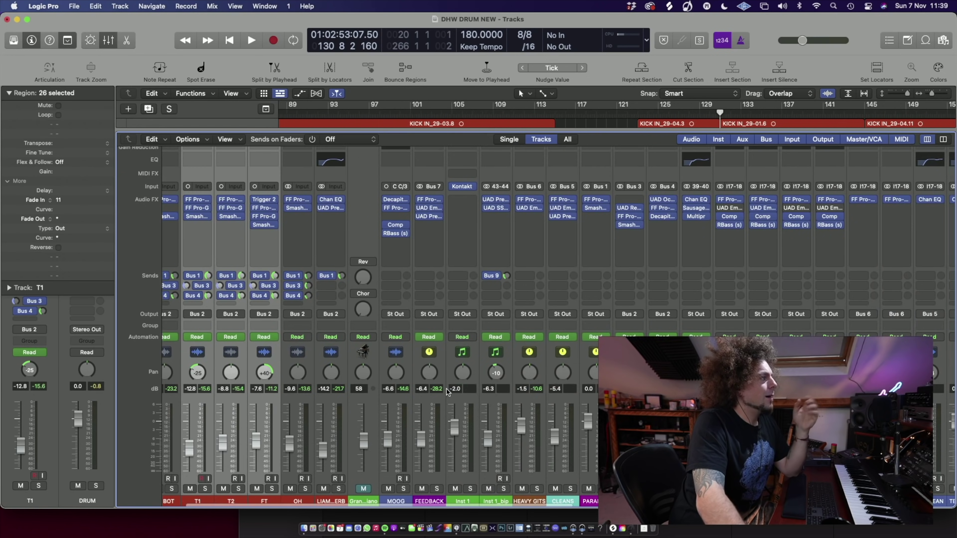
Step: Solo the ROOM bus and play it on its own from about bar 123
scroll(390, 395, right, 6)
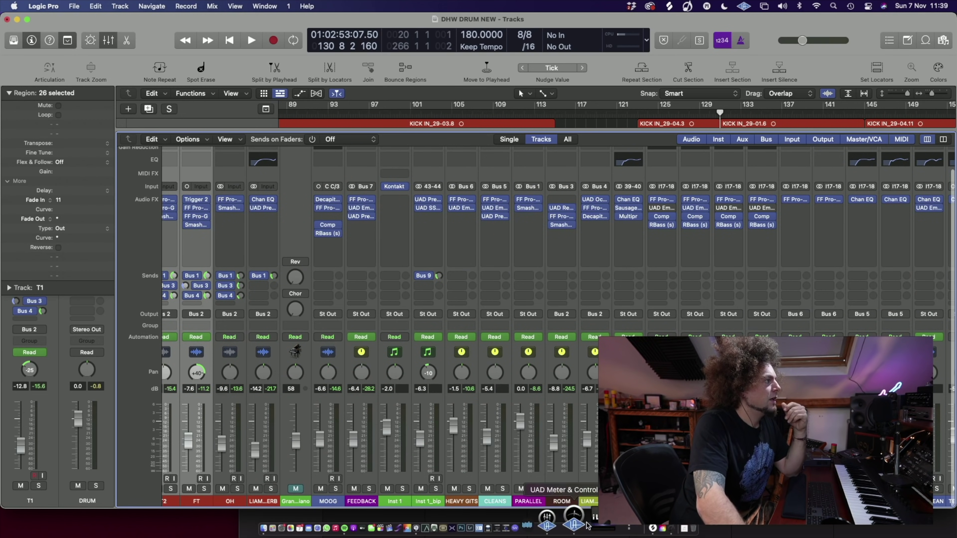
click(569, 488)
key(space)
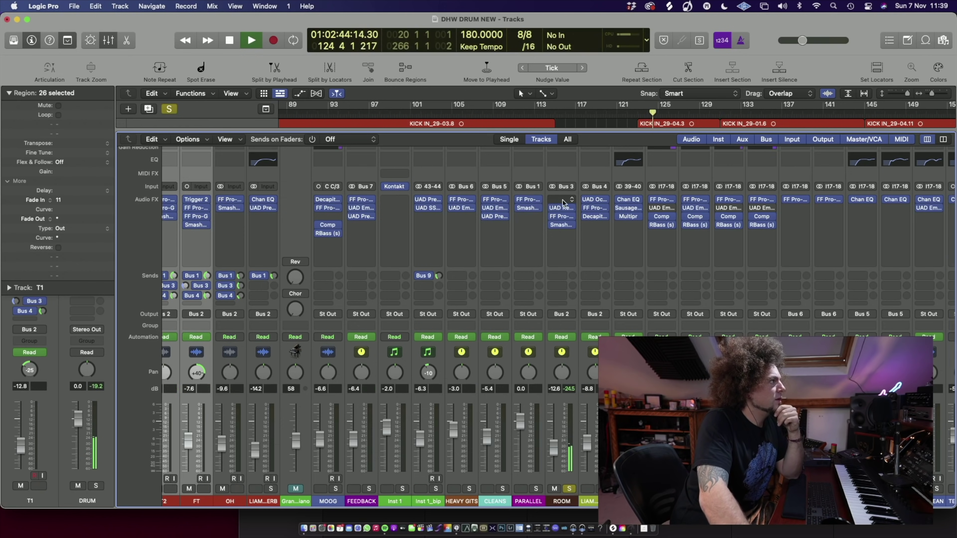
Step: Shift the material blend to 45% Hardwood in the ROOM bus's UAD RealVerb-Pro during playback, then stop and close the plug-in
click(561, 209)
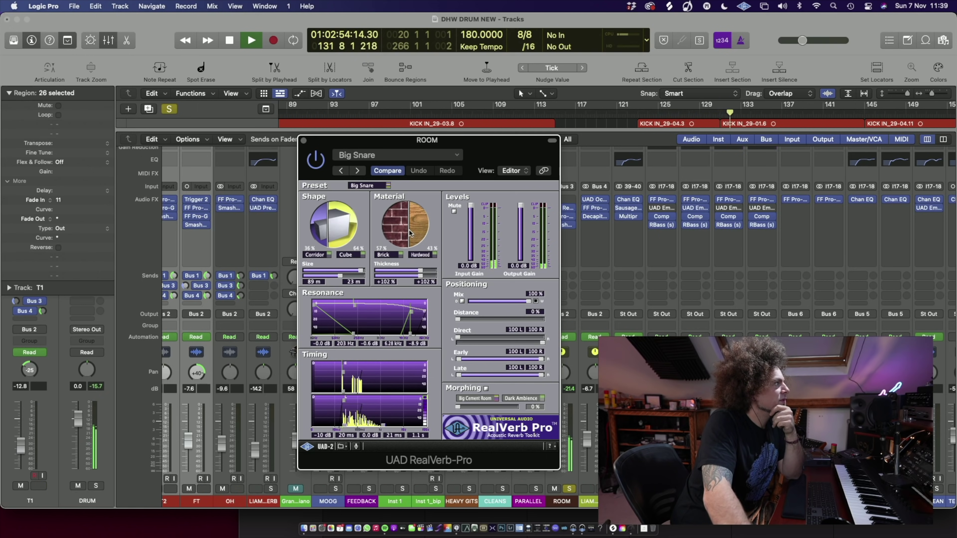
mouse_move(409, 232)
mouse_down()
mouse_move(385, 235)
mouse_move(420, 234)
mouse_move(396, 238)
mouse_move(413, 239)
mouse_up()
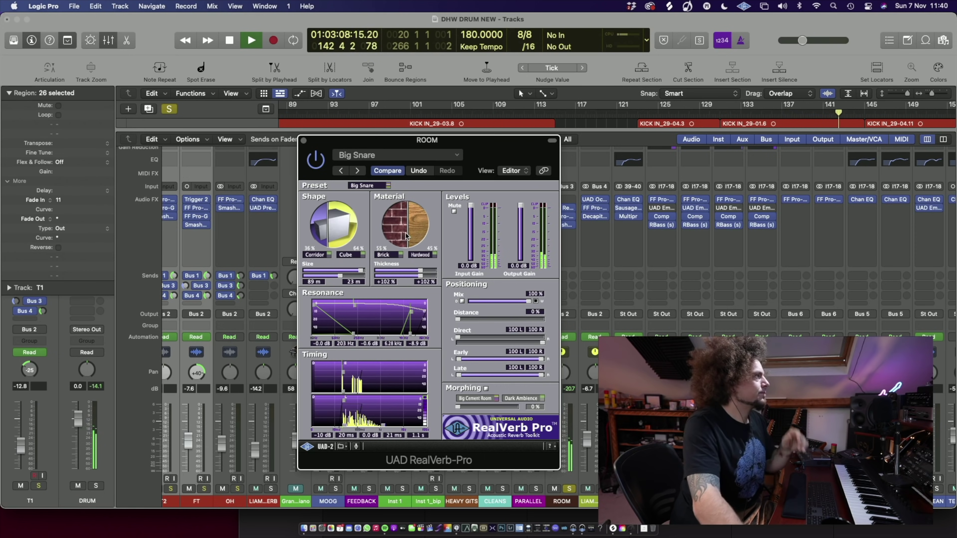
key(space)
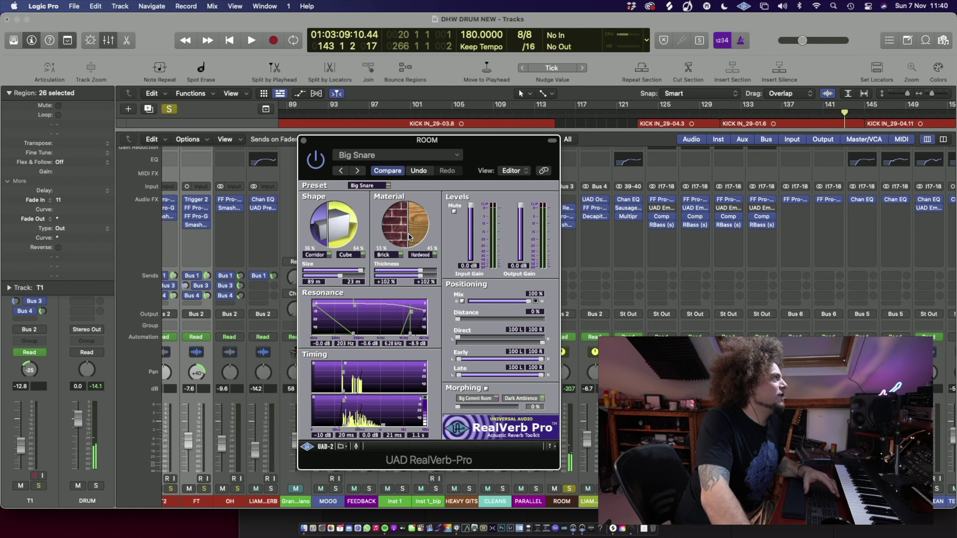
drag(483, 148, 467, 148)
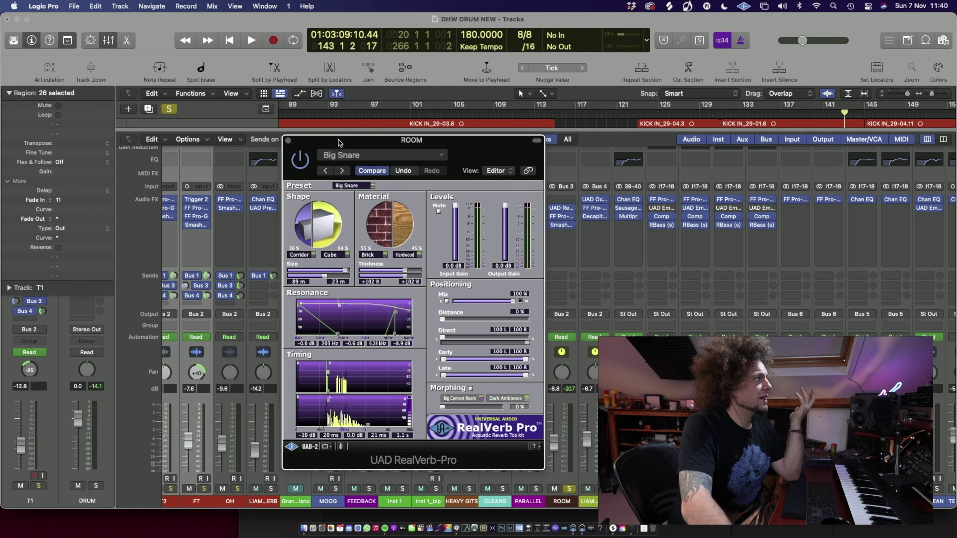
click(288, 142)
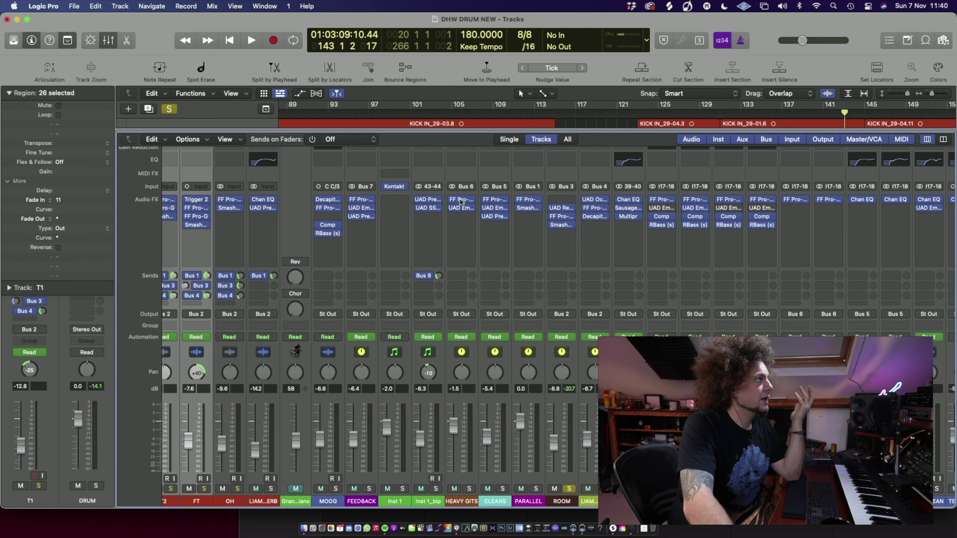
Step: Examine the ROOM bus's FF Pro-Q 3 curve while playing the soloed bus, then stop and close the plug-in
click(562, 220)
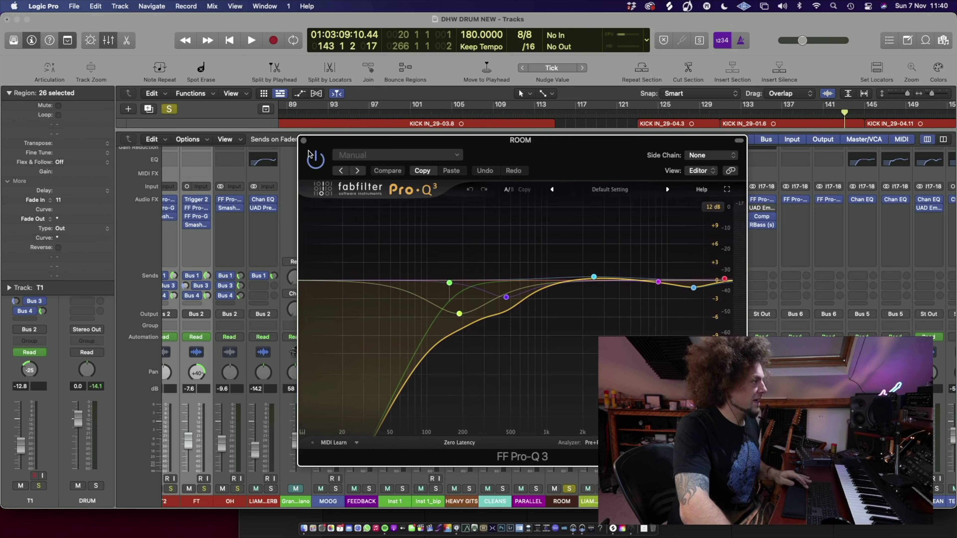
key(space)
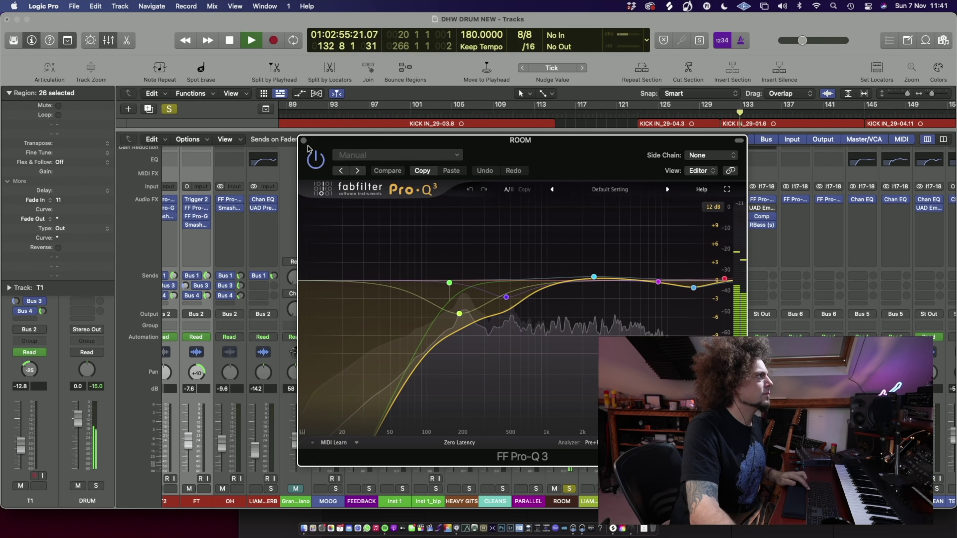
key(space)
click(303, 141)
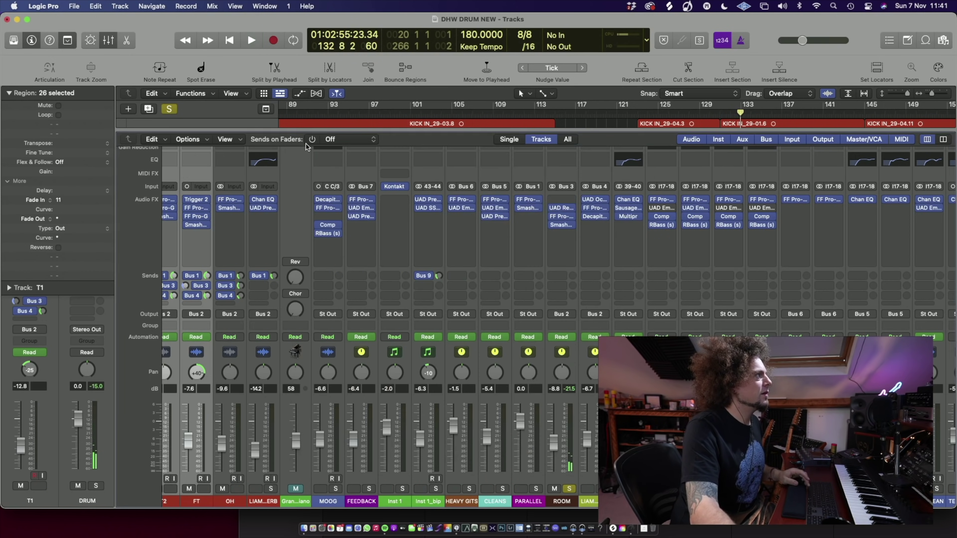
Step: Audition the ROOM bus through its Smash And Grab v2 compressor, then stop playback and close the plug-in
click(562, 225)
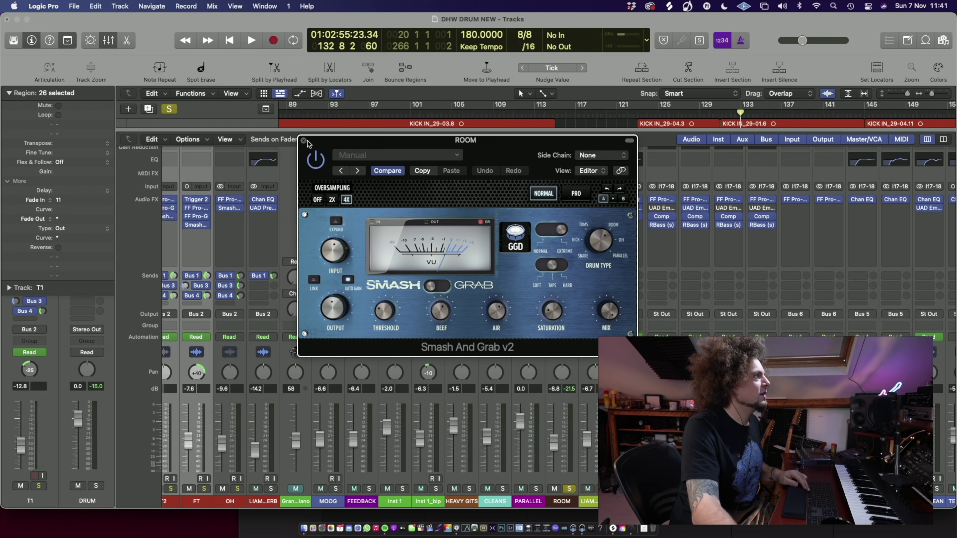
key(space)
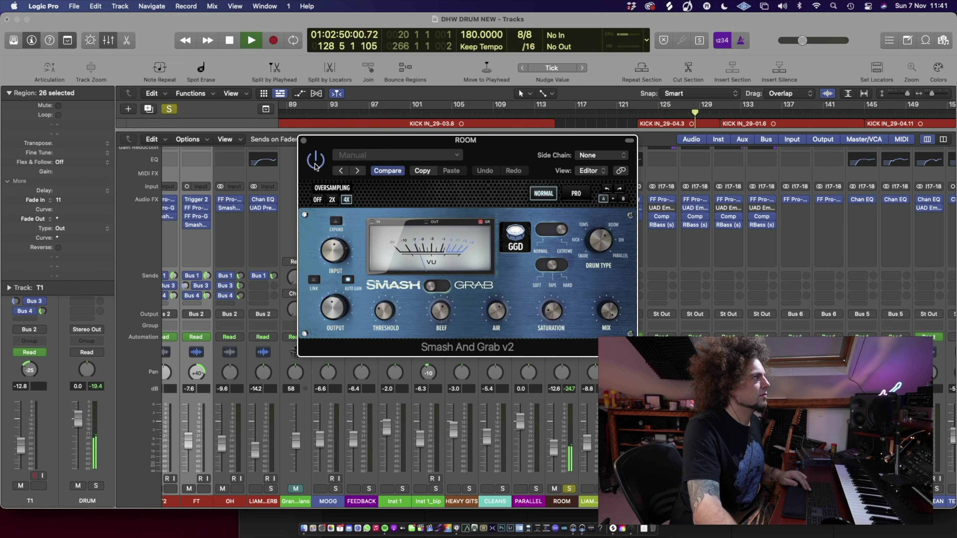
key(space)
click(303, 140)
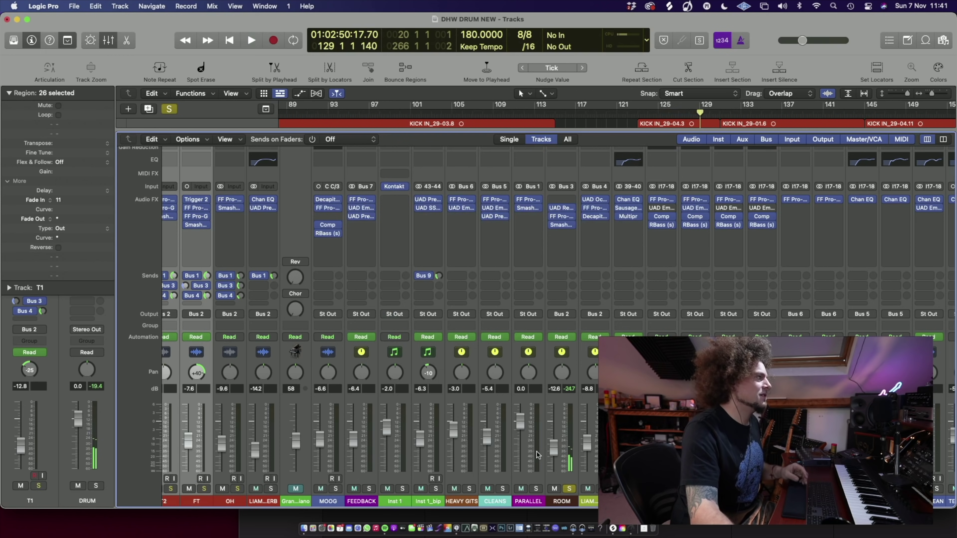
Step: Take the ROOM bus out of solo and review the drum channels' Bus 4 sends against the Bus 4 return
click(569, 488)
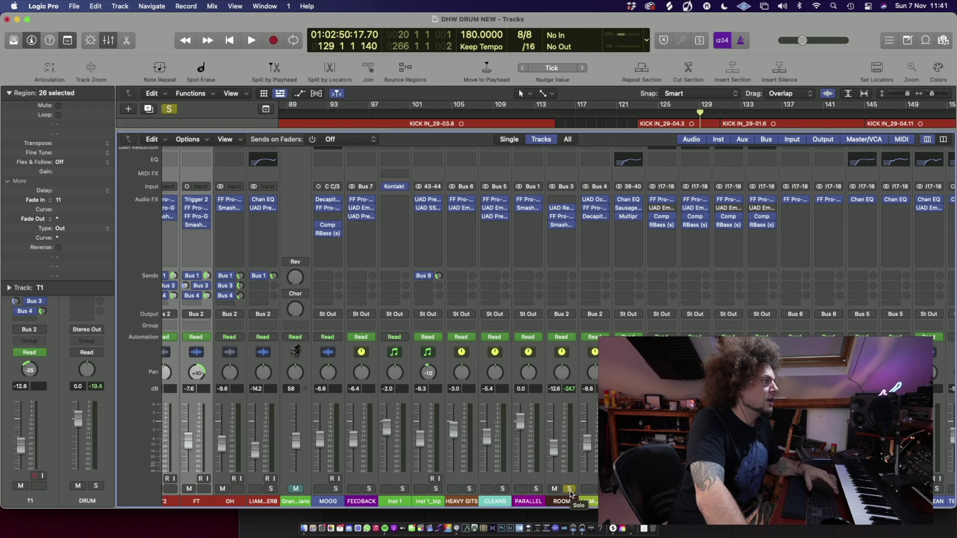
key(s)
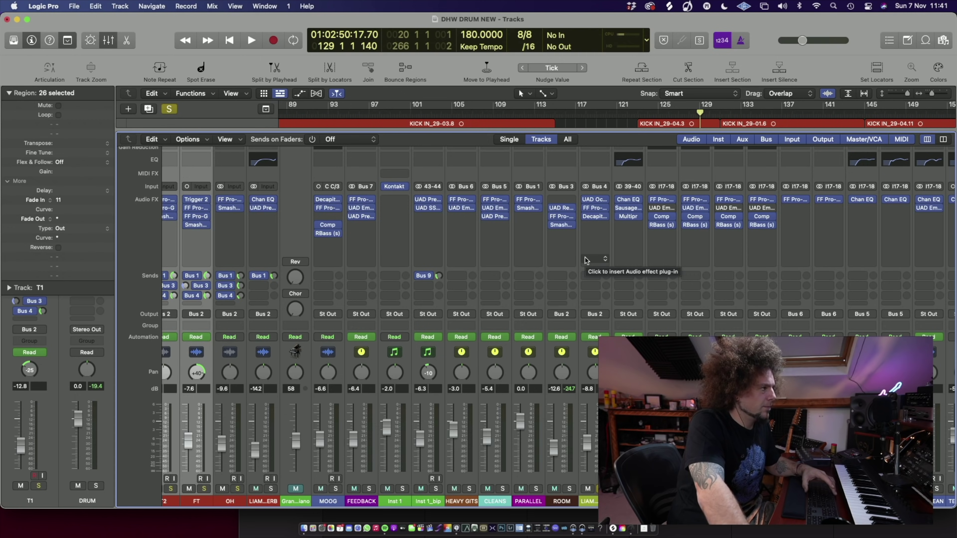
scroll(569, 343, left, 10)
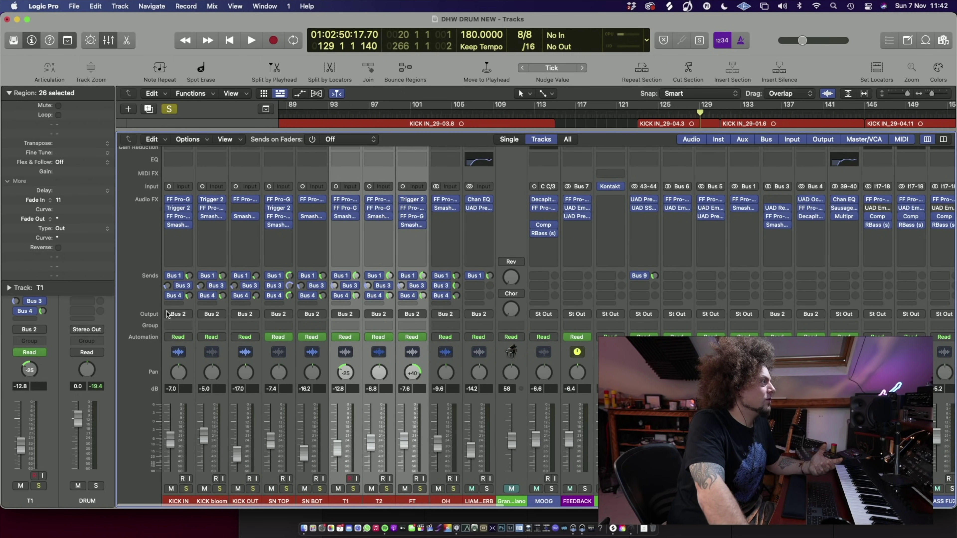
scroll(202, 390, right, 3)
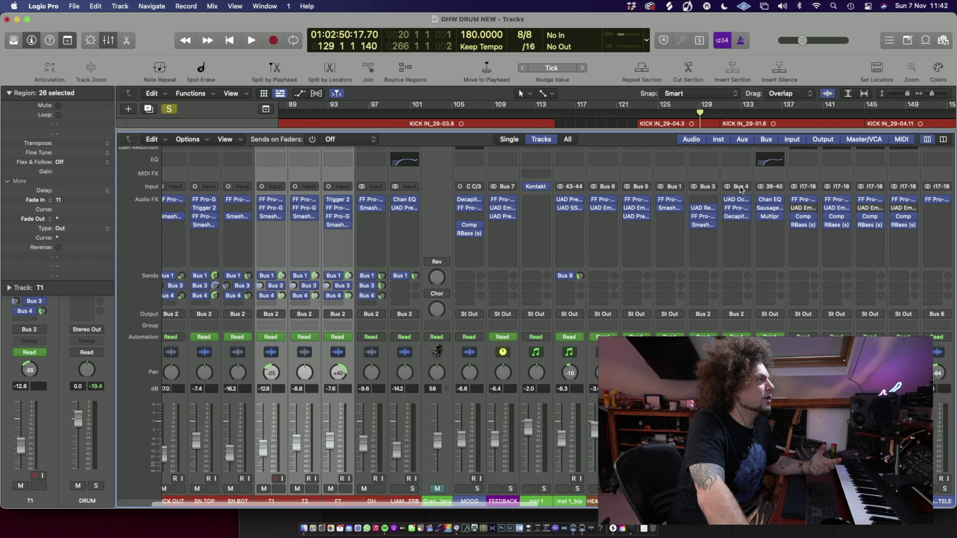
scroll(182, 305, left, 3)
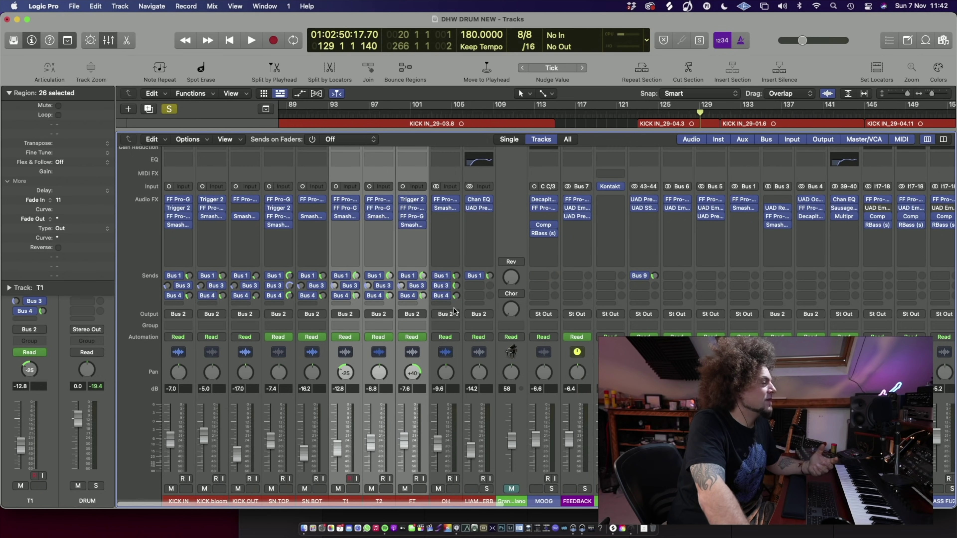
Step: Play the soloed trash bus on Bus 4 from about bar 123 up to bar 127
scroll(369, 302, right, 5)
key(space)
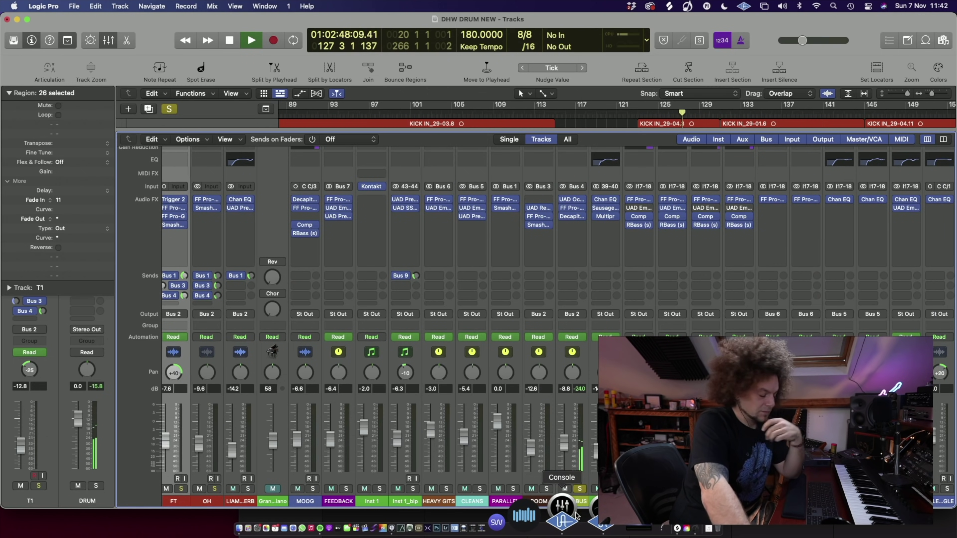
key(space)
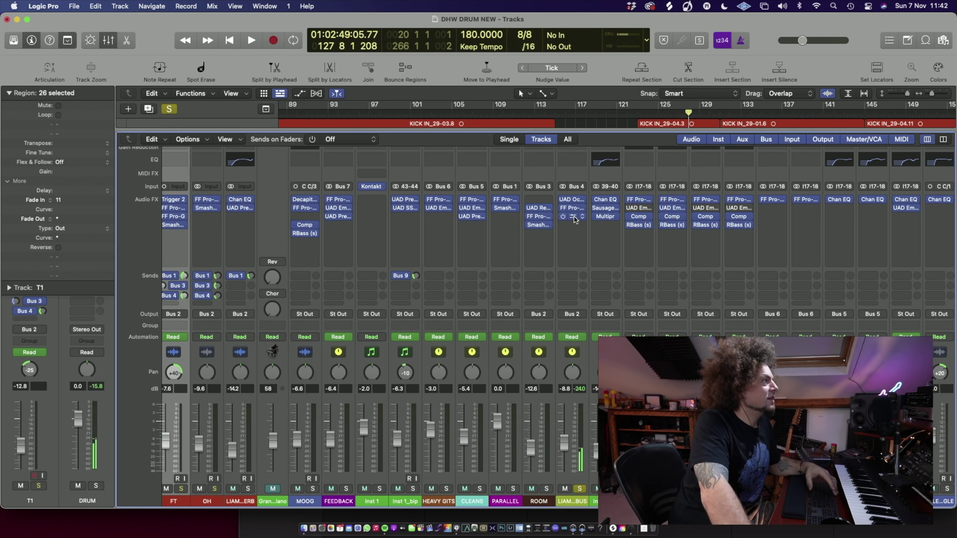
Step: Compare the trash bus with its Decapitator bypassed and re-enabled, moving the plug-in window aside
click(574, 217)
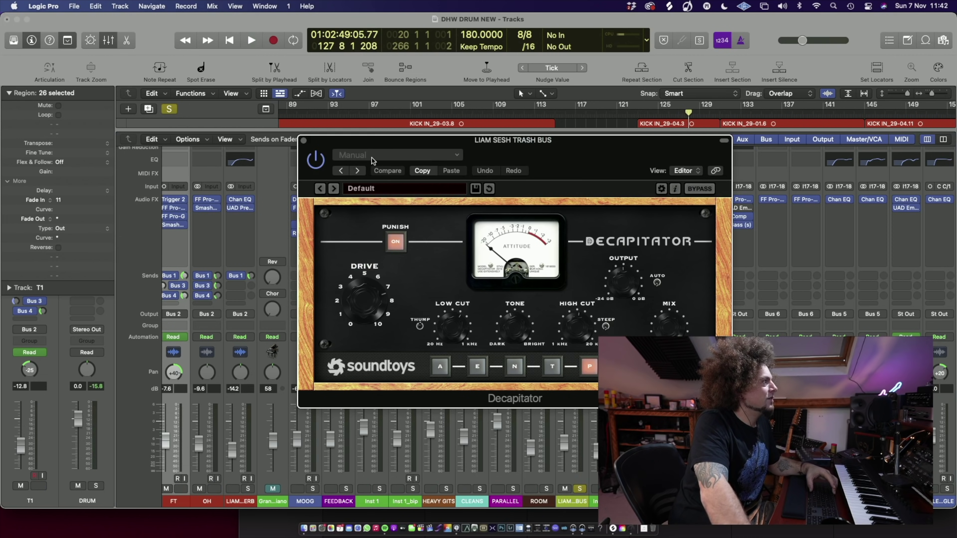
key(space)
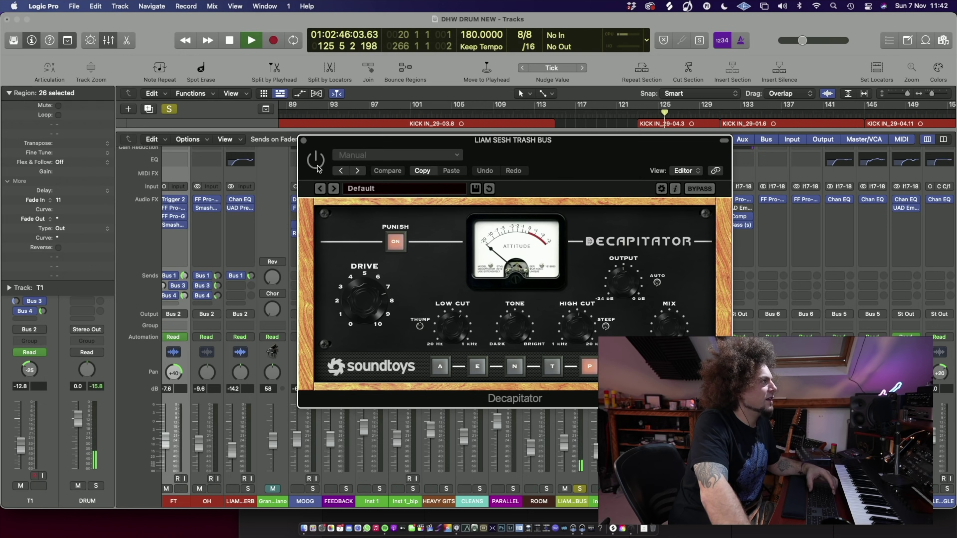
key(space)
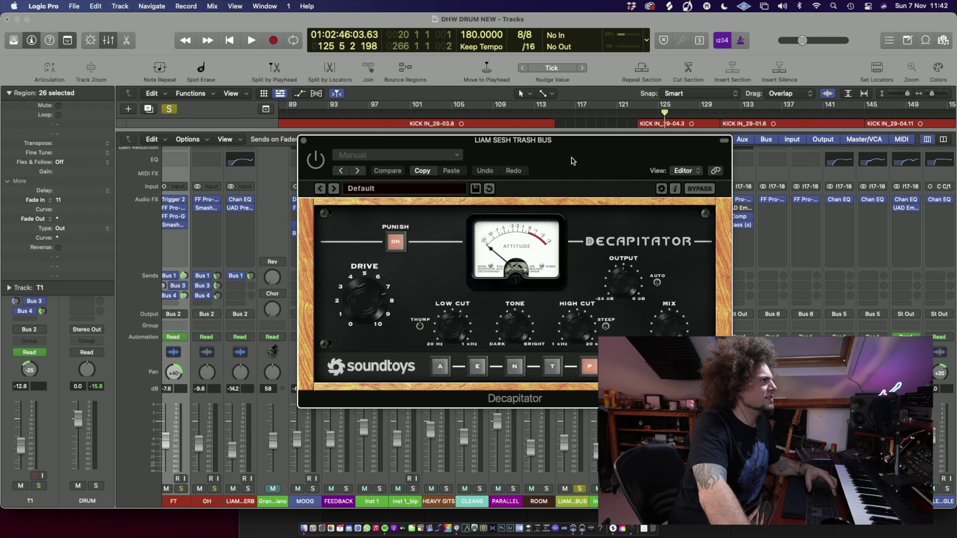
drag(571, 161, 682, 168)
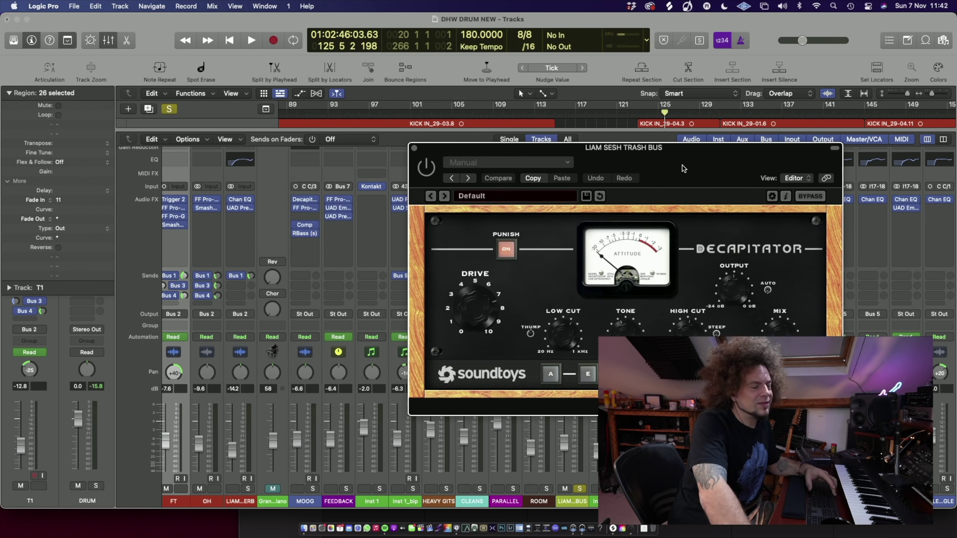
click(425, 167)
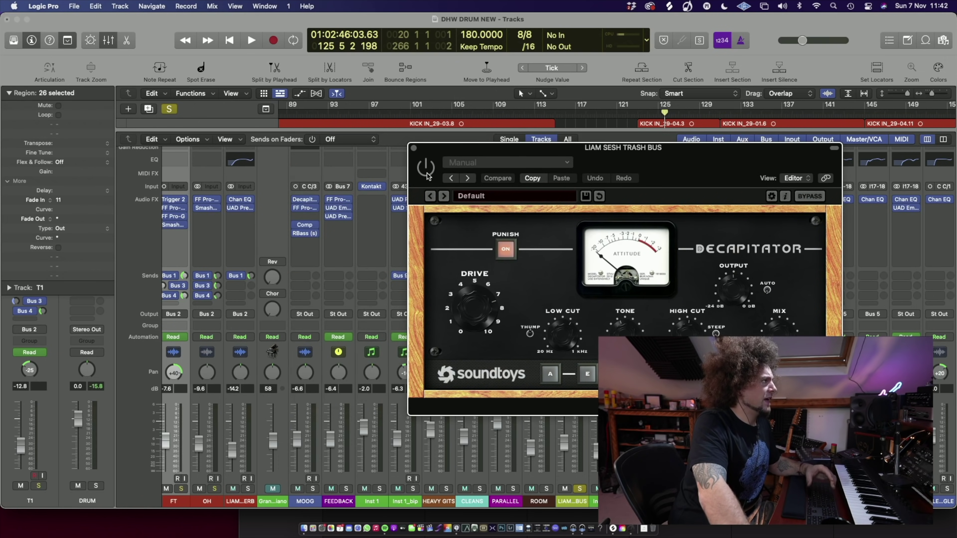
key(space)
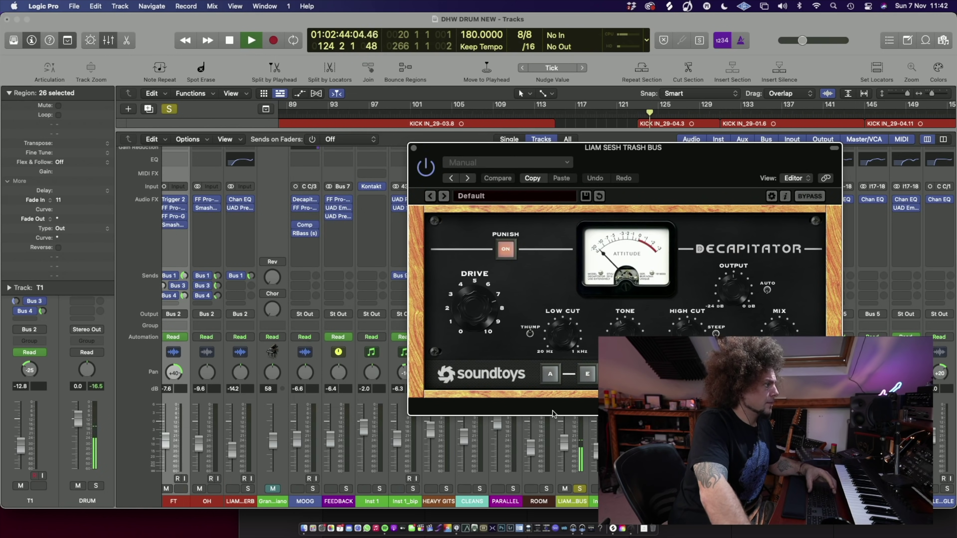
key(space)
Step: Switch the solo from the trash bus to the DRUM bus and close the Decapitator window
click(576, 491)
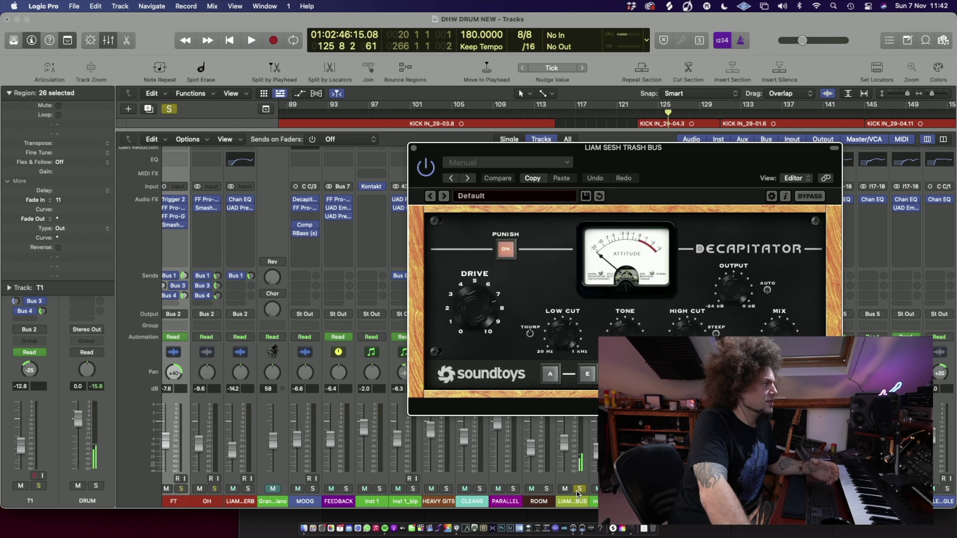
scroll(576, 490, right, 9)
scroll(576, 491, right, 12)
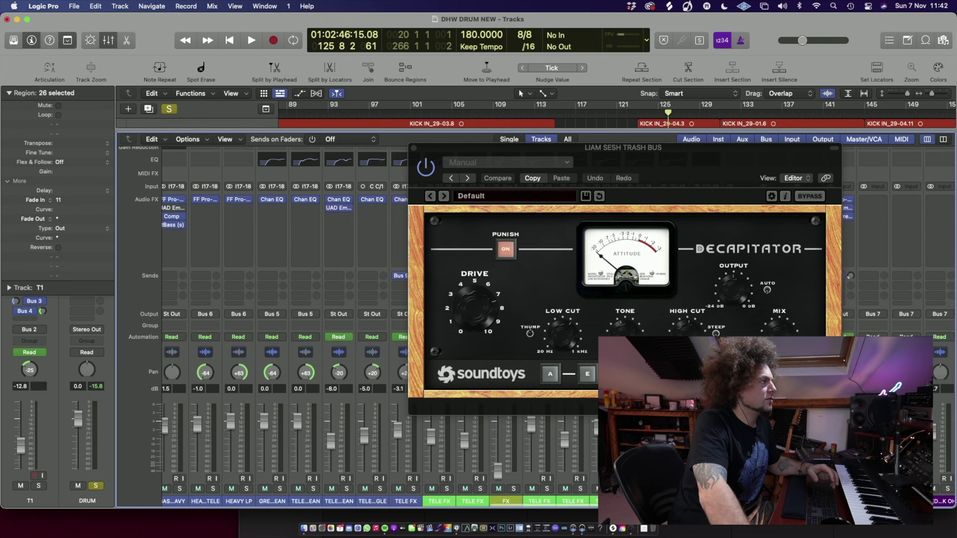
scroll(576, 490, left, 12)
key(s)
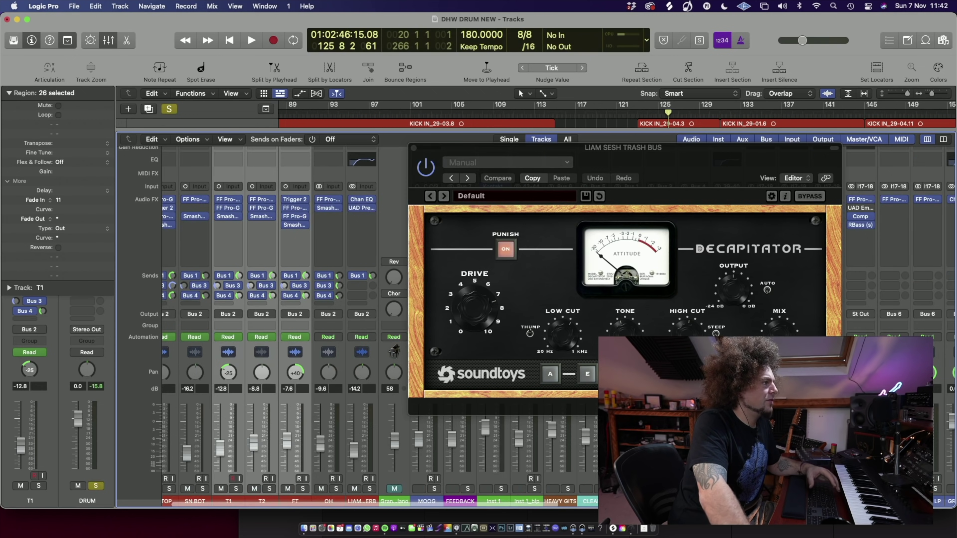
click(414, 148)
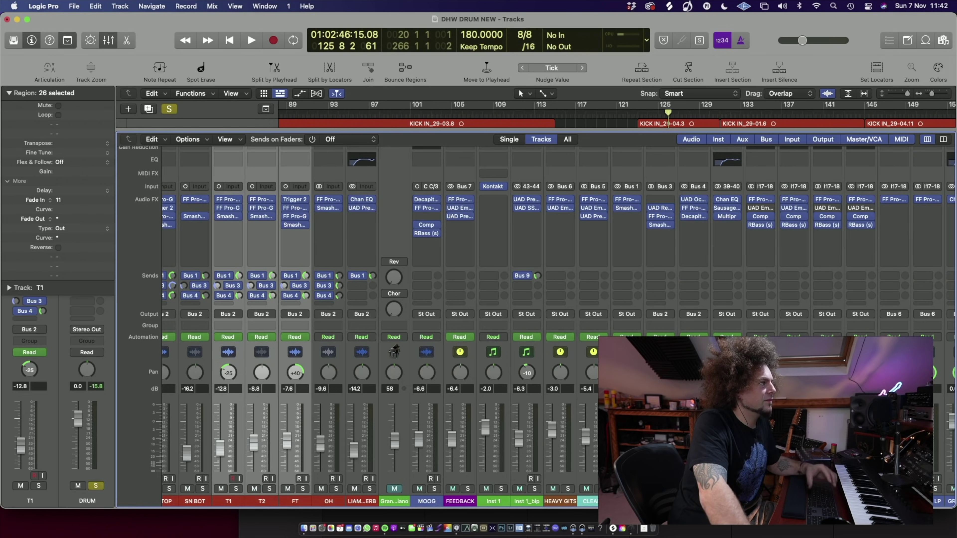
Step: Play the soloed DRUM bus up to about bar 137 with the trash bus's Decapitator open, toggling the trash bus mute
key(space)
click(694, 216)
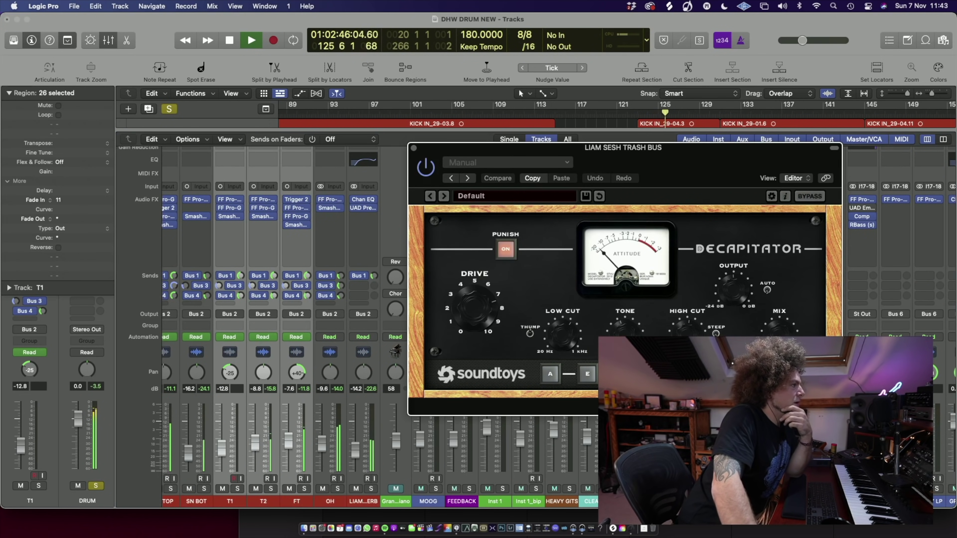
click(688, 488)
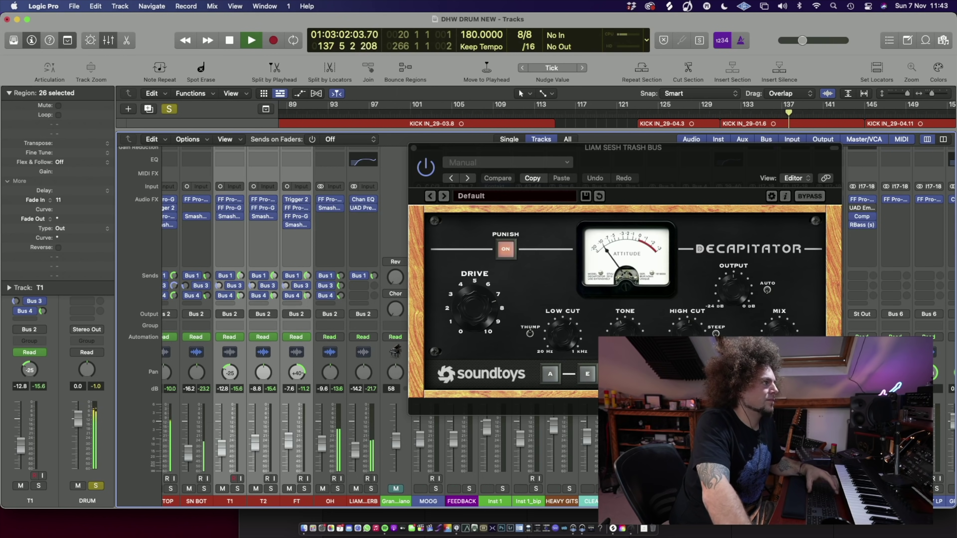
key(space)
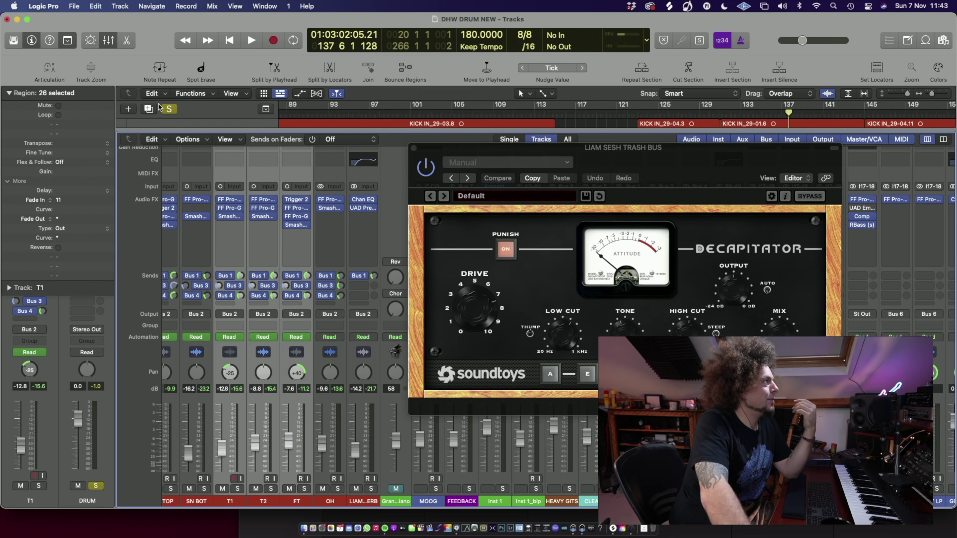
Step: Play the full mix with the DRUM solo cleared up to about bar 139 and close the Decapitator window
click(169, 109)
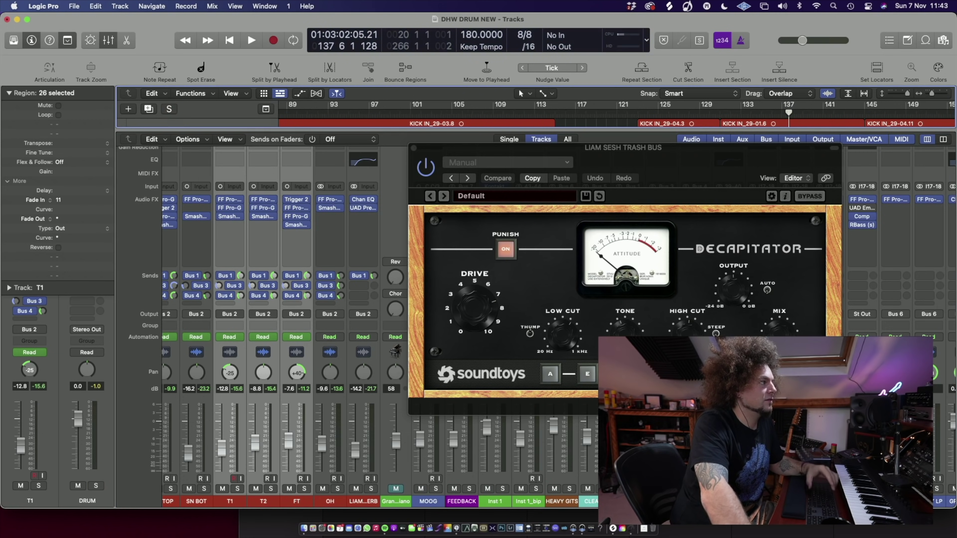
key(space)
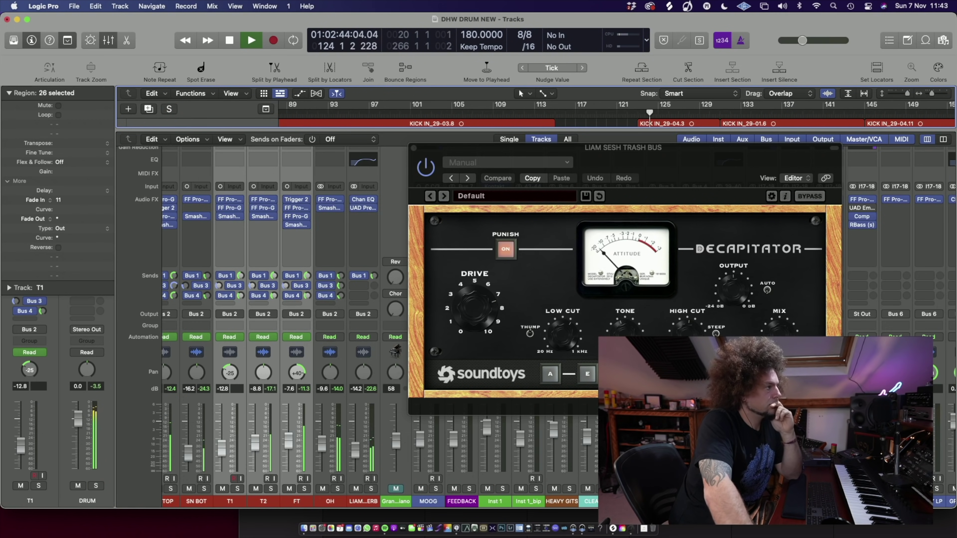
scroll(377, 324, right, 1)
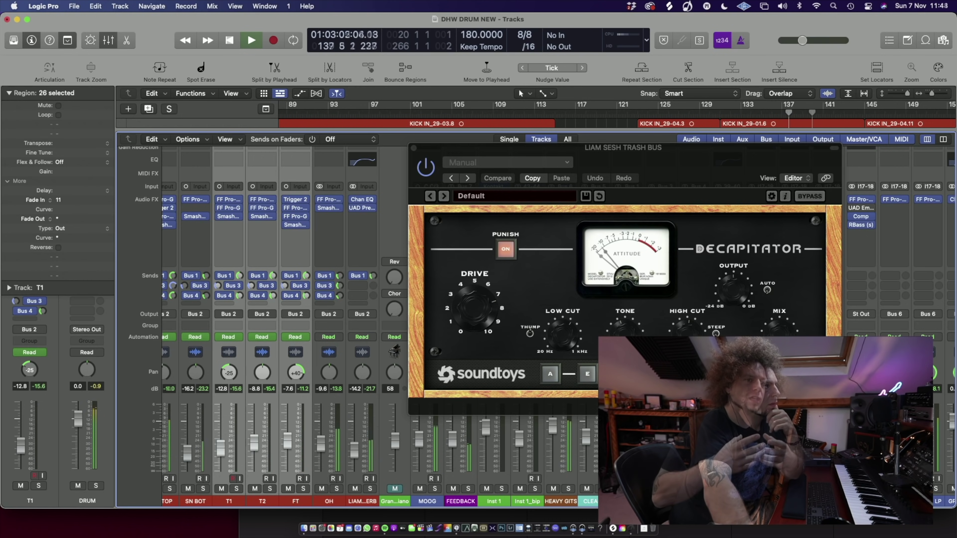
key(space)
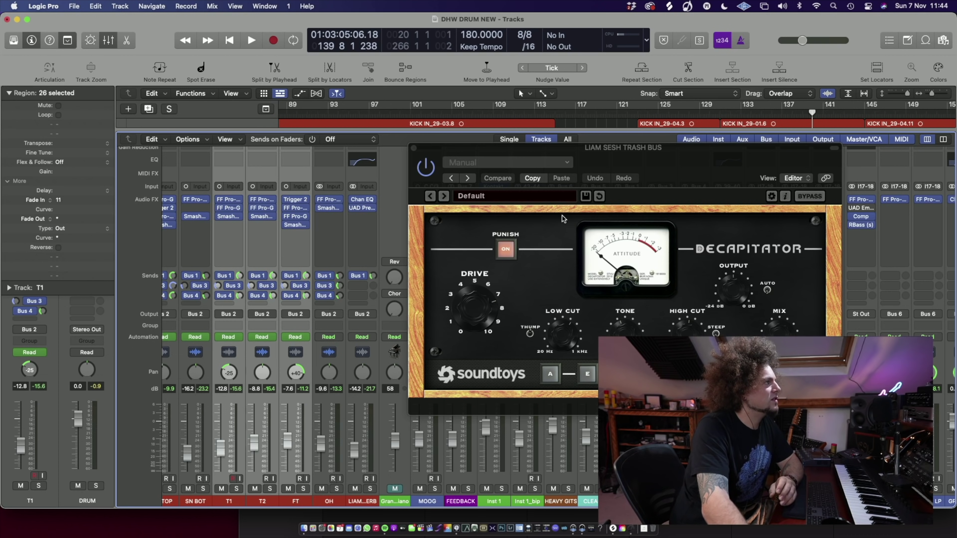
click(413, 149)
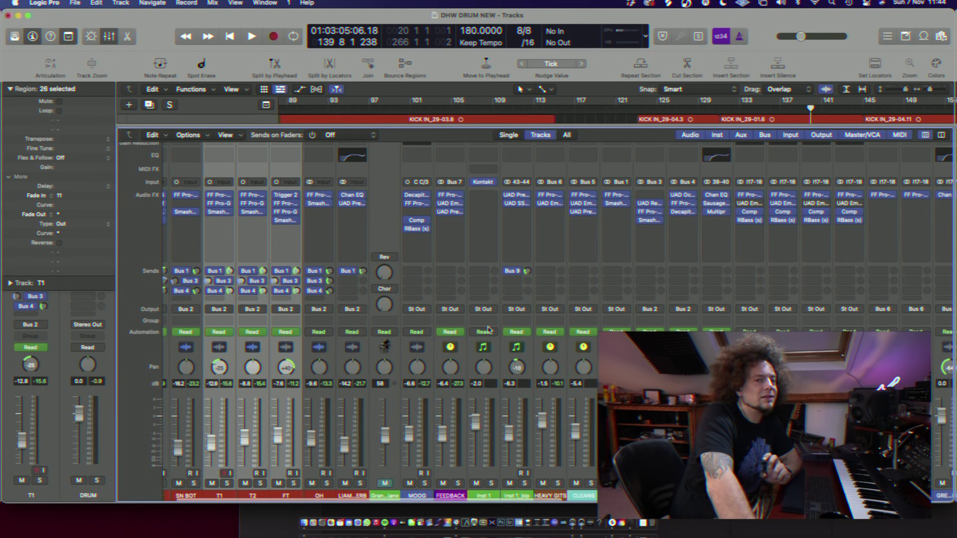
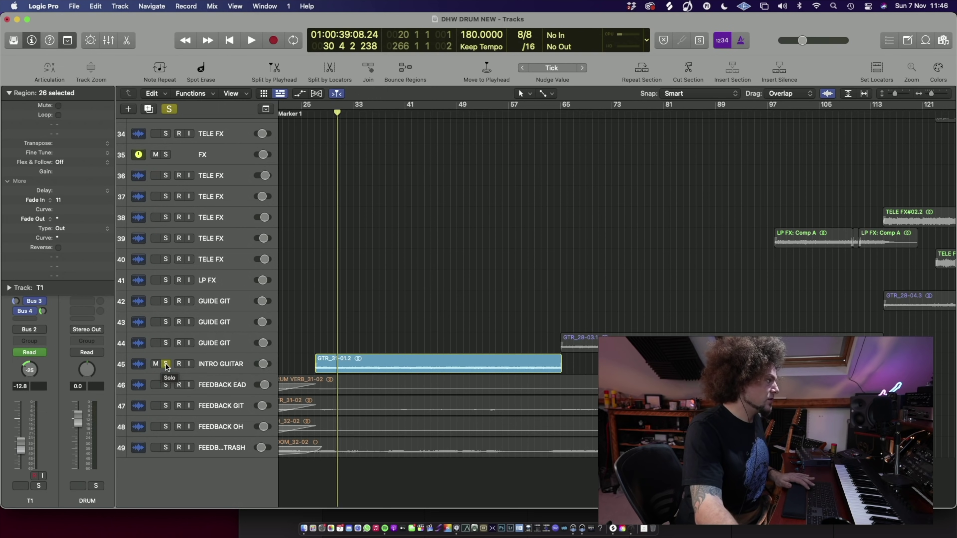
Step: Play the soloed INTRO GUITAR from about bar 30 and add the four feedback tracks to the solo
key(space)
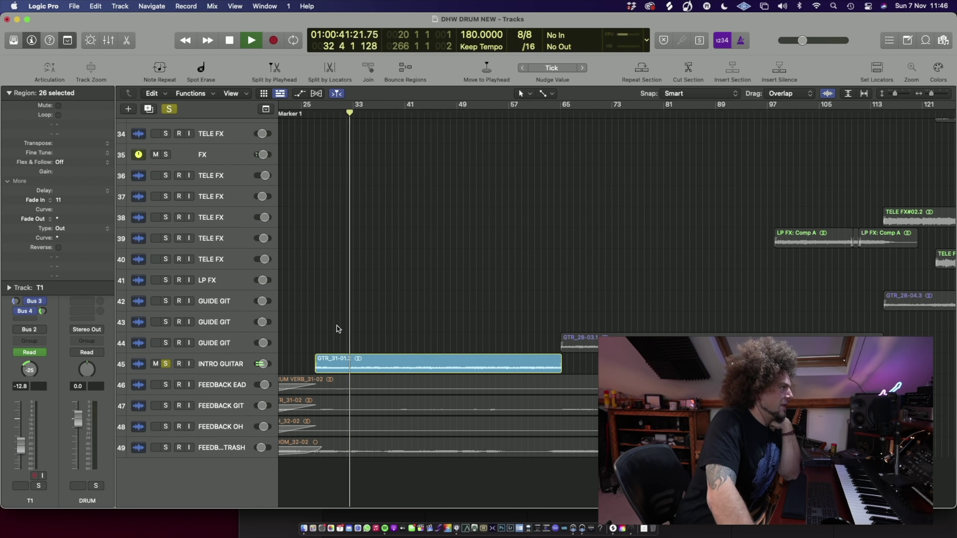
scroll(337, 326, up, 5)
scroll(337, 326, up, 15)
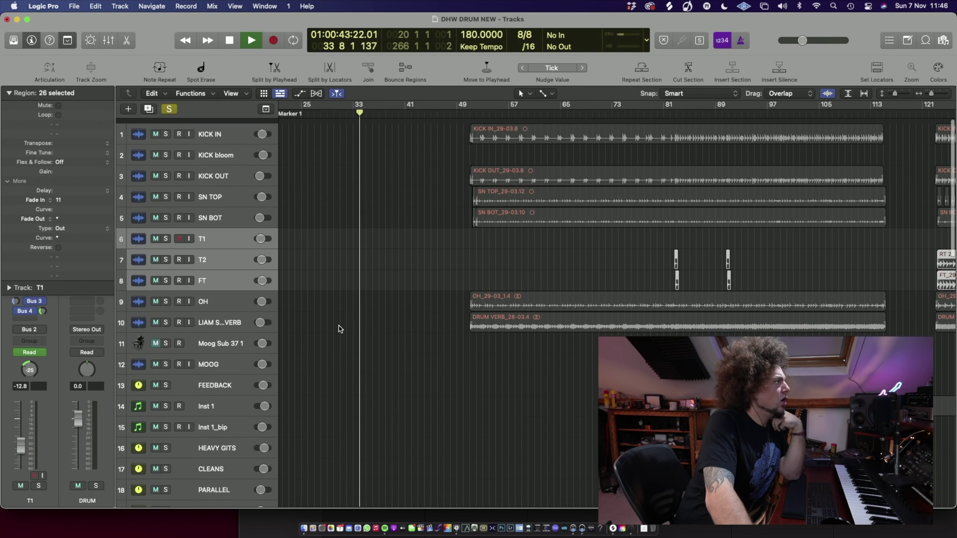
scroll(339, 326, down, 15)
scroll(351, 266, left, 5)
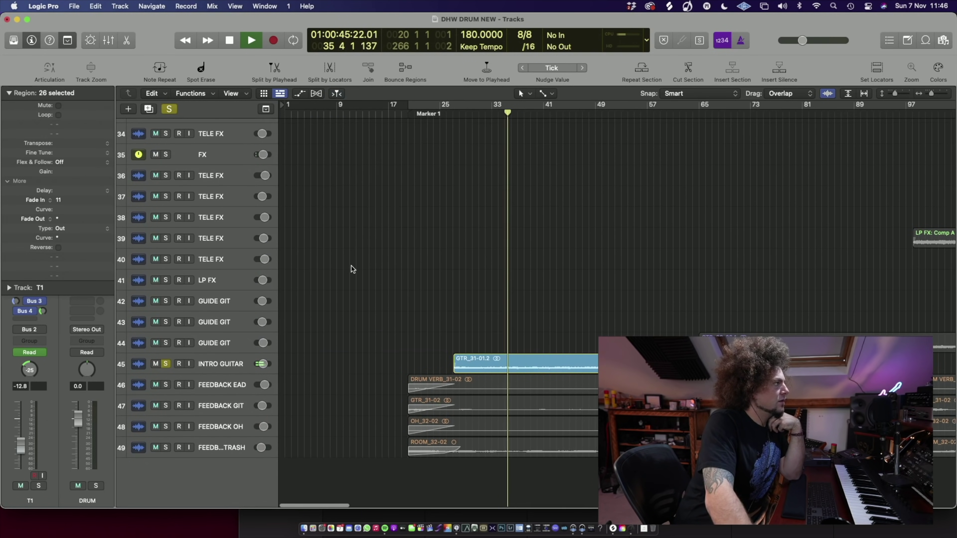
scroll(388, 248, right, 4)
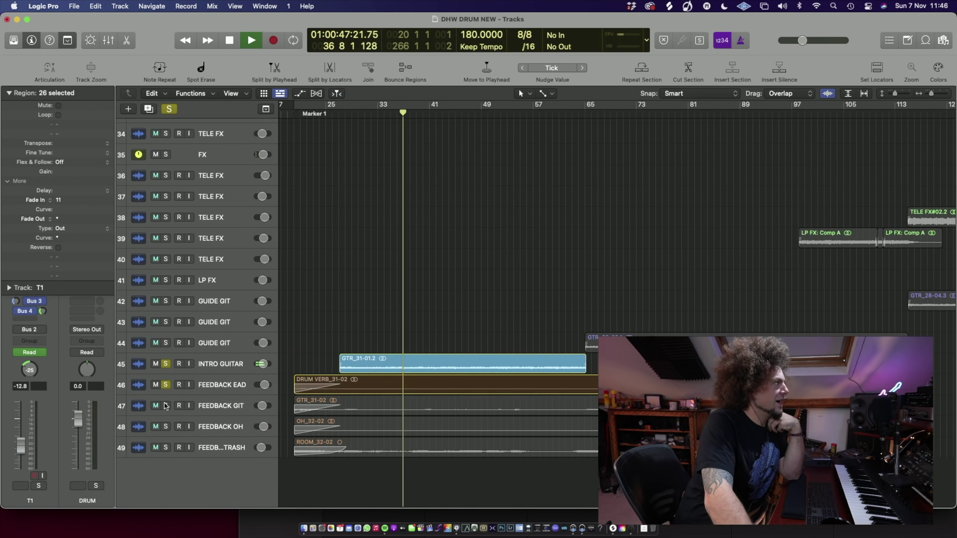
drag(165, 385, 172, 405)
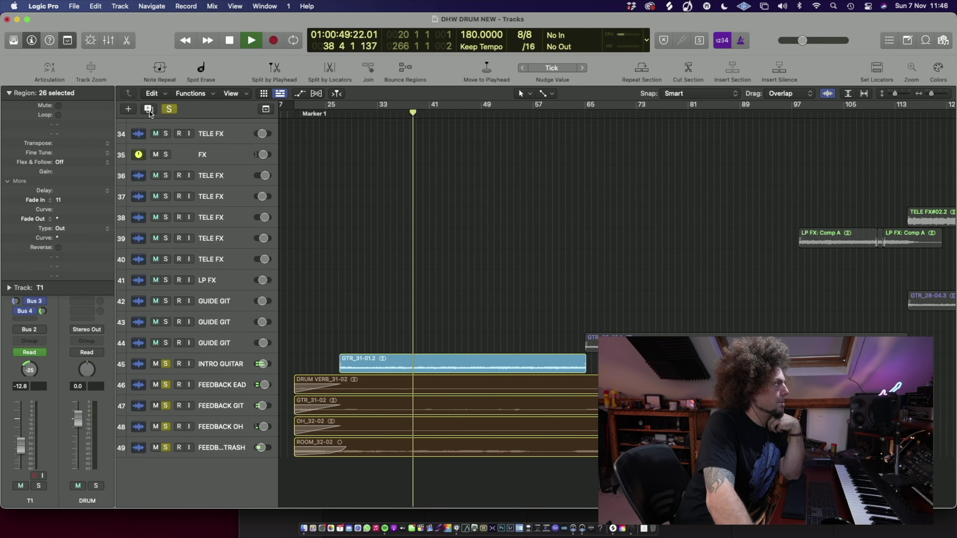
Step: Clear all solos, look over the guitar tracks during playback, and stop at about bar 42
click(170, 109)
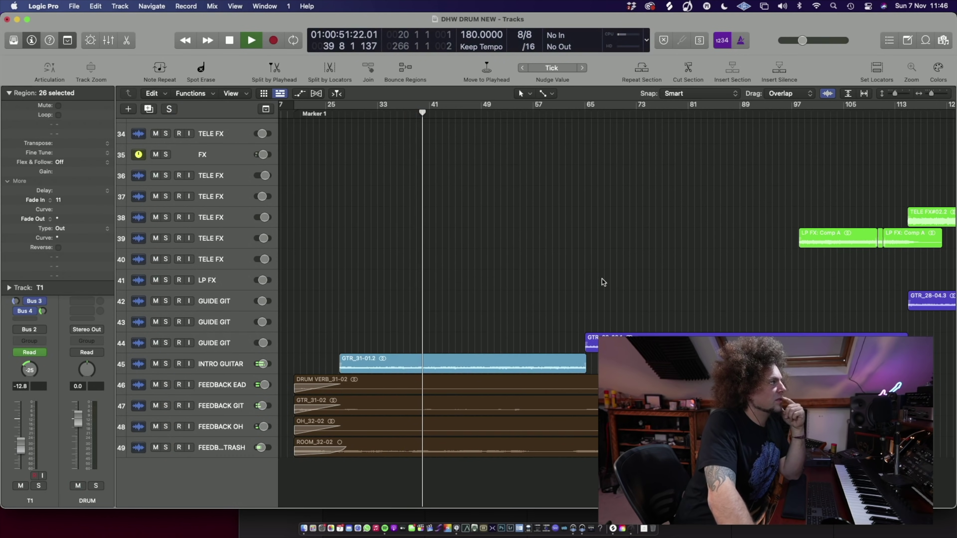
scroll(601, 279, up, 15)
scroll(601, 279, down, 15)
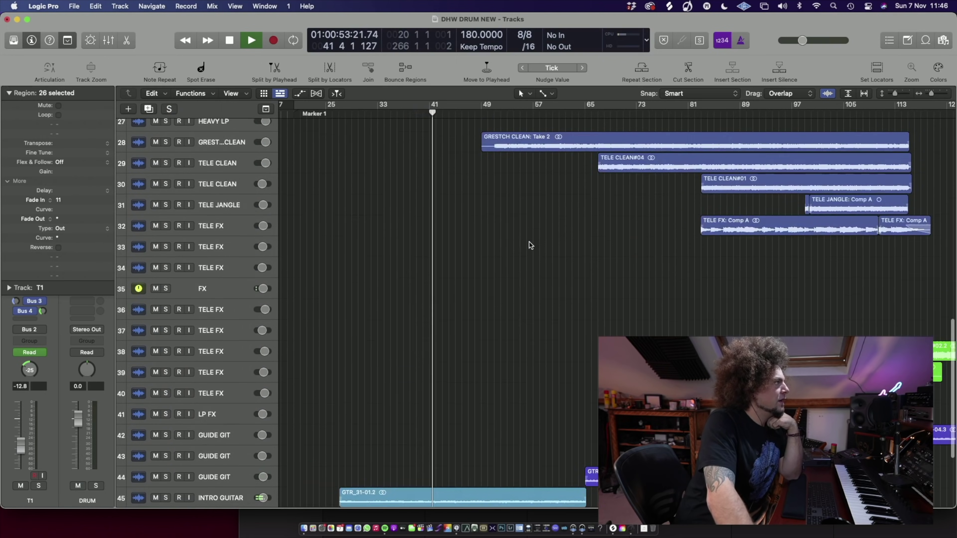
key(space)
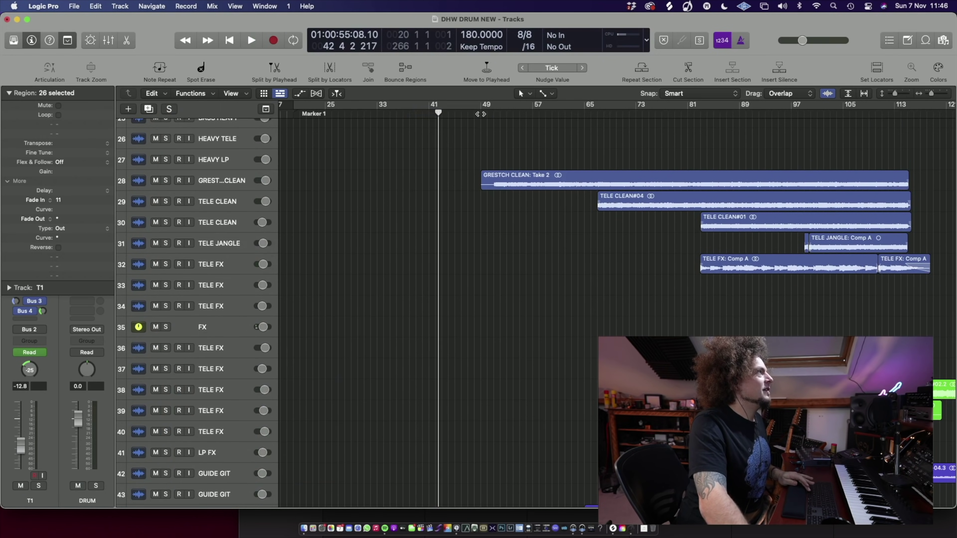
Step: Play the soloed GRESTCH CLEAN track from about bar 50 and add INTRO GUITAR to the solo
click(480, 113)
click(166, 181)
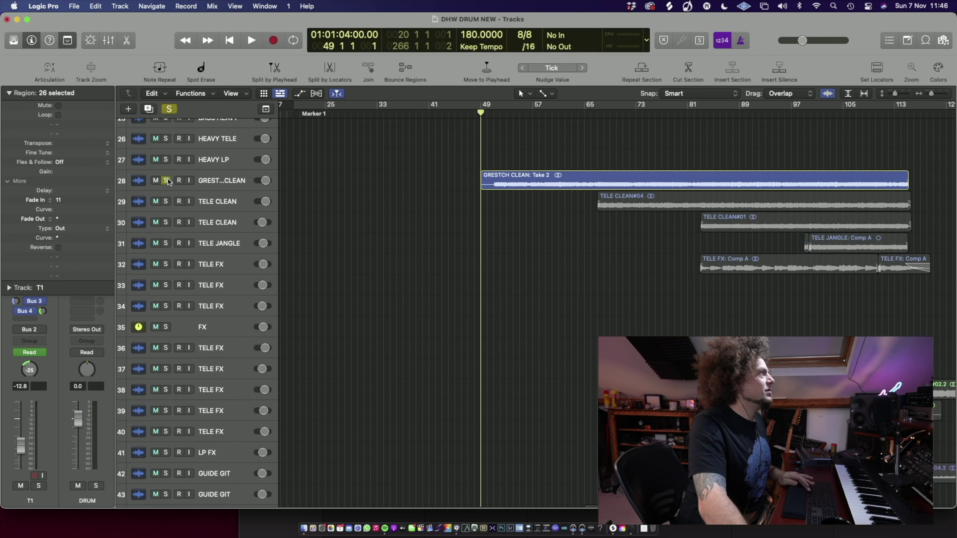
click(492, 111)
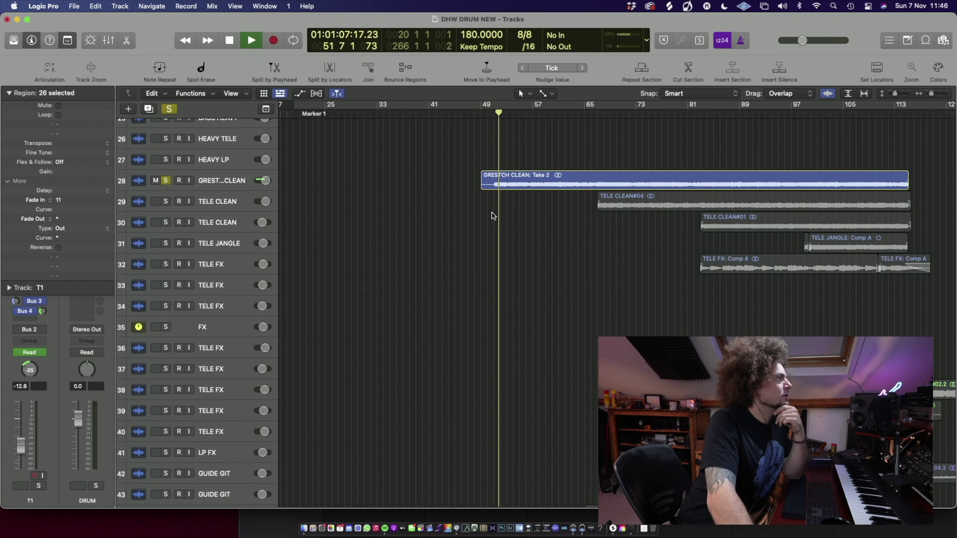
scroll(497, 224, down, 5)
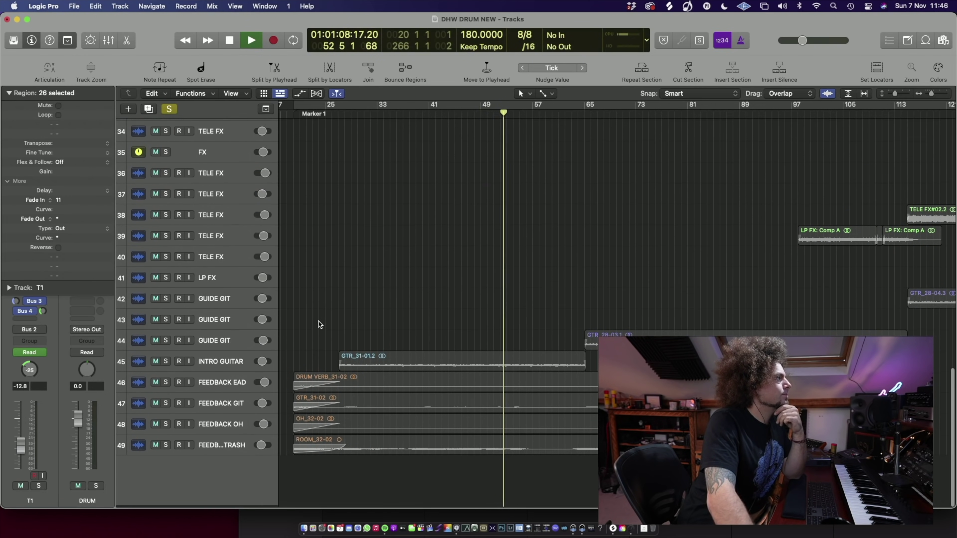
click(165, 365)
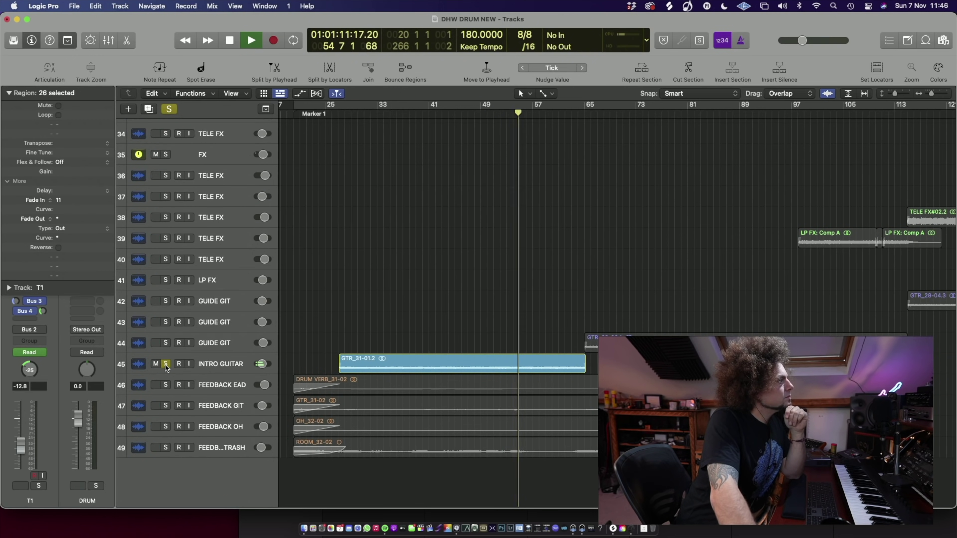
Step: Add the GUIDE GIT on track 44 and the TELE CLEAN on track 29 to the solo during playback
scroll(475, 258, up, 15)
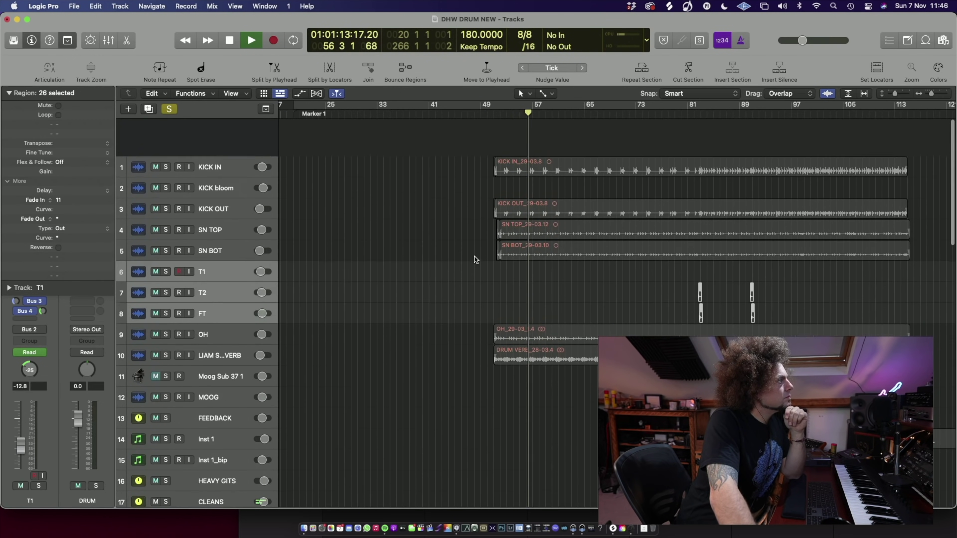
scroll(465, 261, down, 10)
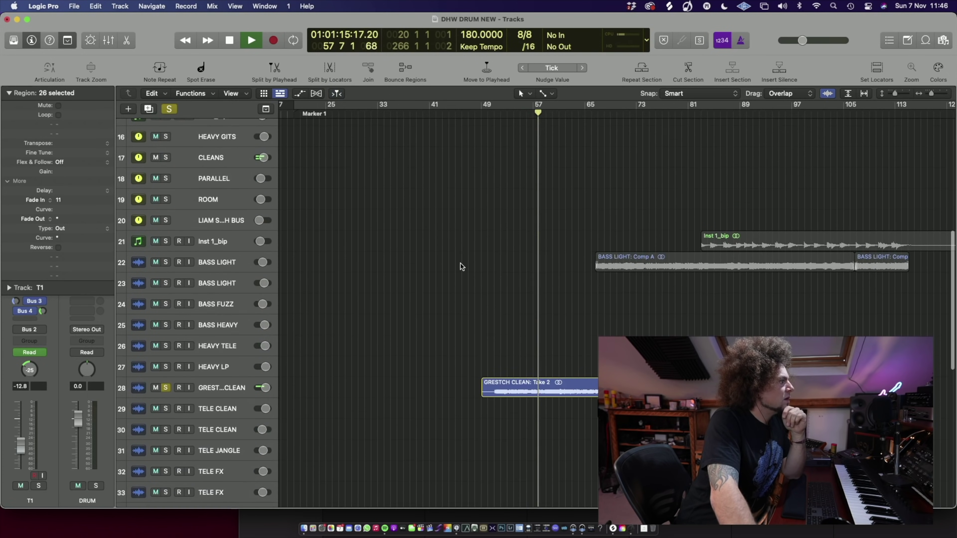
scroll(461, 263, down, 5)
scroll(460, 263, right, 5)
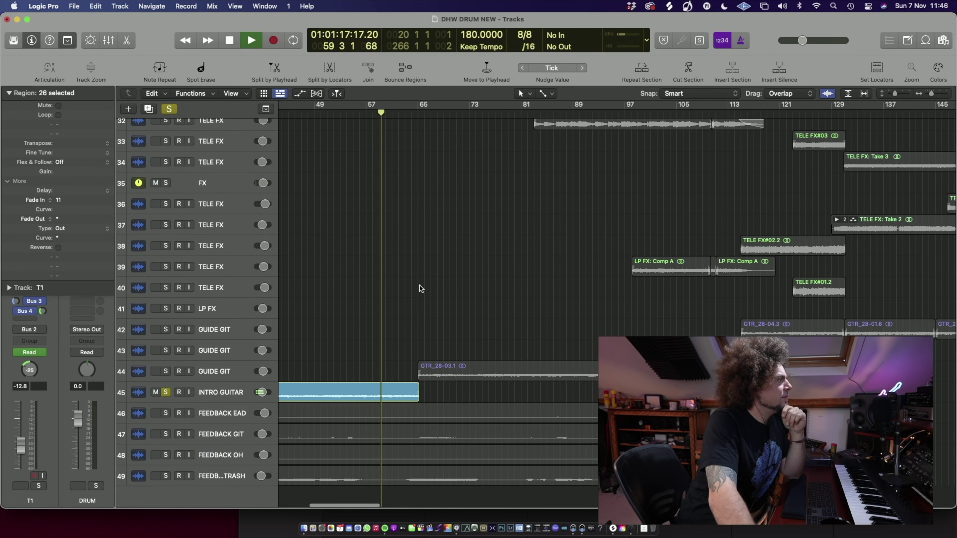
click(166, 371)
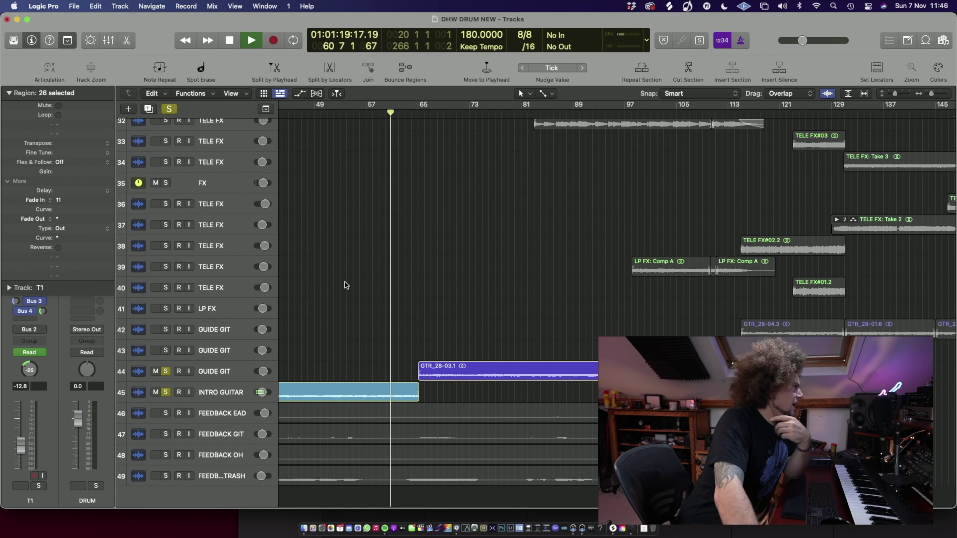
scroll(361, 372, up, 5)
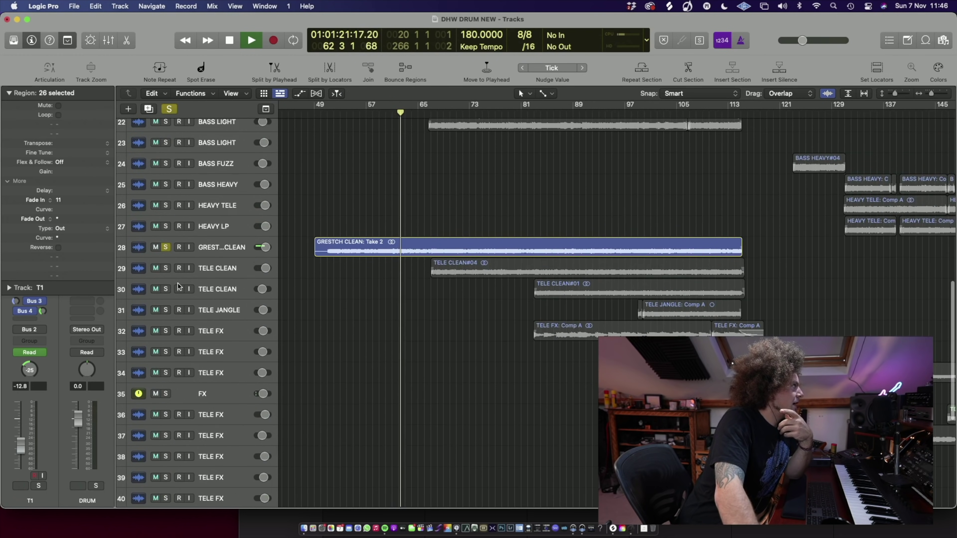
click(166, 268)
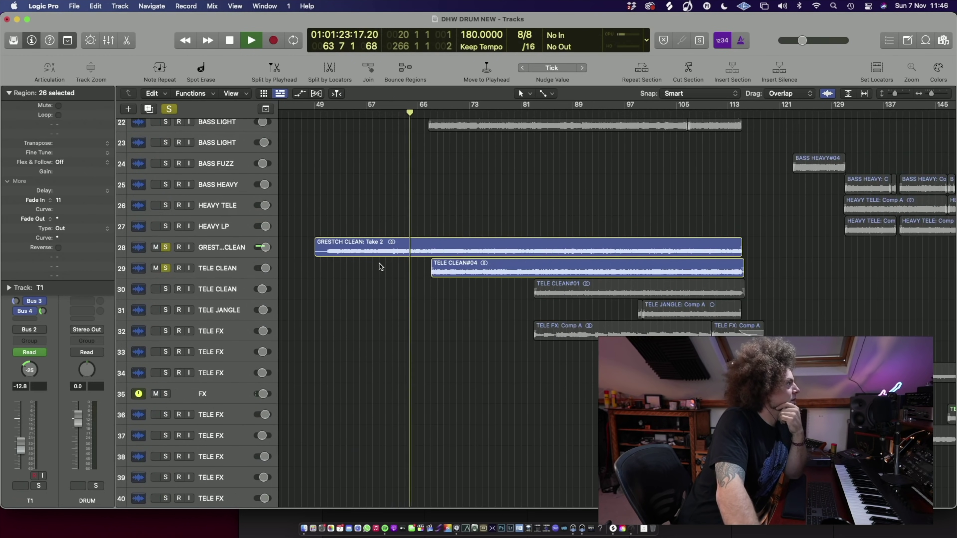
Step: Listen to the combined soloed guitar layers up to about bar 72 and clear all solos
scroll(333, 245, up, 3)
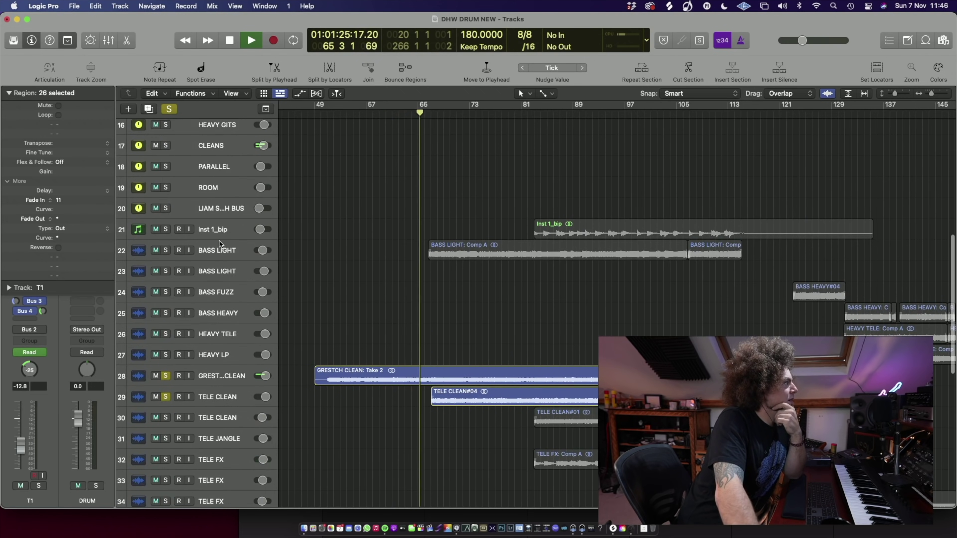
scroll(372, 278, down, 3)
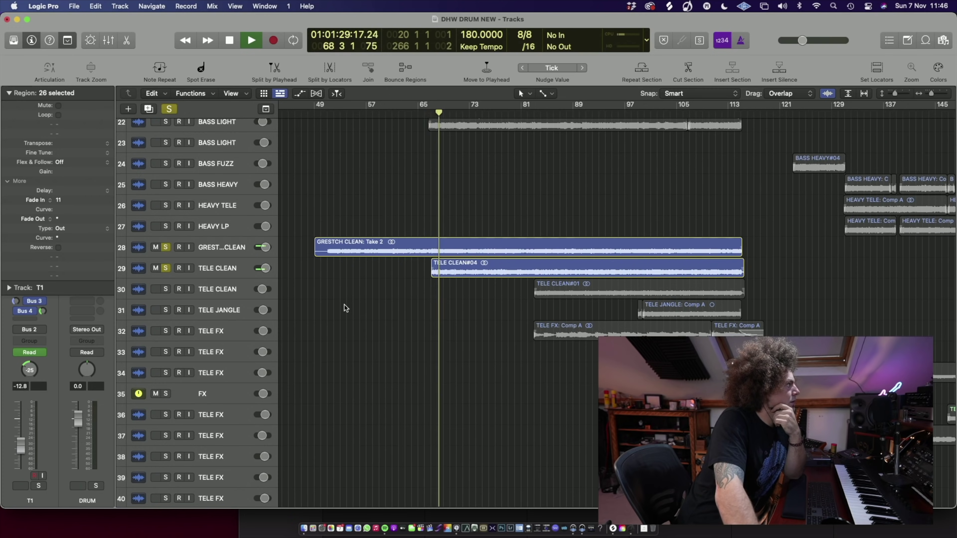
scroll(344, 306, down, 5)
scroll(344, 305, up, 1)
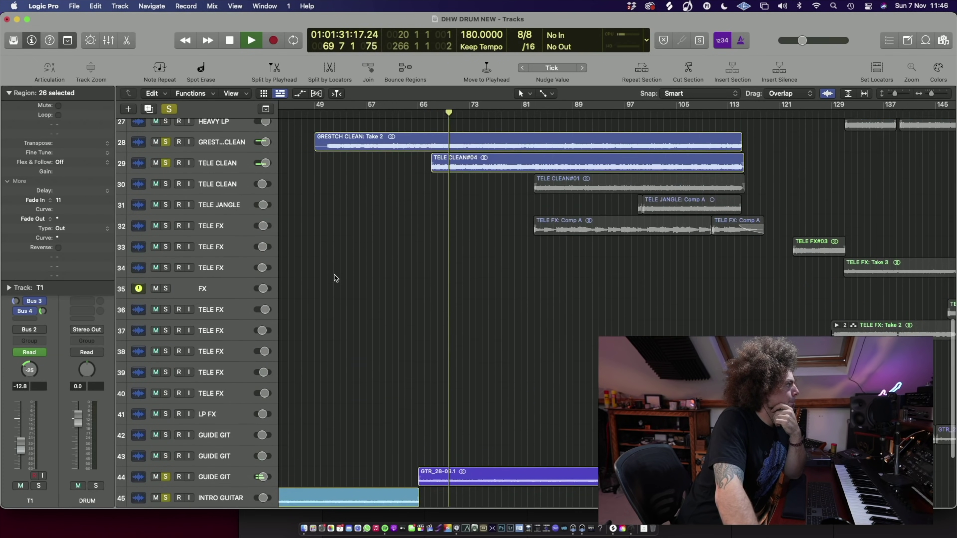
scroll(334, 275, up, 3)
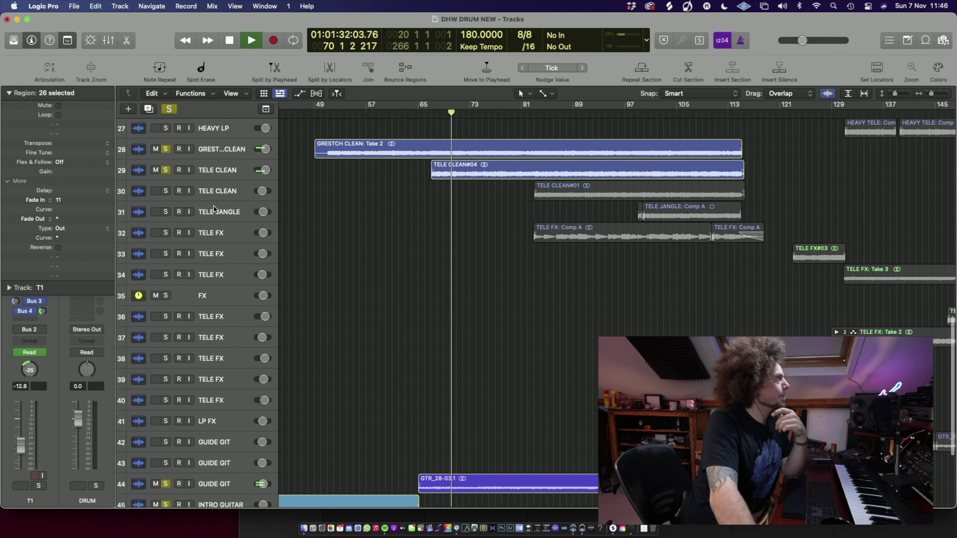
click(169, 108)
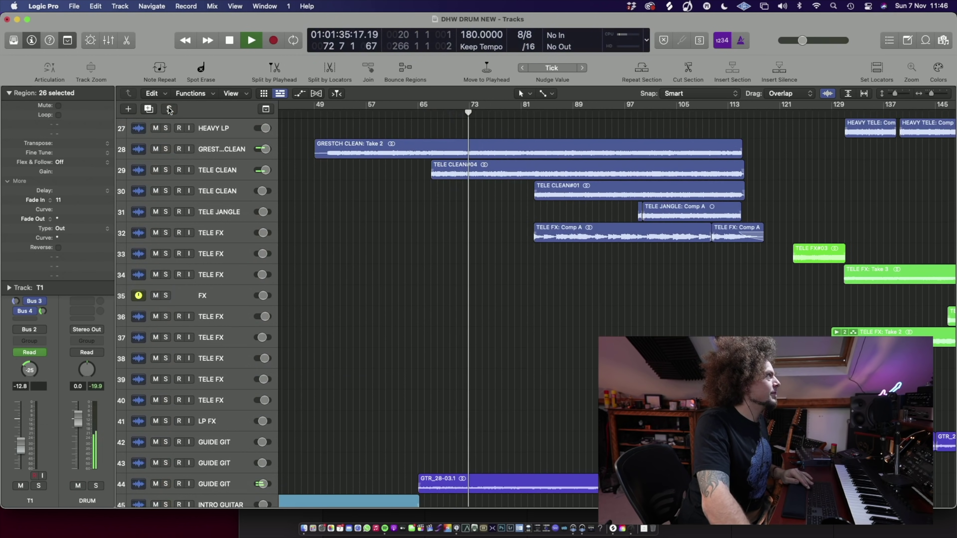
Step: Play the soloed TELE CLEAN on track 29 from about bar 67 and add GRESTCH CLEAN to the solo
click(223, 170)
click(166, 170)
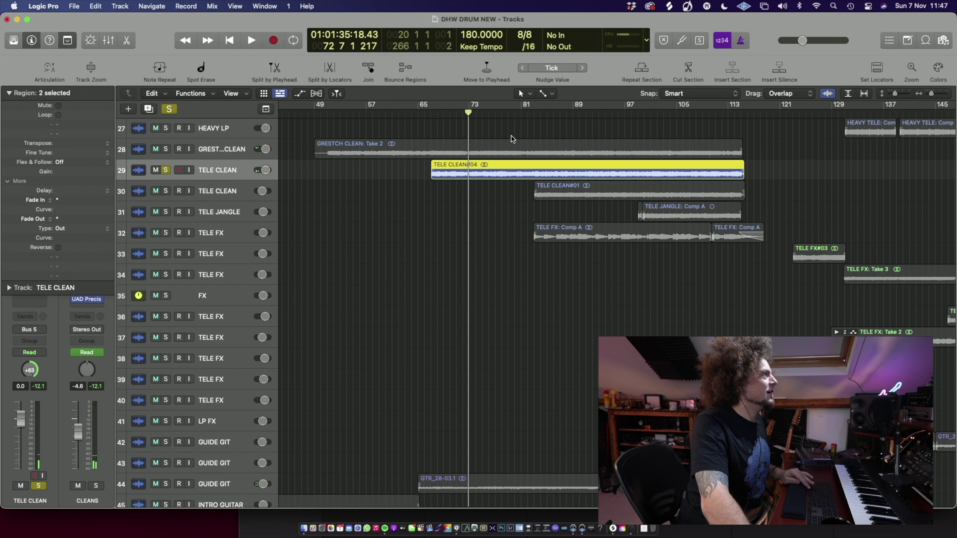
click(433, 114)
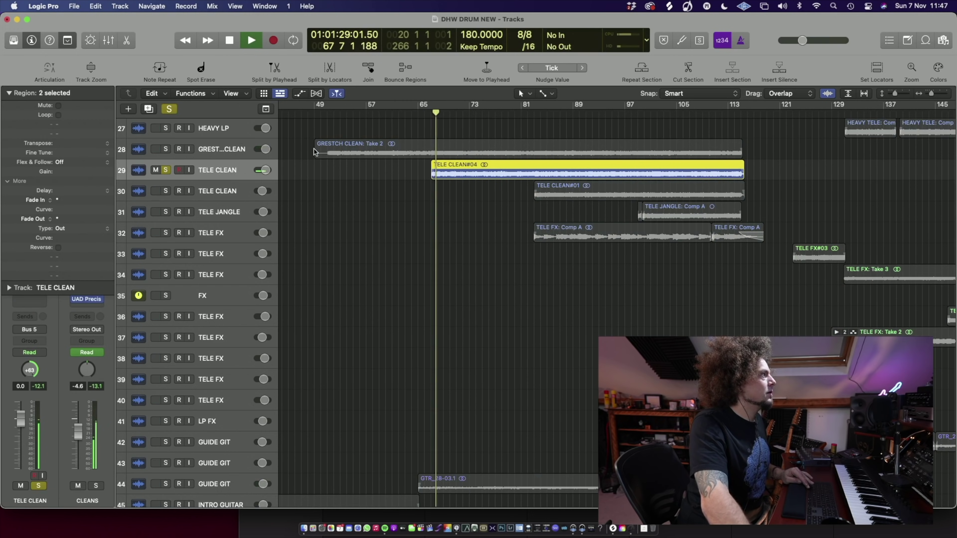
click(167, 153)
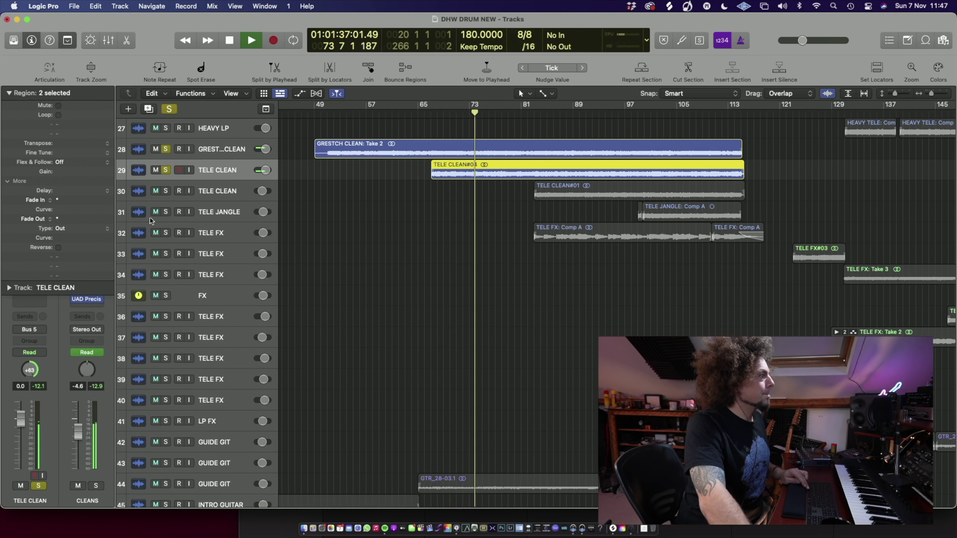
Step: Add the GUIDE GIT on track 44 to the two soloed clean guitars during playback
scroll(251, 336, down, 5)
scroll(397, 328, up, 7)
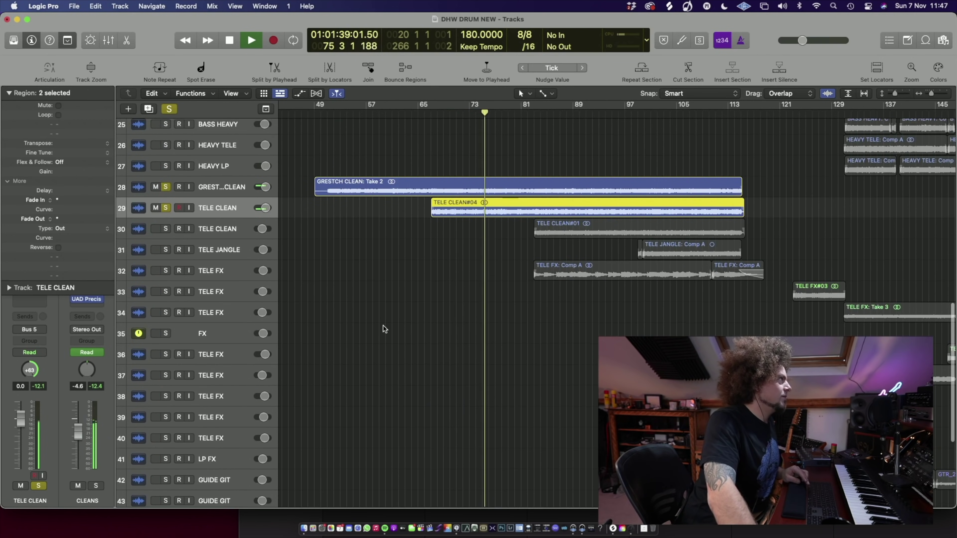
scroll(298, 261, down, 9)
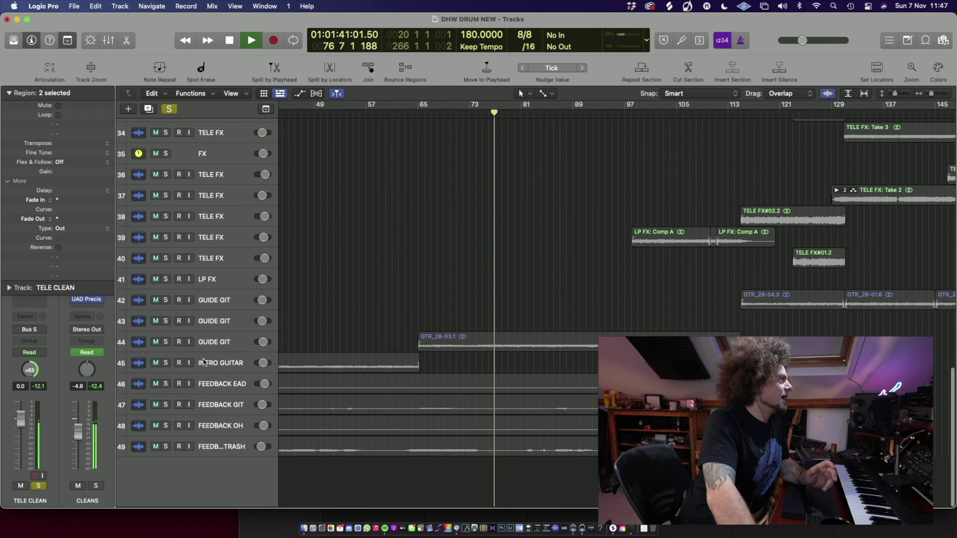
click(166, 343)
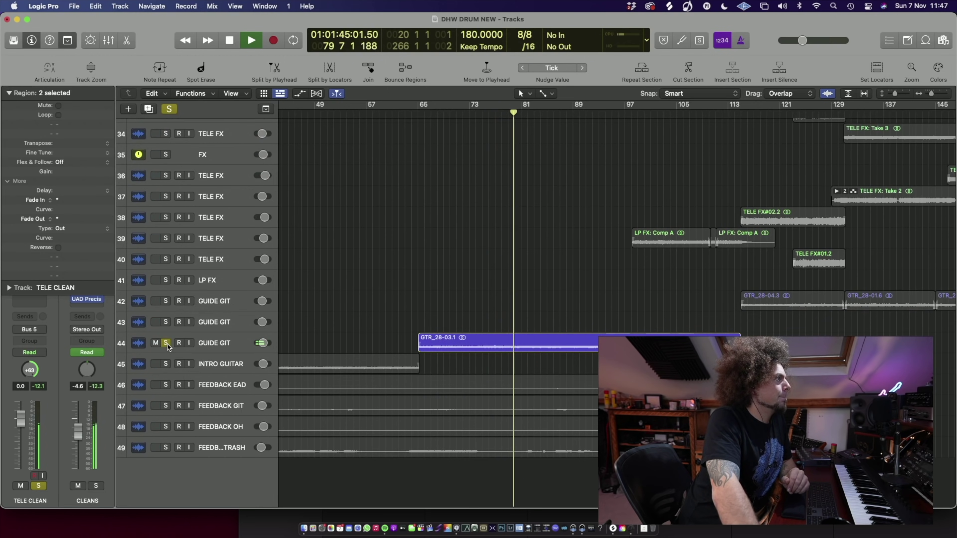
Step: Listen to the soloed GRESTCH CLEAN, TELE CLEAN and GUIDE GIT up to about bar 82 and clear all solos
scroll(664, 240, up, 10)
scroll(664, 241, up, 5)
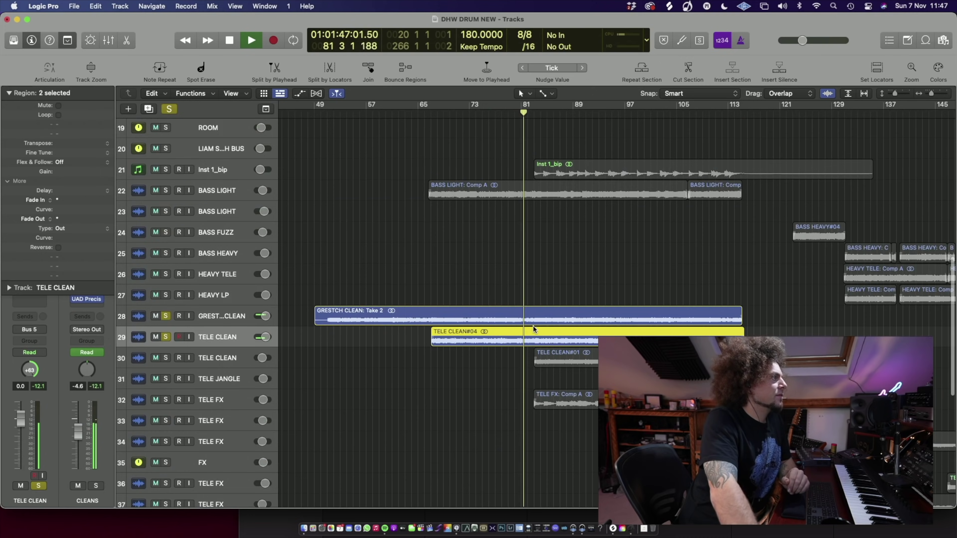
scroll(527, 292, down, 3)
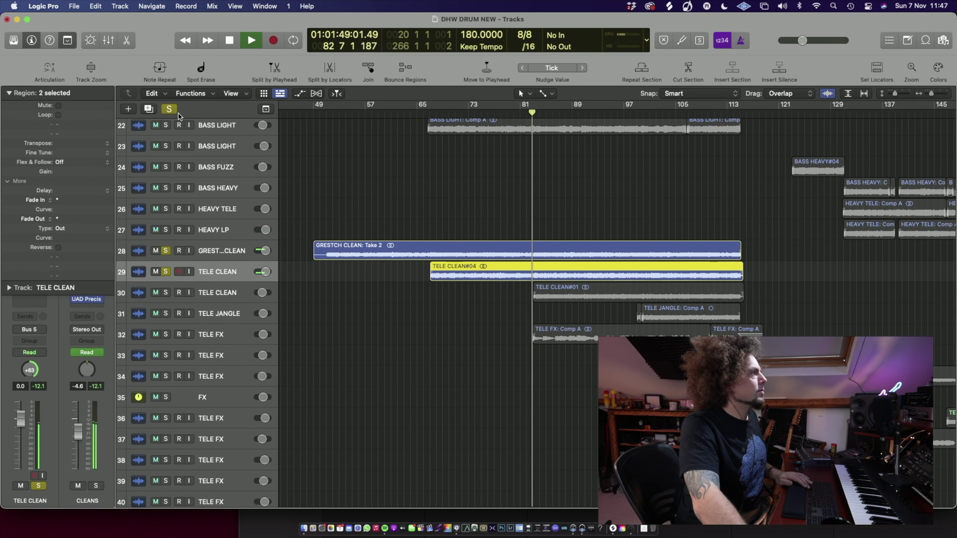
key(space)
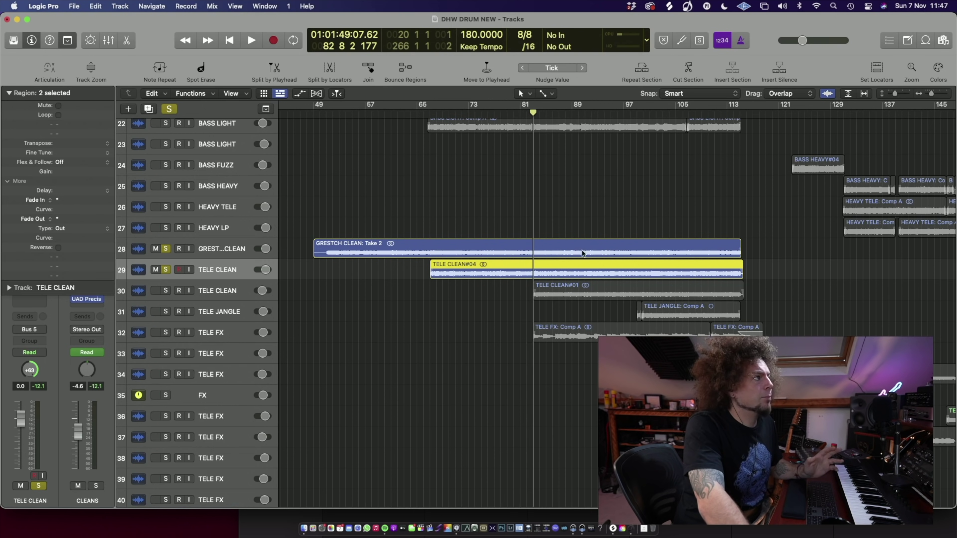
scroll(561, 253, down, 10)
scroll(560, 252, up, 2)
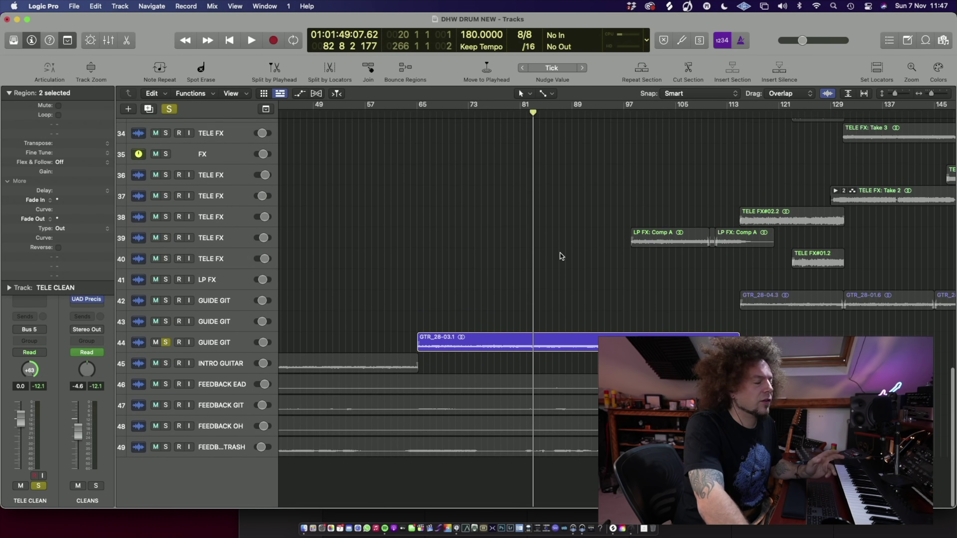
scroll(556, 259, up, 6)
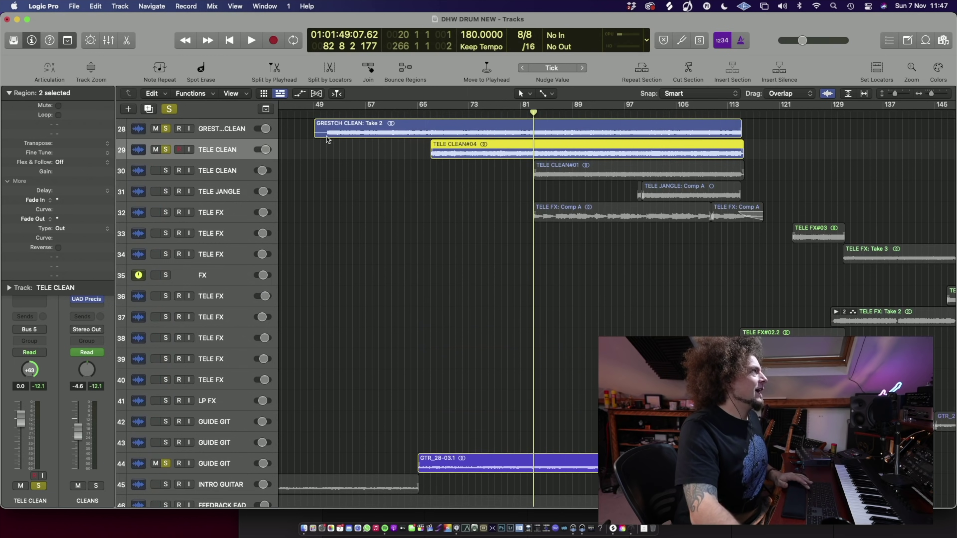
click(166, 109)
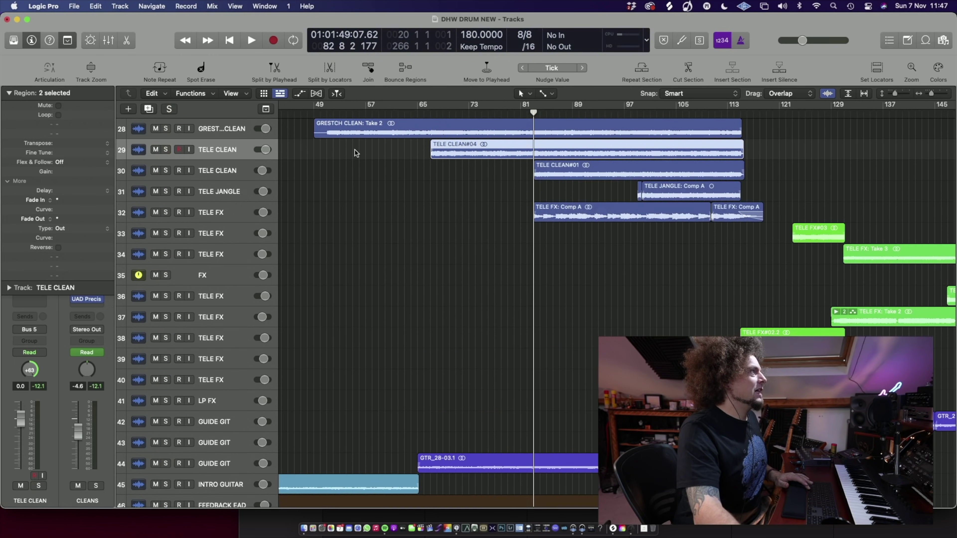
Step: Solo the TELE CLEAN tracks 29 and 30, TELE JANGLE and the TELE FX on track 32, and play them from about bar 82
drag(165, 173, 166, 196)
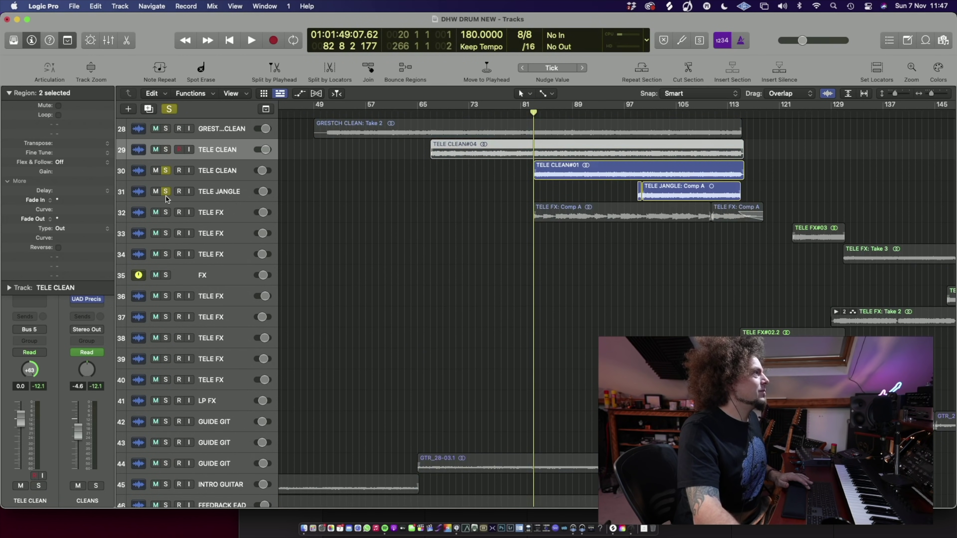
click(167, 213)
key(shift+Return)
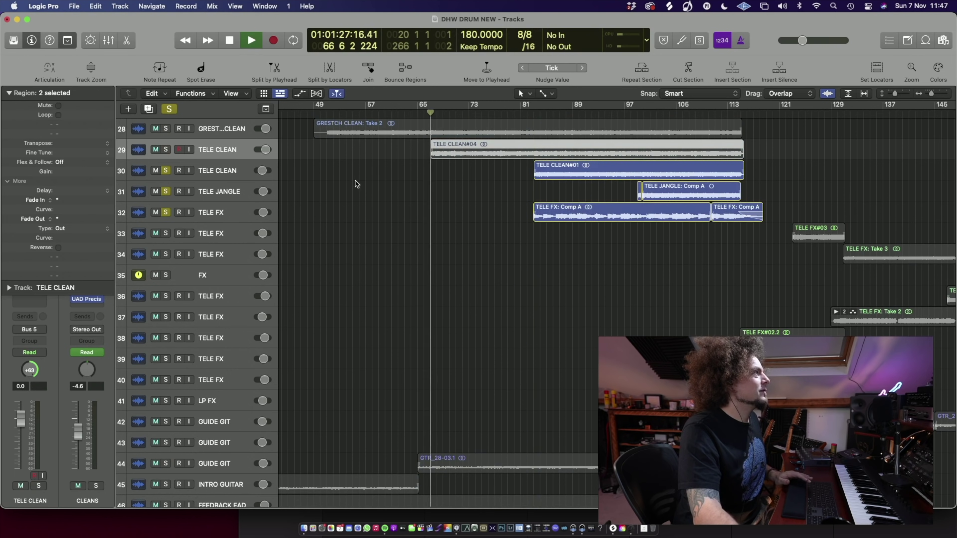
click(166, 150)
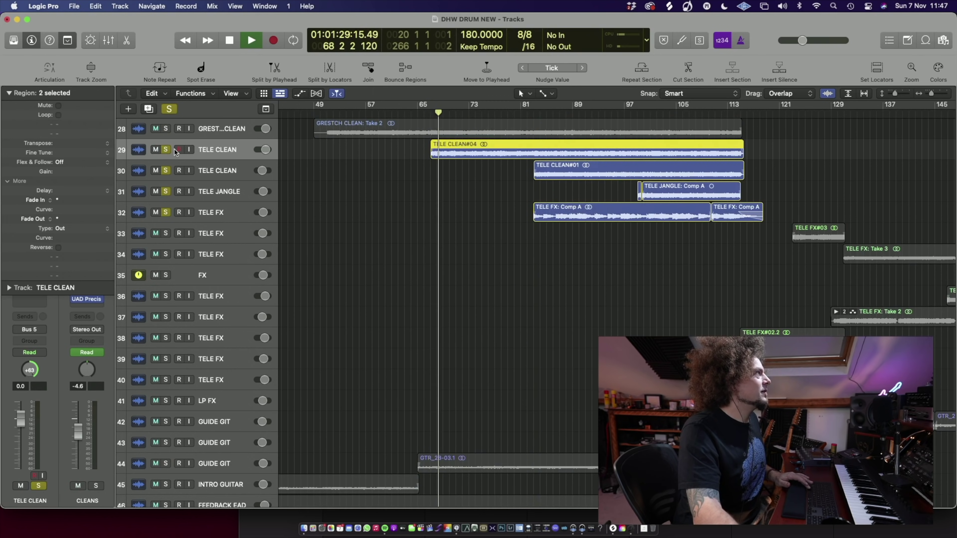
click(528, 112)
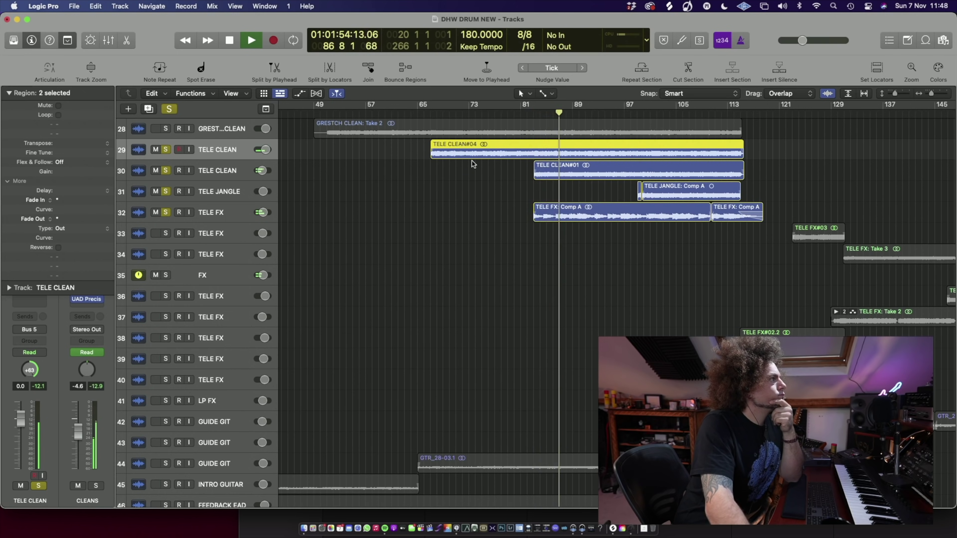
Step: Clear the current solos, stop playback, and solo the TELE CLEAN on track 30 with the TELE JANGLE
click(170, 109)
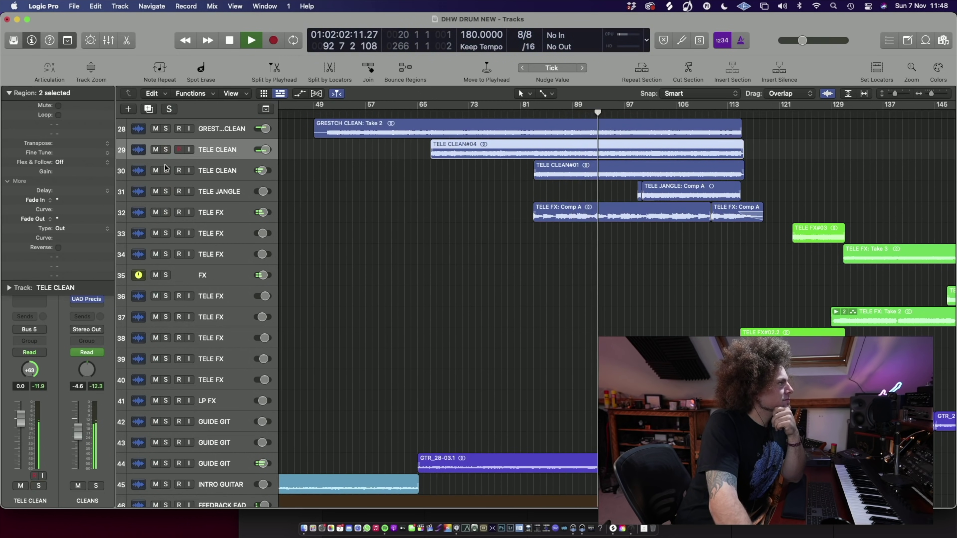
key(space)
key(ctrl+s)
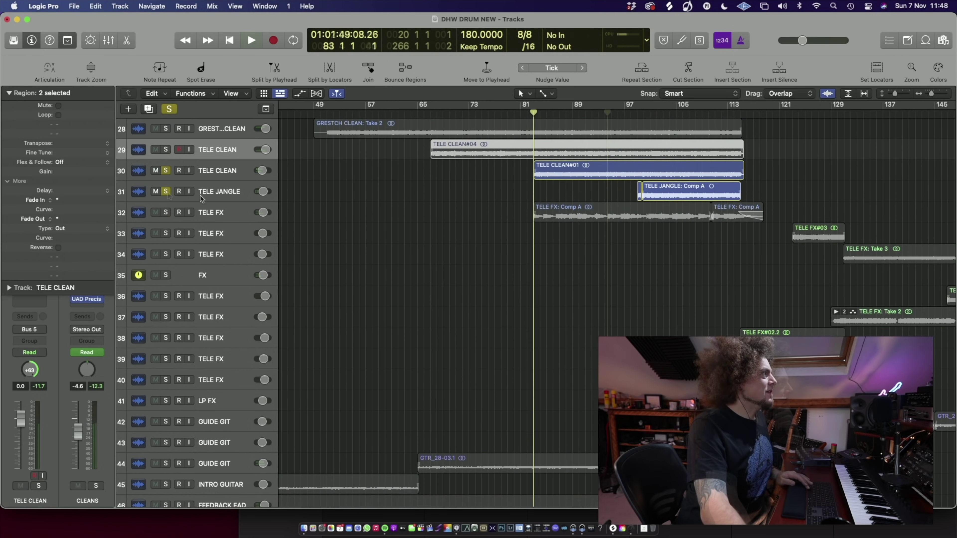
Step: Play the TELE CLEAN on track 30 alone from about bar 83 and add the TELE FX on track 32 during playback
click(552, 113)
key(space)
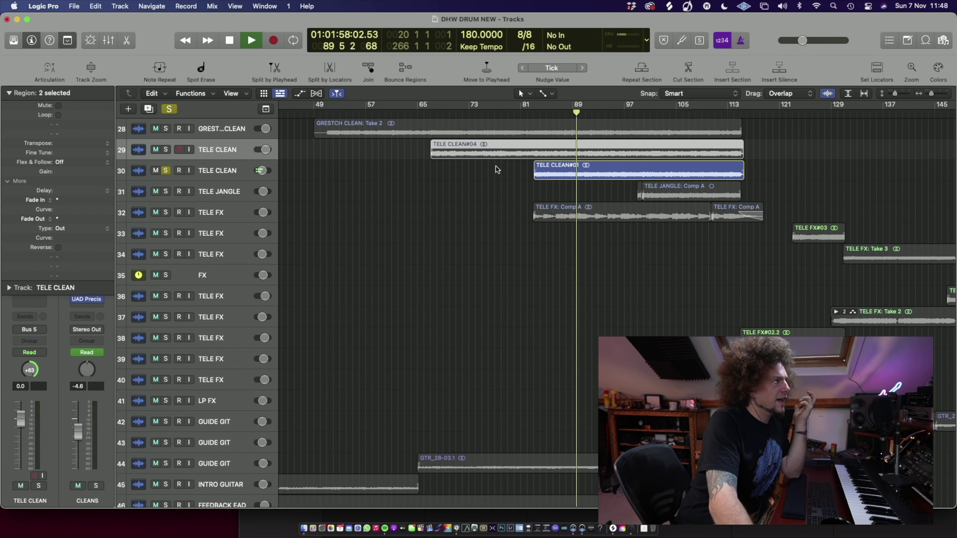
click(166, 212)
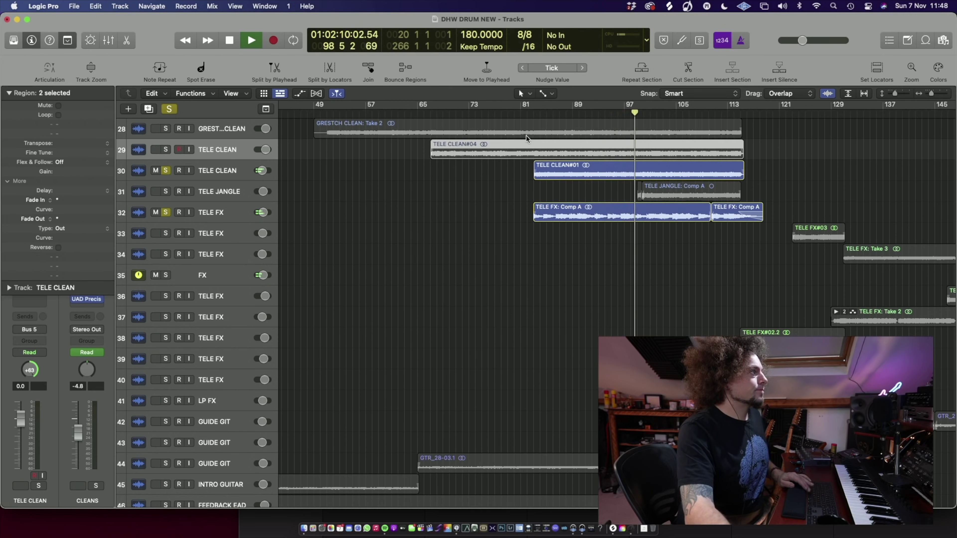
scroll(531, 230, up, 2)
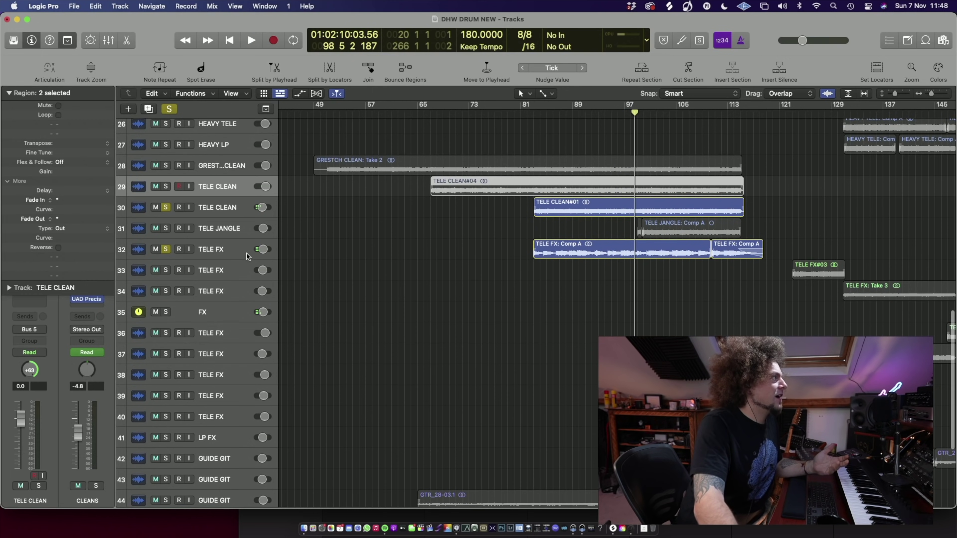
Step: Solo the Inst 1_bip on track 21 without the guitars and play it from about bar 83
click(218, 252)
scroll(635, 184, up, 7)
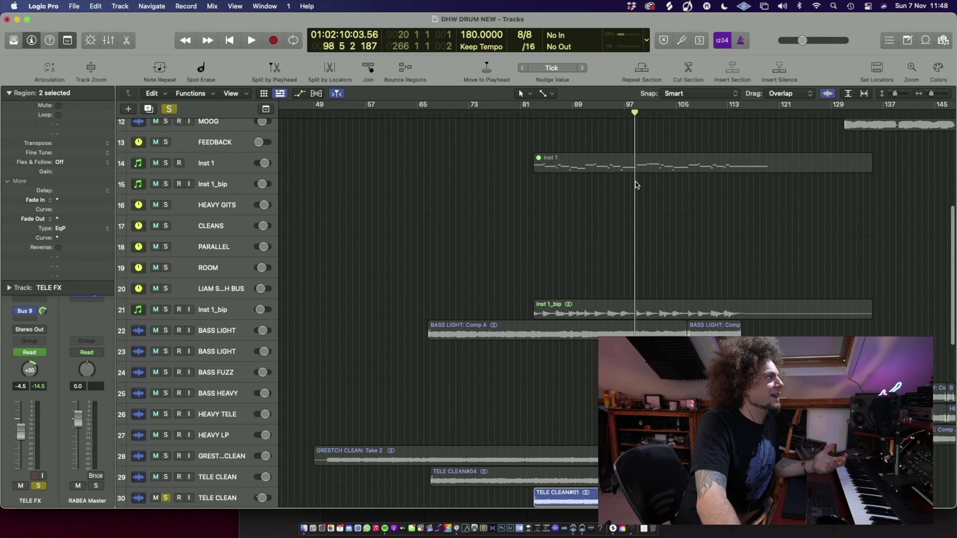
click(166, 310)
scroll(592, 303, down, 5)
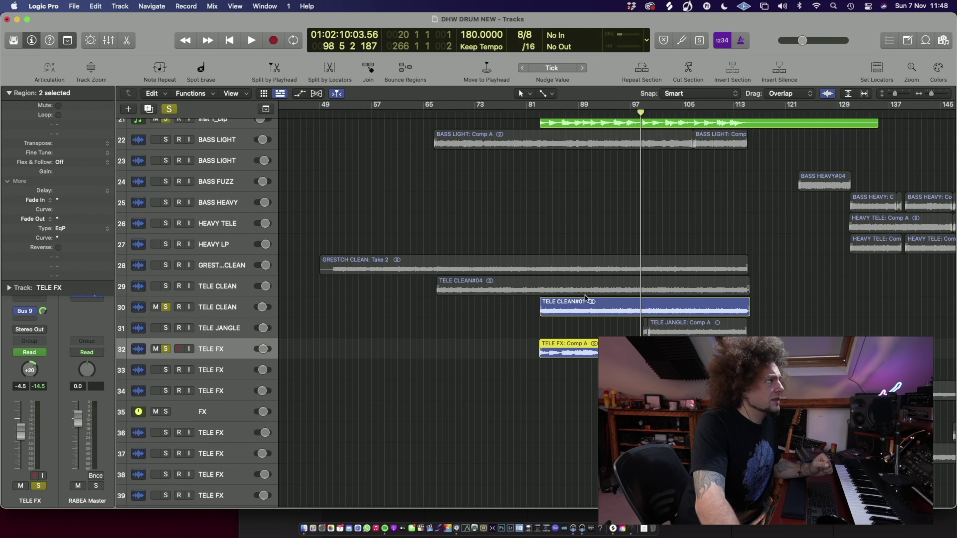
click(543, 116)
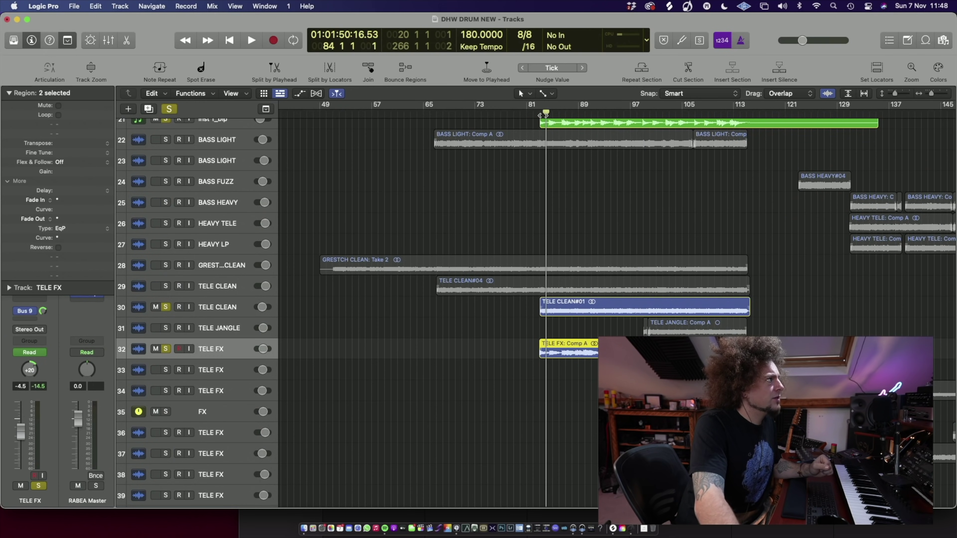
click(165, 307)
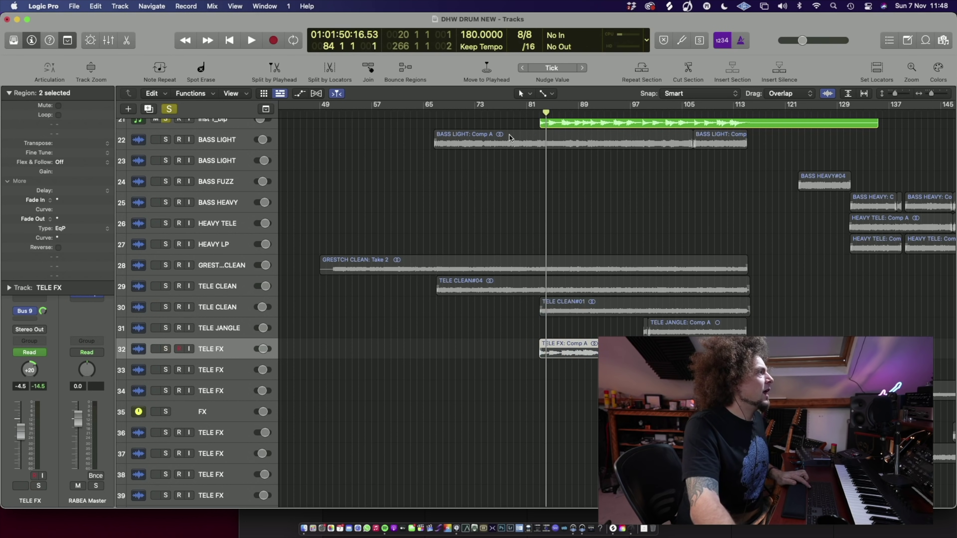
click(540, 115)
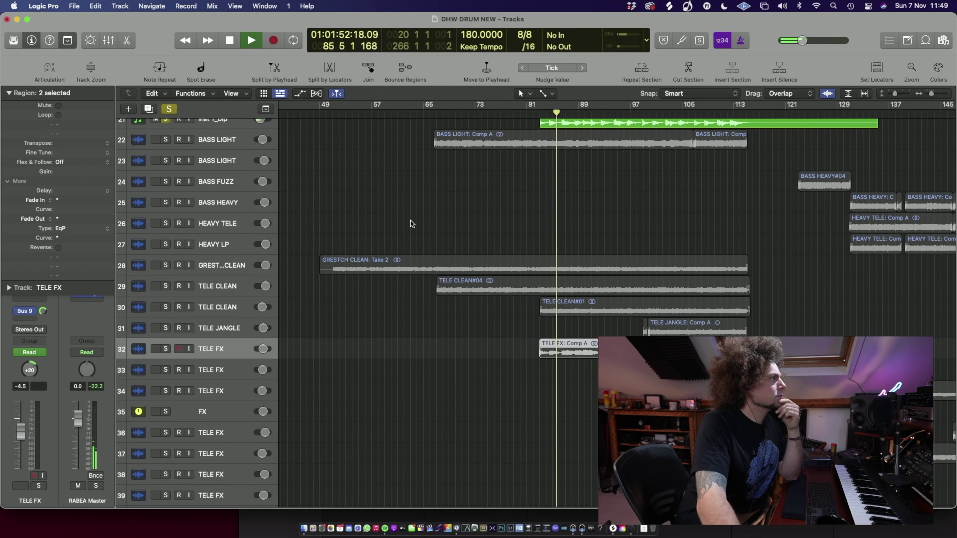
Step: Add the TELE FX on track 32 and TELE CLEAN on track 30 to the soloed Inst 1_bip, switching the TELE JANGLE solo on and off
click(168, 350)
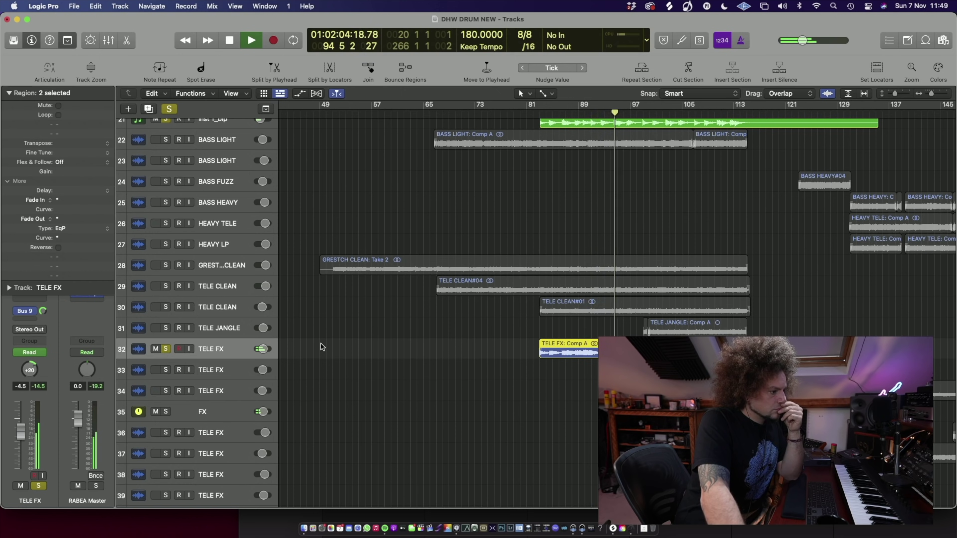
click(168, 308)
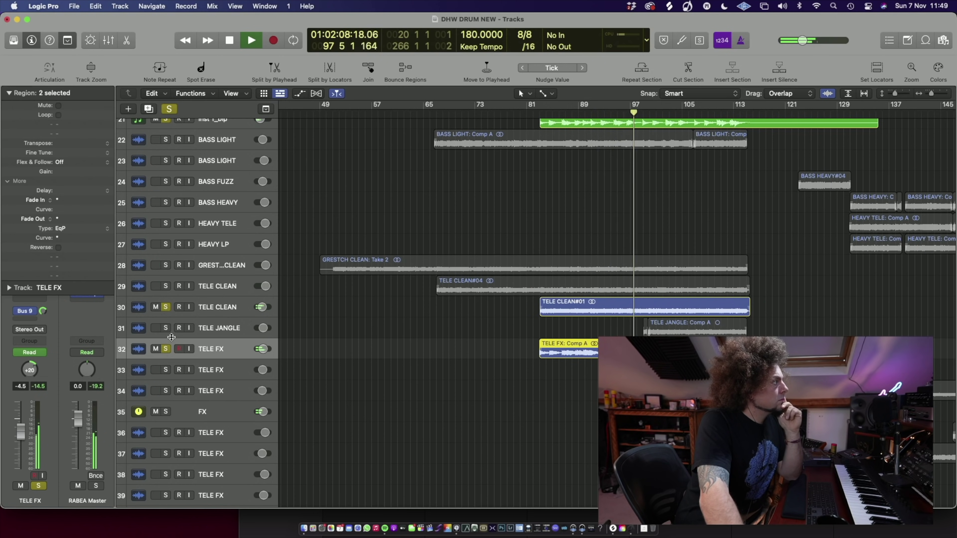
click(165, 328)
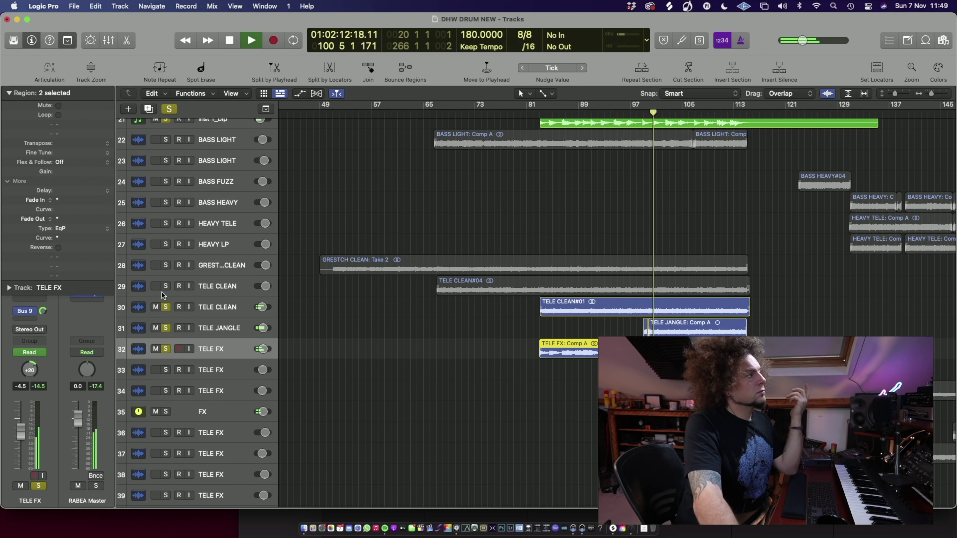
click(166, 329)
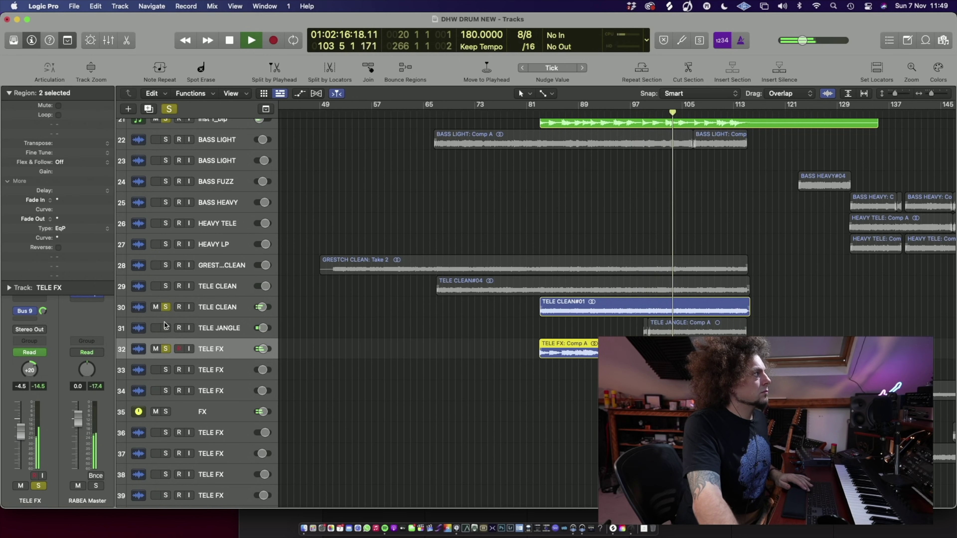
key(space)
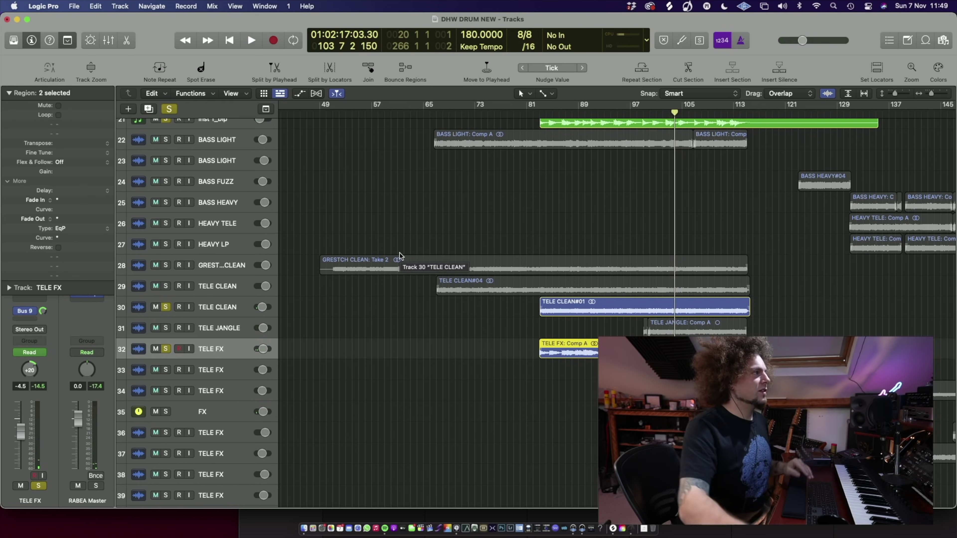
Step: Solo the TELE JANGLE with Inst 1_bip, unsolo TELE CLEAN and TELE FX, and play from about bar 99
scroll(548, 200, right, 3)
scroll(548, 200, left, 5)
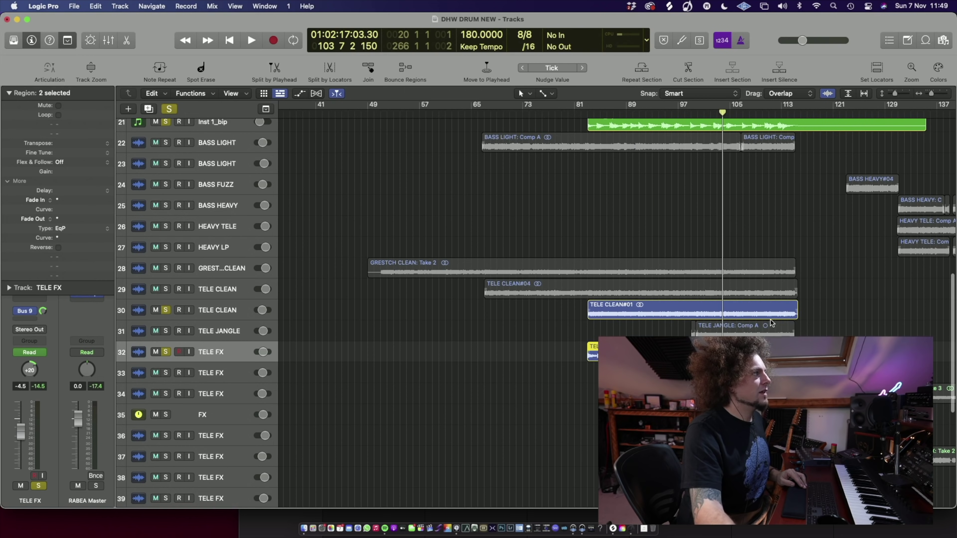
click(166, 330)
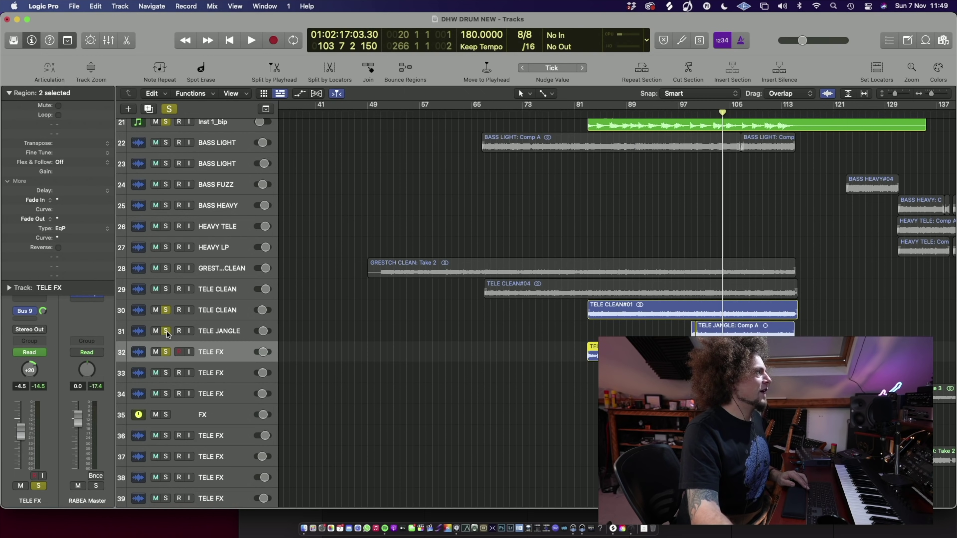
click(166, 309)
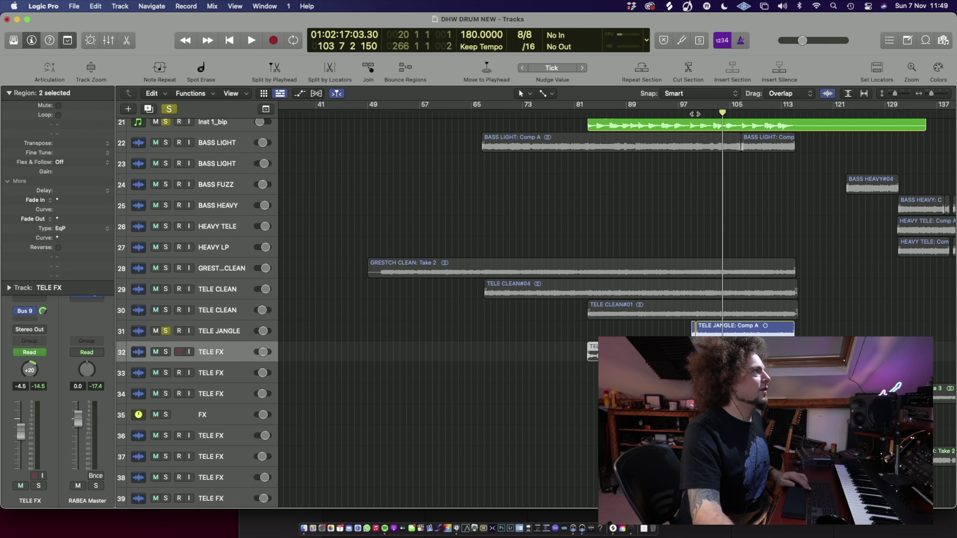
click(694, 113)
key(space)
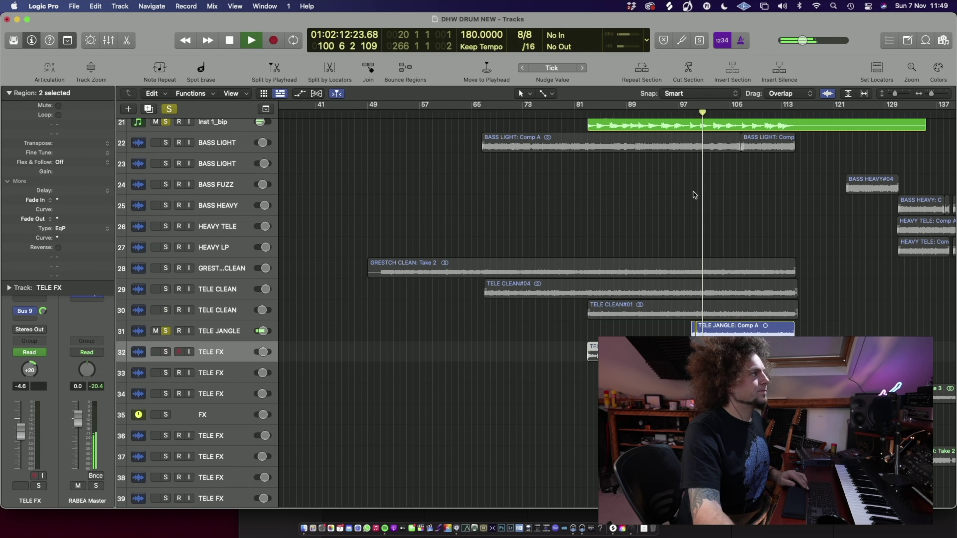
Step: Add the TELE FX on track 39 to the soloed TELE JANGLE and Inst 1_bip, and play from bar 99
scroll(691, 194, down, 5)
scroll(677, 252, right, 5)
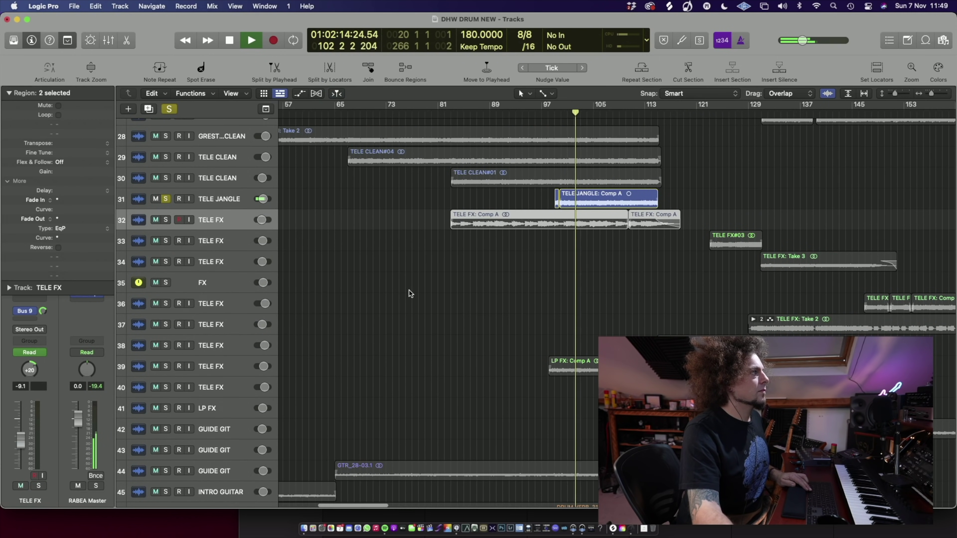
click(220, 366)
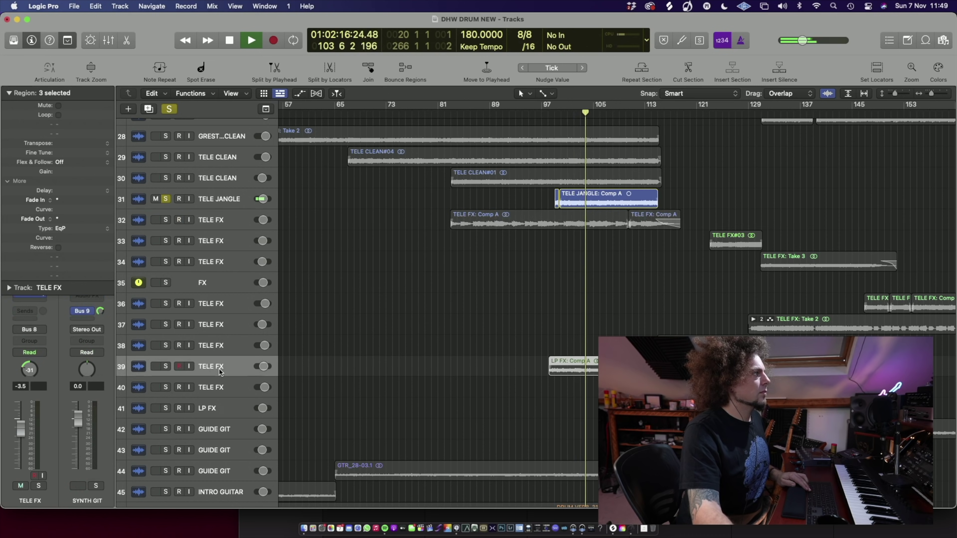
key(space)
key(ctrl+s)
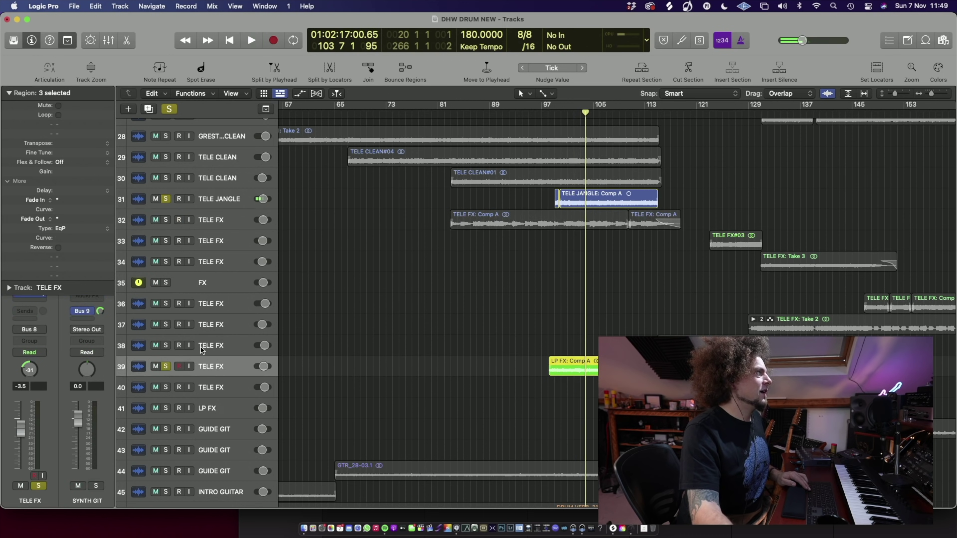
click(554, 114)
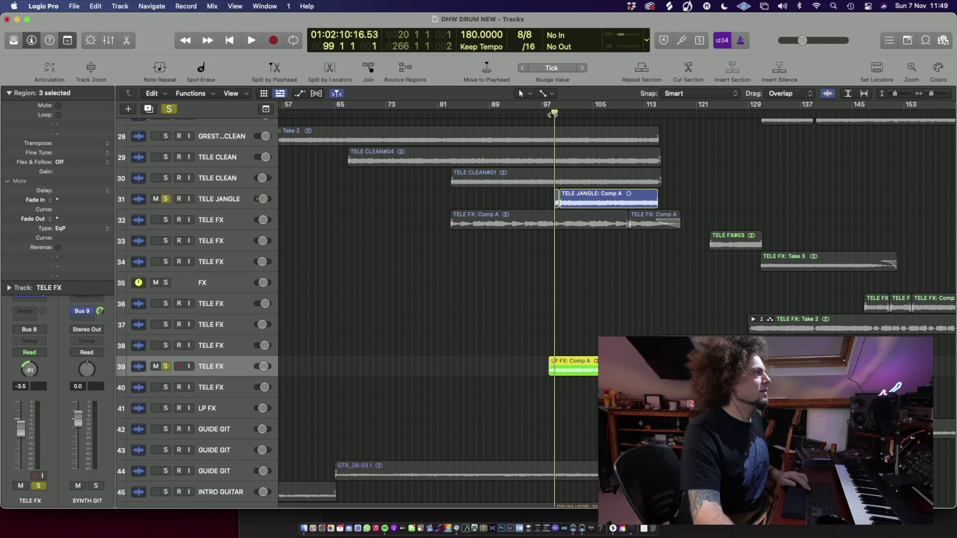
key(space)
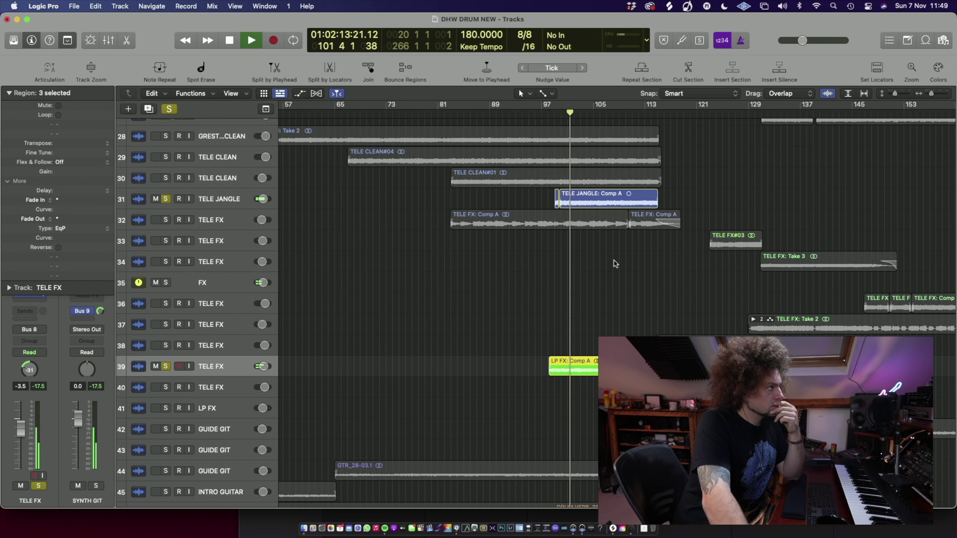
scroll(588, 289, down, 5)
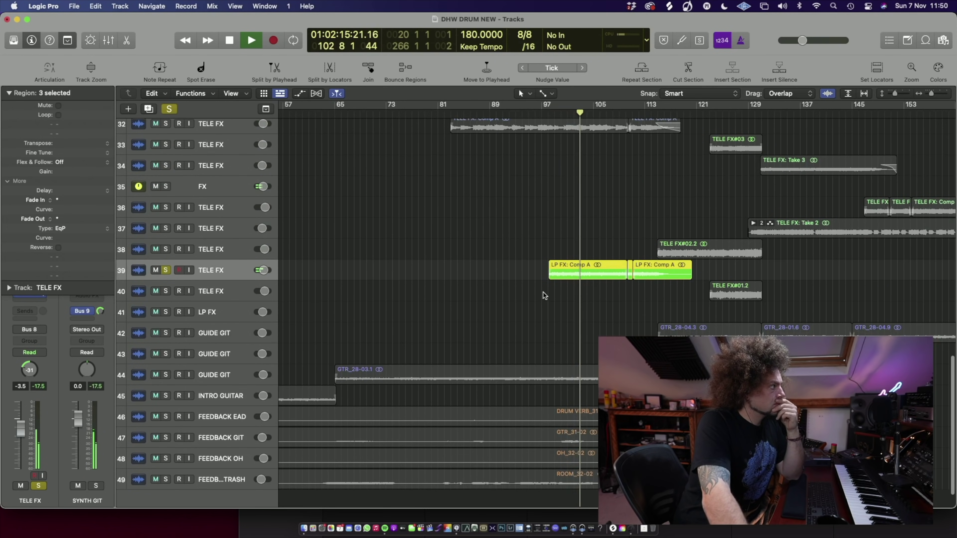
Step: Add the GUIDE GIT on track 44, TELE FX on track 32 and clean guitars on tracks 28 to 30 to the solo, and stop playback
click(166, 375)
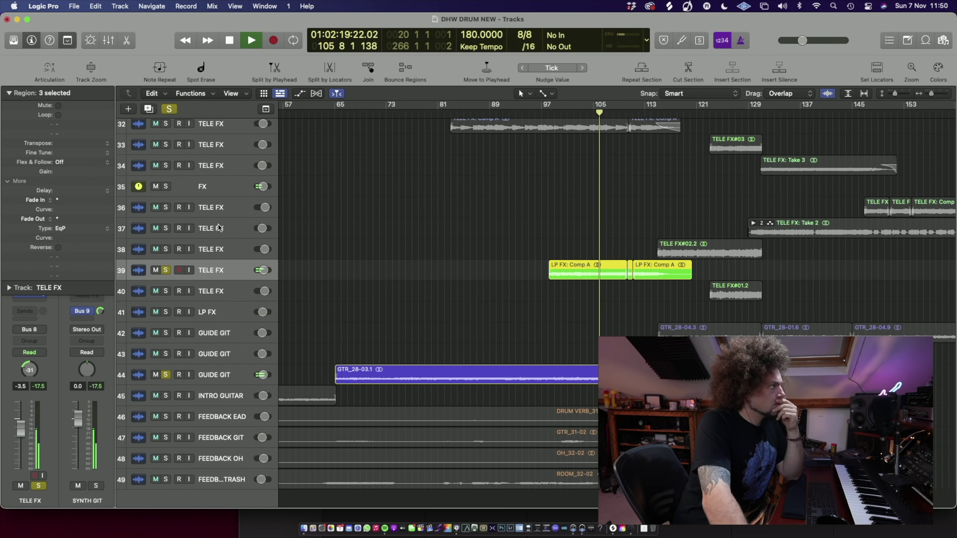
scroll(204, 287, up, 5)
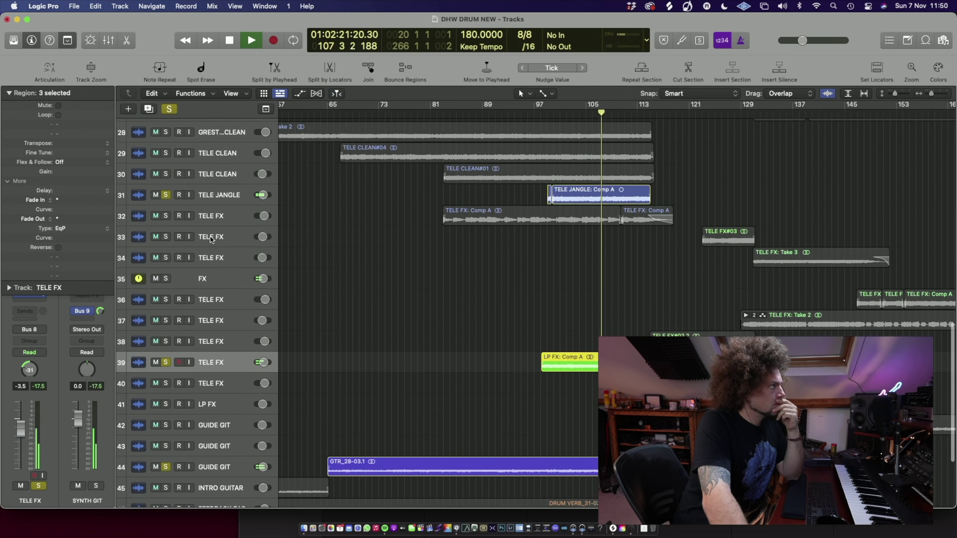
click(166, 226)
scroll(380, 303, up, 6)
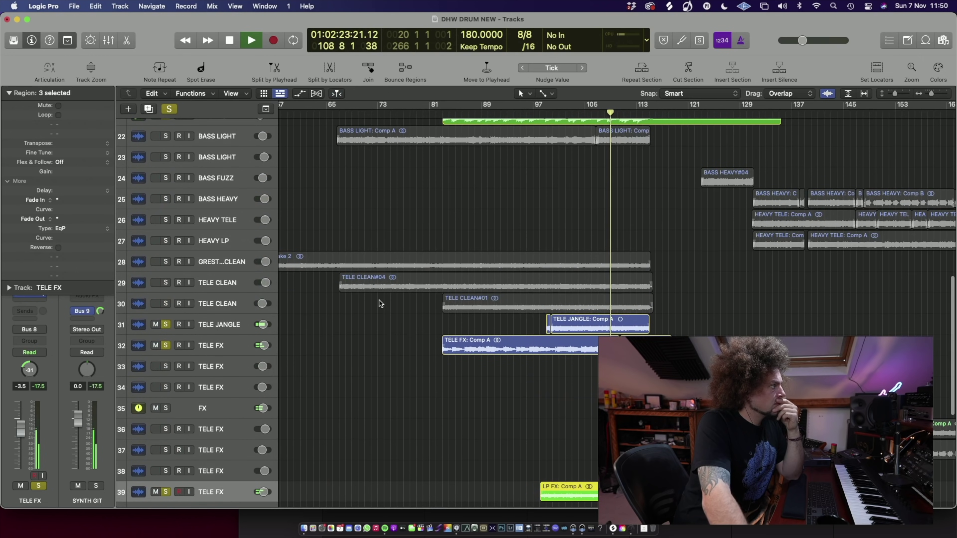
click(166, 261)
click(166, 282)
click(166, 303)
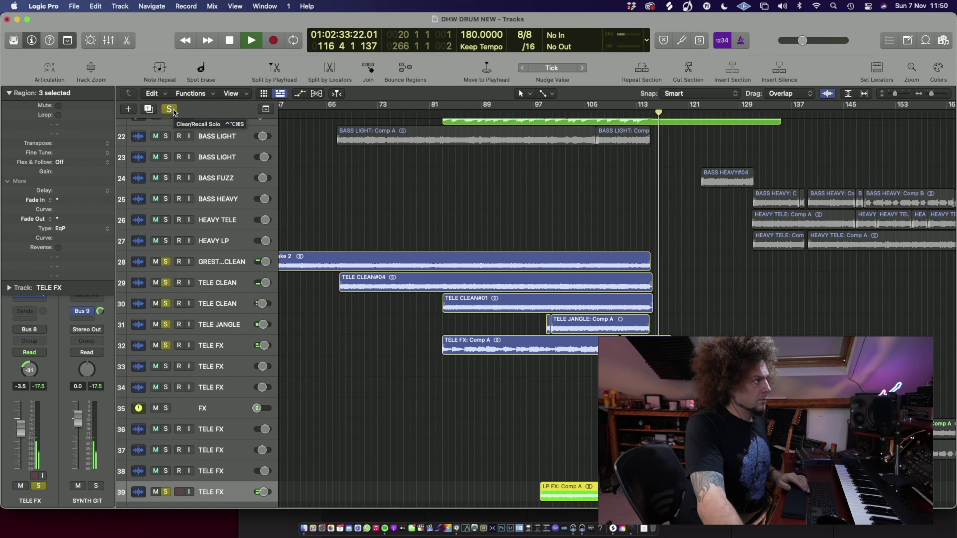
key(space)
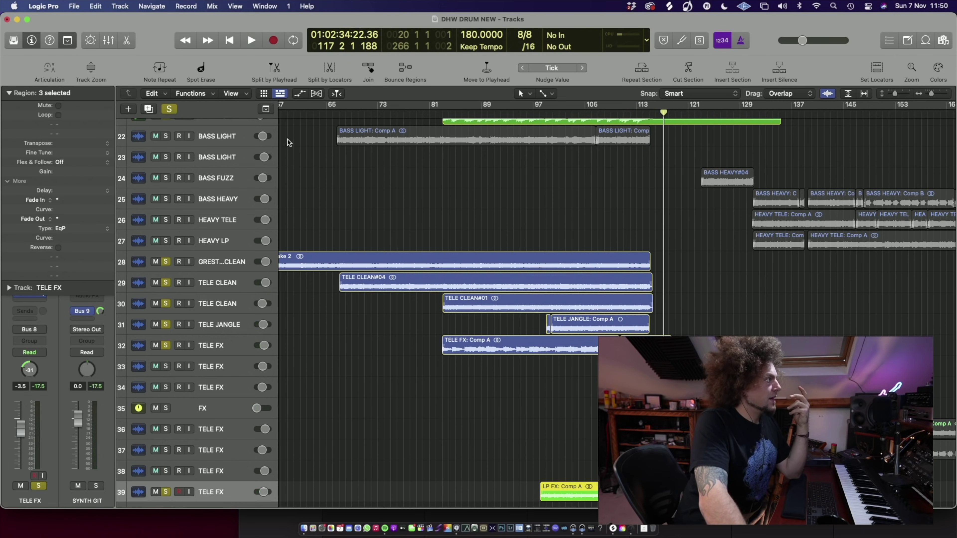
Step: Clear all solos, solo the BASS LIGHT on track 22, and play from around the start of its first region
click(231, 138)
click(168, 110)
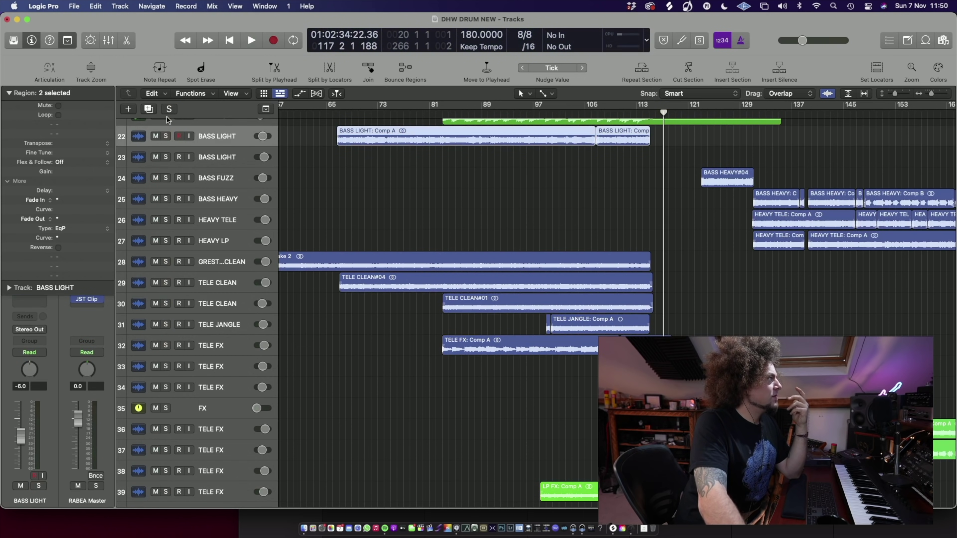
click(165, 136)
key(space)
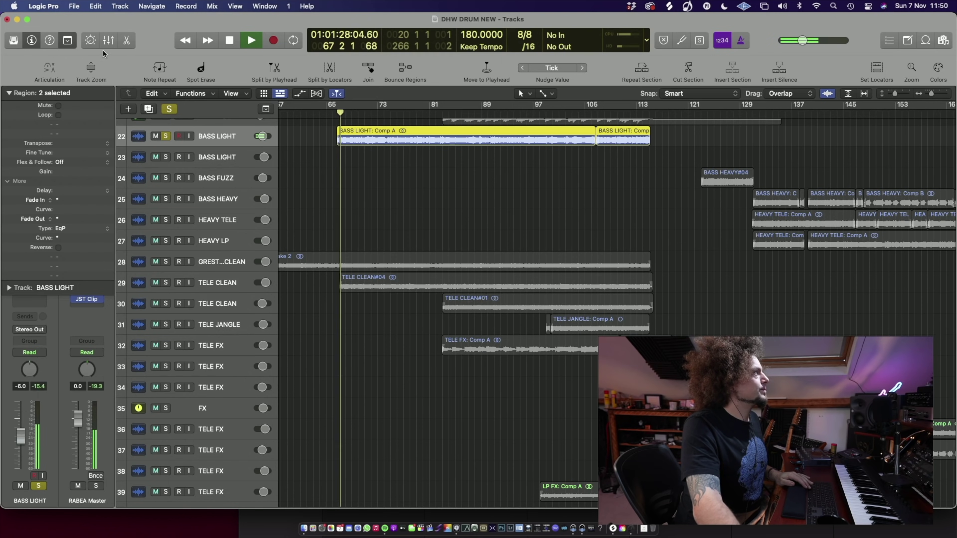
Step: Open the mixer during playback and look across the guitar, bass, bus and drum channel strips
click(108, 40)
scroll(536, 442, right, 15)
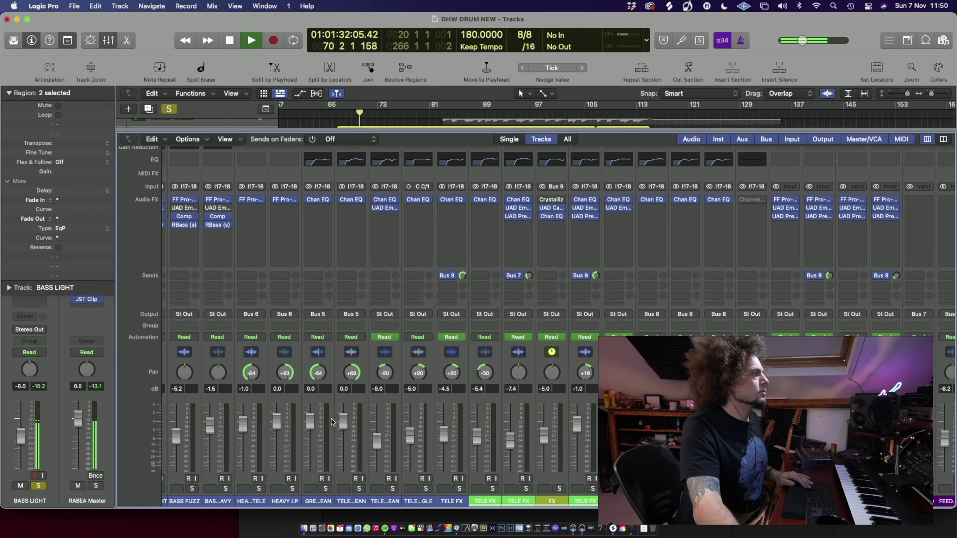
scroll(500, 441, left, 15)
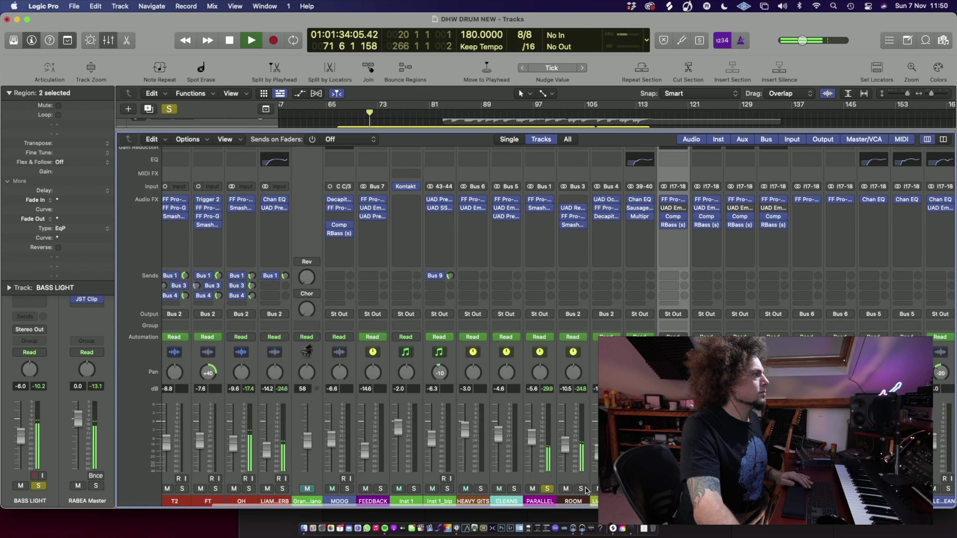
scroll(407, 427, left, 8)
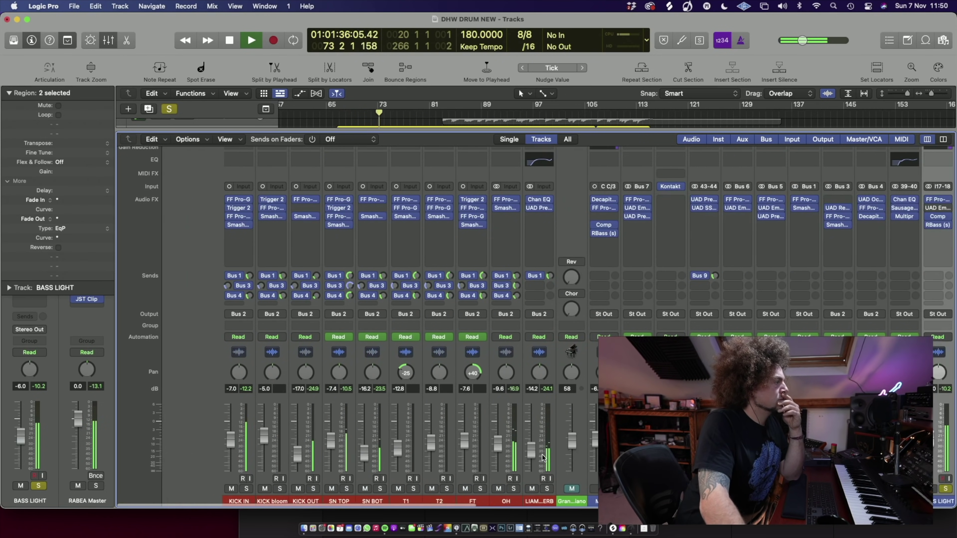
Step: Hear the passage with all solos cleared, and solo the BASS LIGHT track on row 22 again
scroll(481, 415, right, 4)
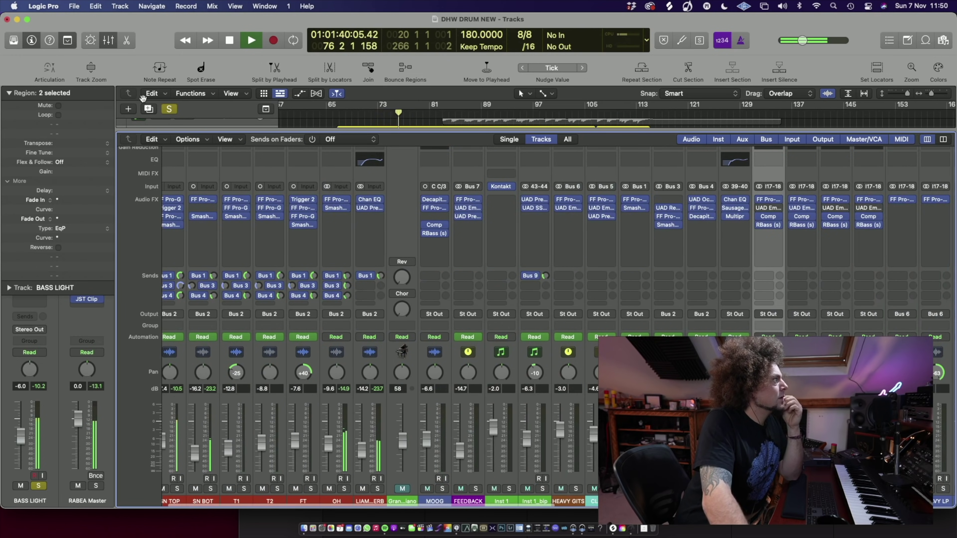
click(111, 44)
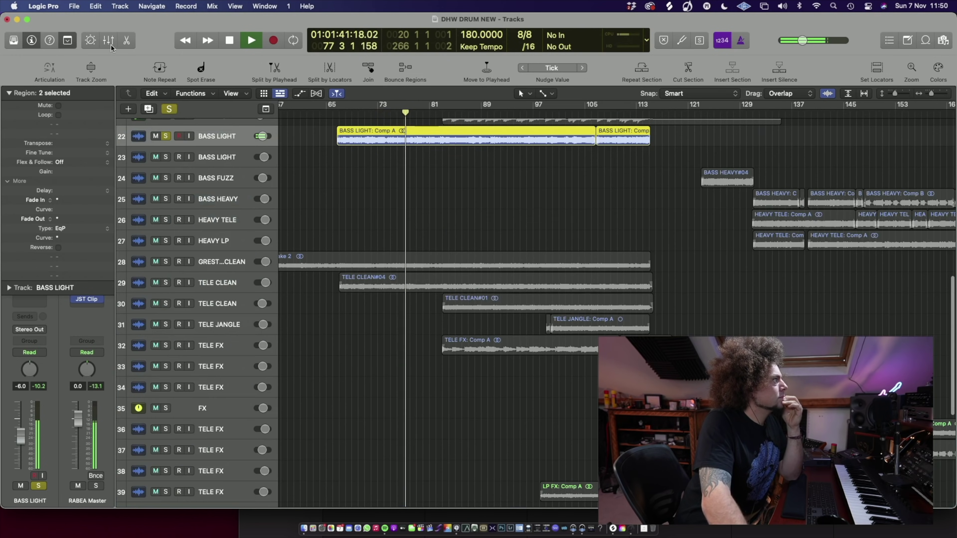
click(169, 109)
click(165, 136)
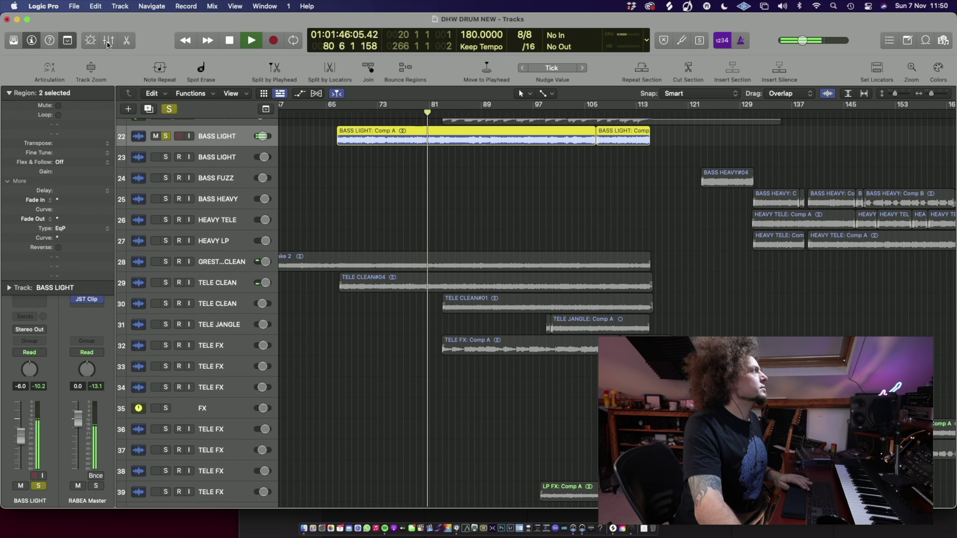
Step: Bring the mixer back and open the FF Pro-Q 3 equalizer on the BASS LIGHT channel to view its curve
key(x)
scroll(630, 326, right, 5)
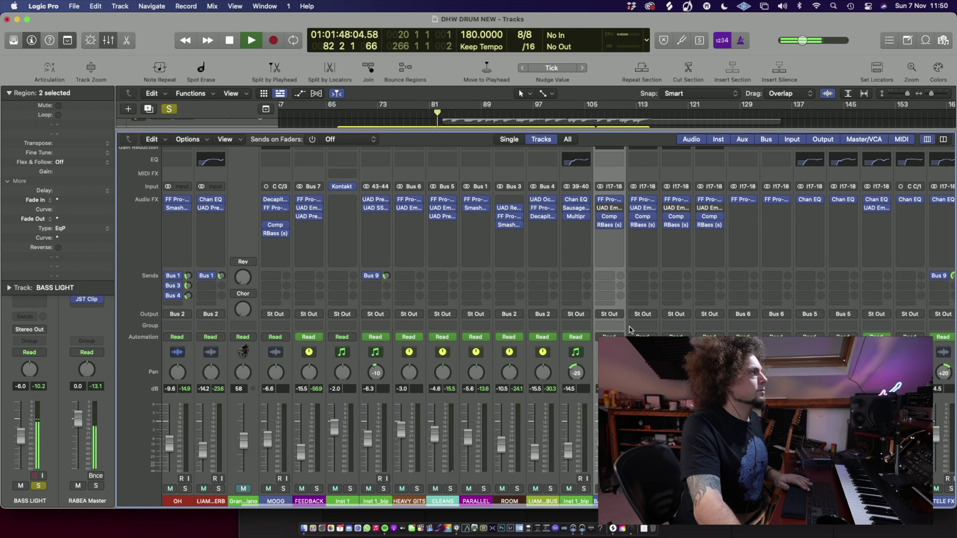
scroll(616, 325, up, 1)
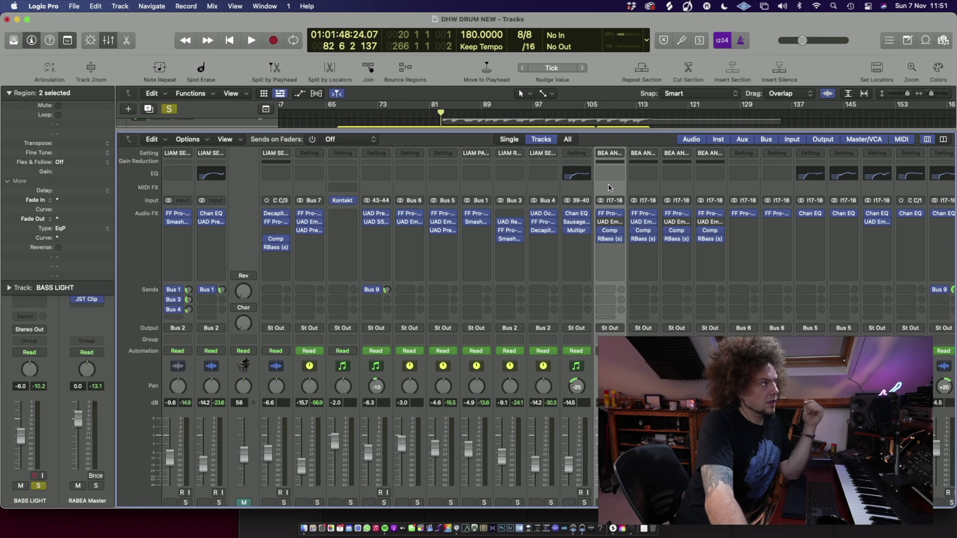
click(610, 214)
mouse_move(464, 303)
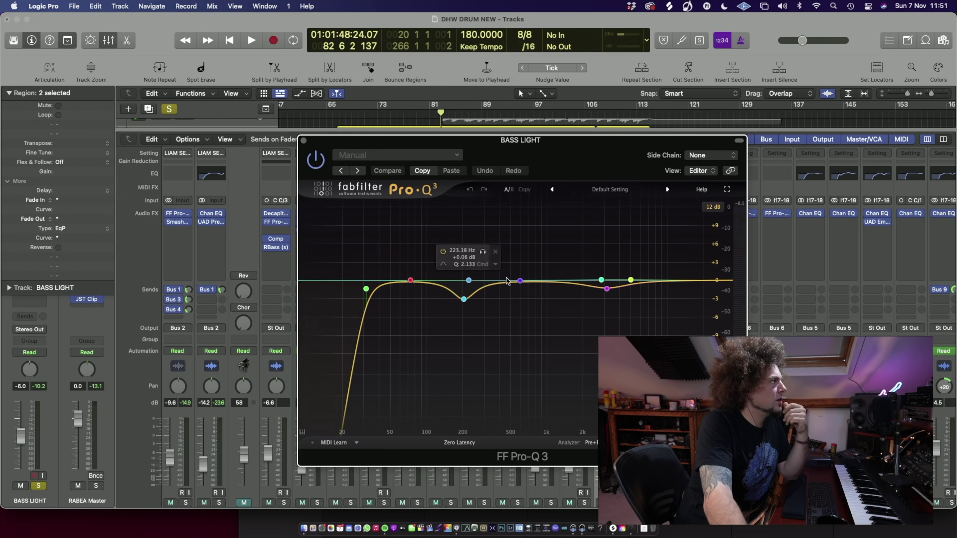
Step: Play the soloed bass from about bar 65, comparing the 203 Hz cut bypassed and enabled, and close the equalizer
double_click(334, 115)
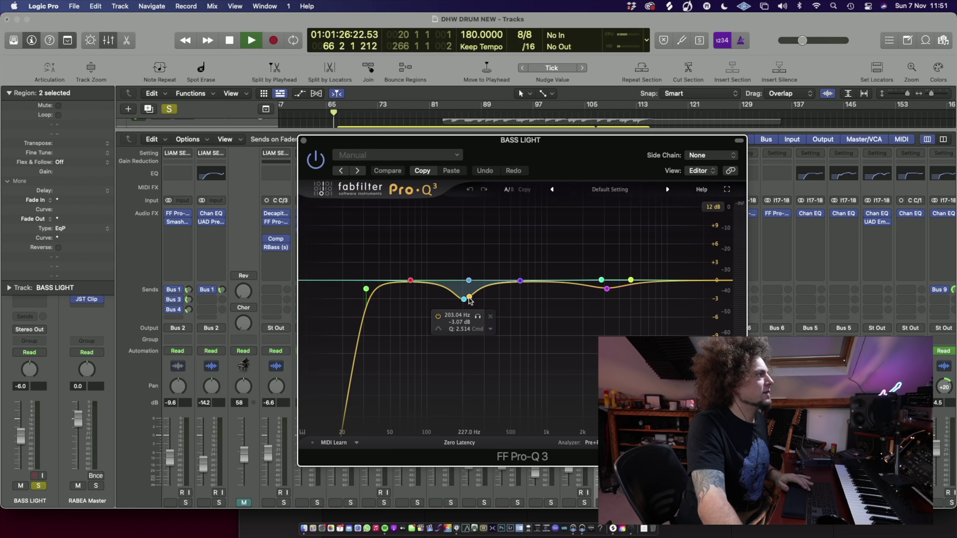
mouse_move(464, 299)
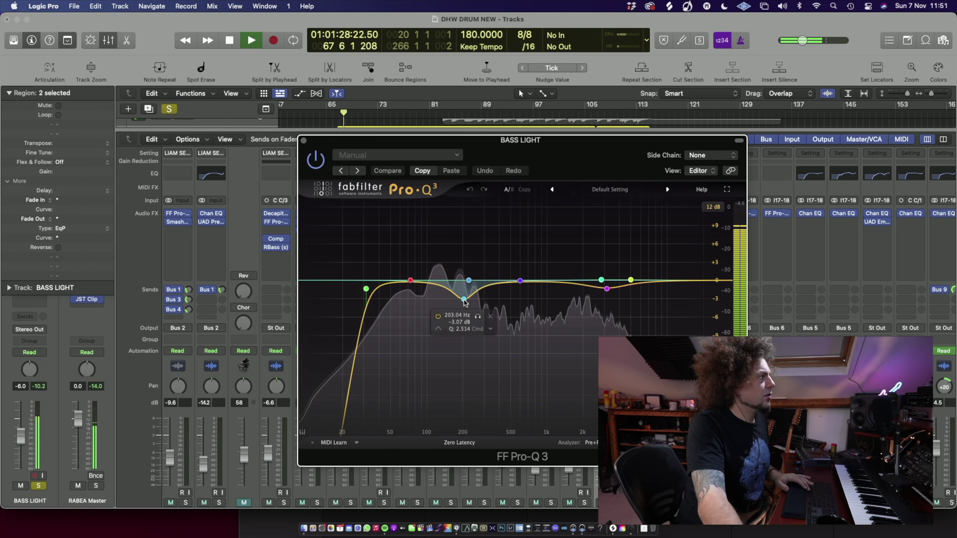
click(438, 316)
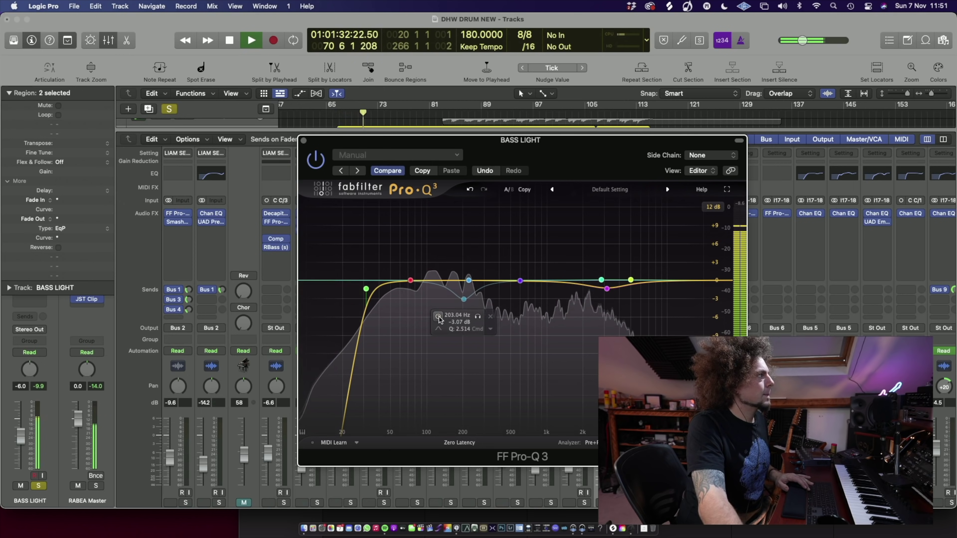
click(438, 316)
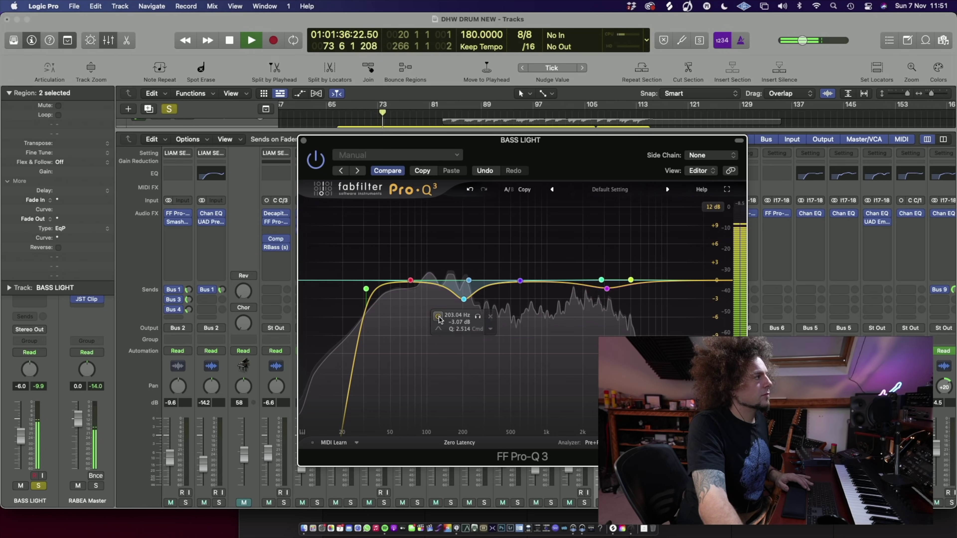
click(438, 316)
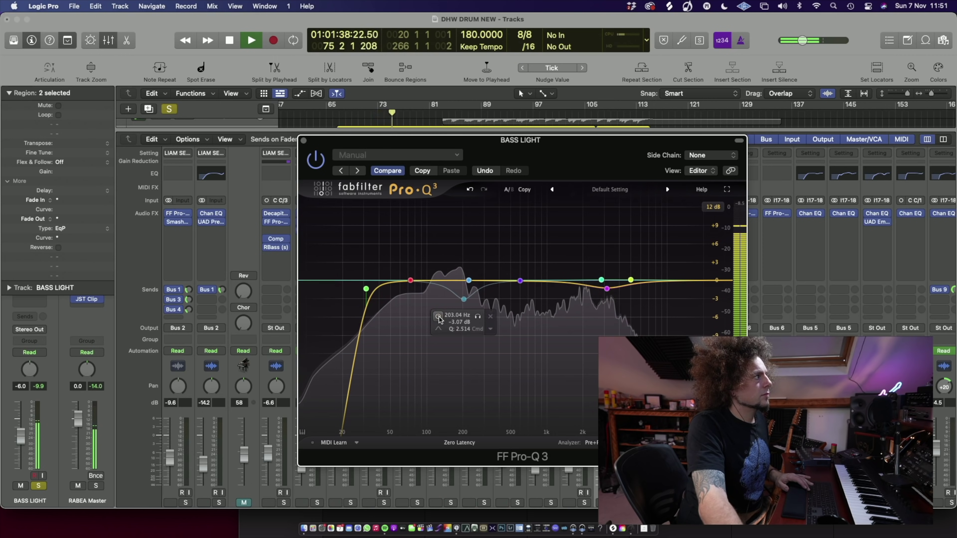
click(438, 317)
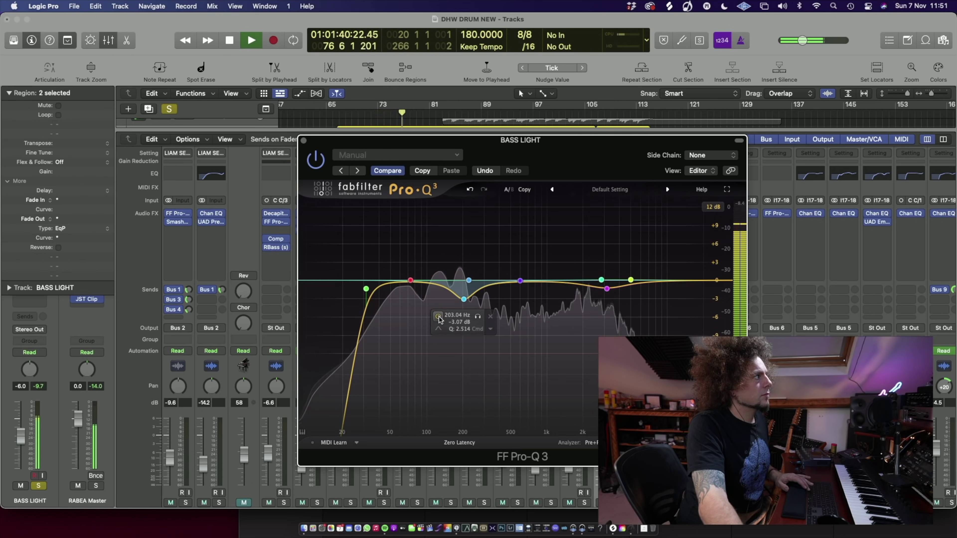
key(space)
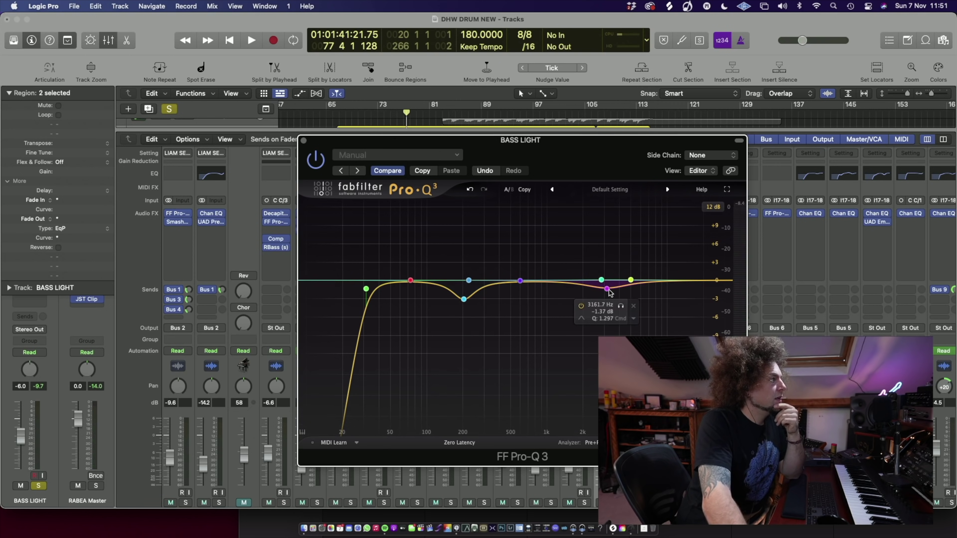
click(303, 141)
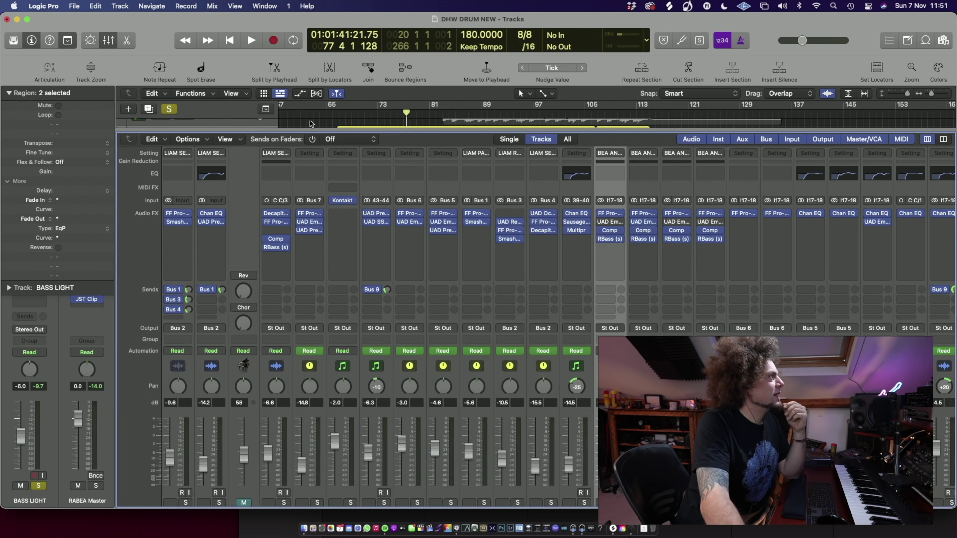
Step: Open the Compressor on the BASS LIGHT channel to show its Audio 5 side chain, and play the soloed bass briefly
click(611, 232)
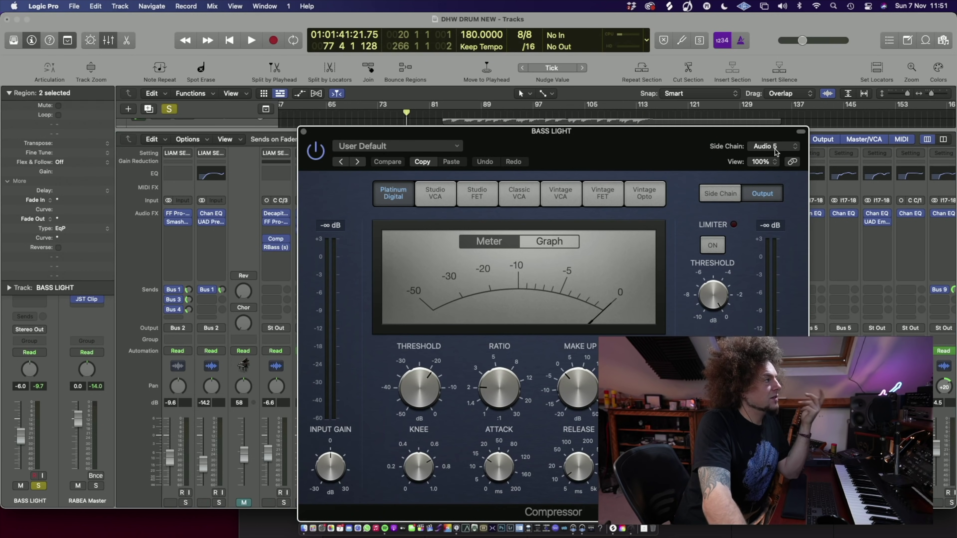
key(space)
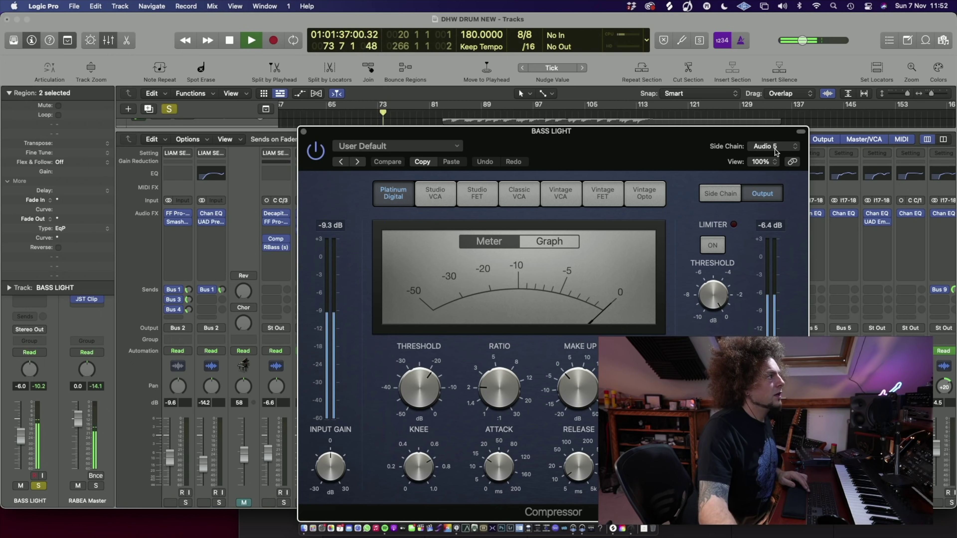
key(space)
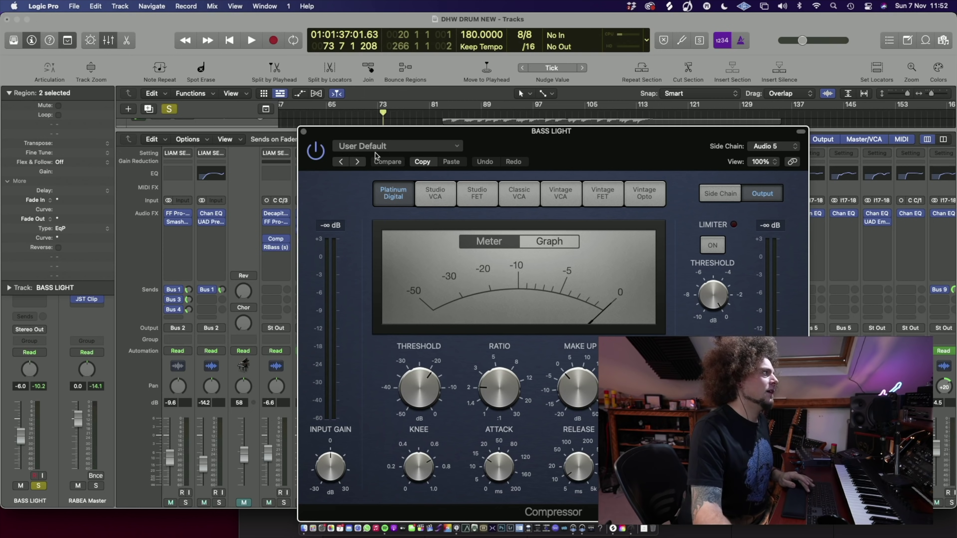
Step: Clear all solos, play the full mix with the BASS LIGHT compressor open, and close the compressor
click(169, 112)
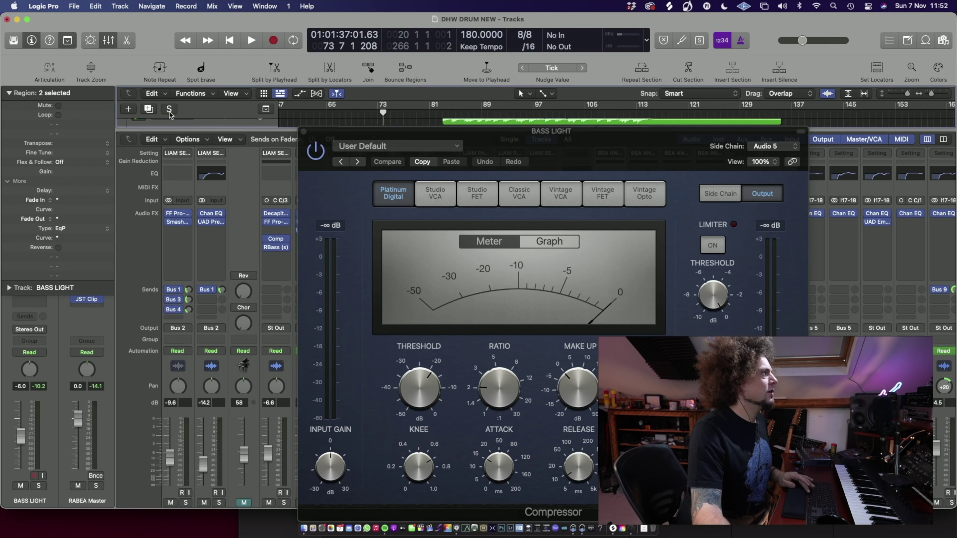
key(space)
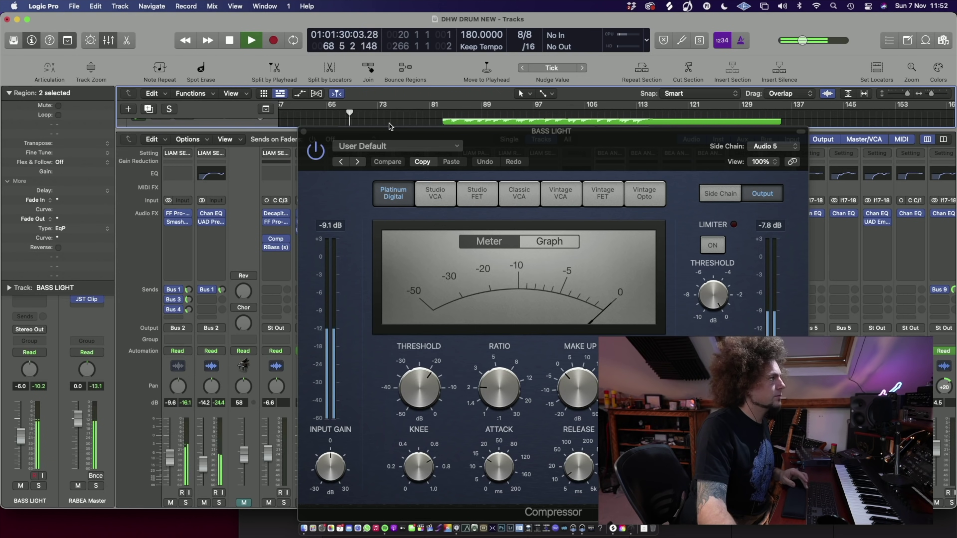
click(312, 154)
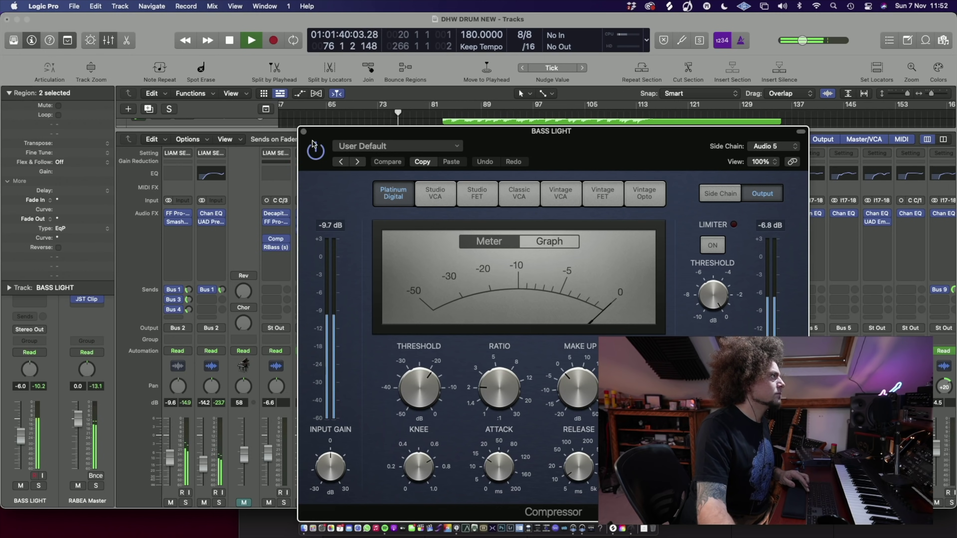
key(space)
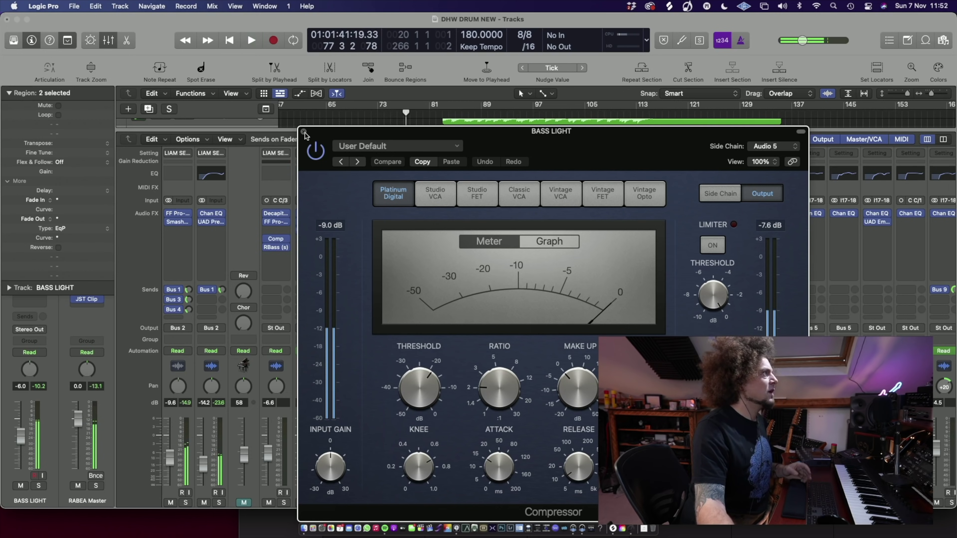
click(303, 132)
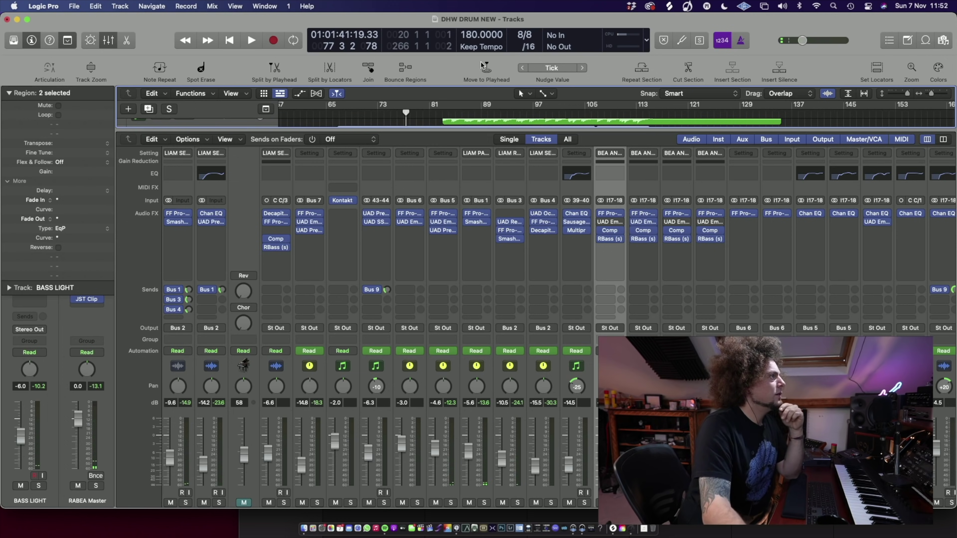
Step: Return to the track view, solo BASS FUZZ and BASS HEAVY, and start playback around bar 123
key(x)
scroll(463, 161, right, 5)
scroll(497, 163, up, 5)
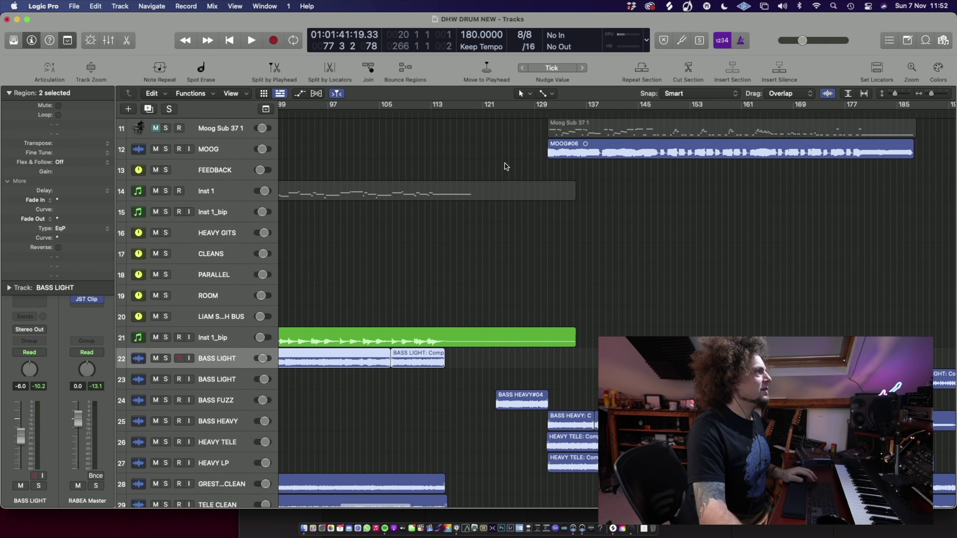
scroll(579, 233, down, 6)
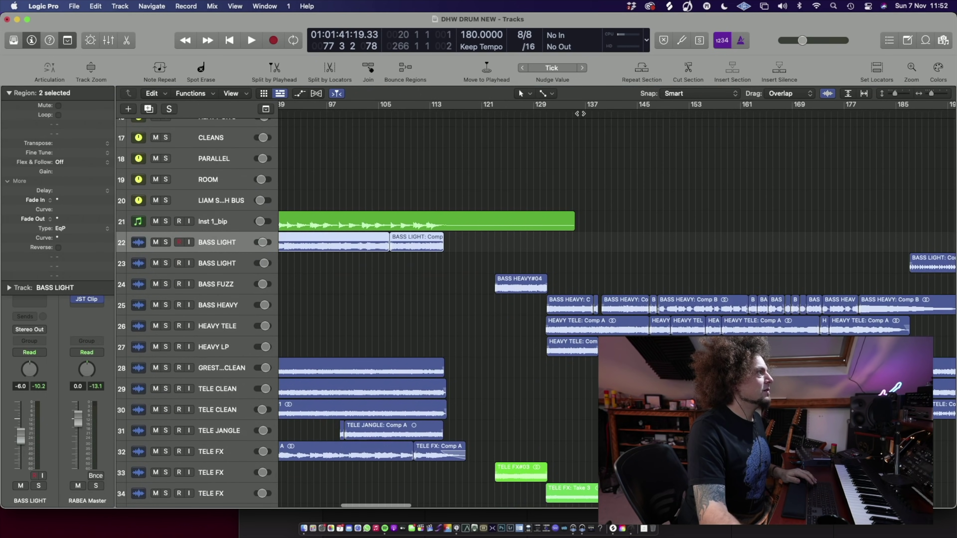
click(579, 114)
scroll(574, 124, right, 8)
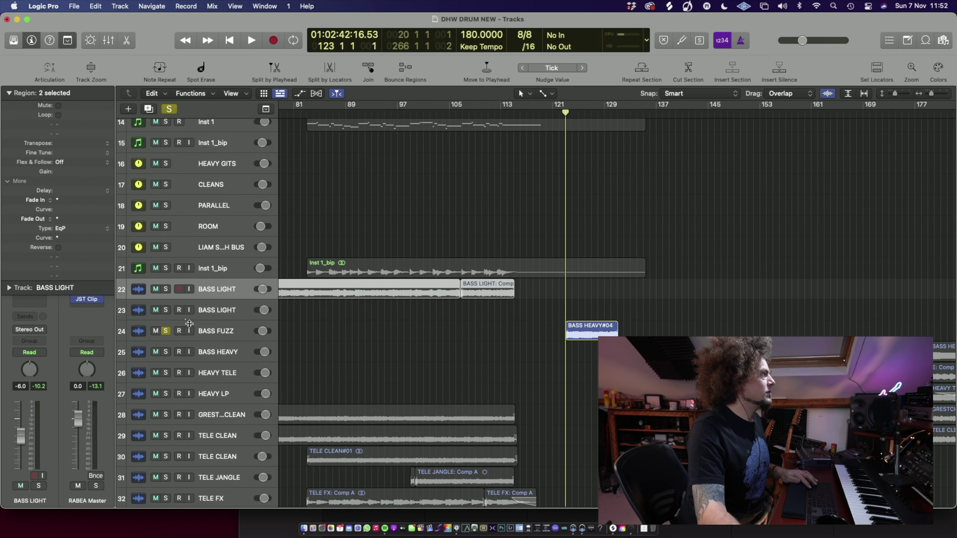
click(165, 352)
key(space)
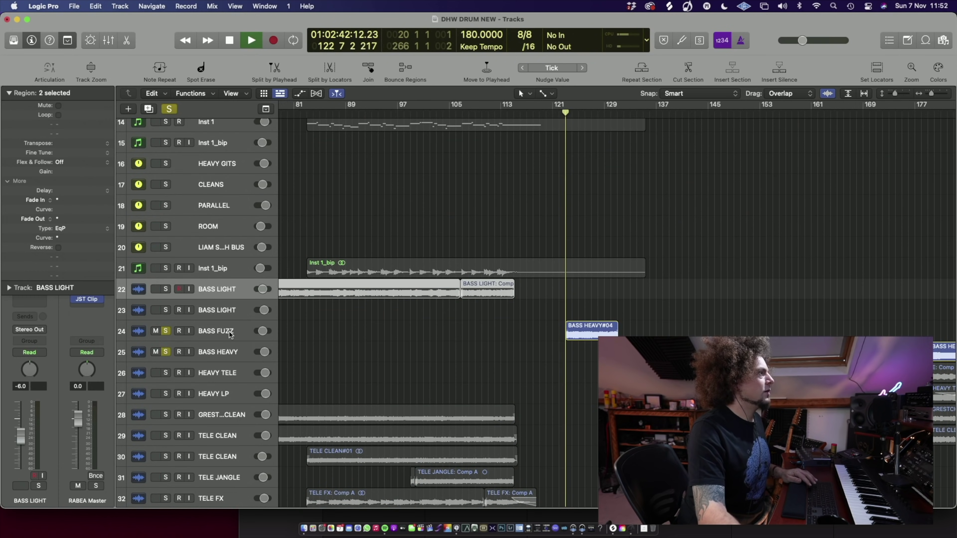
Step: Compare the bass tracks in the full mix and soloed, leaving only BASS HEAVY soloed and selected
click(174, 111)
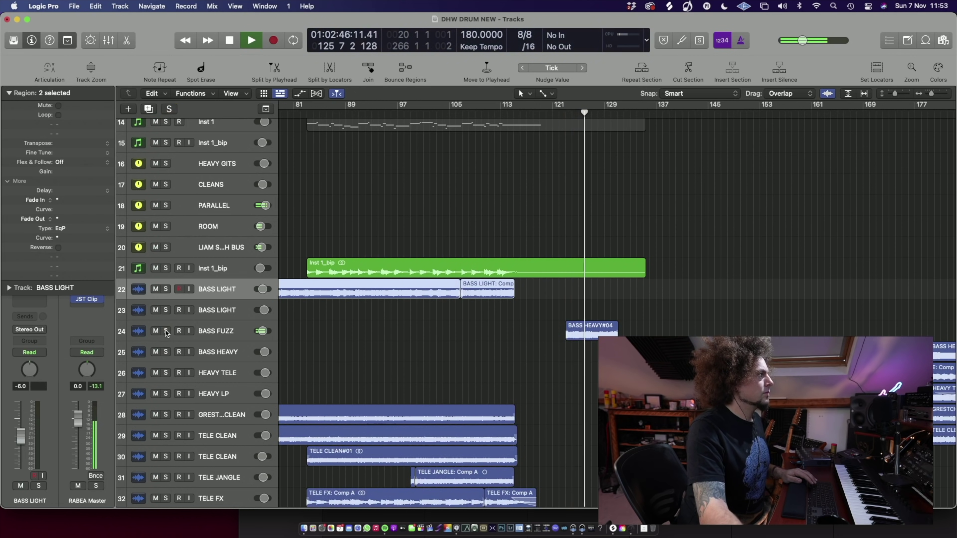
drag(166, 331, 165, 346)
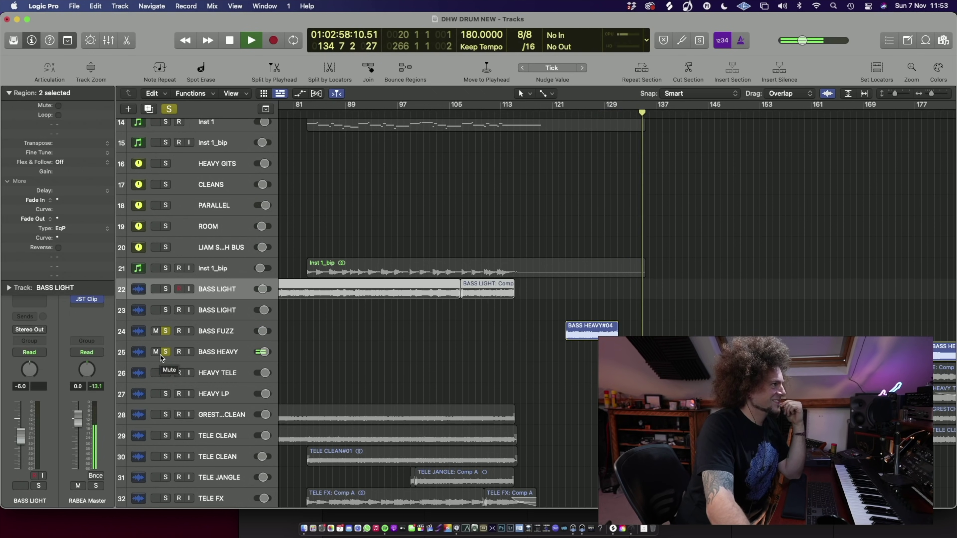
click(165, 330)
click(216, 358)
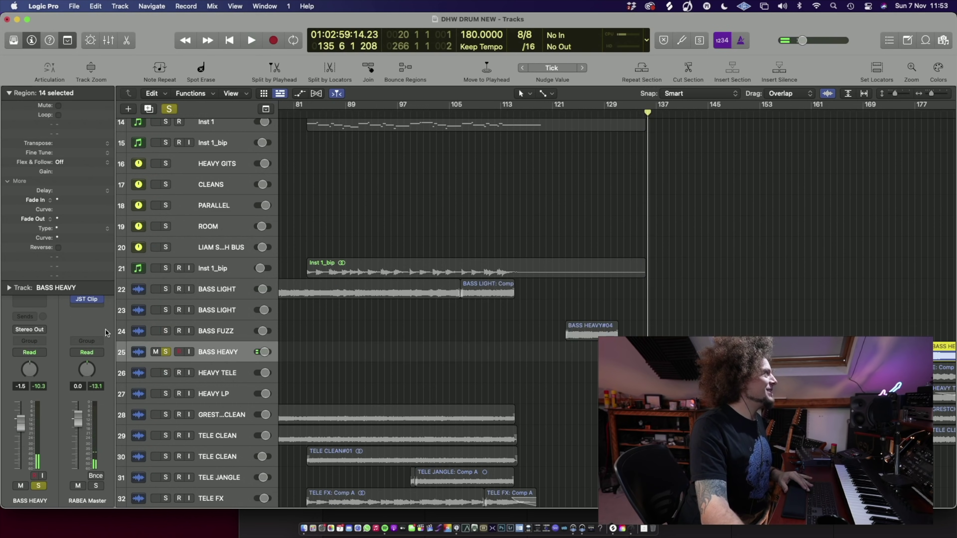
Step: Open the FF Pro-Q 3 equalizer on the BASS HEAVY channel and play the soloed track from about bar 135
key(x)
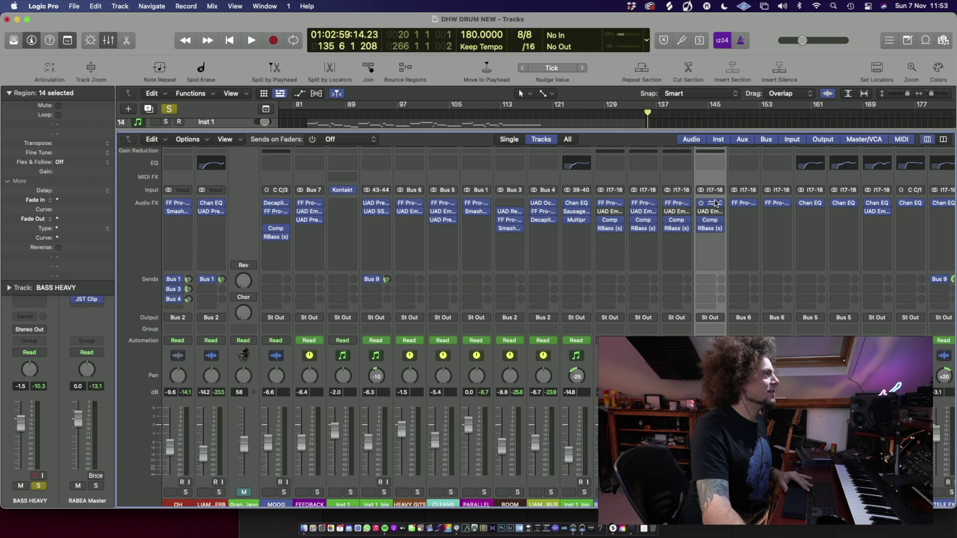
click(703, 204)
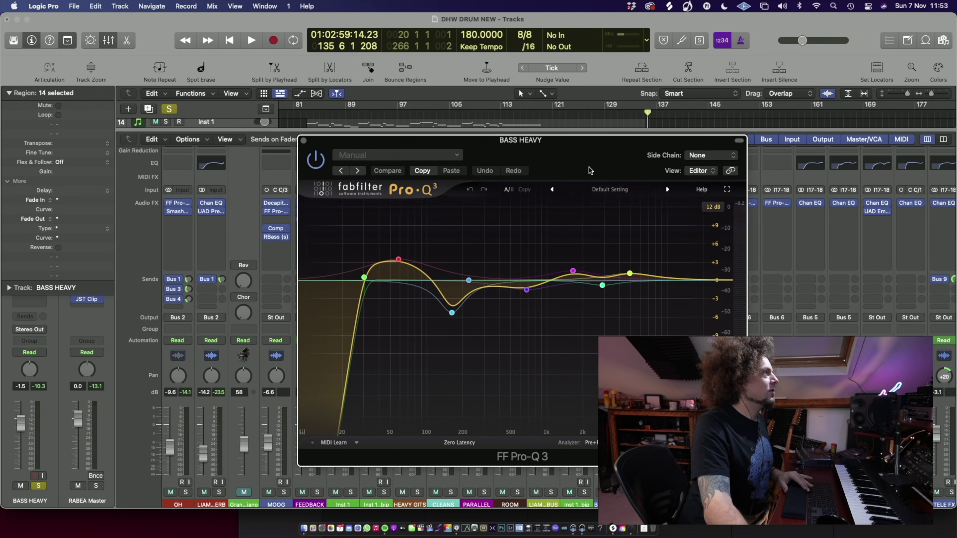
drag(586, 146, 441, 200)
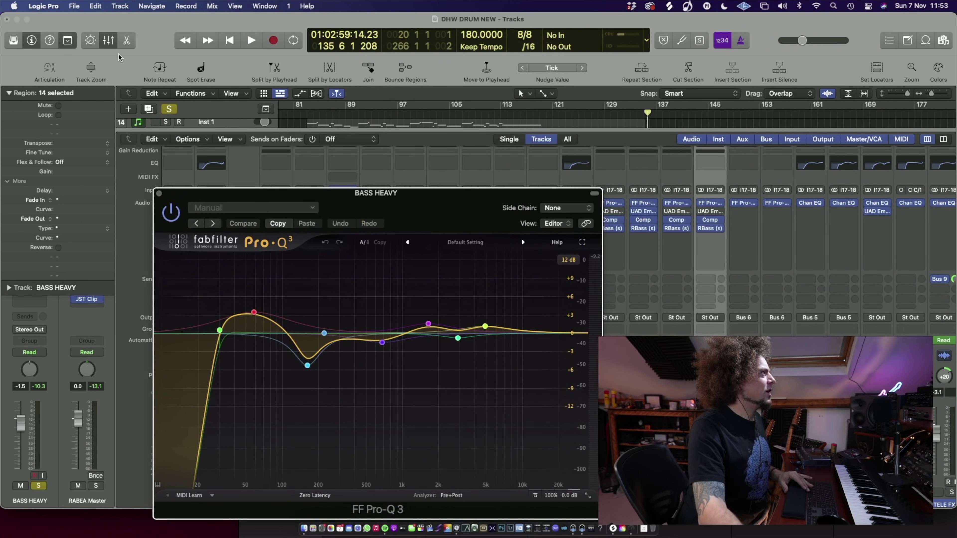
mouse_move(232, 325)
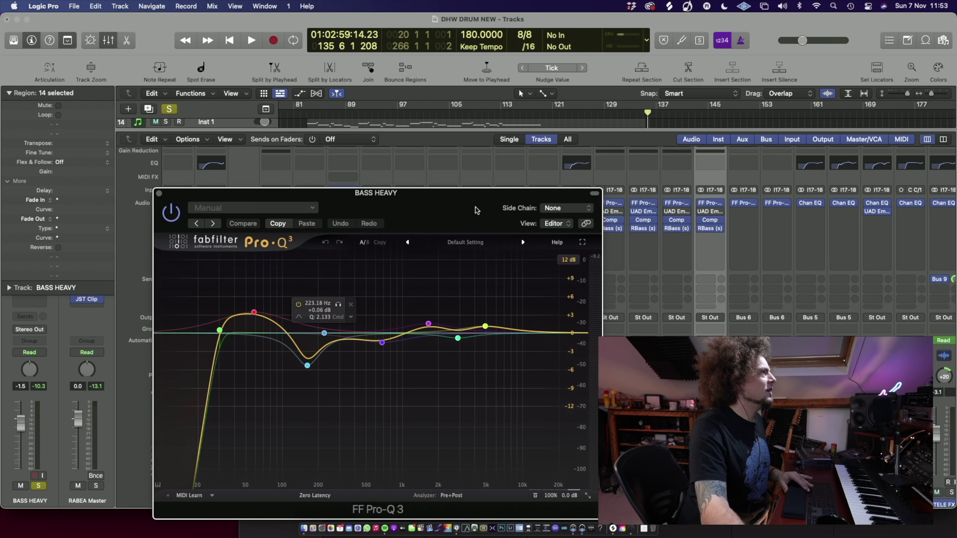
key(space)
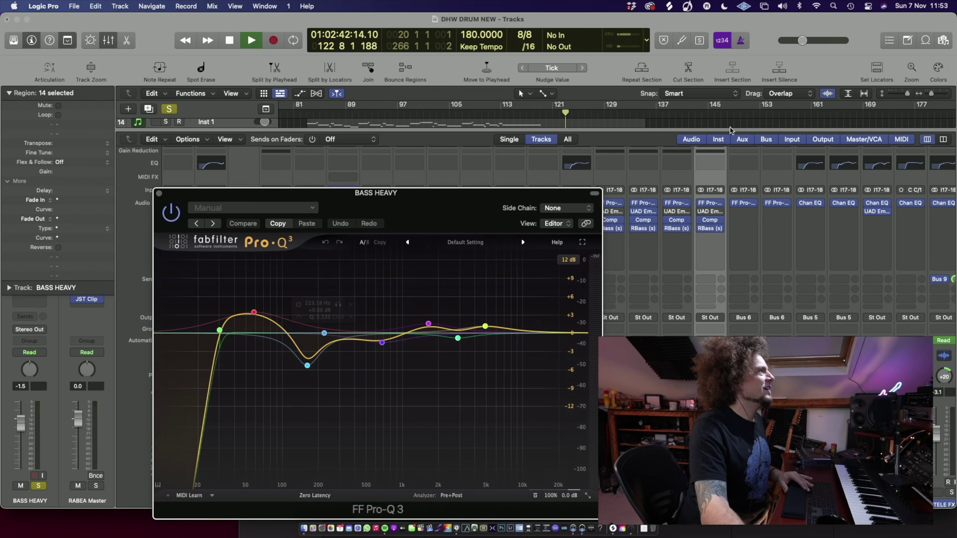
click(643, 115)
mouse_move(426, 326)
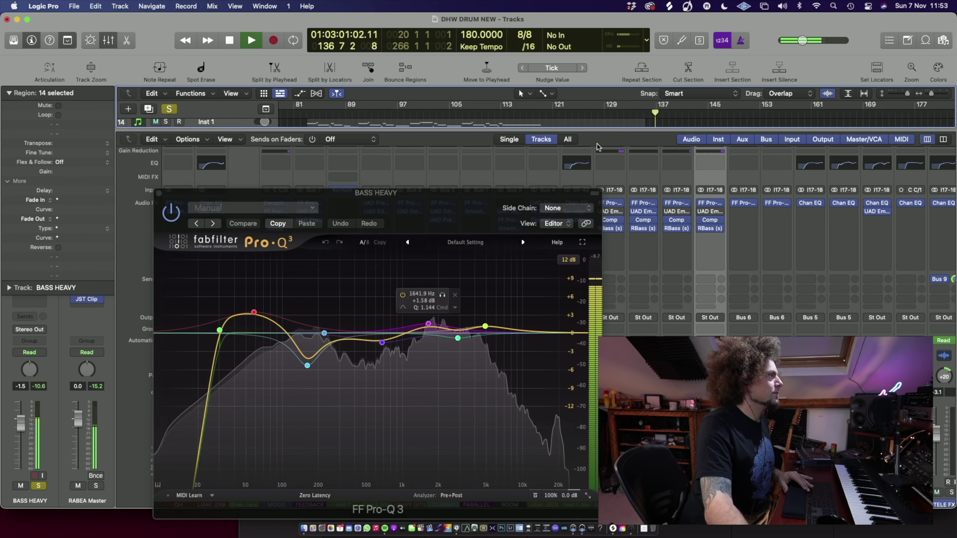
Step: Compare BASS HEAVY soloed and within the full mix during playback, with its equalizer open
key(space)
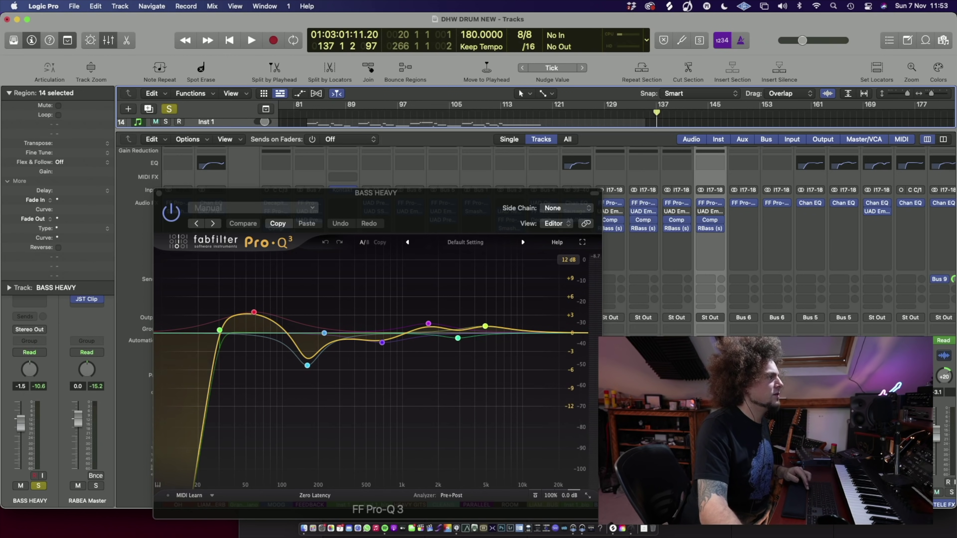
key(space)
key(s)
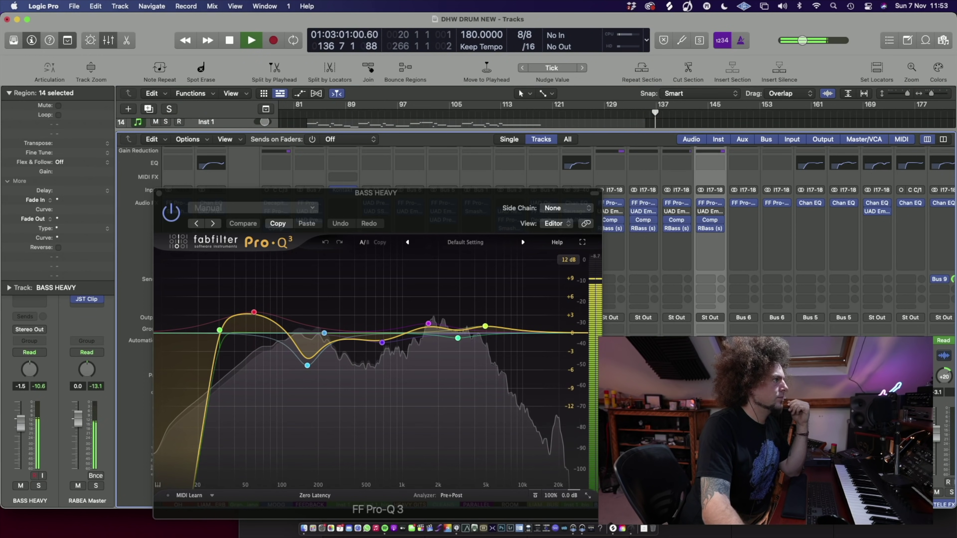
key(s)
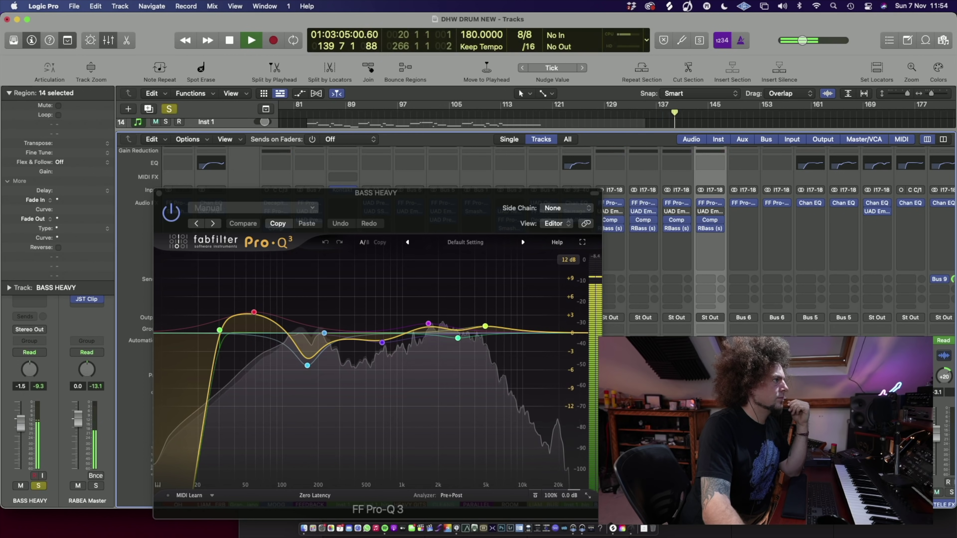
key(s)
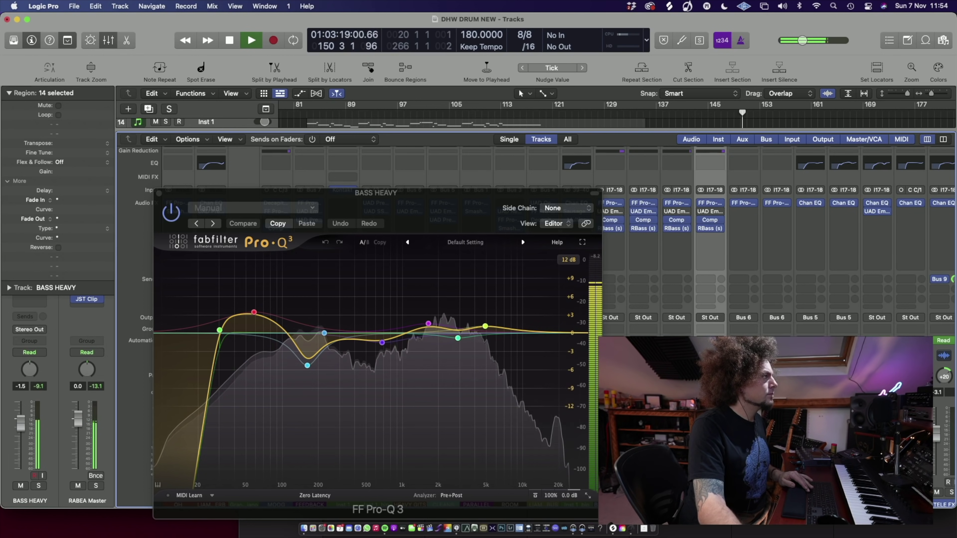
key(s)
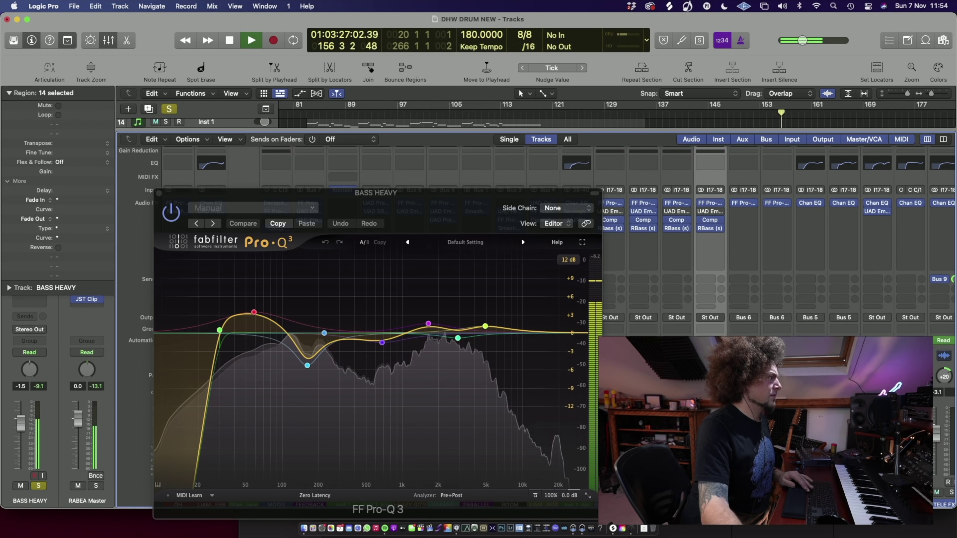
key(space)
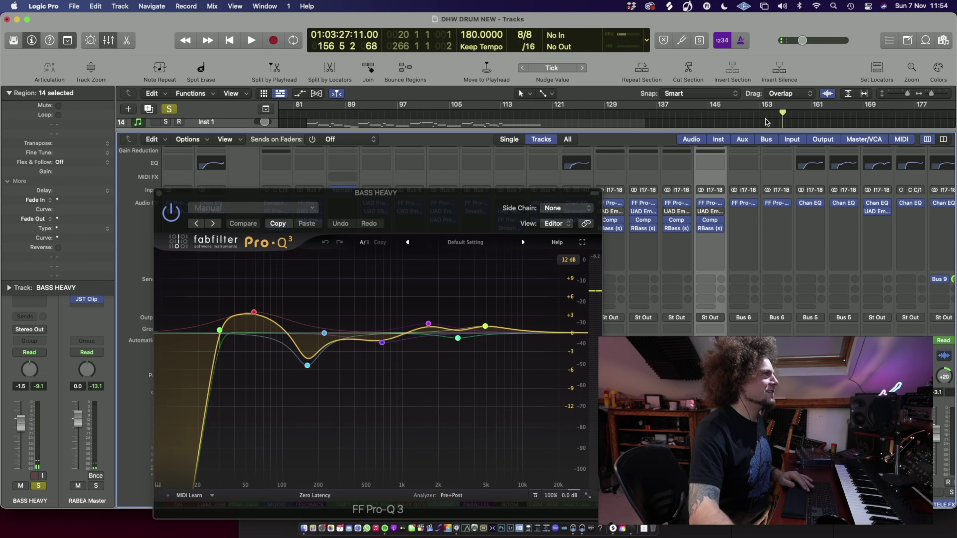
Step: Play from bar 155, auditioning BASS HEAVY in the full mix with all solos cleared, and stop playback
click(773, 107)
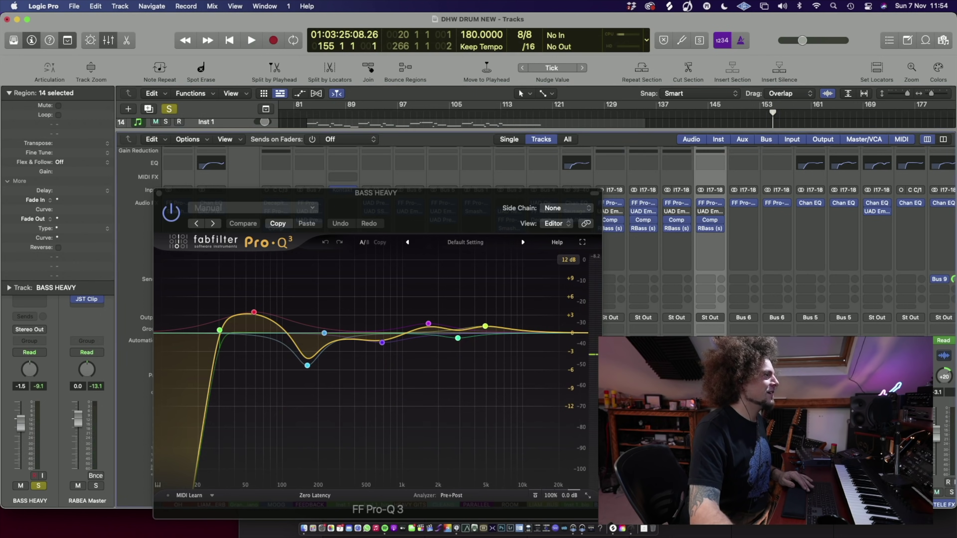
key(space)
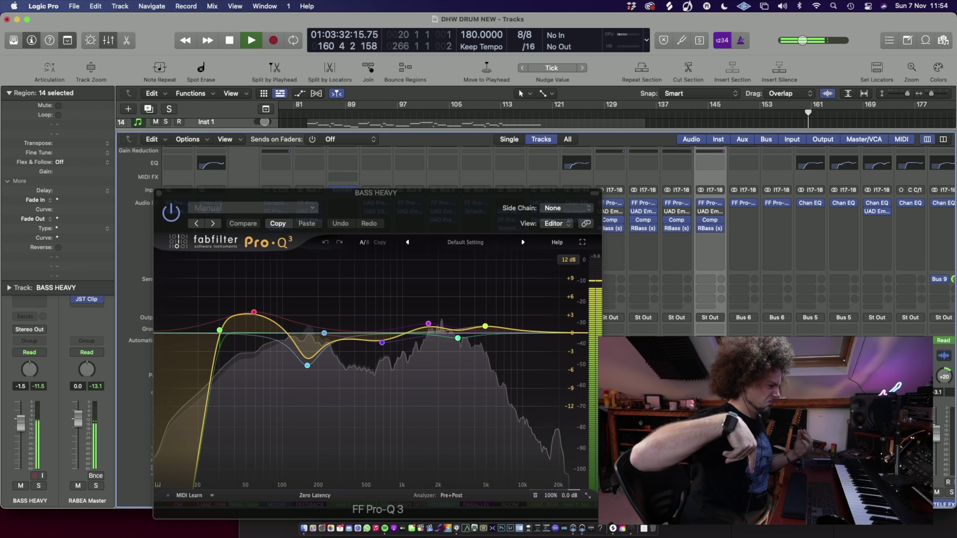
key(space)
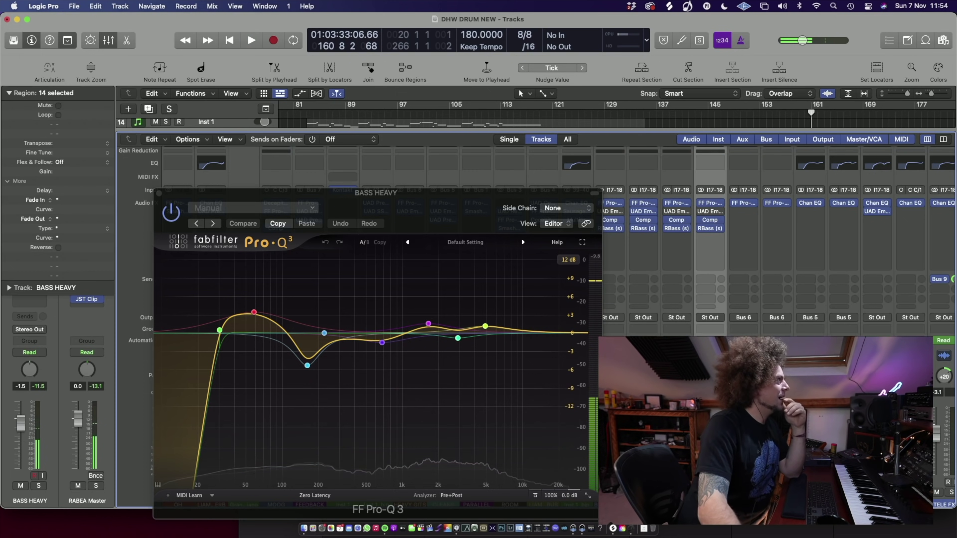
Step: Close the mixer and examine the arrangement of the bass, guitar and effects regions around bars 113 to 250
key(x)
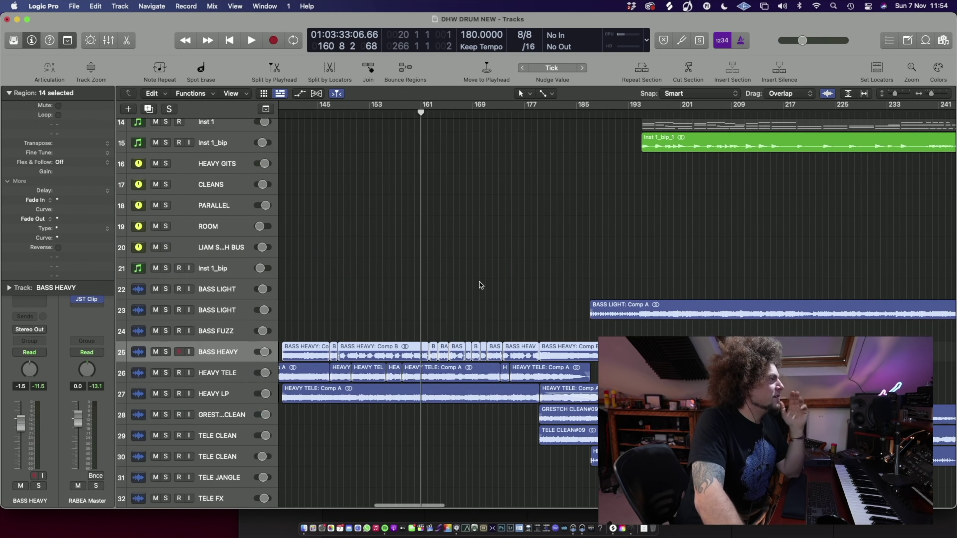
scroll(479, 281, up, 10)
scroll(486, 294, left, 6)
scroll(490, 301, down, 10)
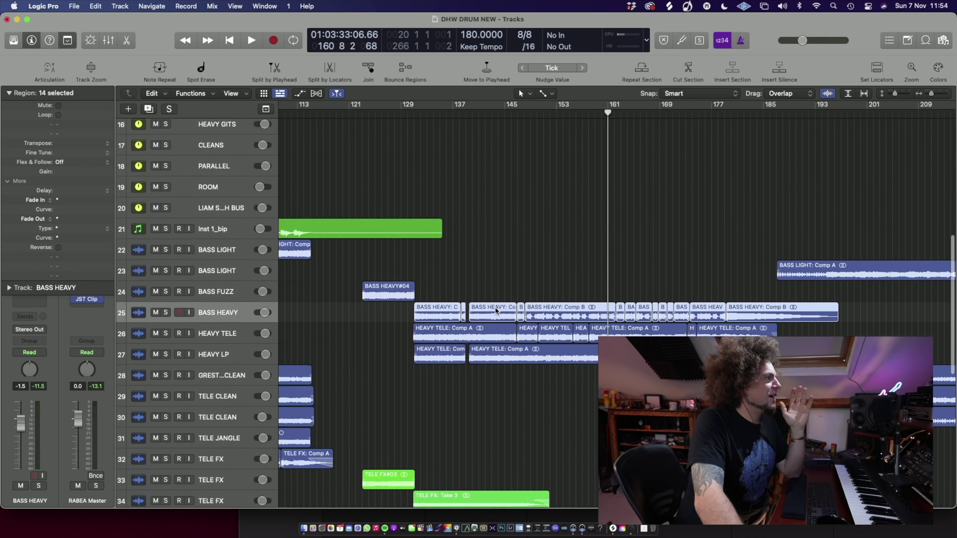
scroll(496, 309, down, 3)
scroll(496, 308, left, 6)
scroll(546, 290, right, 12)
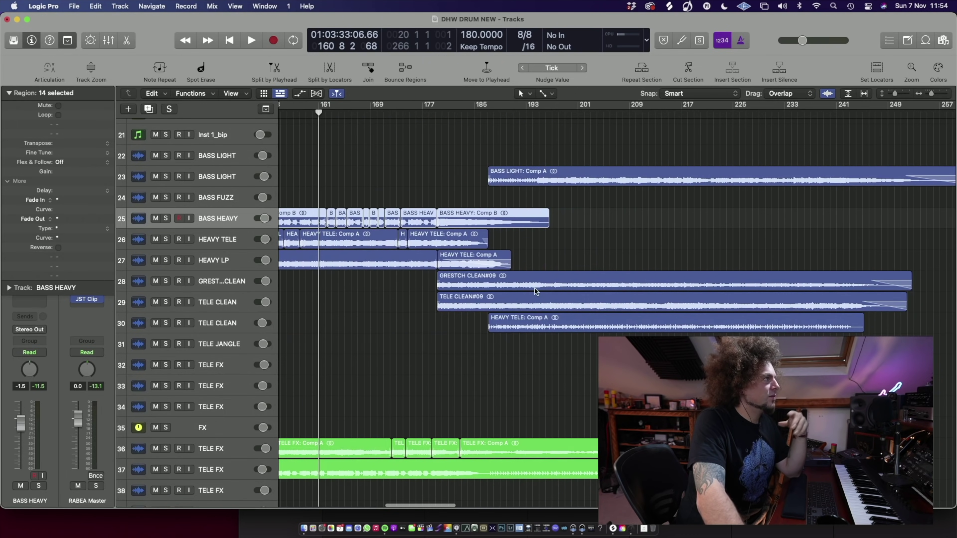
scroll(485, 278, left, 9)
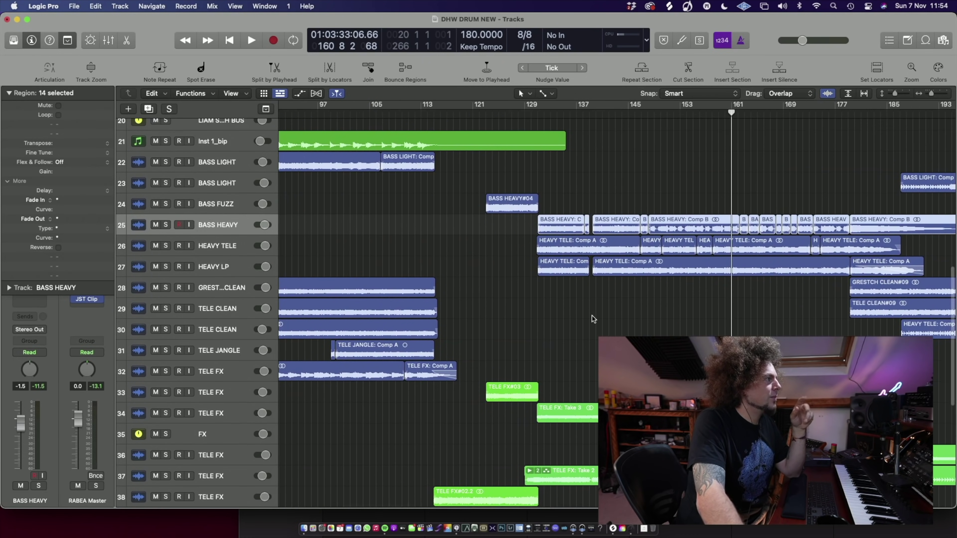
scroll(594, 319, down, 3)
scroll(602, 321, up, 8)
scroll(537, 253, left, 1)
scroll(536, 253, right, 4)
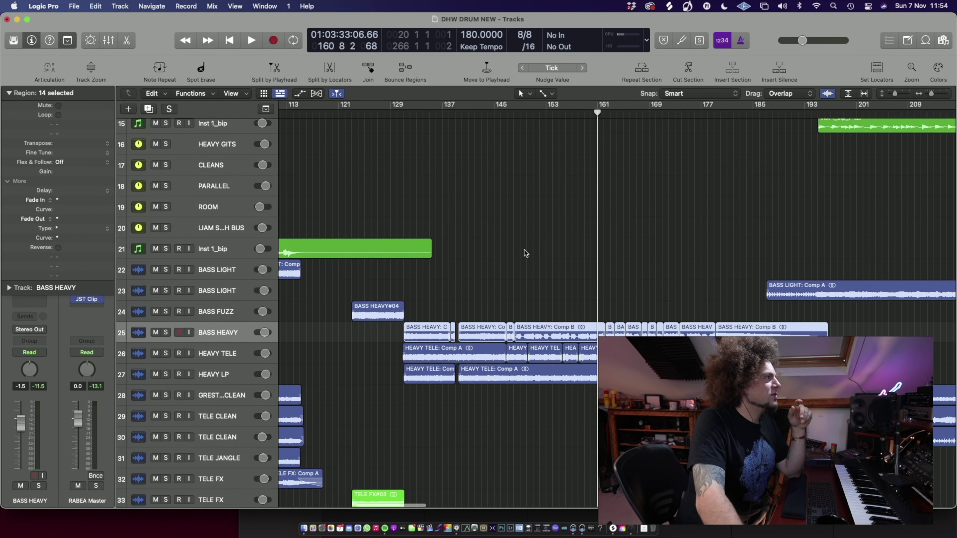
Step: Solo the MOOG track and play it from about bar 130
scroll(524, 250, up, 4)
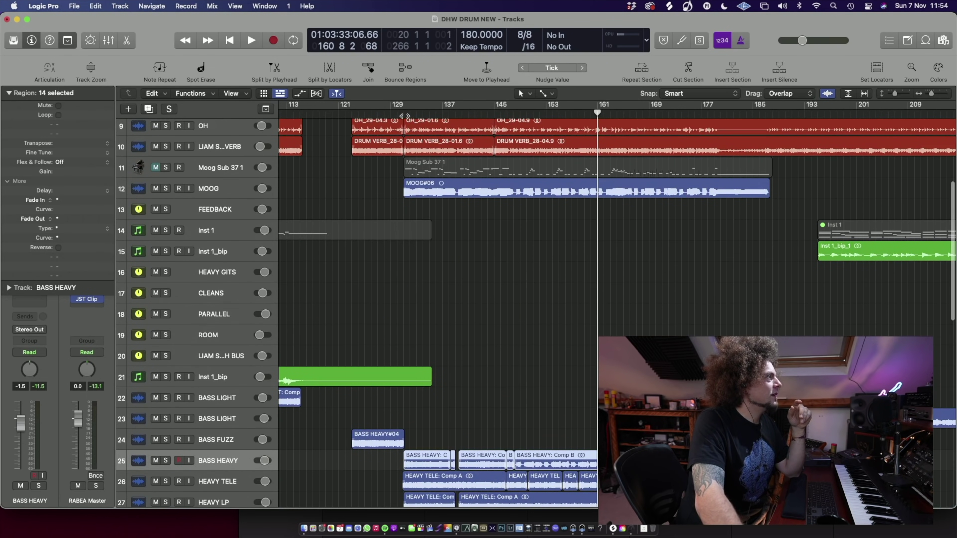
click(405, 115)
click(166, 189)
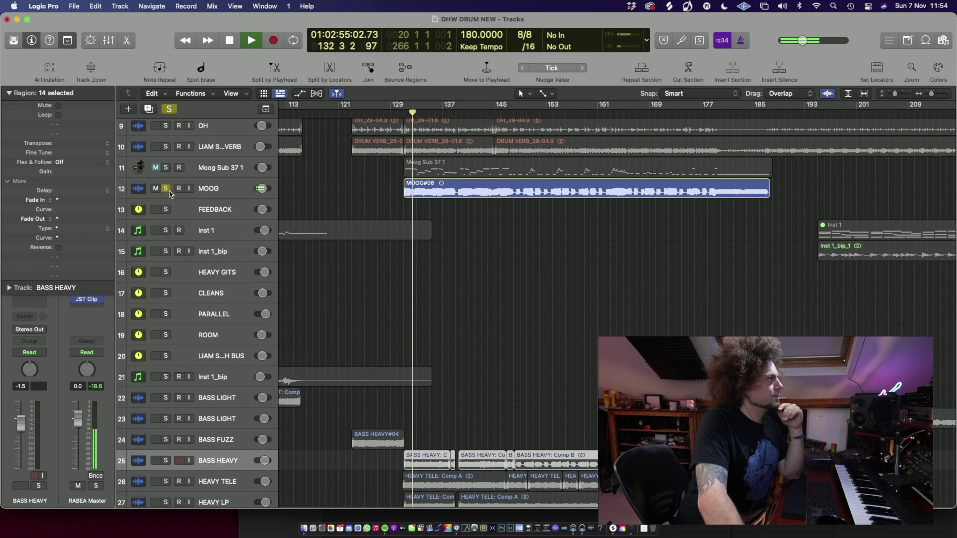
scroll(177, 408, down, 4)
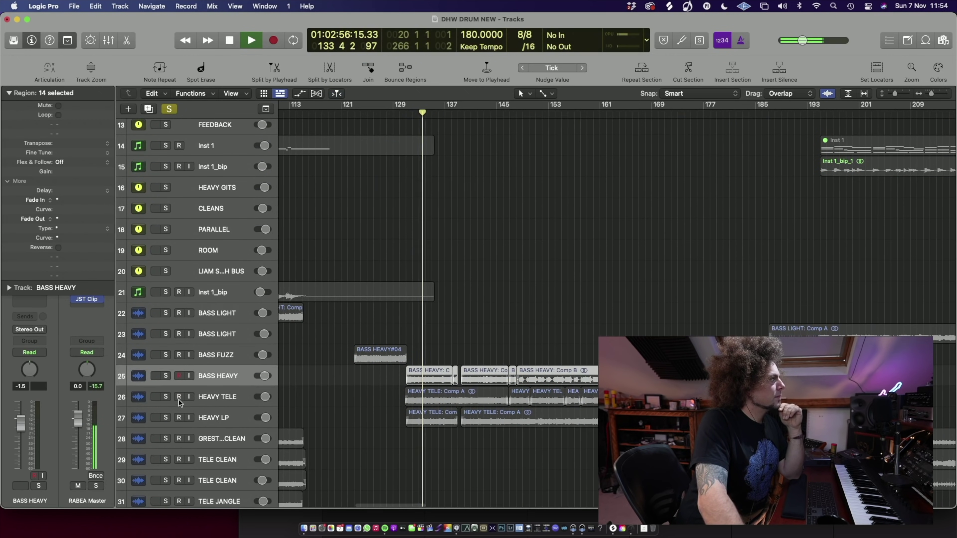
Step: Add BASS HEAVY to the solo, listen to it together with MOOG, and stop playback
click(167, 379)
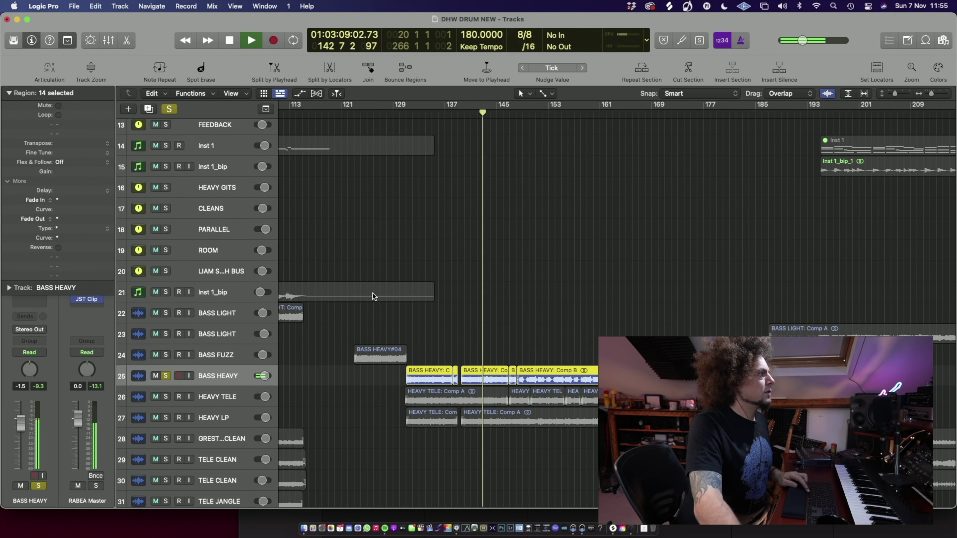
scroll(444, 289, up, 5)
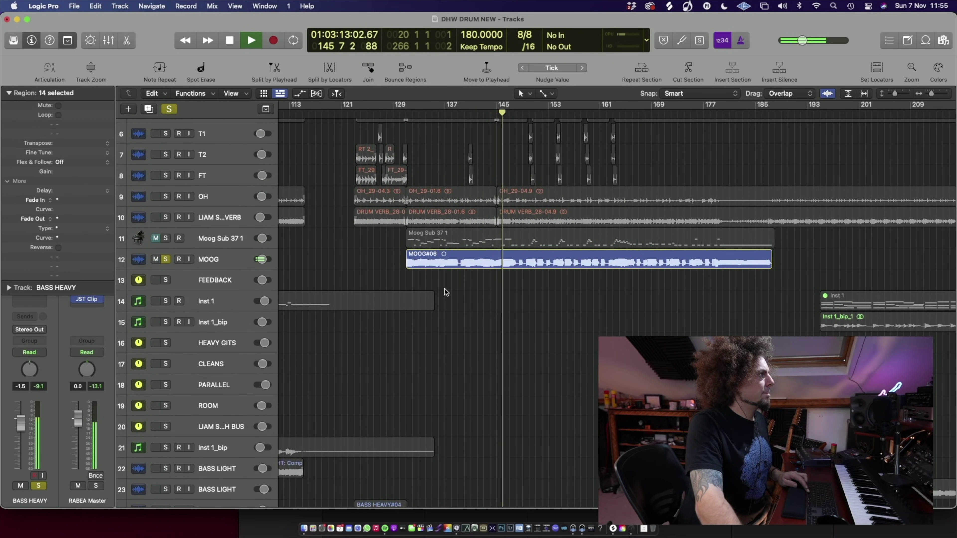
key(space)
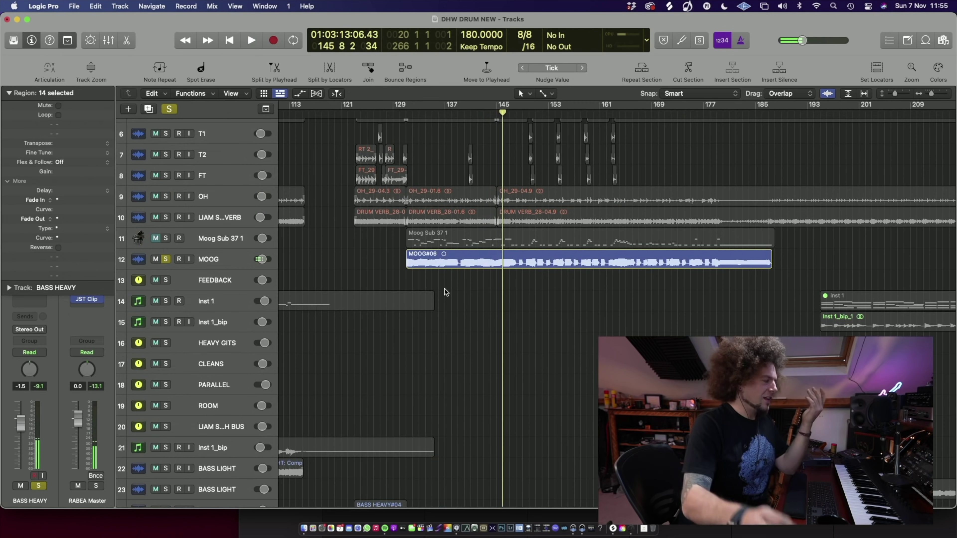
Step: Compare MOOG soloed alone with MOOG and BASS HEAVY soloed together, playing from about bar 131
scroll(201, 340, down, 4)
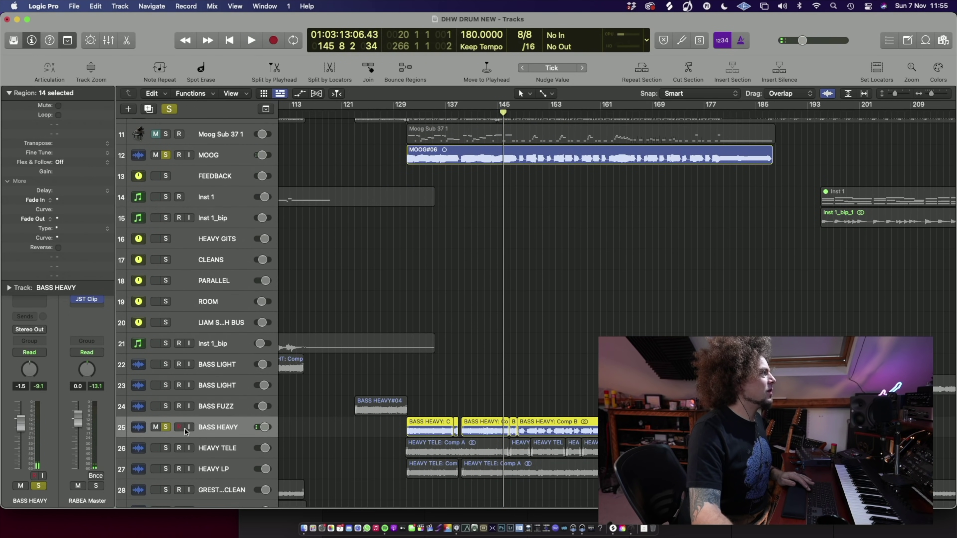
click(166, 427)
key(space)
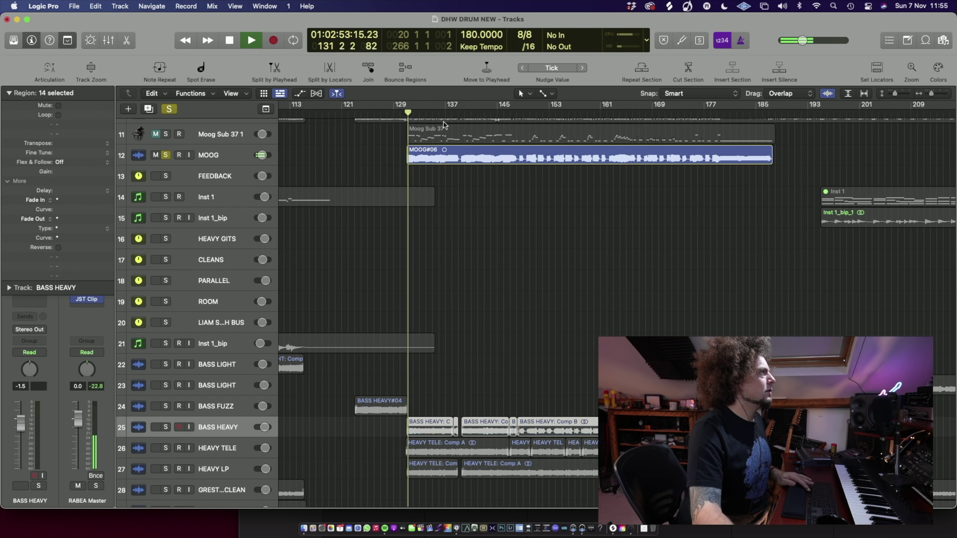
click(165, 427)
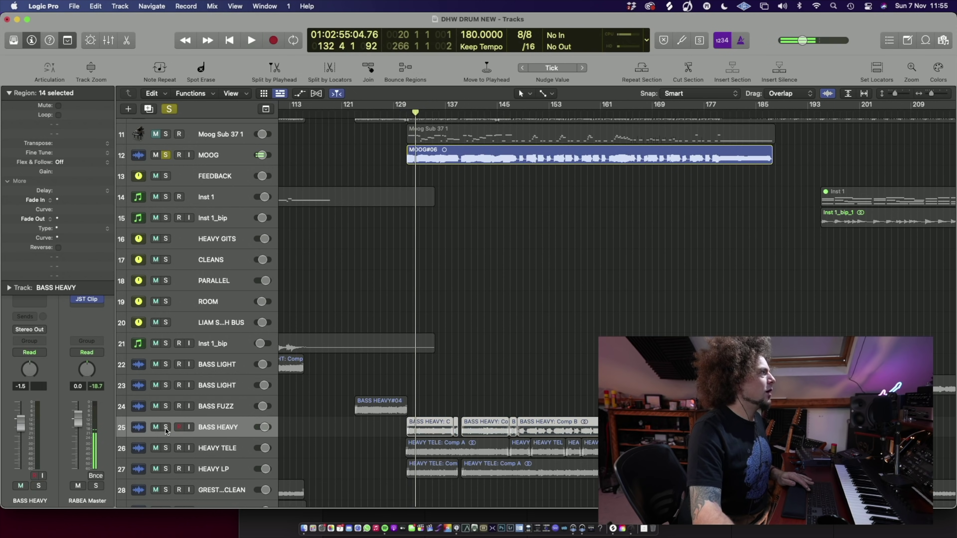
click(166, 428)
key(space)
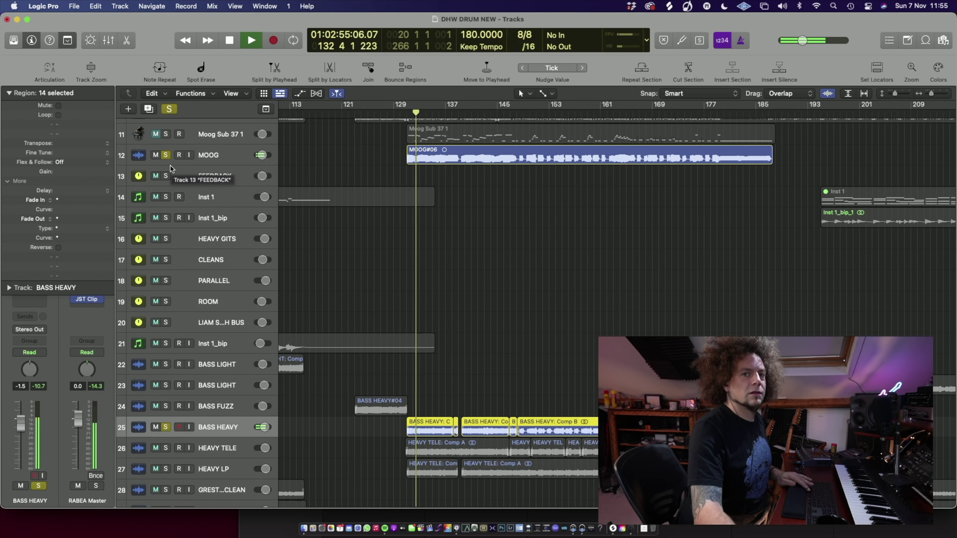
key(space)
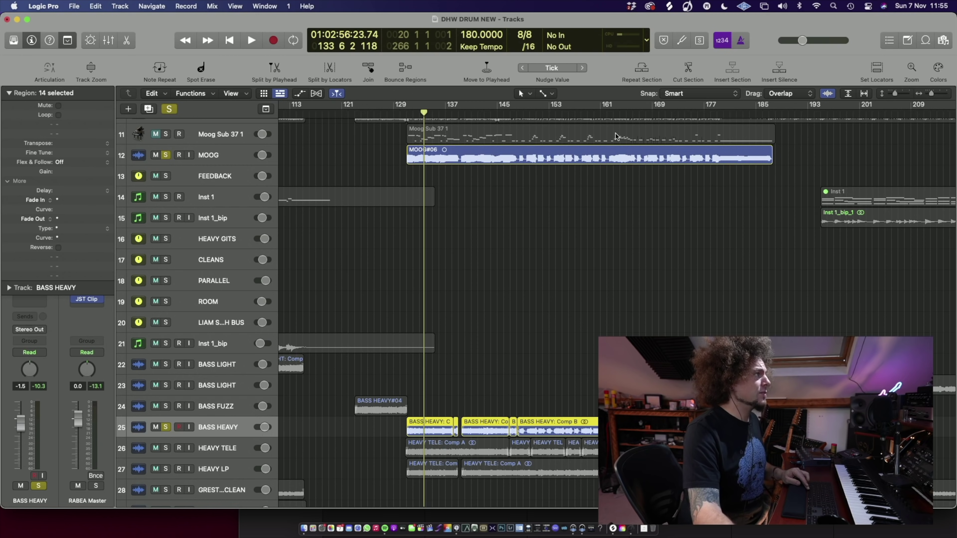
Step: Play from about bar 147, adding HEAVY TELE and HEAVY LP to the soloed MOOG and BASS HEAVY, and stop playback
double_click(518, 113)
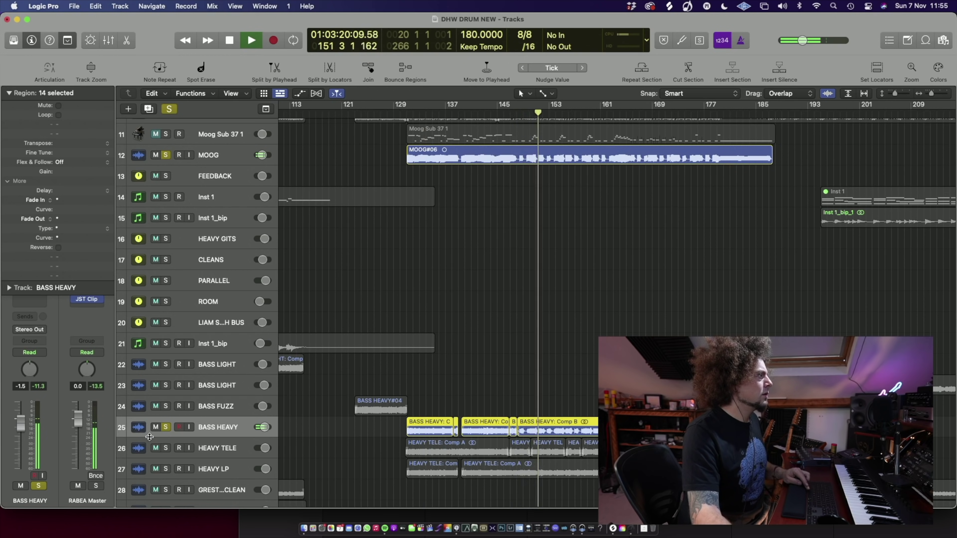
click(166, 449)
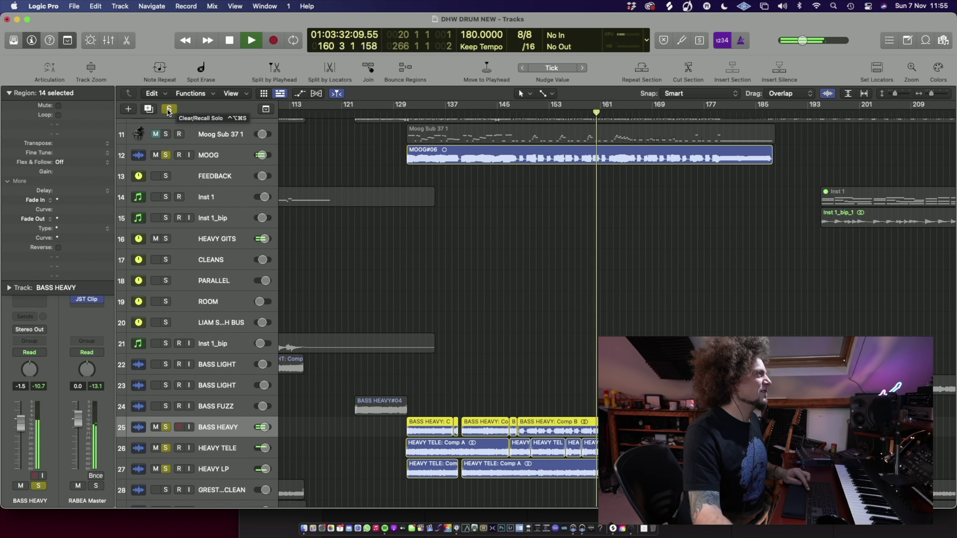
key(space)
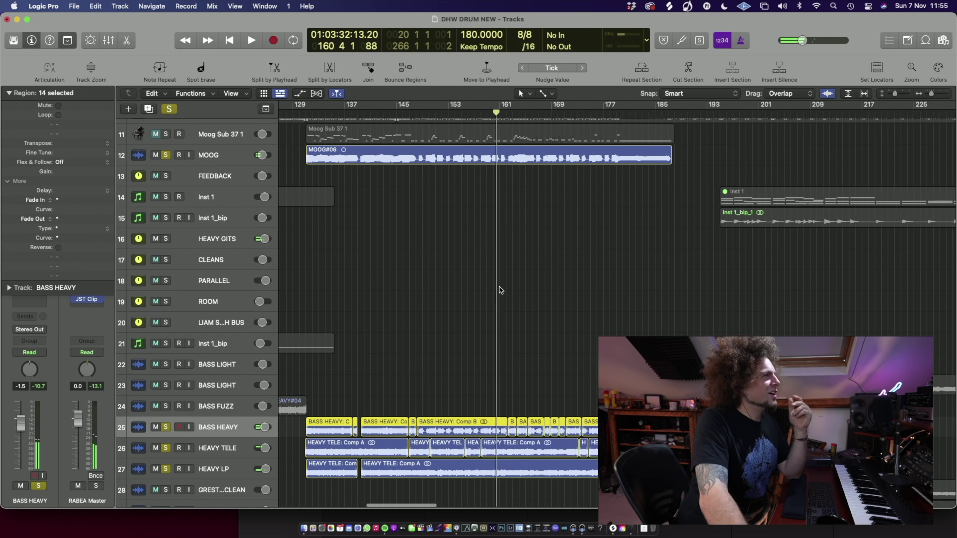
Step: Solo only the MOOG track, play it briefly, and stop playback
scroll(499, 287, right, 5)
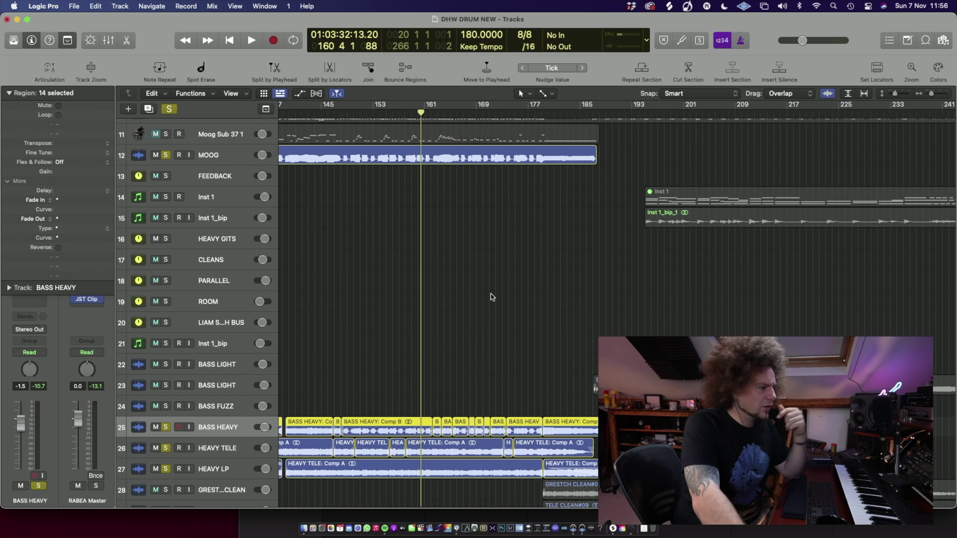
alt+click(166, 155)
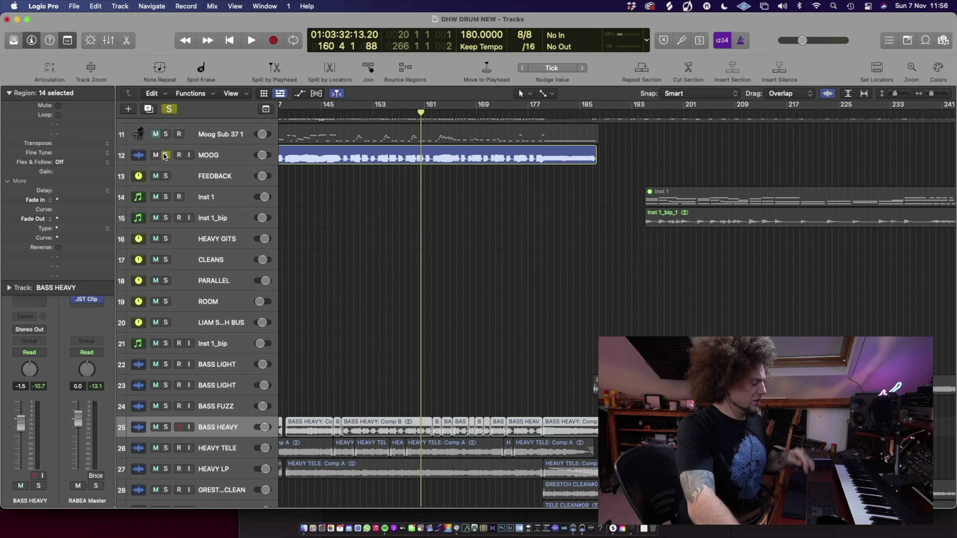
key(space)
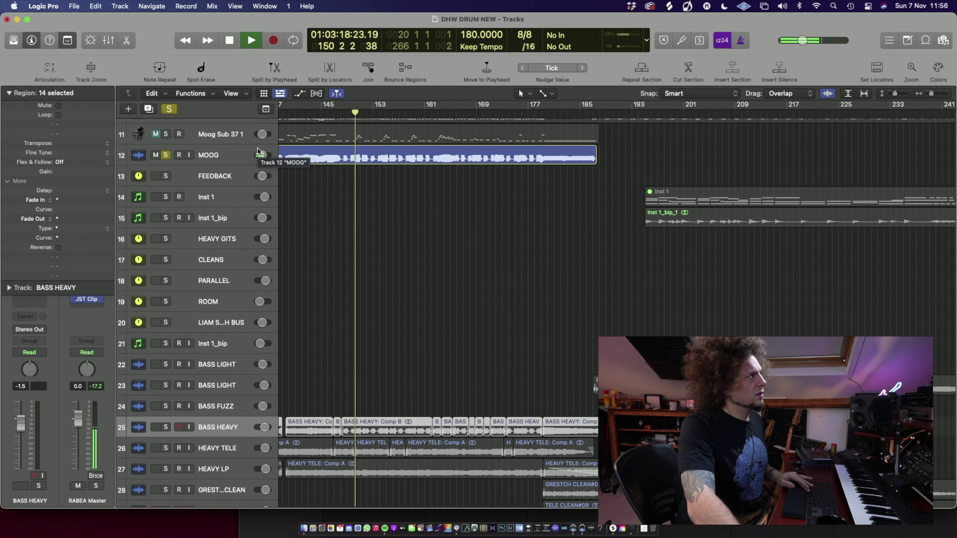
key(space)
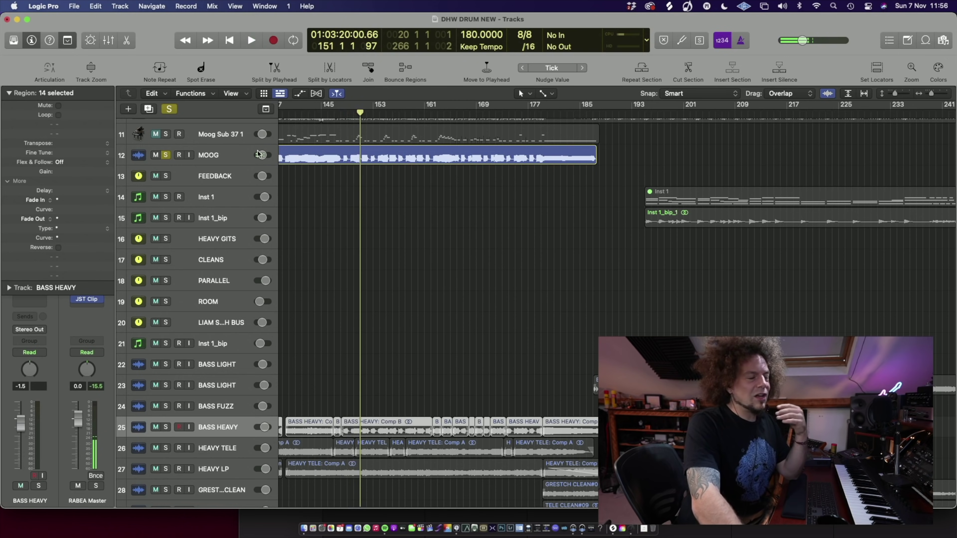
Step: Solo the HEAVY TELE and HEAVY LP guitar tracks
key(z)
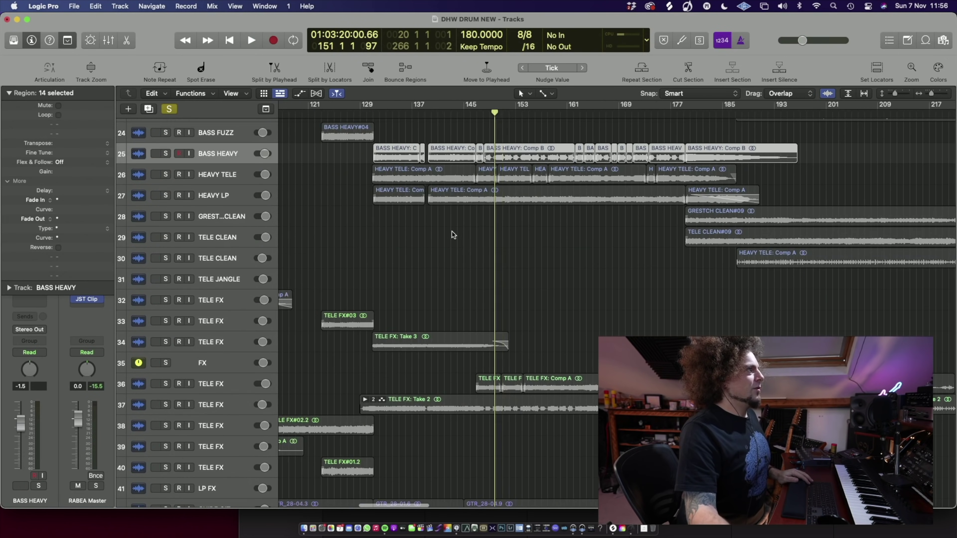
scroll(262, 184, right, 5)
click(166, 173)
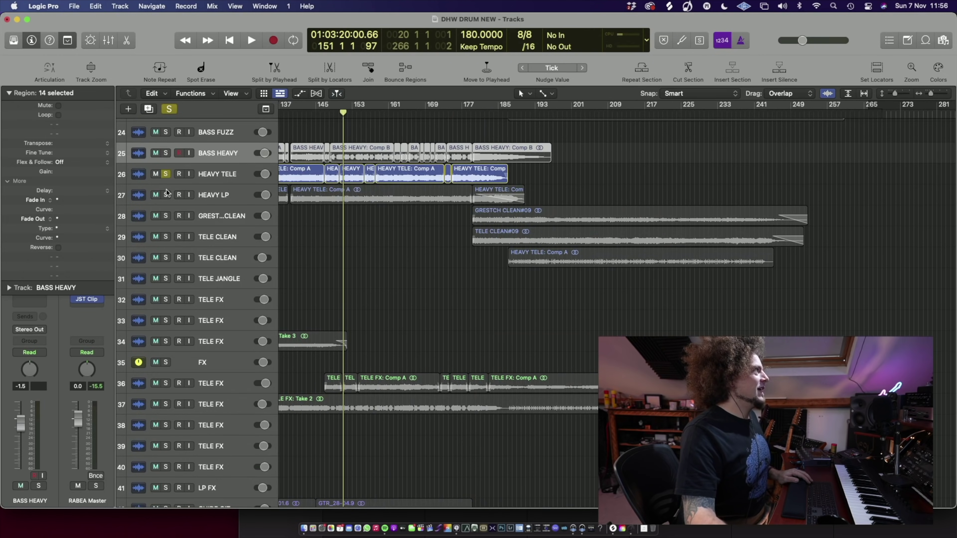
click(166, 194)
scroll(283, 187, left, 10)
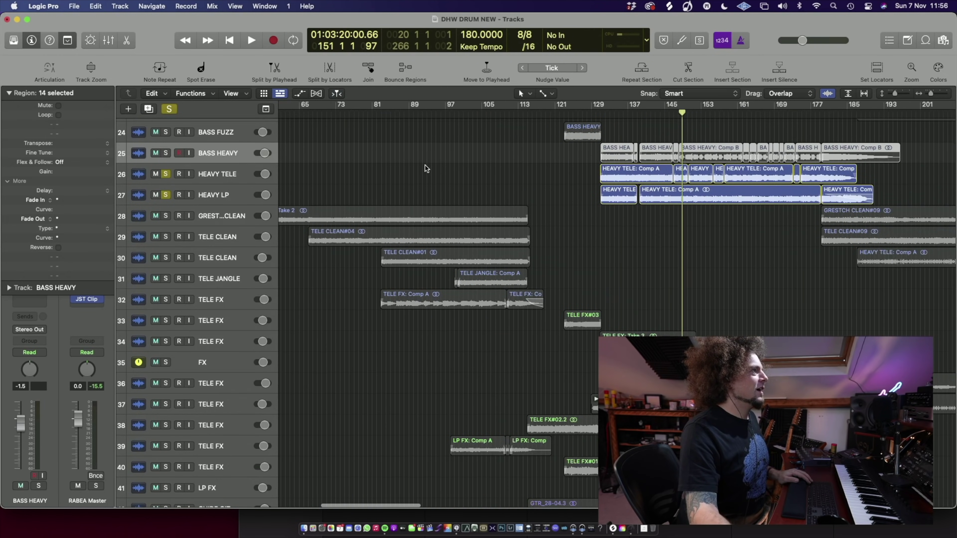
Step: Play the soloed heavy guitars from about bar 131, comparing HEAVY TELE alone with HEAVY LP alone
key(space)
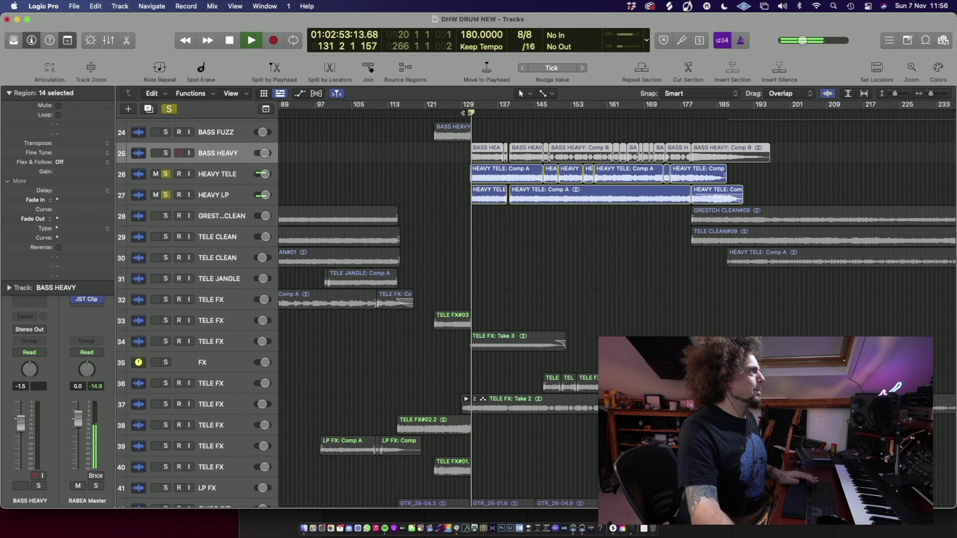
scroll(426, 185, up, 10)
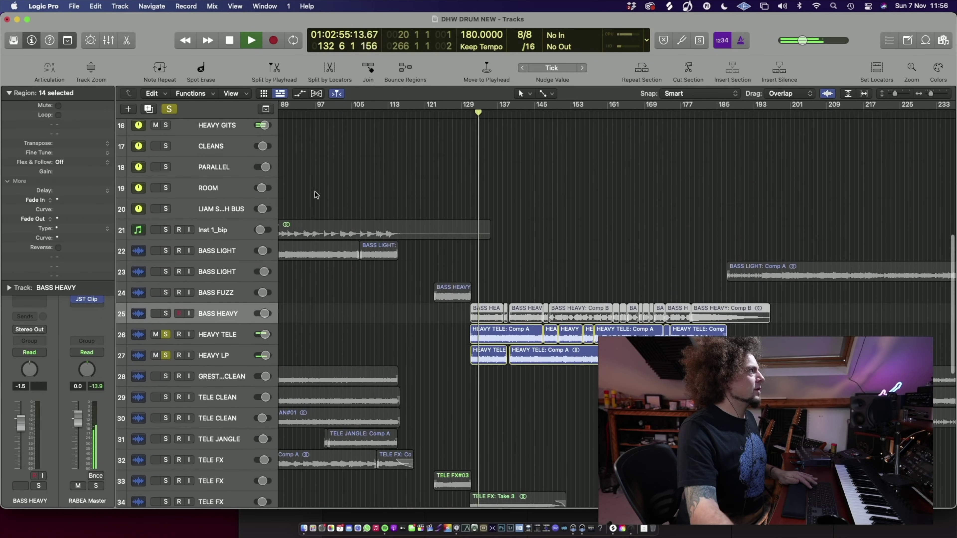
scroll(155, 247, down, 10)
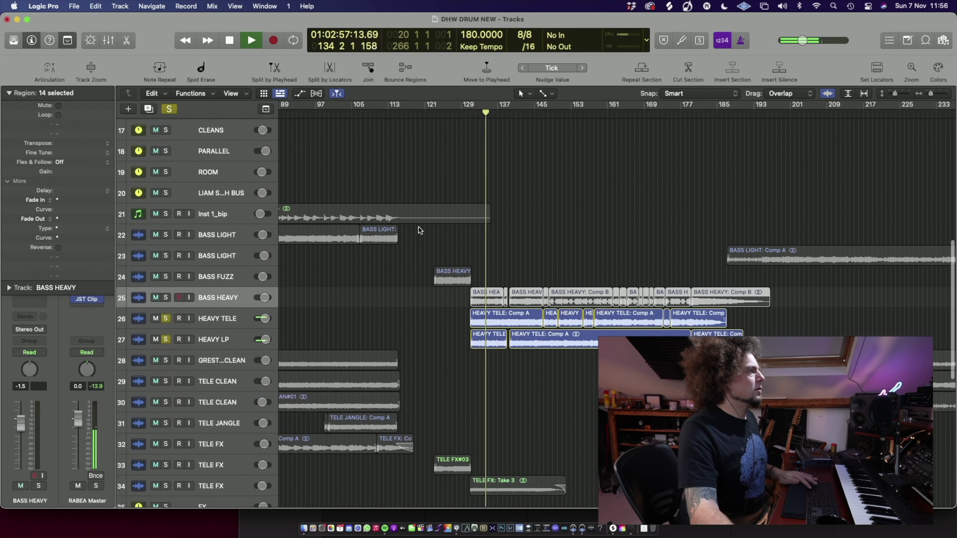
click(166, 241)
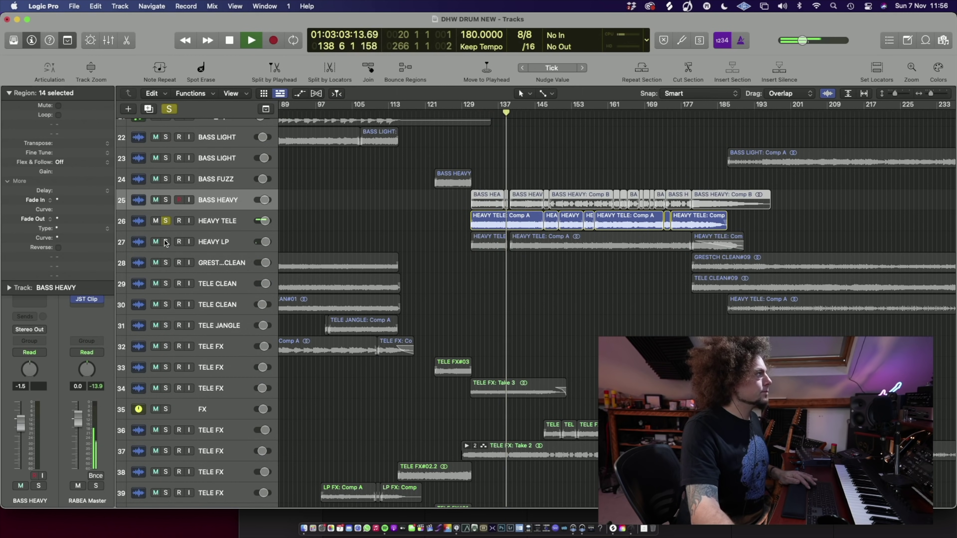
click(166, 242)
click(166, 223)
click(166, 222)
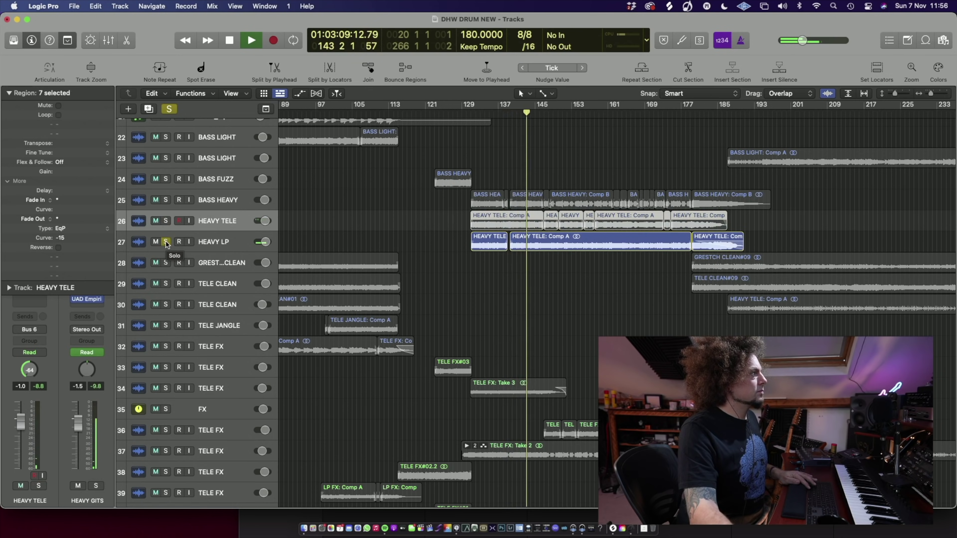
Step: Add HEAVY TELE back to the soloed HEAVY LP to hear both guitars together, and stop playback
key(z)
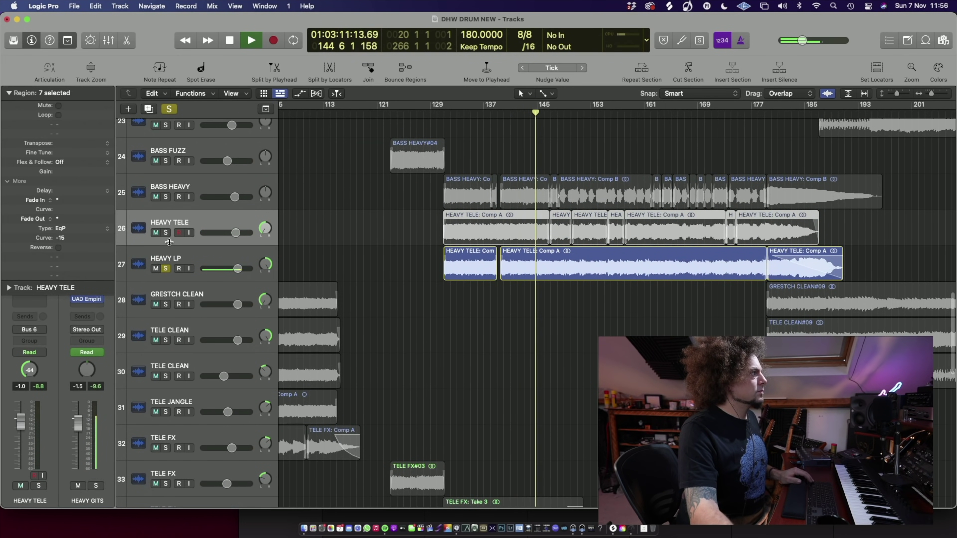
click(166, 233)
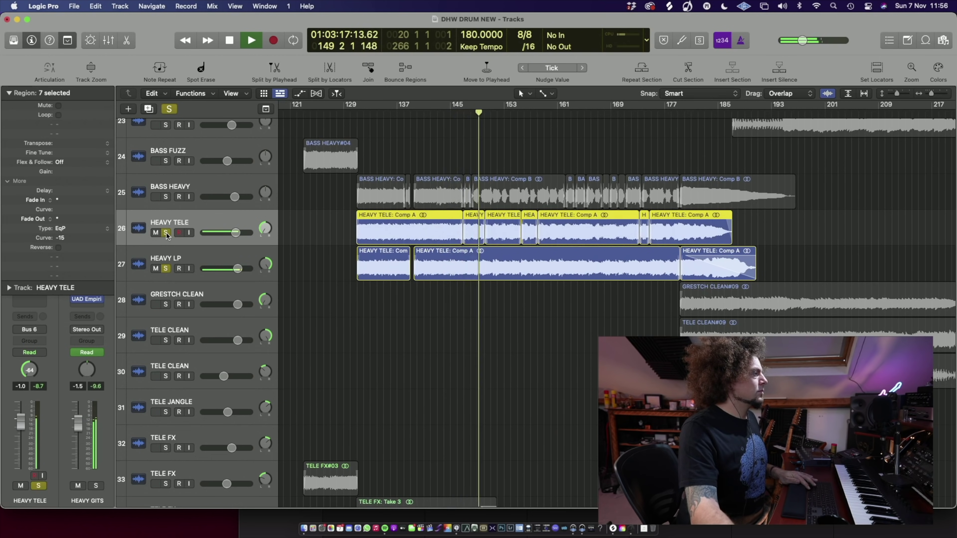
scroll(184, 314, down, 6)
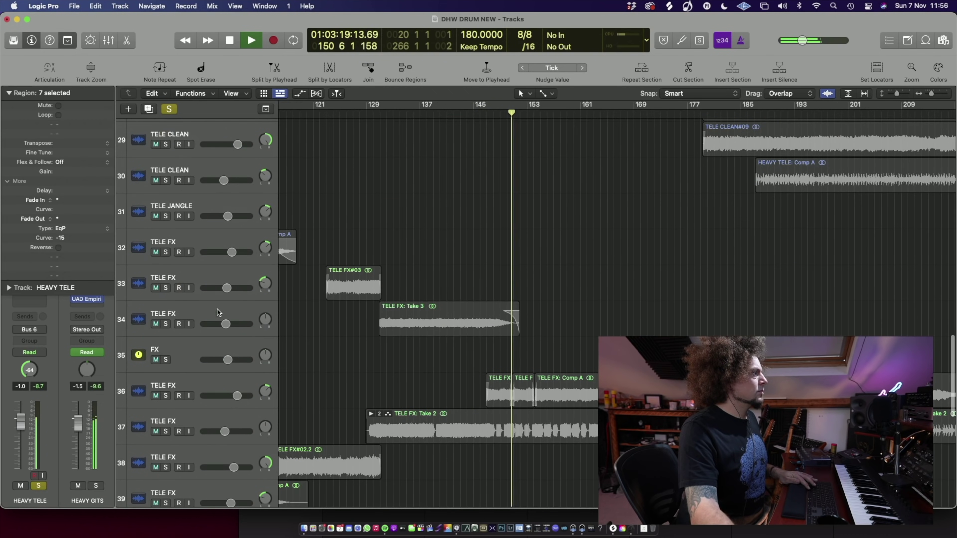
key(space)
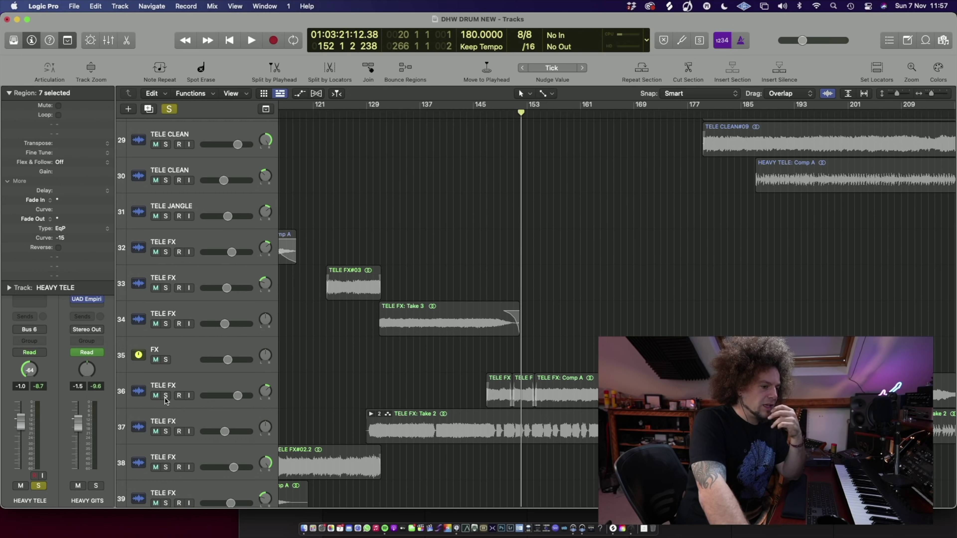
Step: Replay from about bar 131, auditioning HEAVY TELE alone, HEAVY TELE with HEAVY LP, and HEAVY LP alone
scroll(442, 349, up, 7)
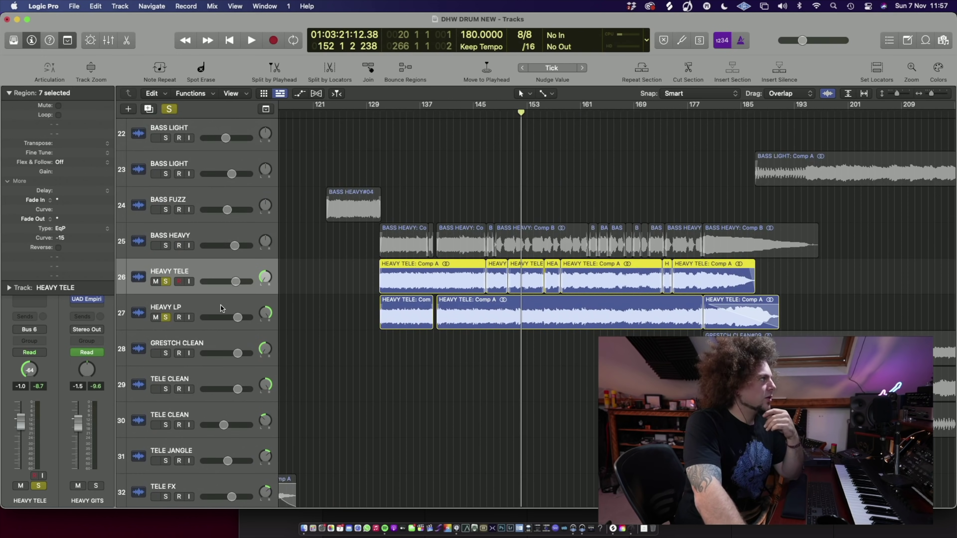
click(166, 317)
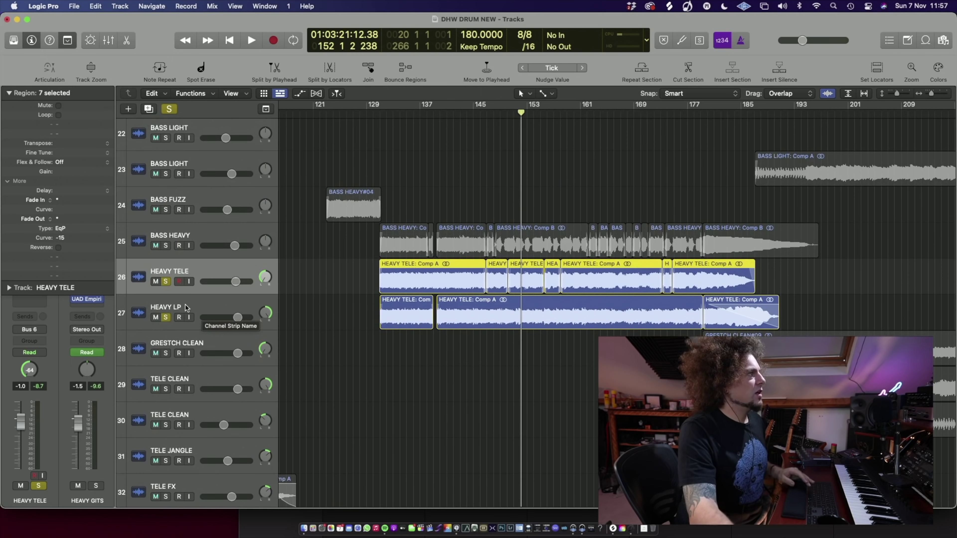
click(166, 317)
key(shift+Return)
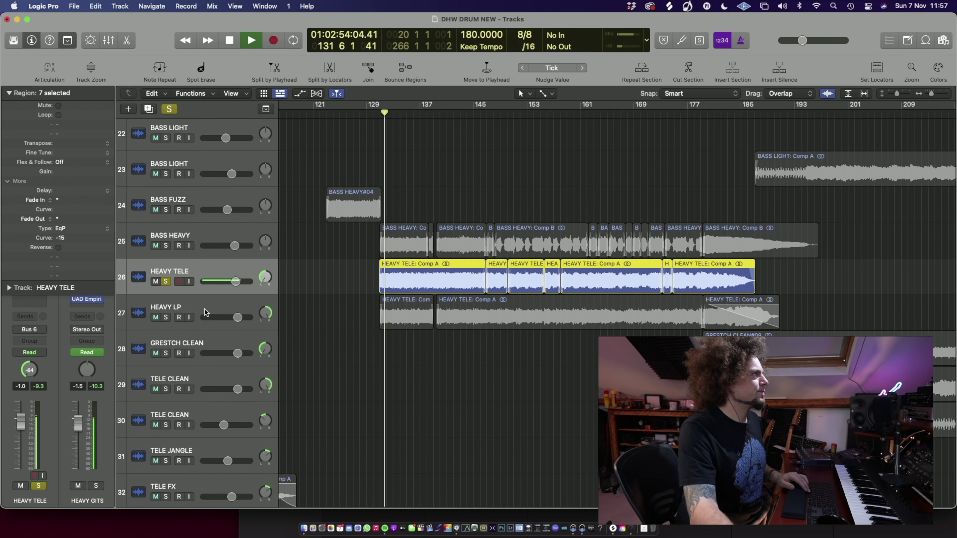
click(165, 317)
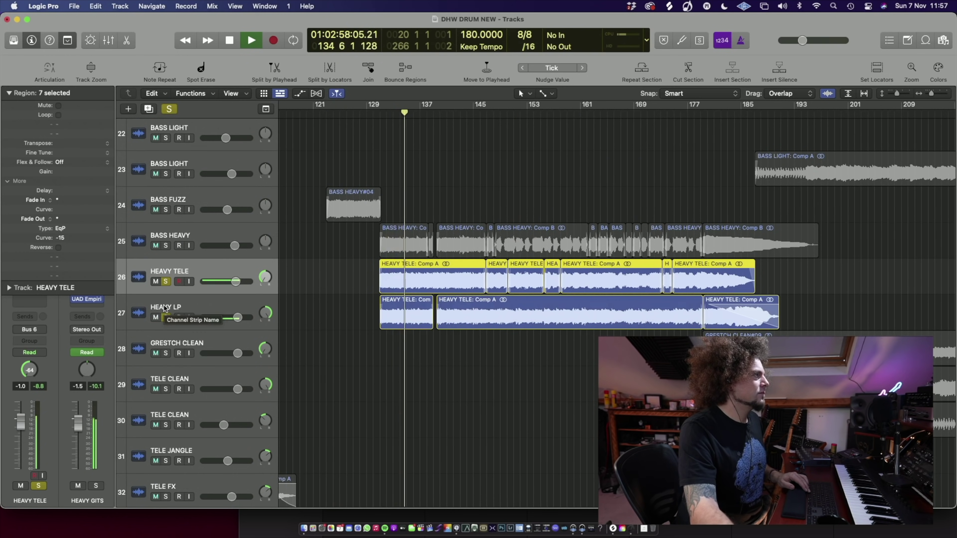
click(165, 281)
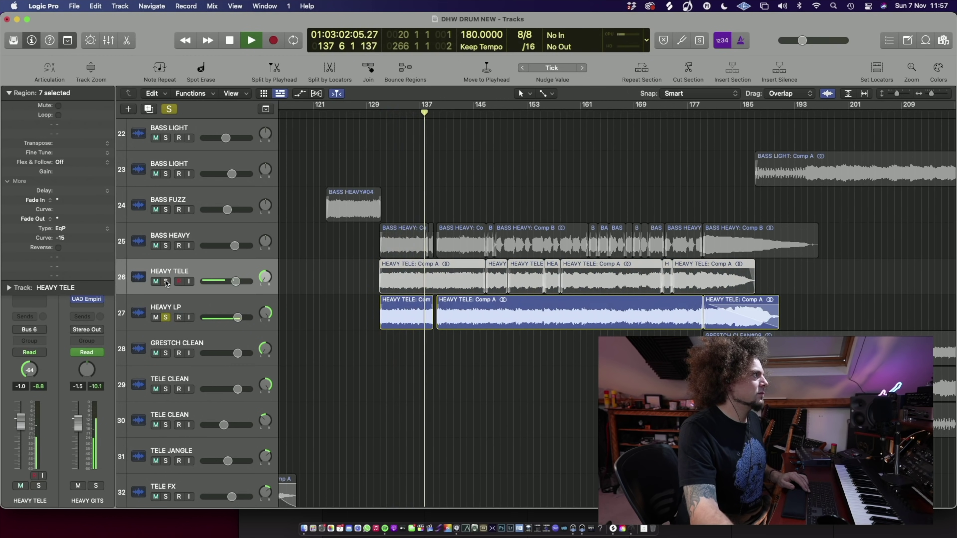
Step: Bring HEAVY TELE and BASS HEAVY into the solo with HEAVY LP, listen, stop playback and clear all solos
click(165, 281)
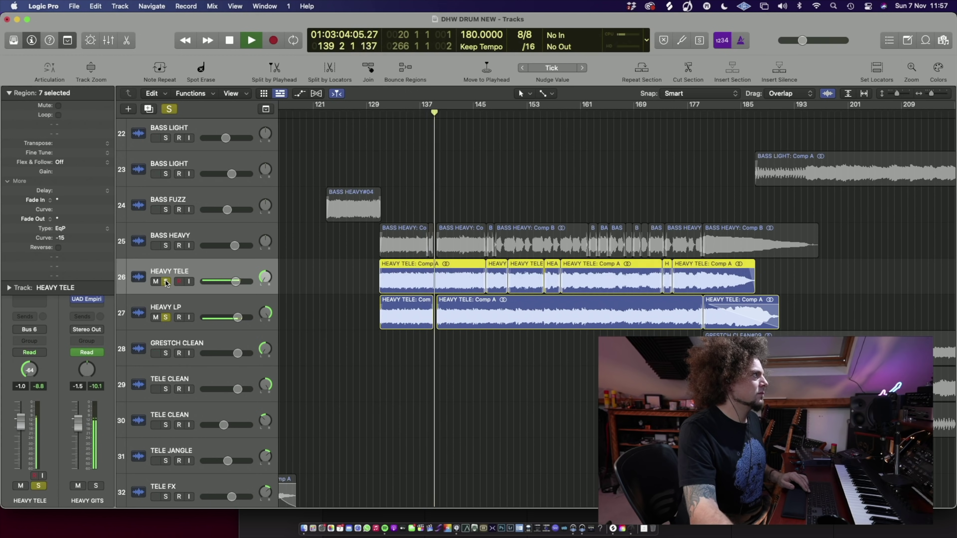
click(166, 245)
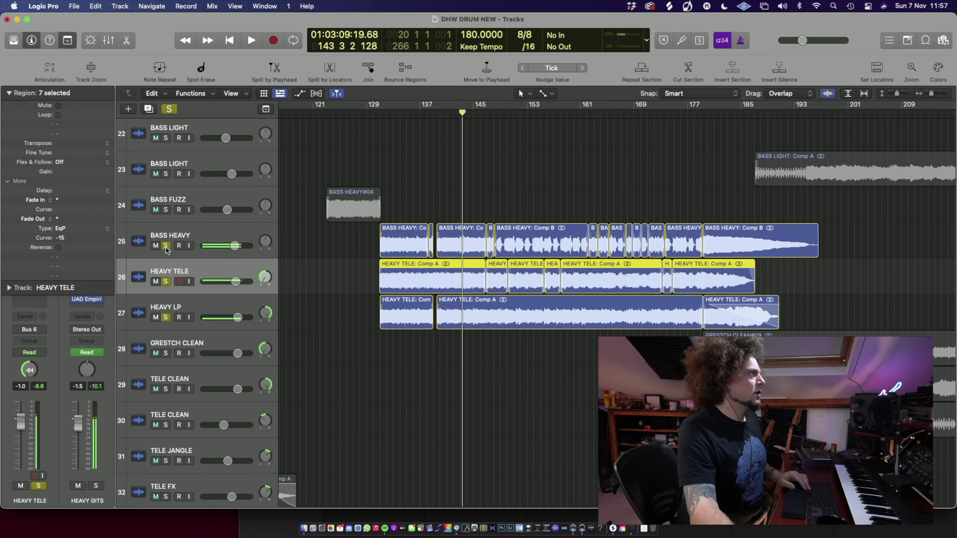
click(174, 112)
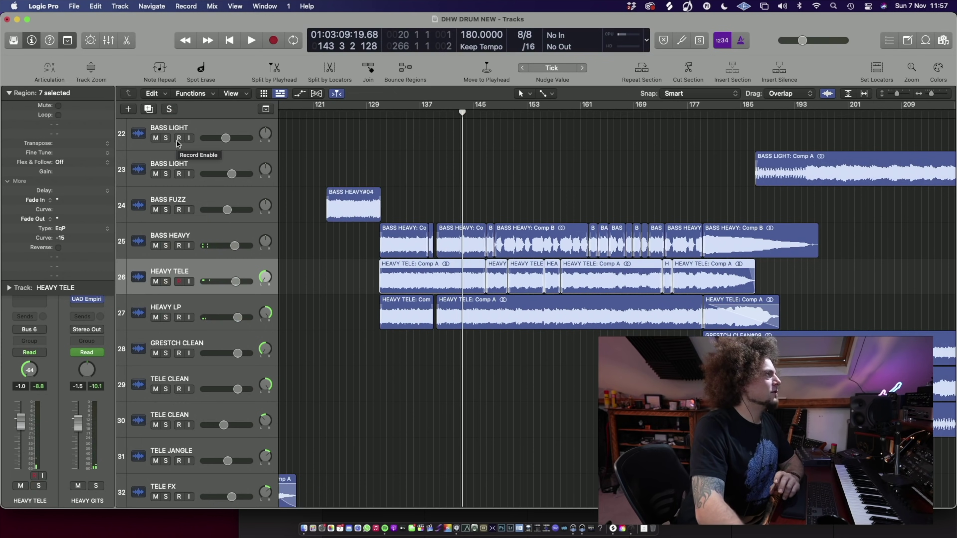
Step: Solo HEAVY TELE and HEAVY LP, play them briefly from bar 145, stop playback and clear the solos
scroll(357, 211, down, 8)
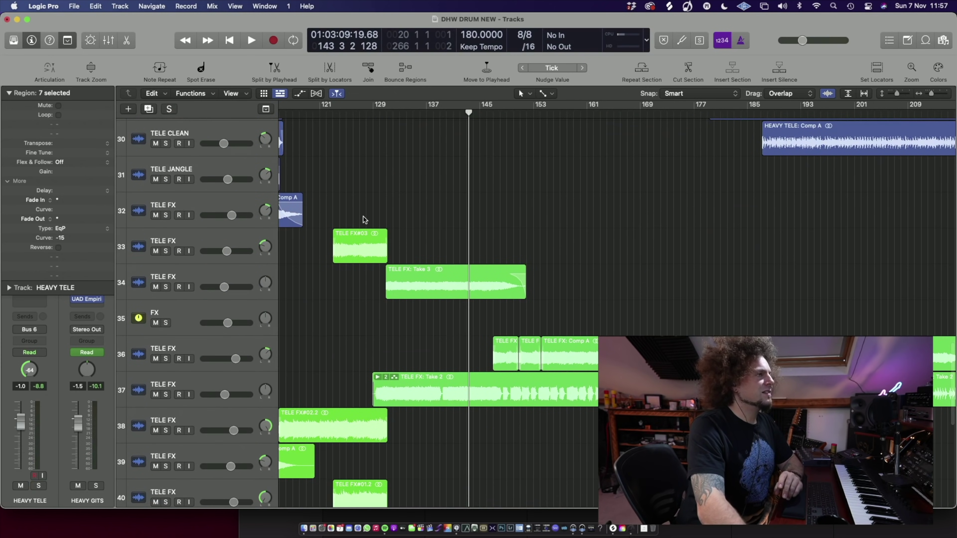
scroll(305, 287, up, 5)
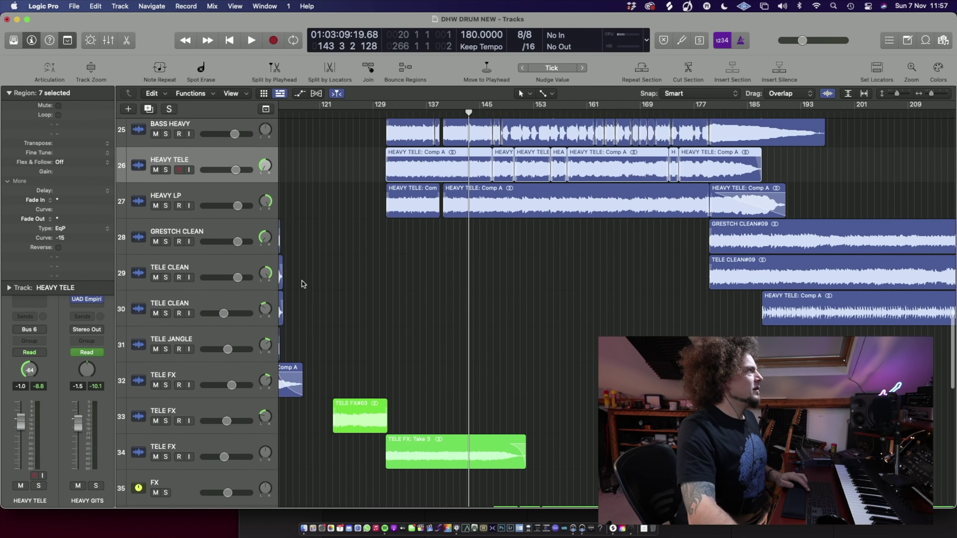
click(338, 113)
scroll(541, 183, right, 3)
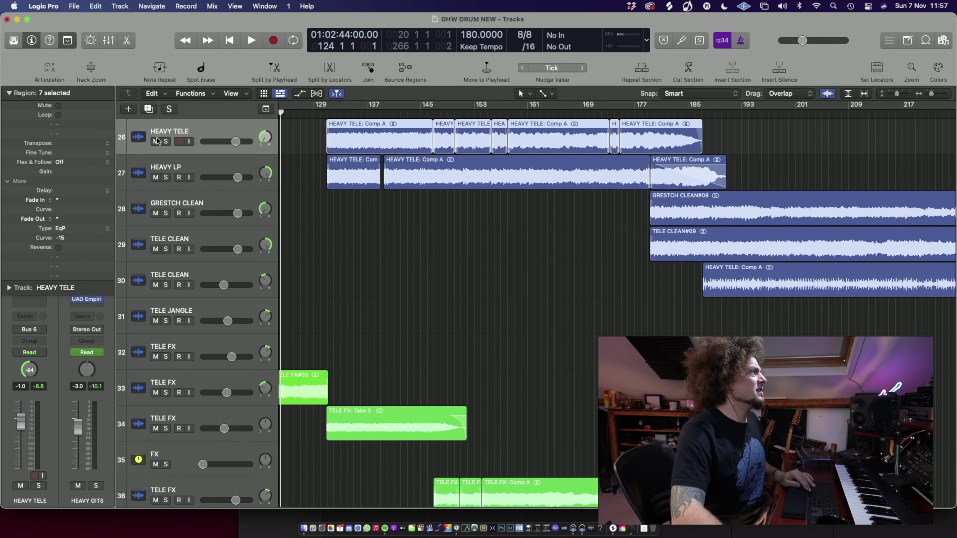
click(166, 141)
click(420, 112)
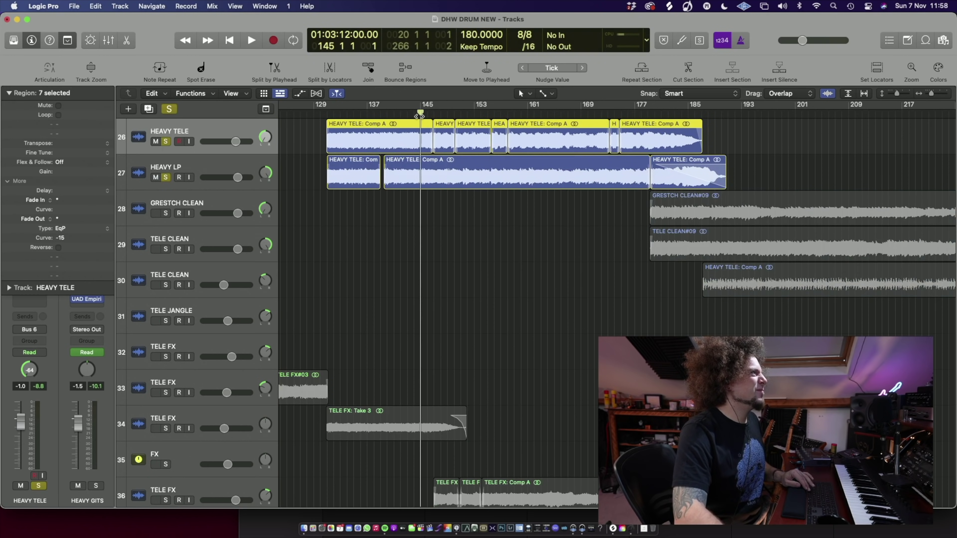
key(space)
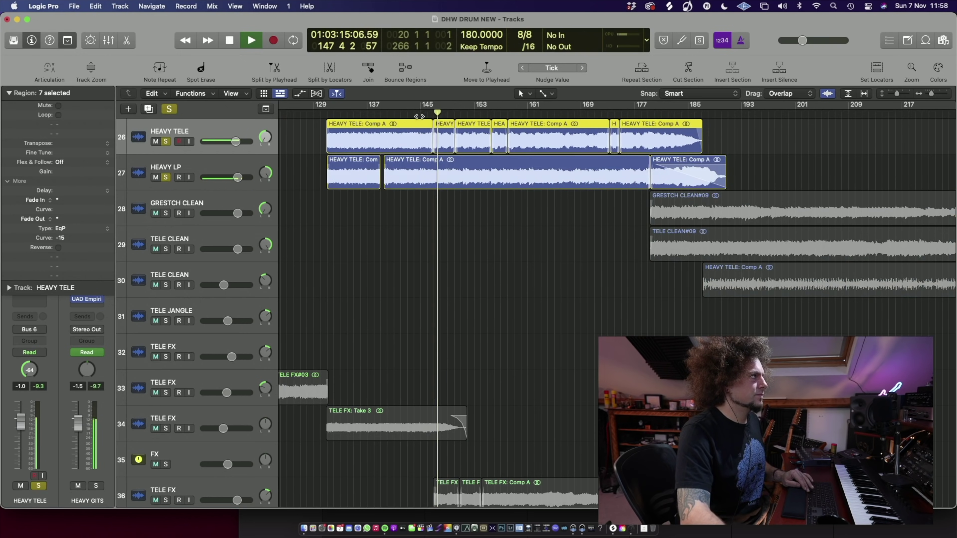
key(space)
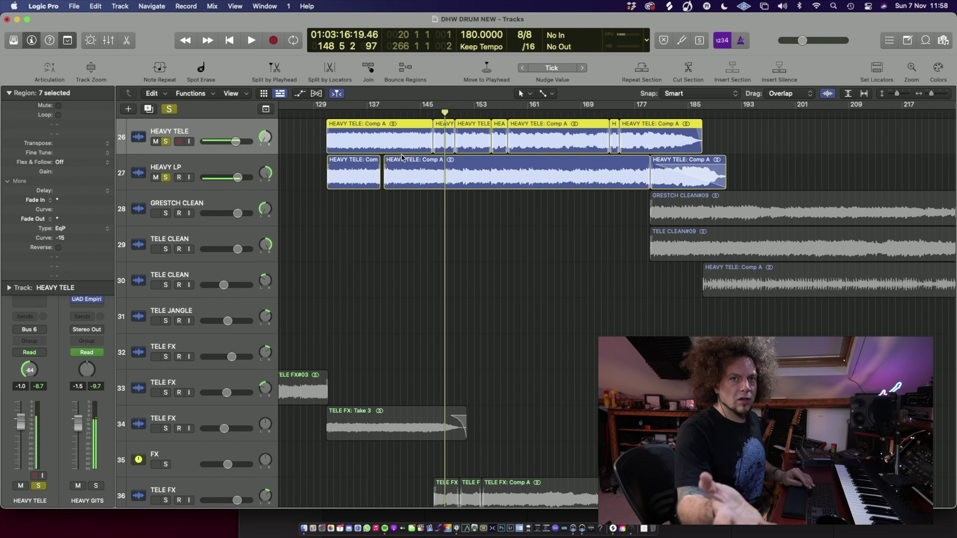
click(165, 142)
Step: Solo TELE FX track 34 with BASS HEAVY, HEAVY TELE and HEAVY LP, and play from bar 132
scroll(464, 247, down, 4)
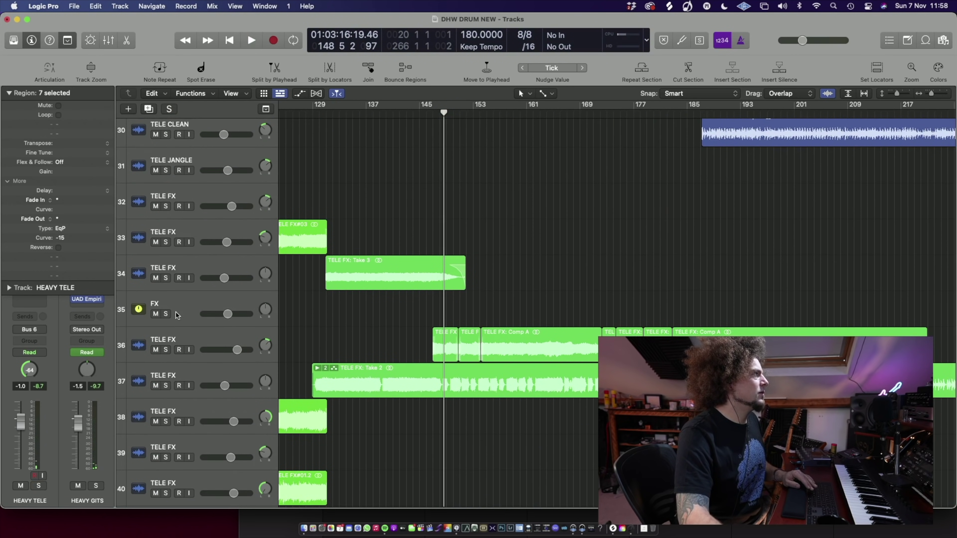
click(331, 106)
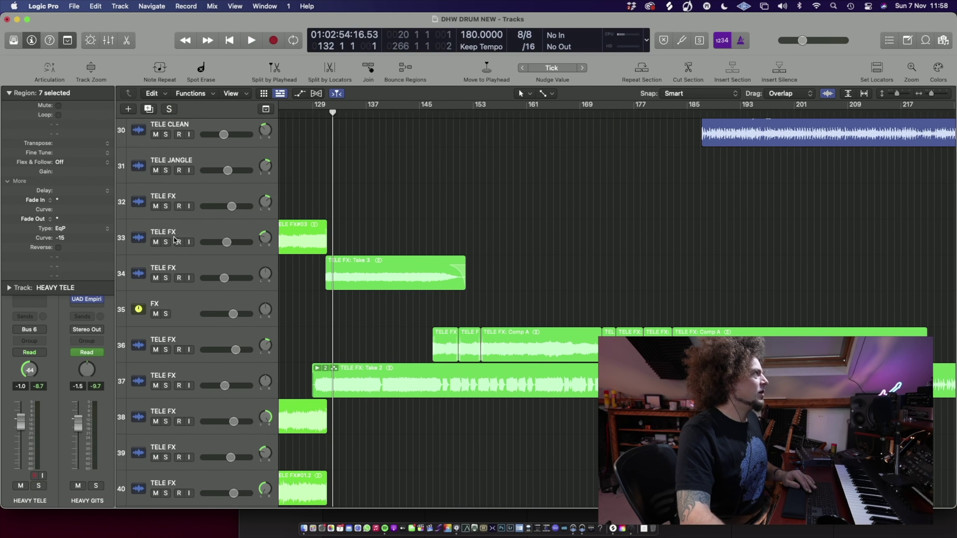
click(166, 278)
scroll(221, 140, up, 7)
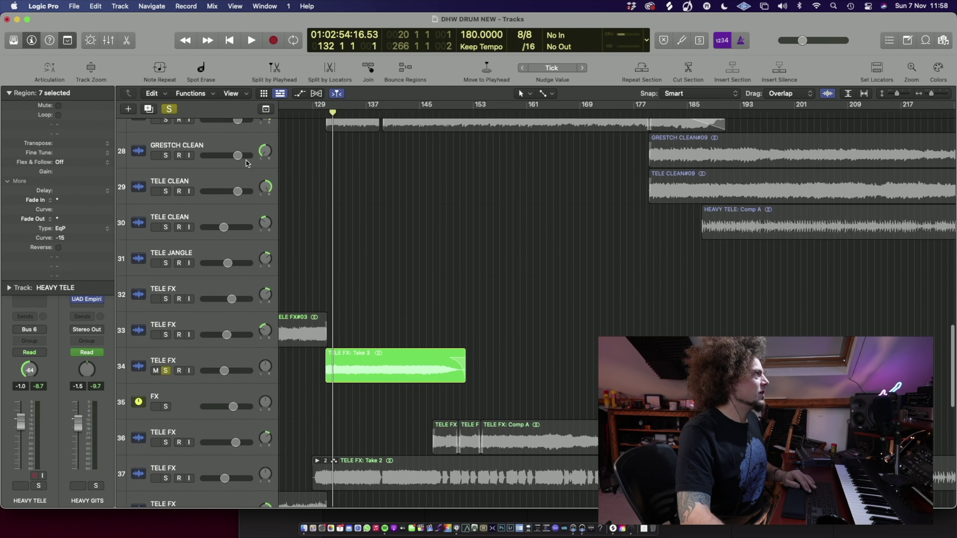
click(166, 218)
click(166, 252)
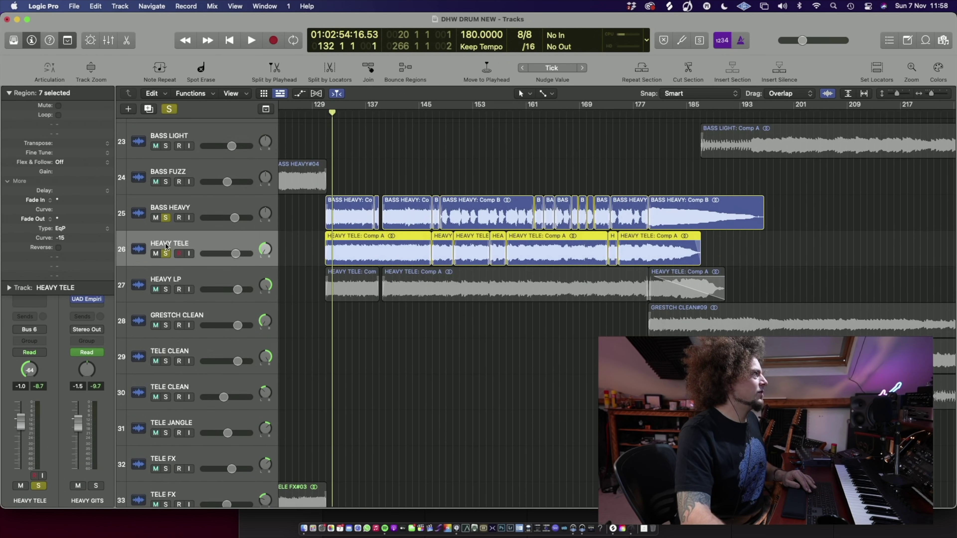
click(165, 289)
key(space)
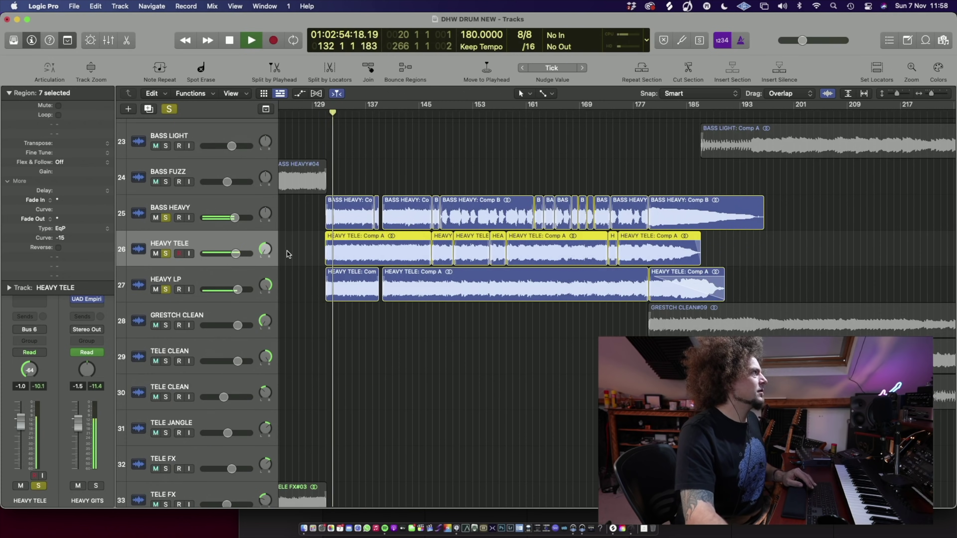
Step: Remove the bass and heavy guitars from the solo during playback, comparing TELE FX track 34 alone and with HEAVY LP
scroll(185, 163, down, 2)
scroll(185, 163, up, 2)
click(165, 217)
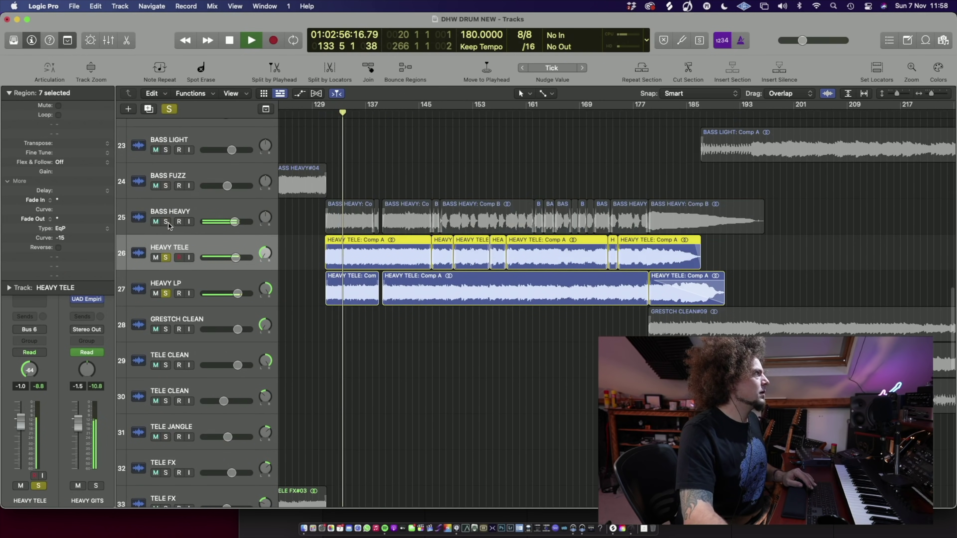
scroll(167, 128, down, 9)
scroll(167, 128, up, 8)
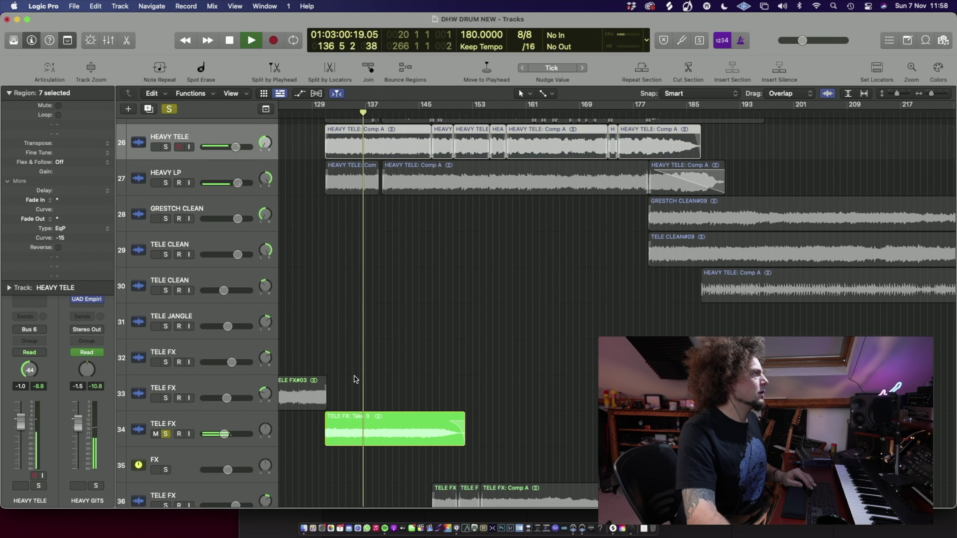
scroll(288, 335, up, 2)
click(167, 237)
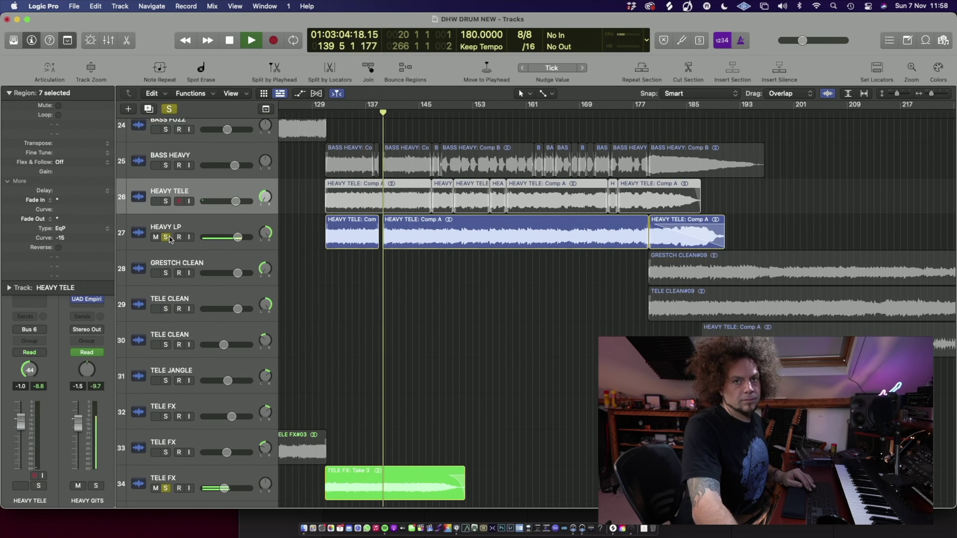
Step: Add TELE FX tracks 36 and 37 to the solo, stop playback, and leave only track 37 soloed
scroll(204, 301, down, 5)
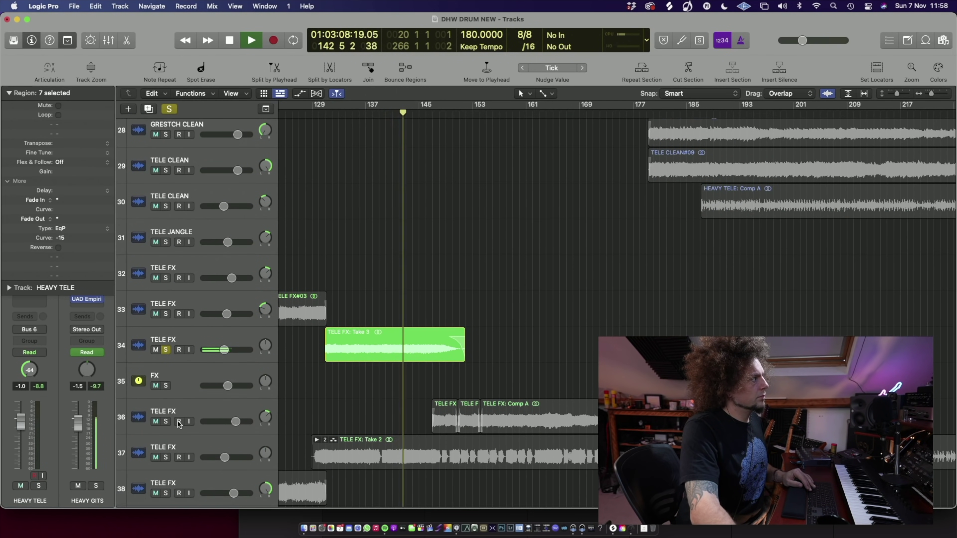
click(166, 422)
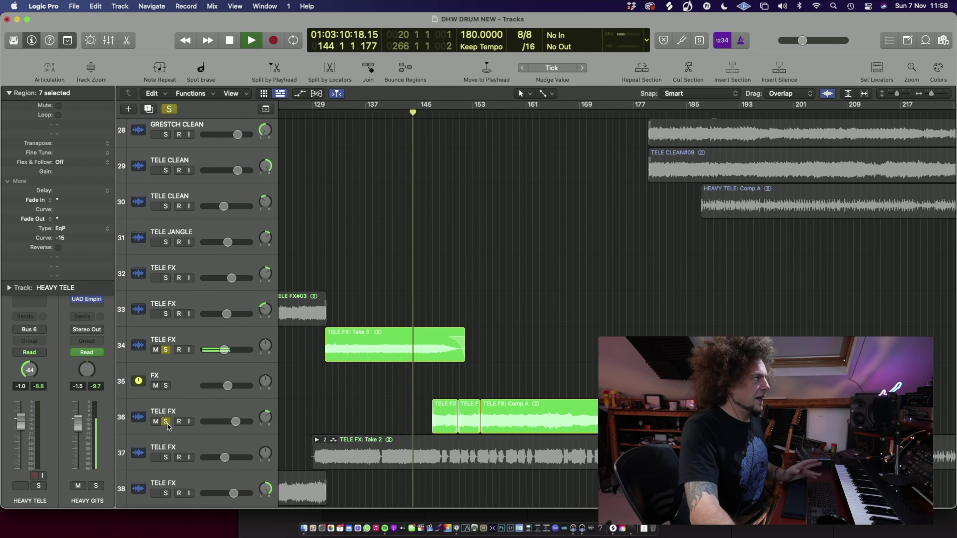
click(167, 457)
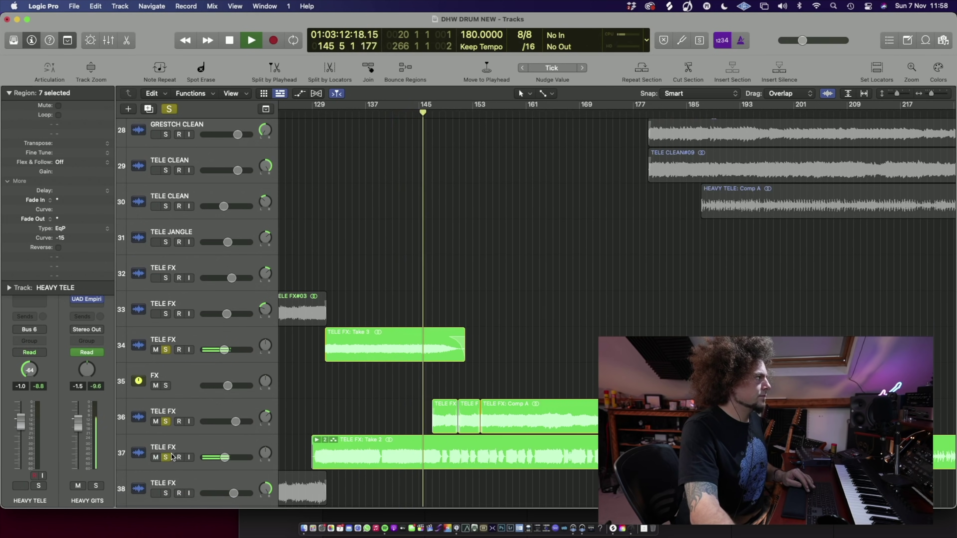
key(space)
click(166, 422)
click(163, 350)
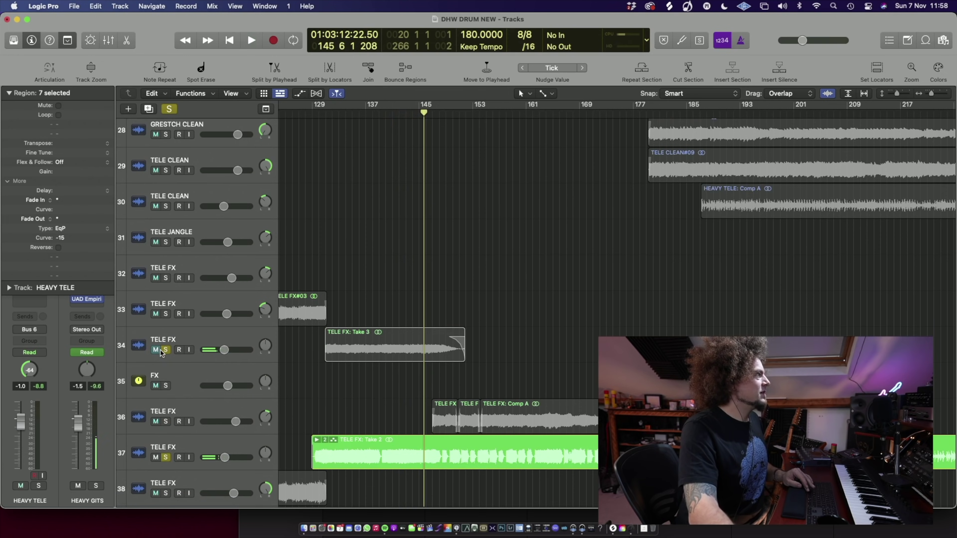
Step: Clear the HEAVY LP solo and play TELE FX track 37 alone briefly from around the start of its region
scroll(163, 301, up, 5)
click(167, 296)
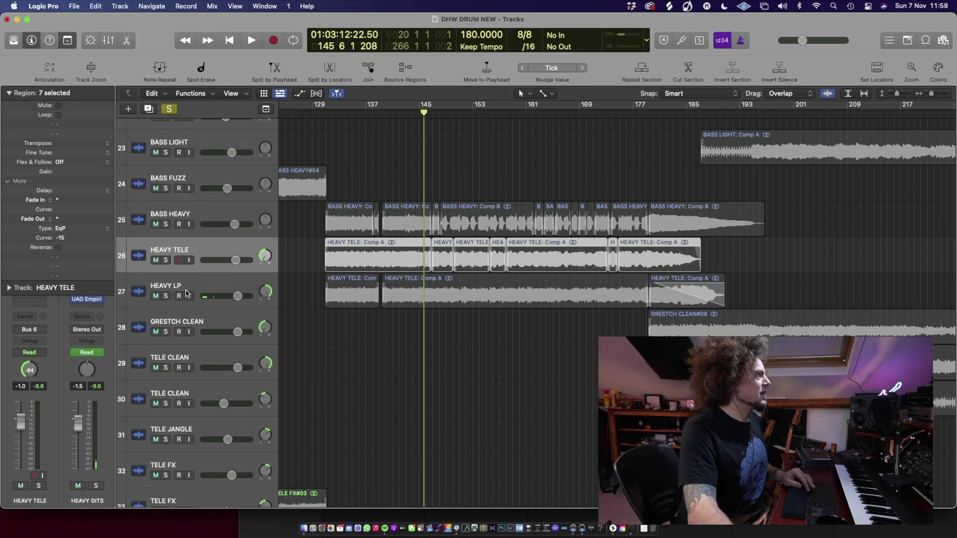
scroll(309, 223, down, 5)
click(318, 120)
key(space)
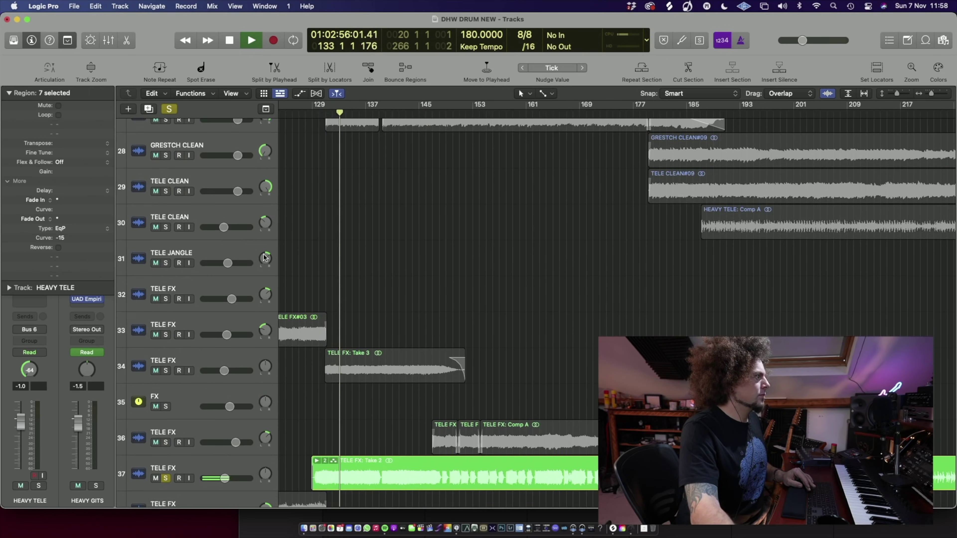
key(space)
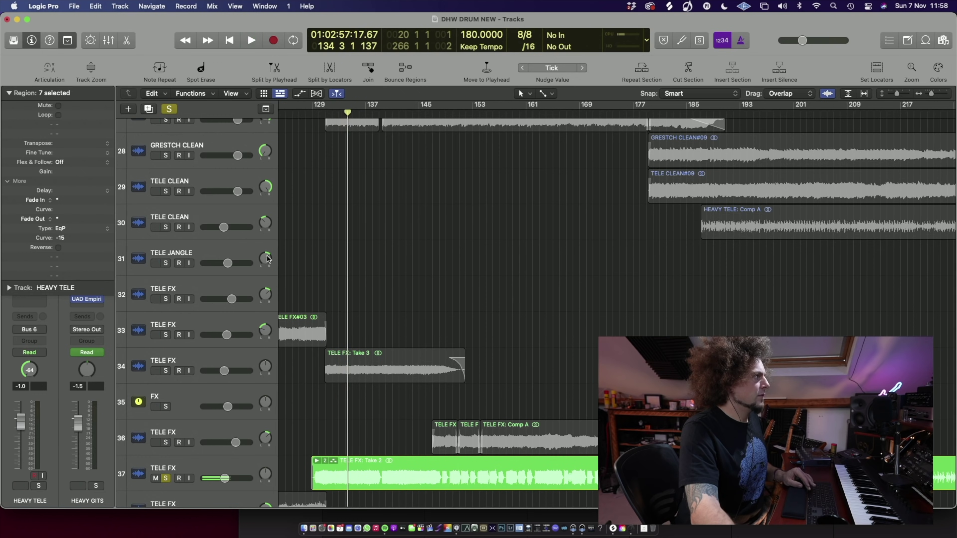
Step: Resume playback and add TELE FX track 34, HEAVY LP and HEAVY TELE to the solo alongside track 37
key(space)
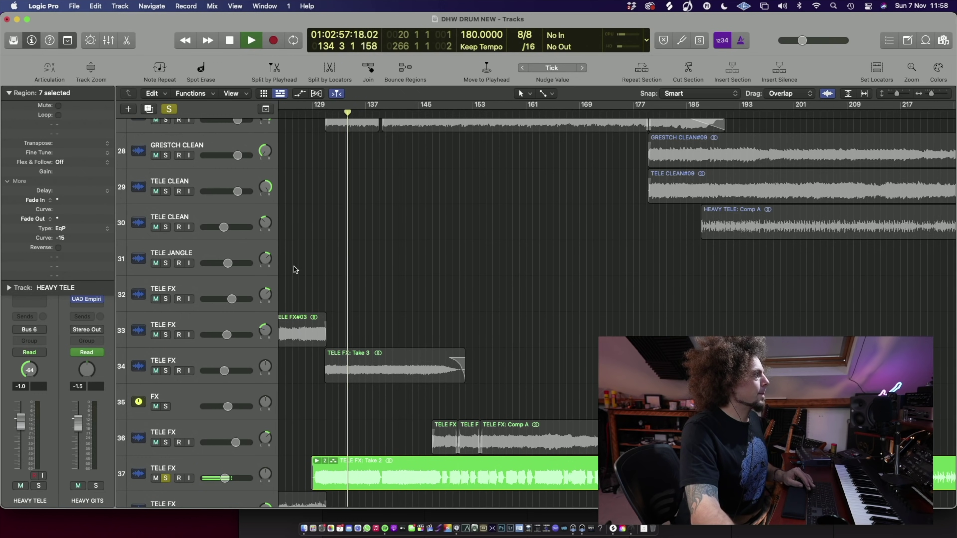
scroll(180, 301, up, 1)
click(166, 383)
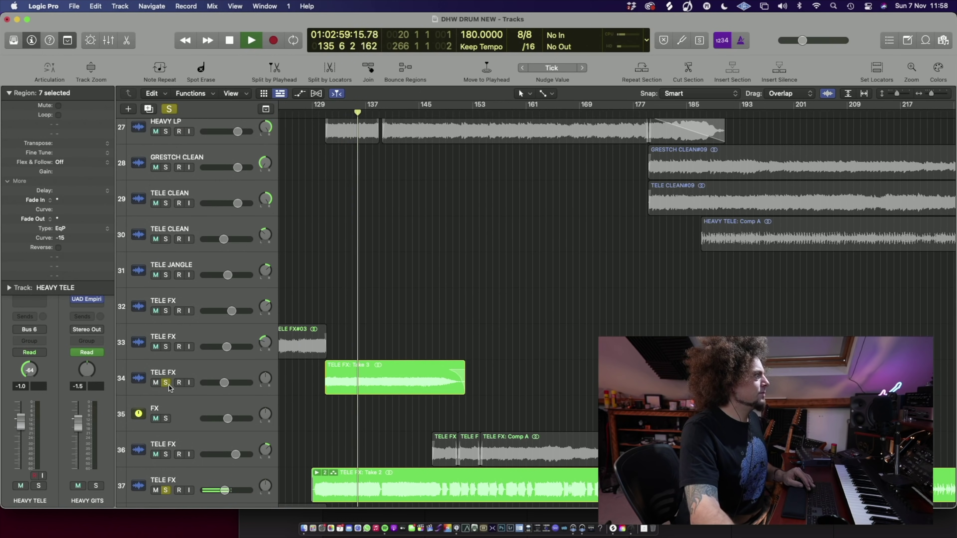
scroll(187, 243, up, 5)
click(165, 230)
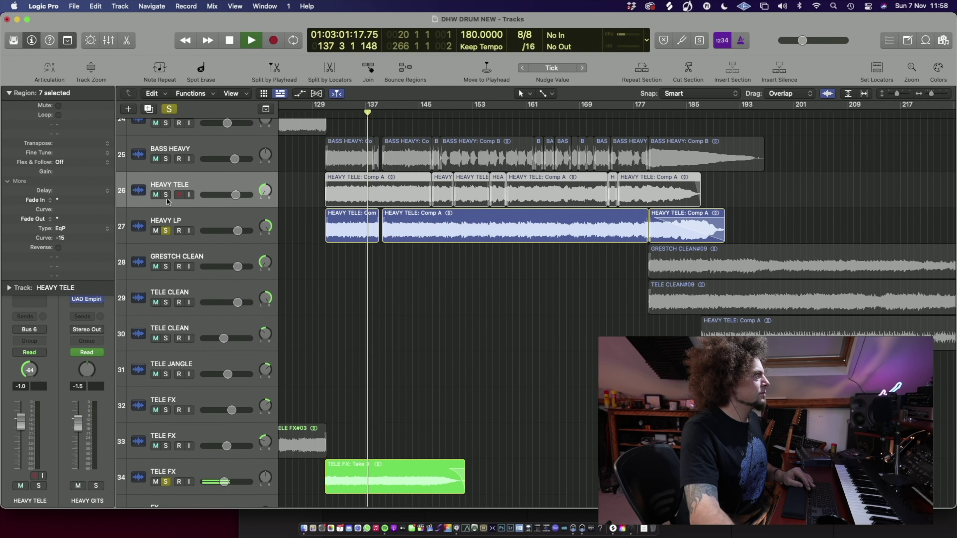
click(165, 194)
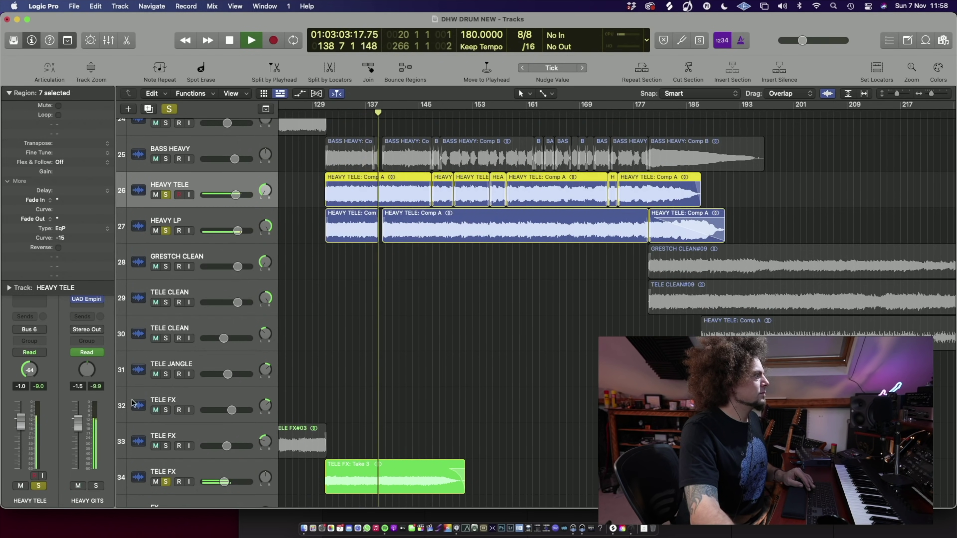
Step: Toggle TELE FX track 37's solo off and on during playback to compare the mix with and without it, and stop
scroll(151, 448, down, 4)
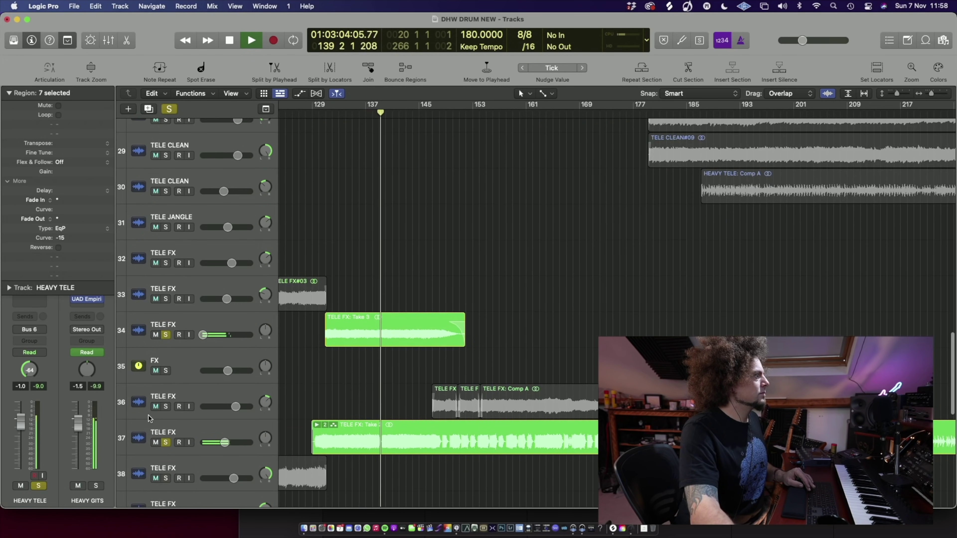
click(165, 443)
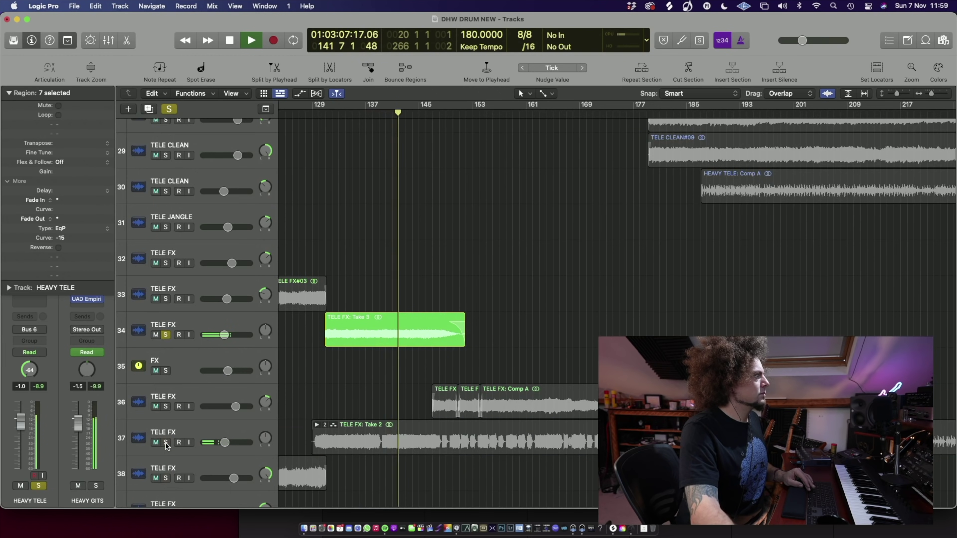
click(166, 442)
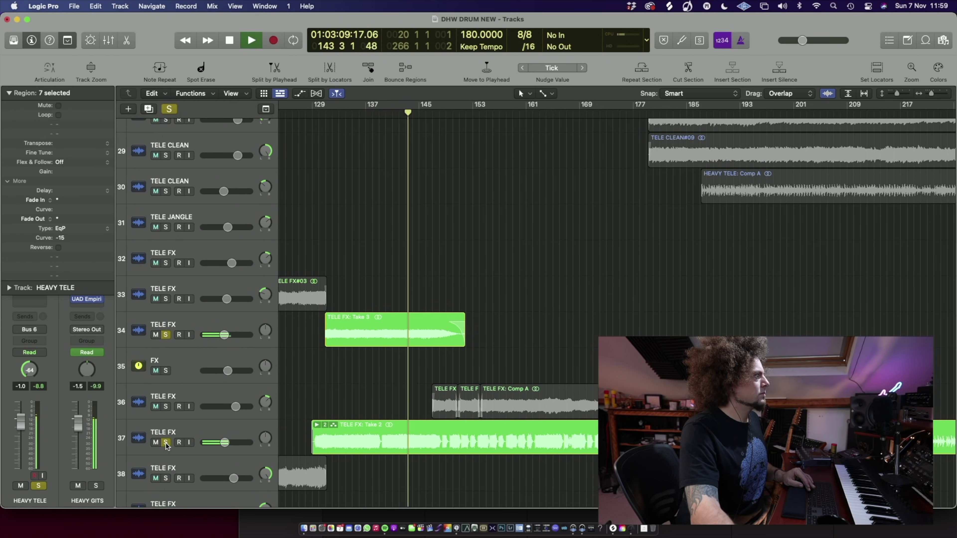
click(166, 442)
click(165, 442)
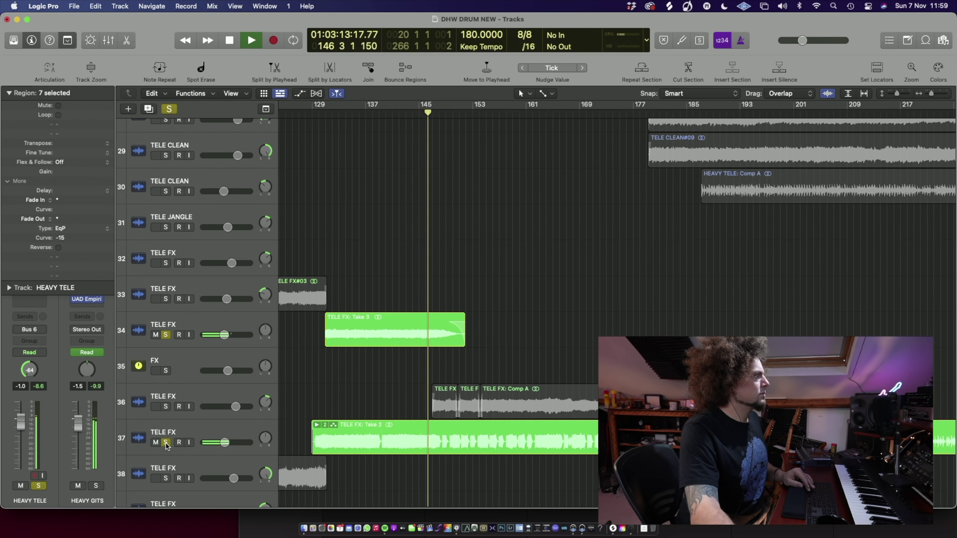
key(space)
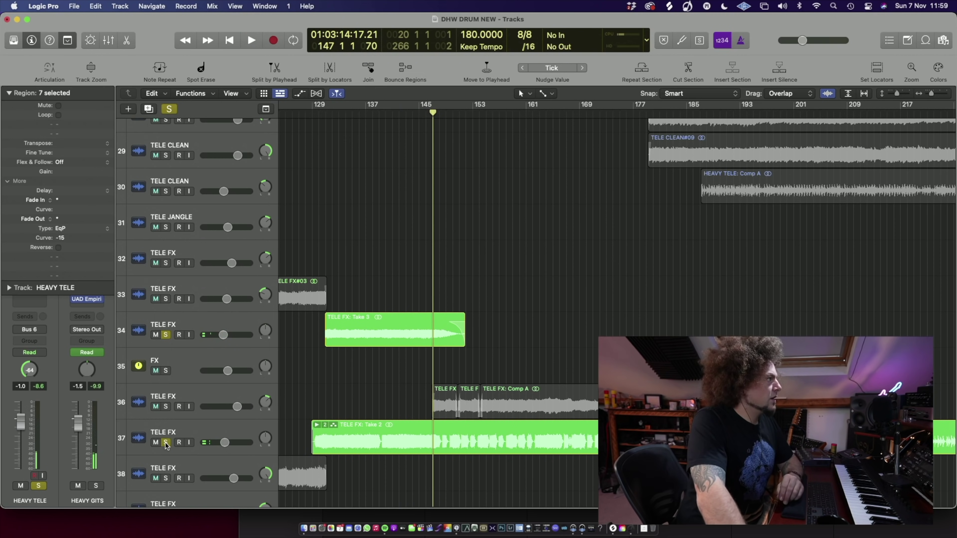
Step: Clear the existing solos, solo TELE FX track 36 with HEAVY LP, and play from bar 147
click(166, 406)
click(169, 109)
click(165, 407)
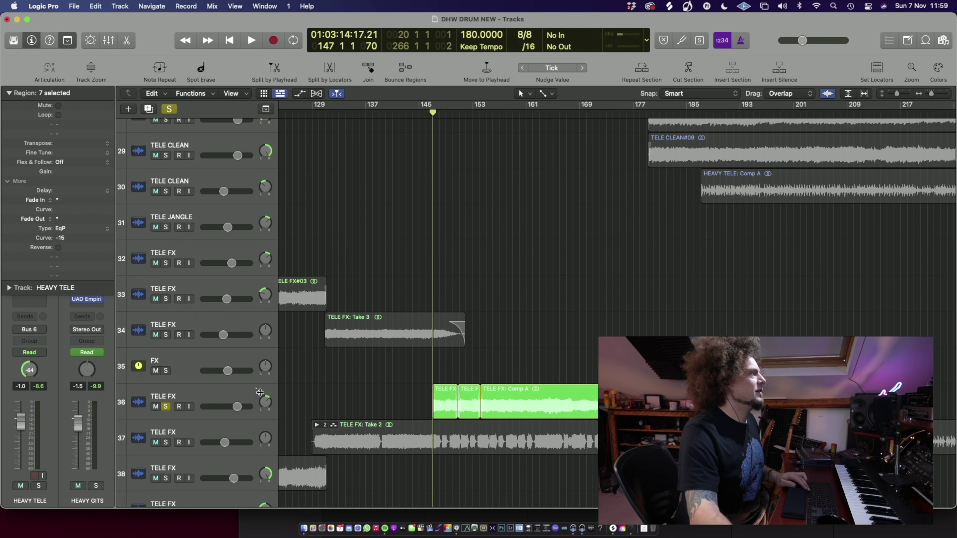
scroll(180, 264, up, 5)
scroll(184, 213, down, 6)
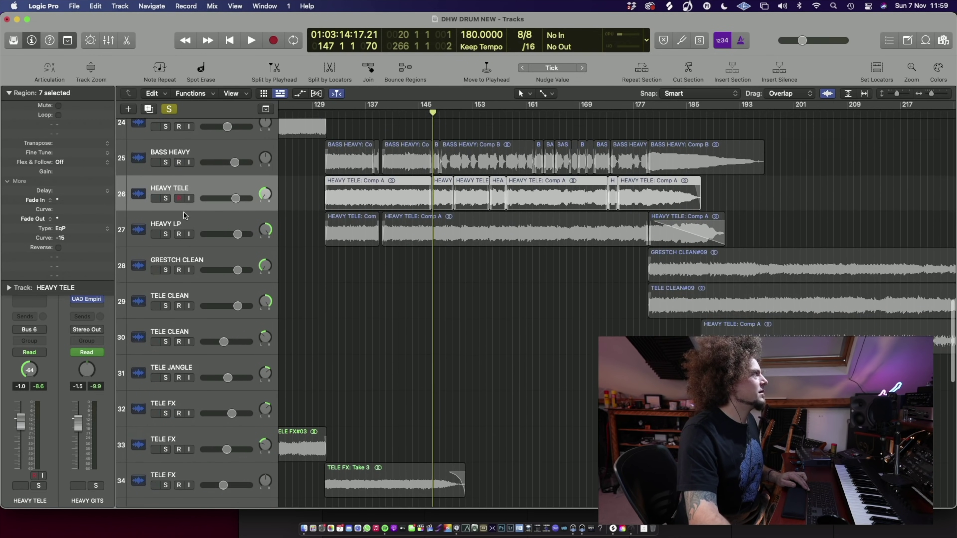
key(space)
scroll(178, 184, up, 6)
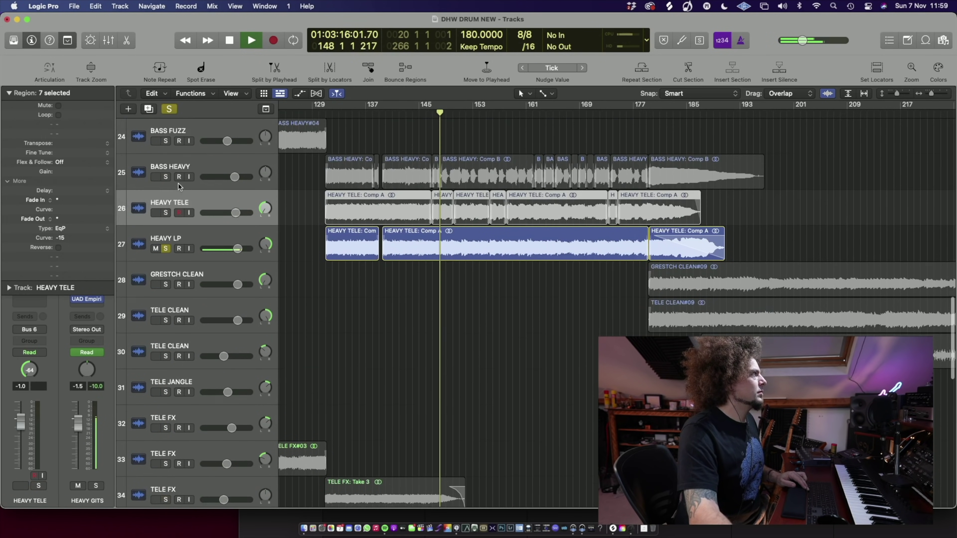
scroll(200, 270, down, 4)
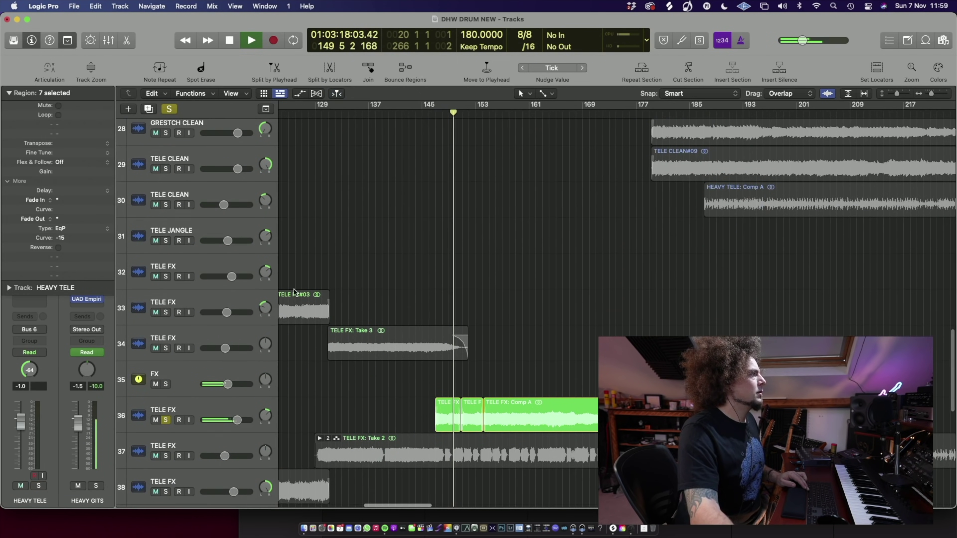
scroll(226, 282, up, 5)
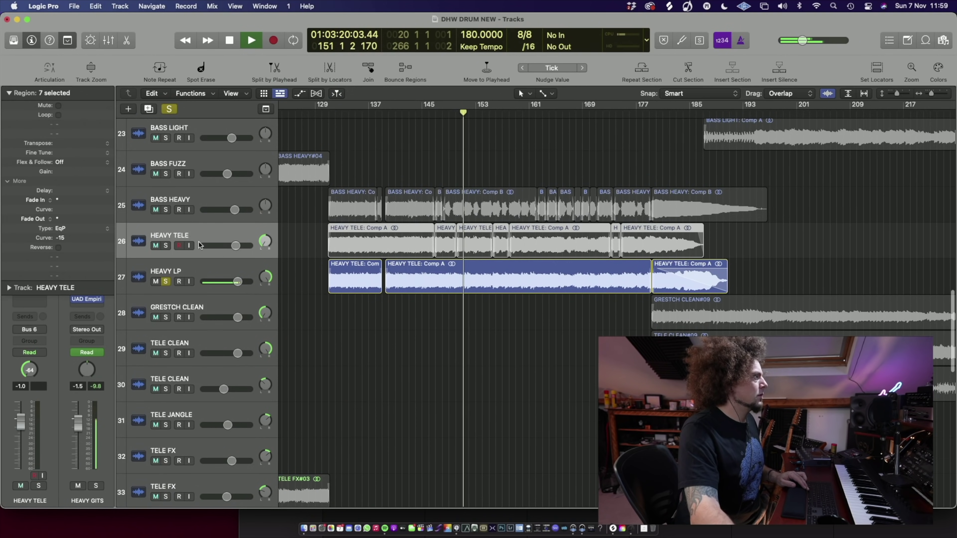
Step: Add BASS HEAVY to the solo briefly during playback, and remove it and HEAVY LP to leave TELE FX track 36 alone
click(166, 209)
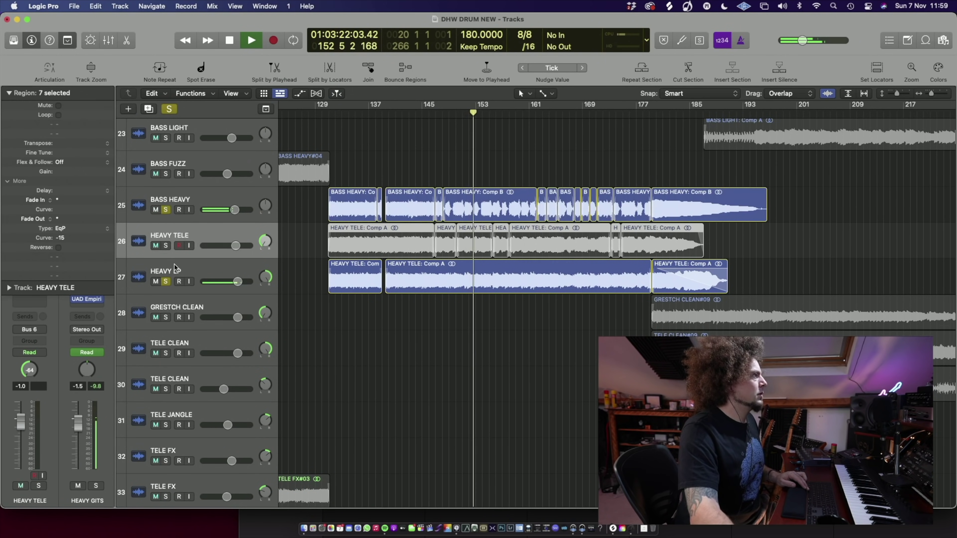
click(166, 210)
scroll(165, 211, down, 4)
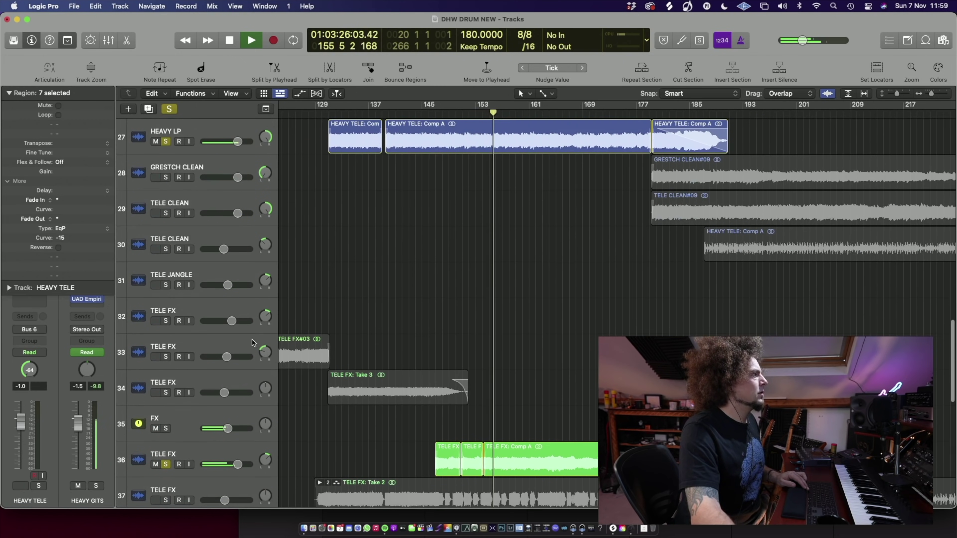
click(166, 145)
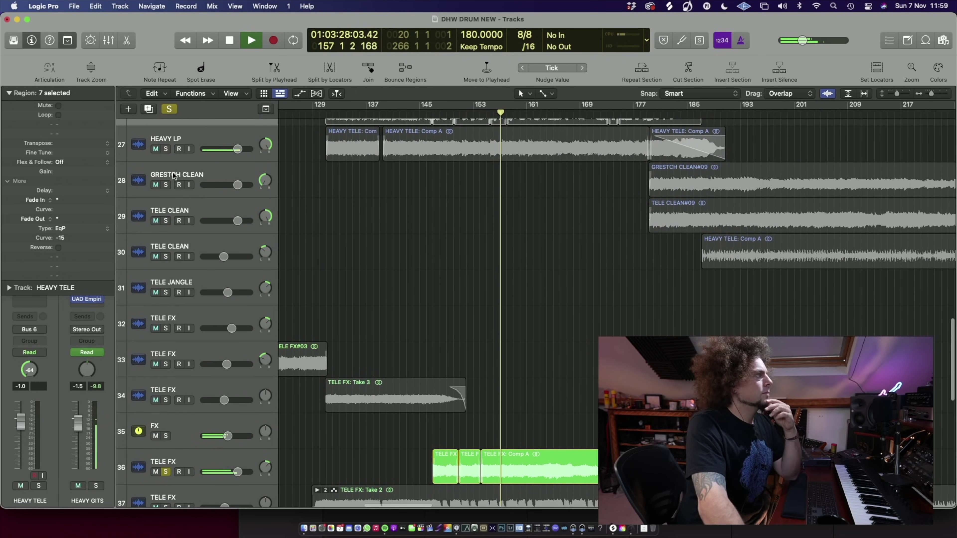
Step: Add HEAVY LP back to the solo and listen to it together with TELE FX track 36
scroll(165, 176, down, 1)
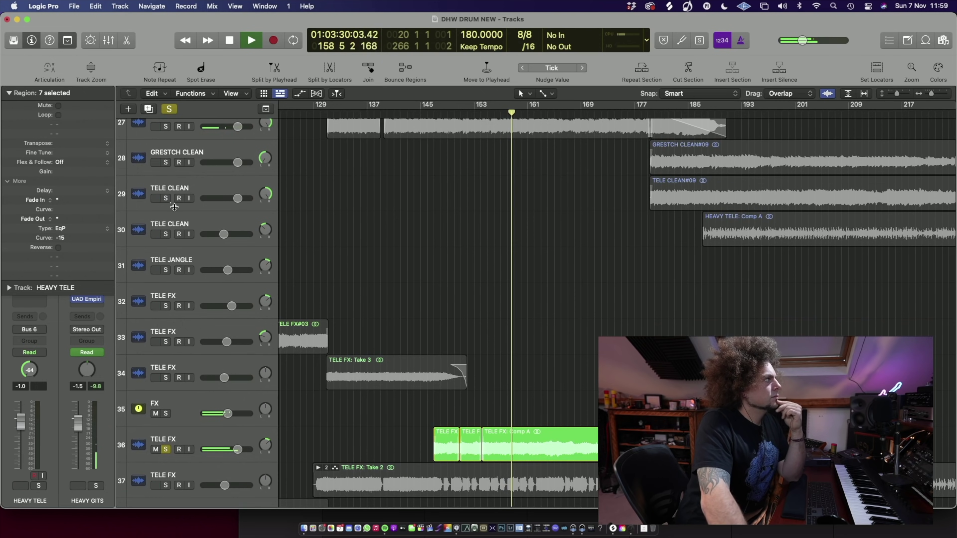
scroll(168, 143, up, 2)
scroll(168, 140, up, 1)
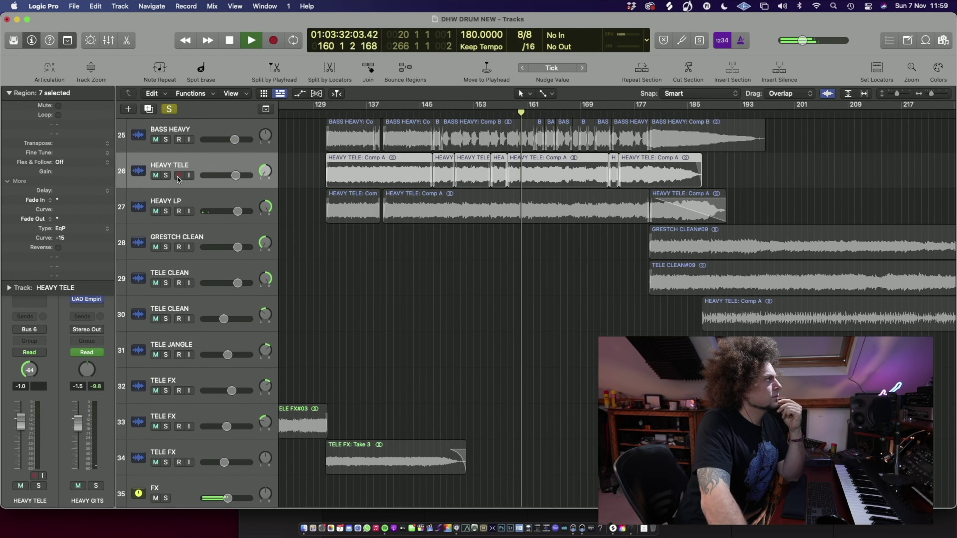
click(166, 213)
scroll(404, 279, down, 5)
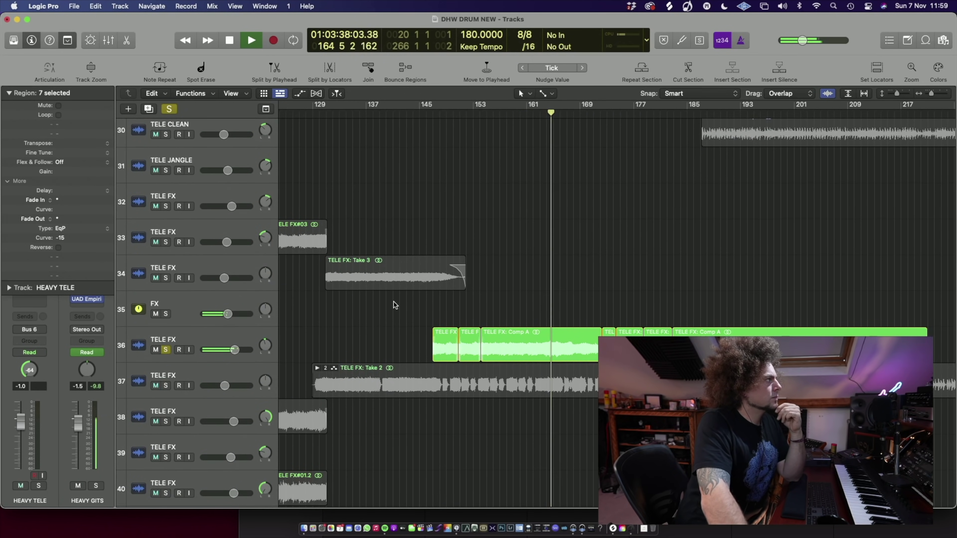
scroll(228, 282, up, 3)
scroll(227, 283, down, 2)
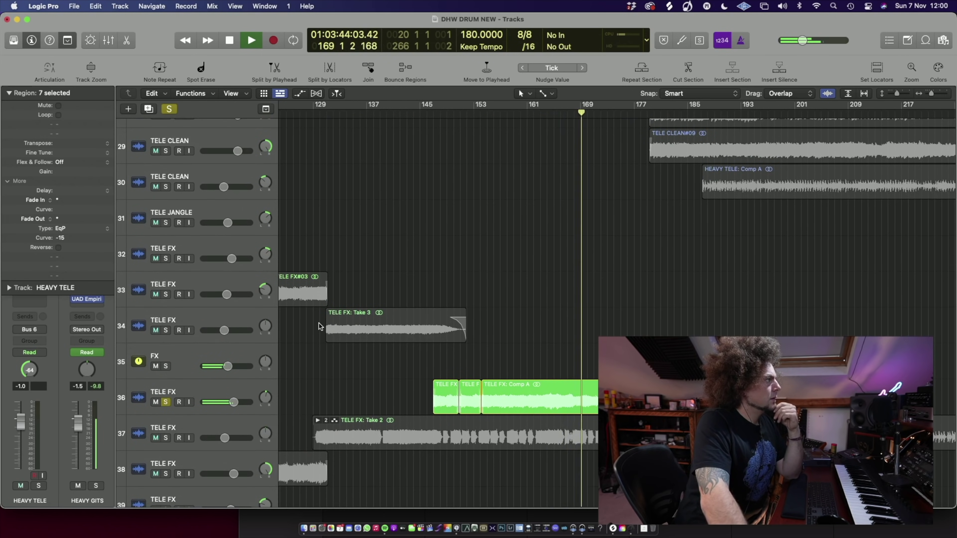
Step: Show track automation, stop playback, and display the Pan automation for TELE FX track 36
click(244, 384)
key(a)
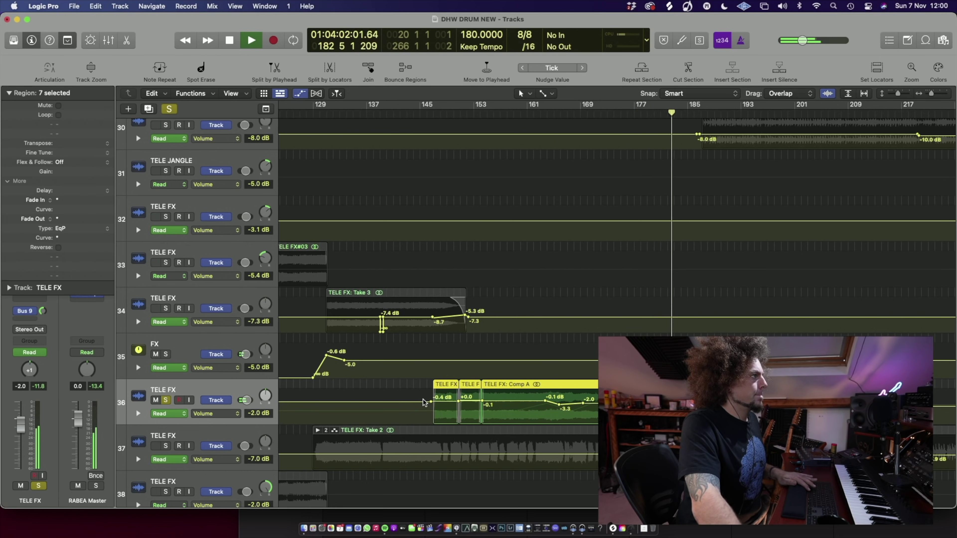
key(space)
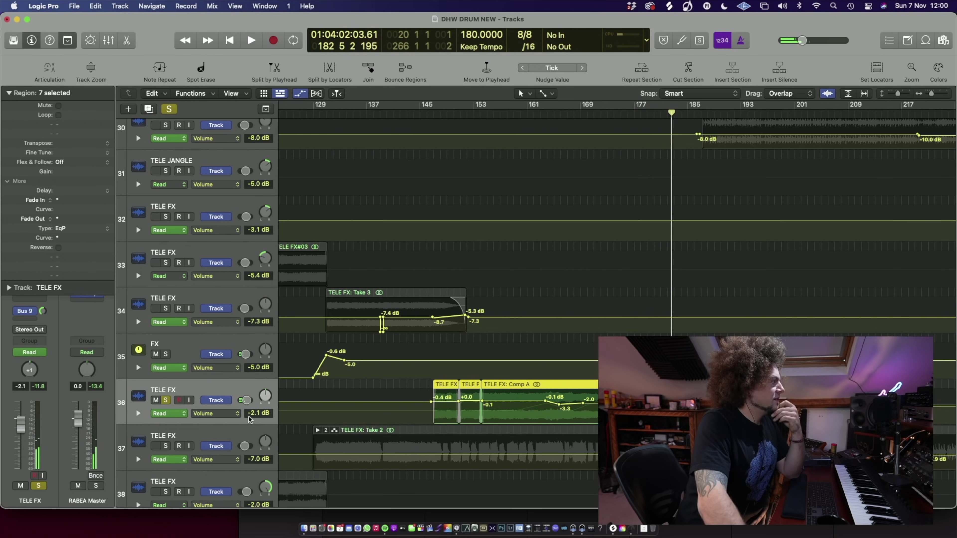
click(236, 413)
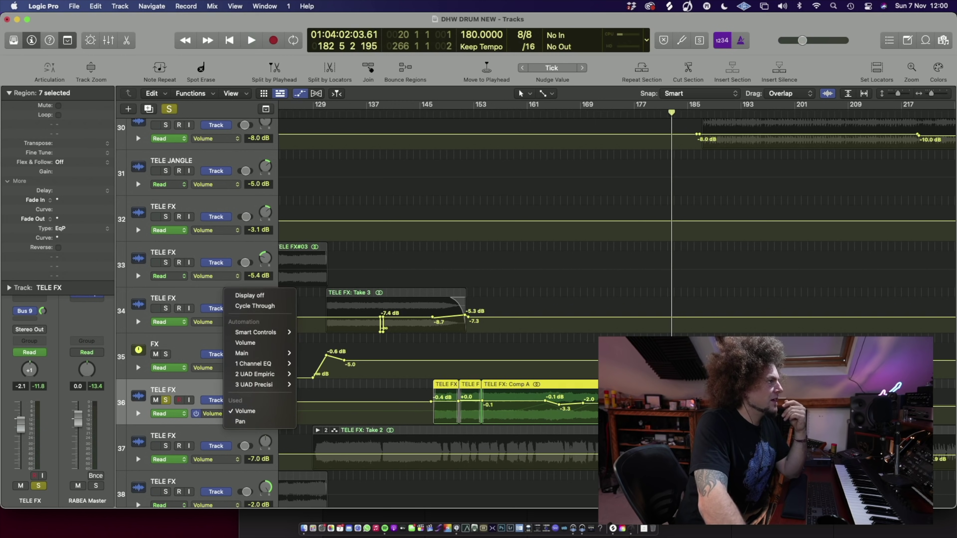
click(240, 421)
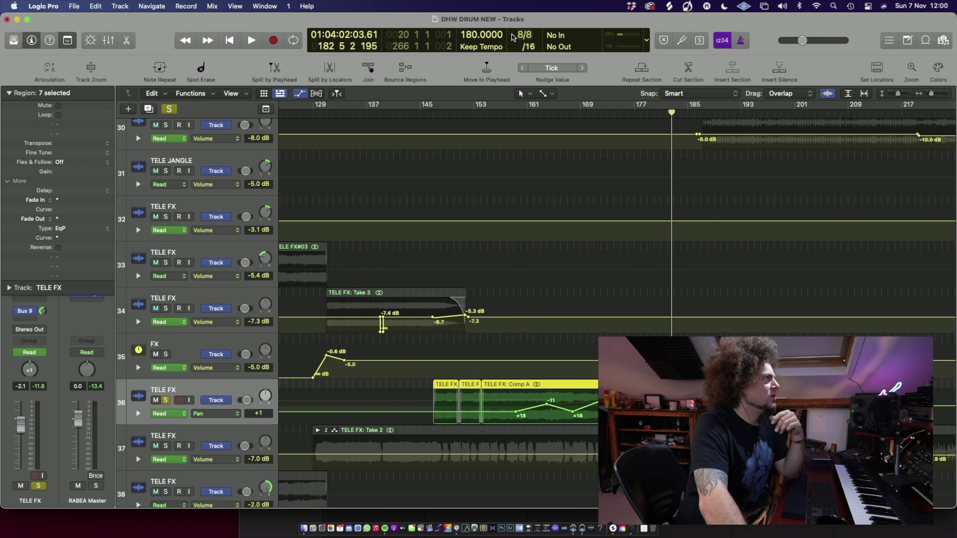
Step: Play TELE FX track 36 from bar 160 to follow its pan automation, keeping the file browser closed
click(519, 115)
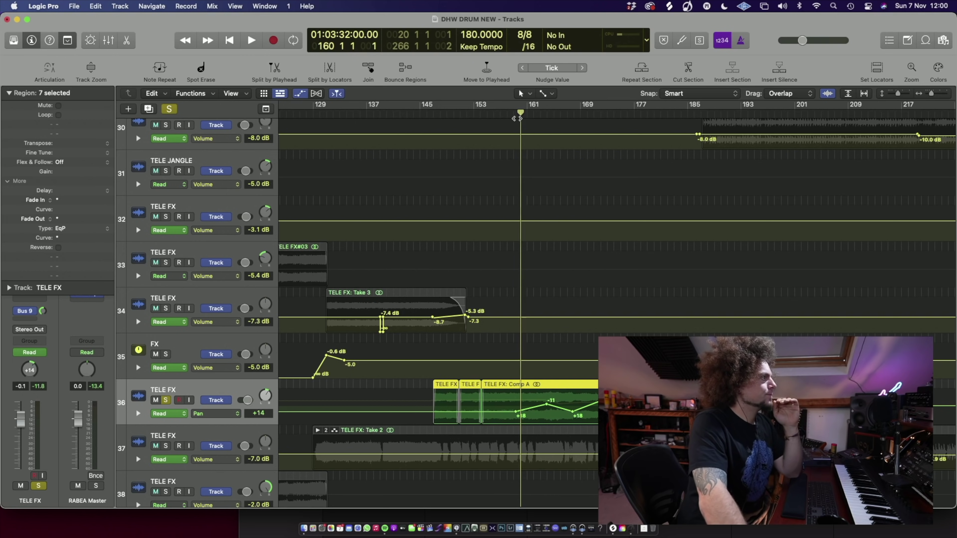
key(space)
key(f)
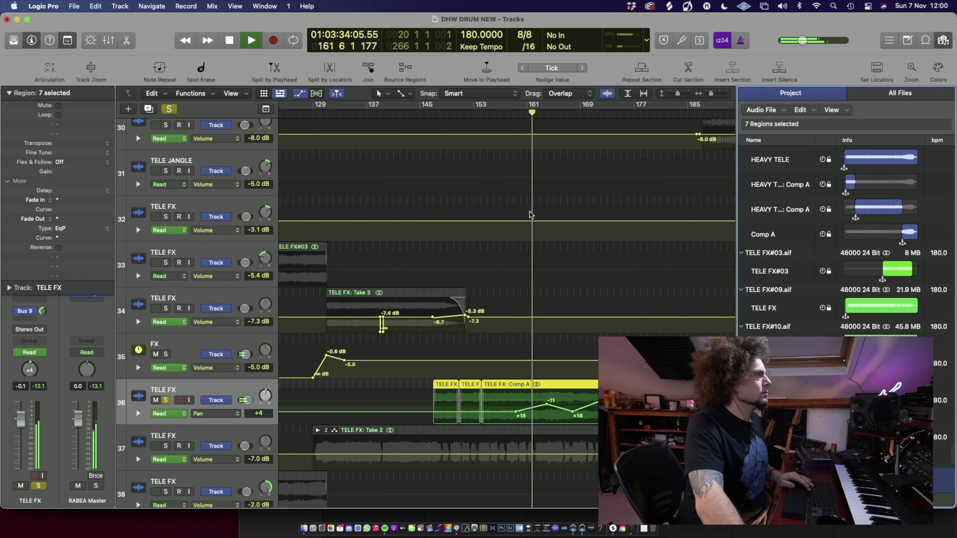
key(f)
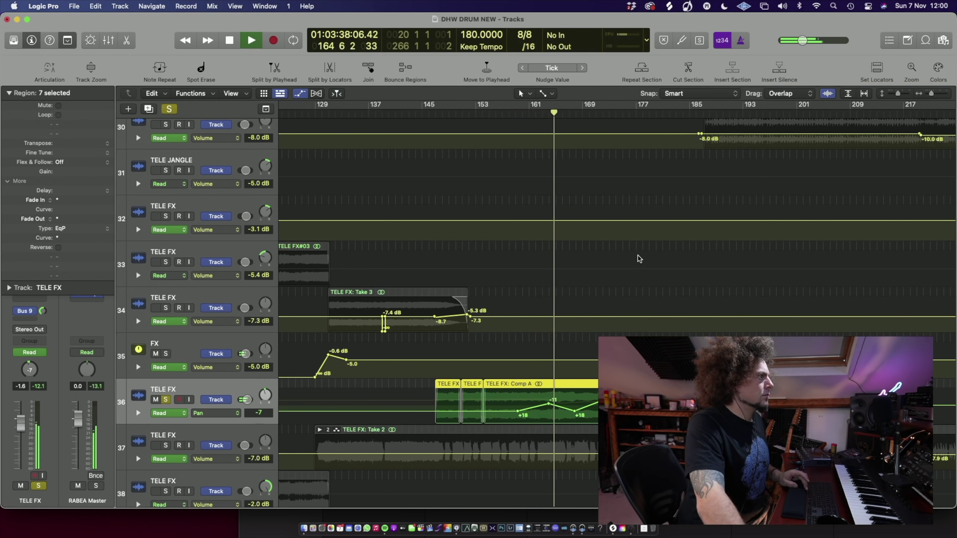
Step: Adjust TELE FX track 36's pan automation near bar 171 during playback, stop, and hide the automation lanes
scroll(650, 211, up, 2)
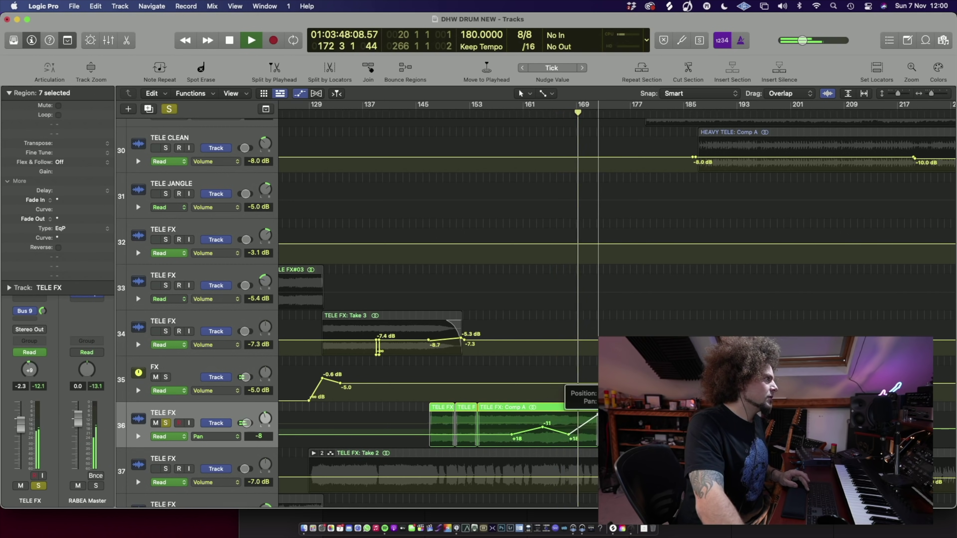
click(595, 414)
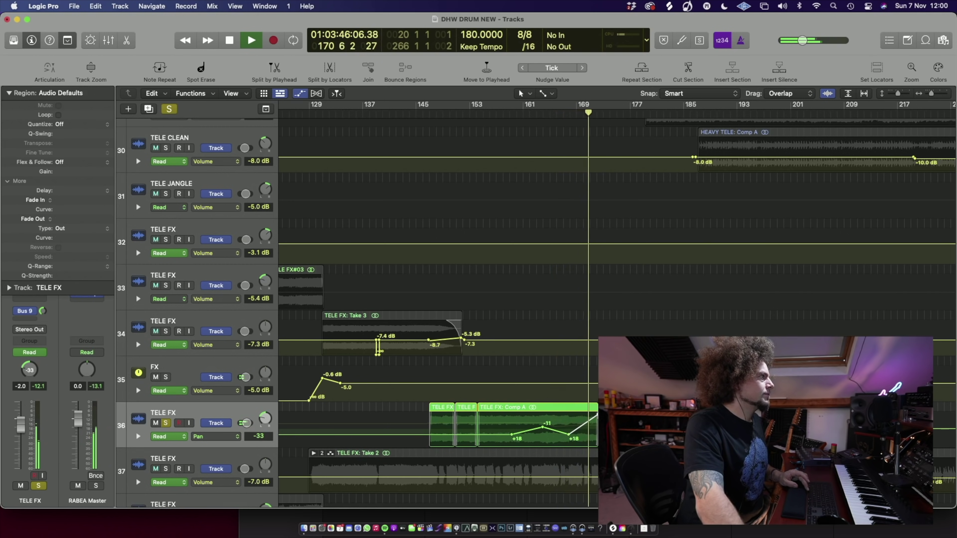
mouse_move(595, 414)
mouse_down()
mouse_move(595, 447)
mouse_move(596, 425)
mouse_up()
key(space)
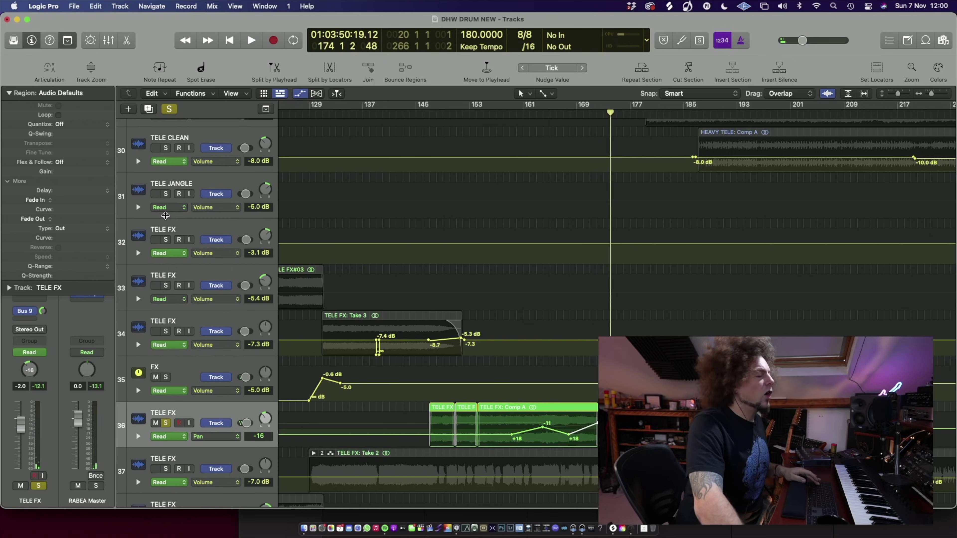
key(a)
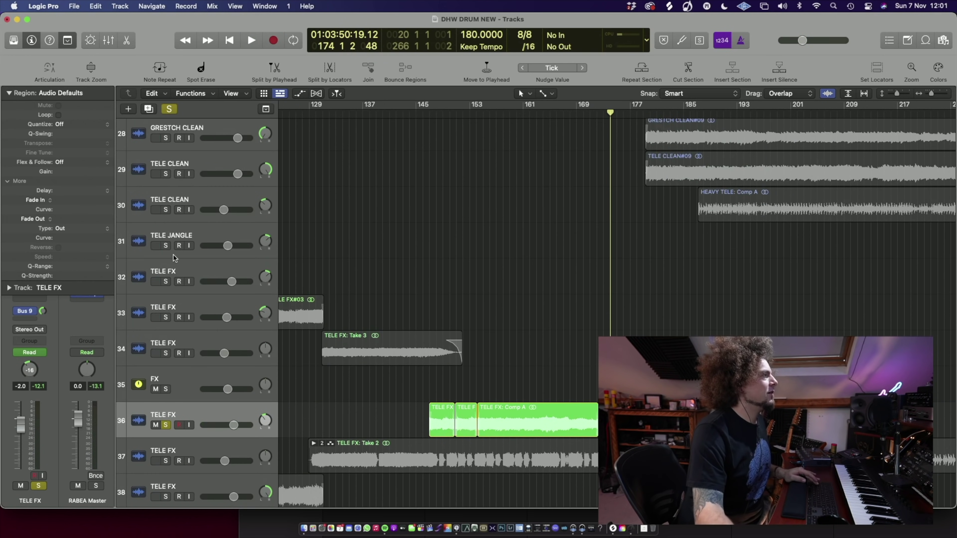
Step: Select all the regions on TELE FX track 36 and look along them across the timeline
click(220, 411)
scroll(478, 412, right, 10)
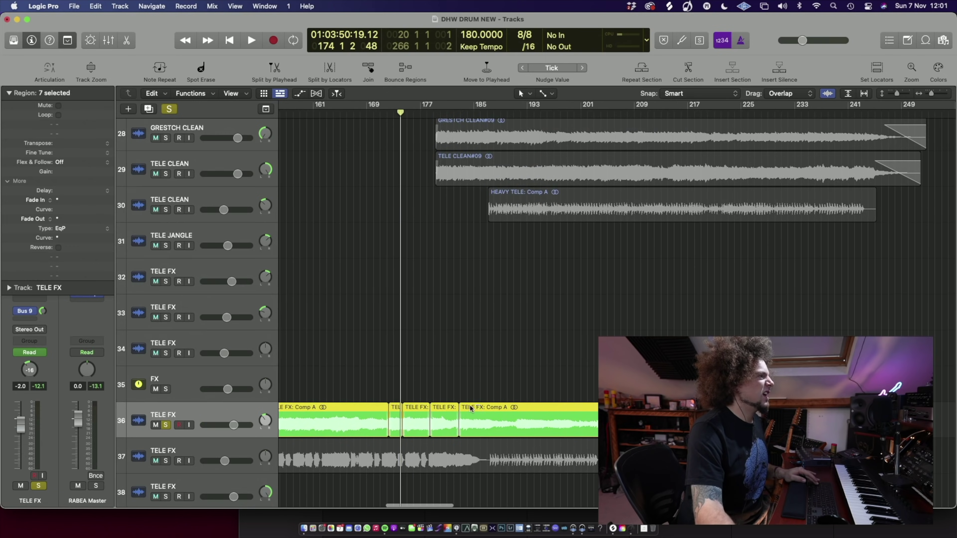
scroll(478, 412, left, 7)
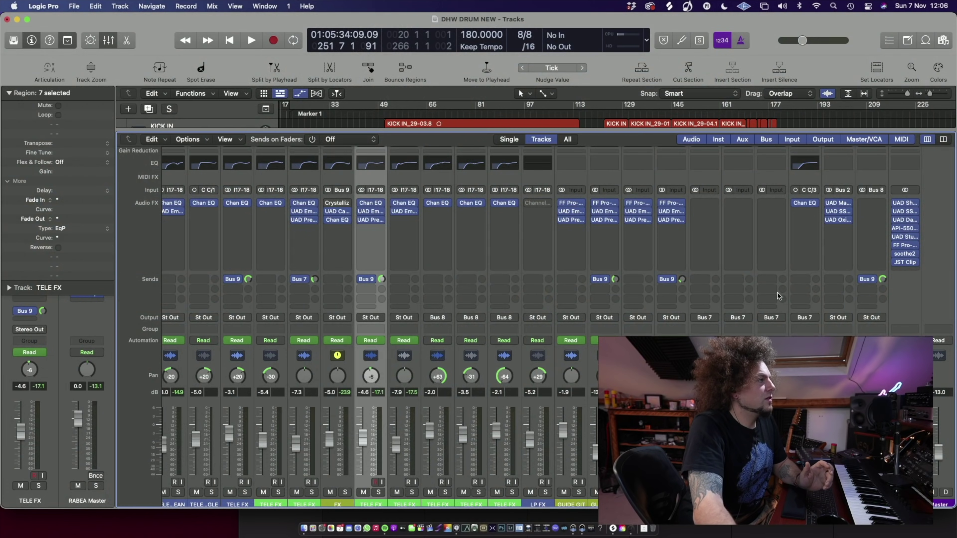
Step: Solo the HEAVY GITS bus and play it from about bar 143 with the mixer shown
scroll(778, 295, left, 15)
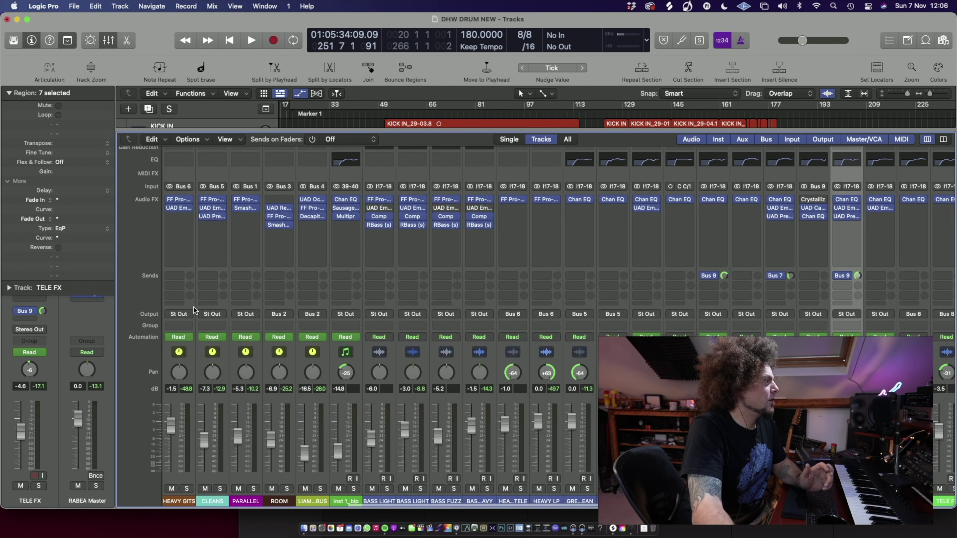
scroll(195, 310, left, 5)
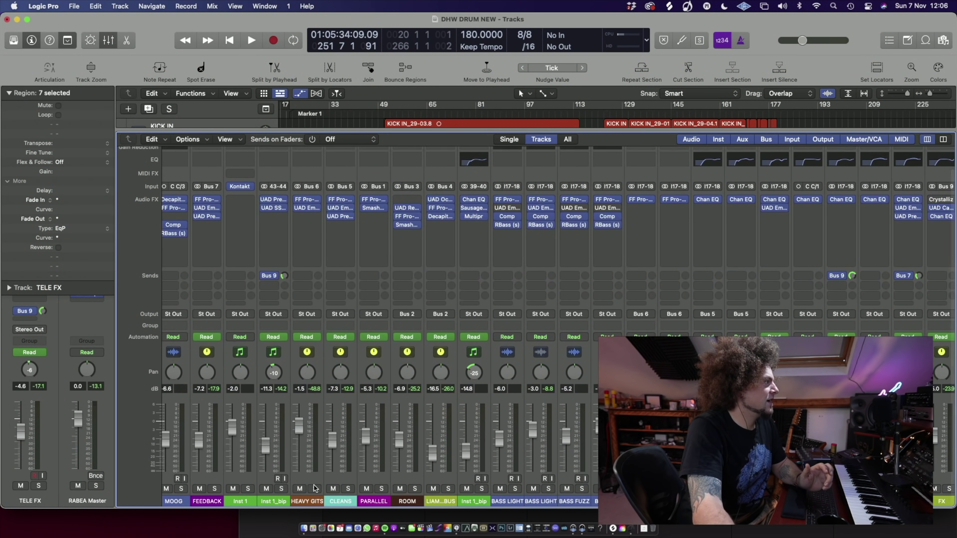
key(x)
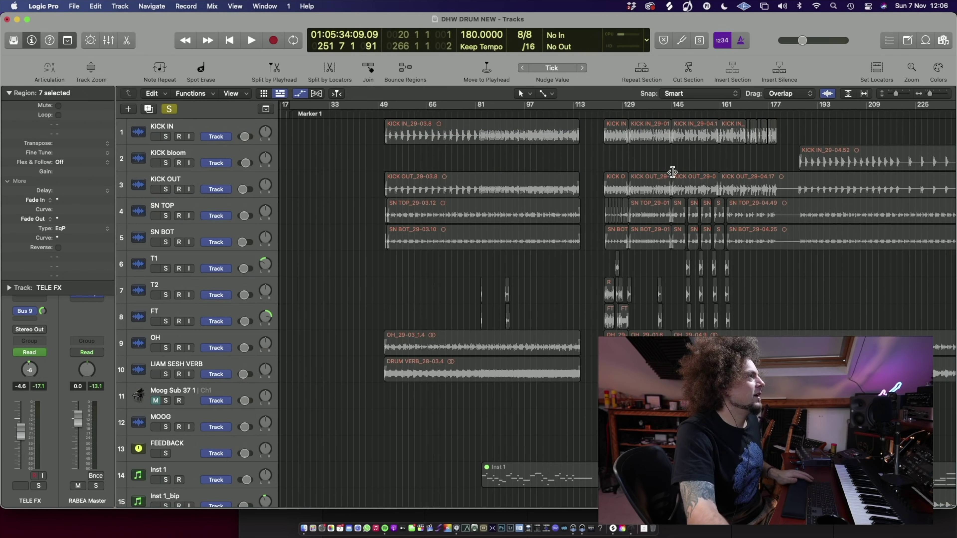
scroll(672, 172, down, 5)
scroll(480, 132, down, 10)
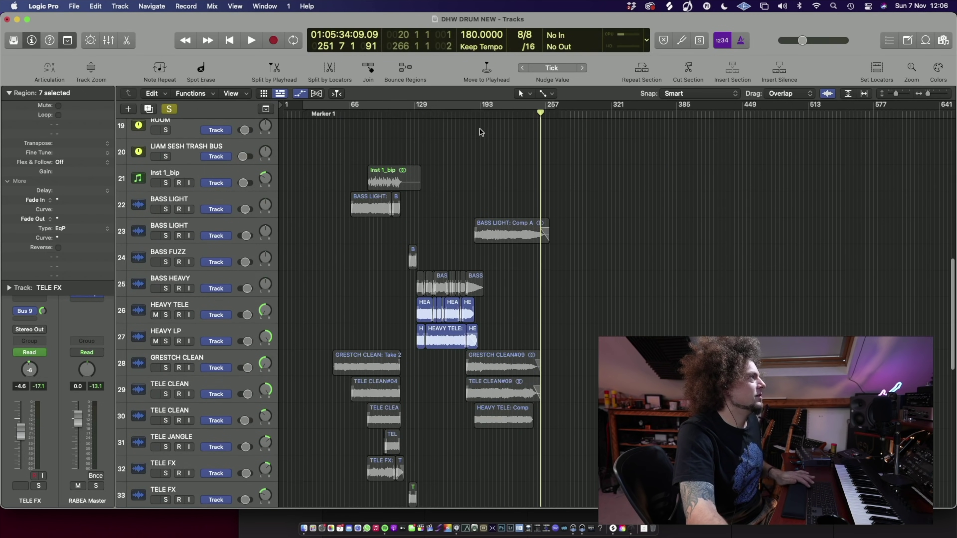
click(429, 113)
key(space)
key(x)
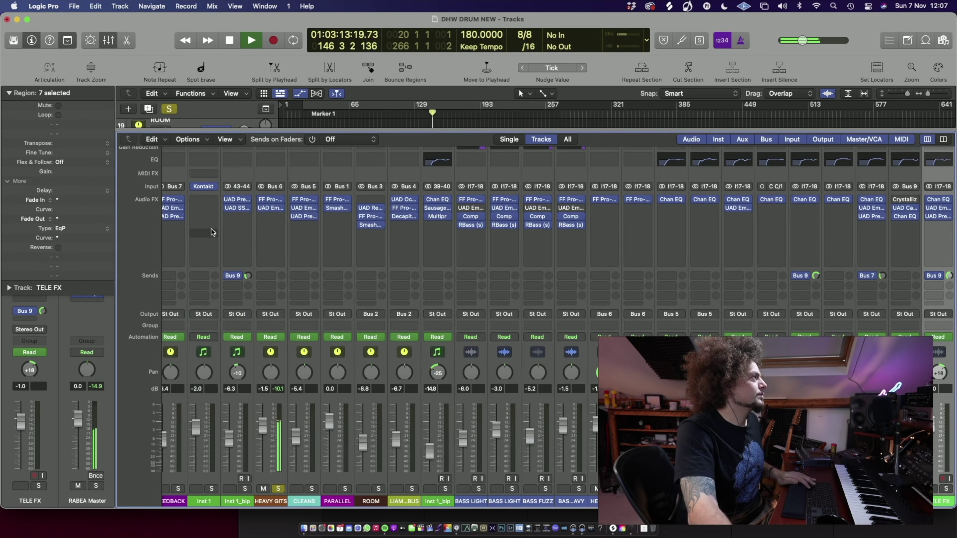
Step: Stop playback, open the Pro-Q 3 equalizer on the HEAVY GITS bus, and examine its low-mid and high bands
key(space)
click(272, 200)
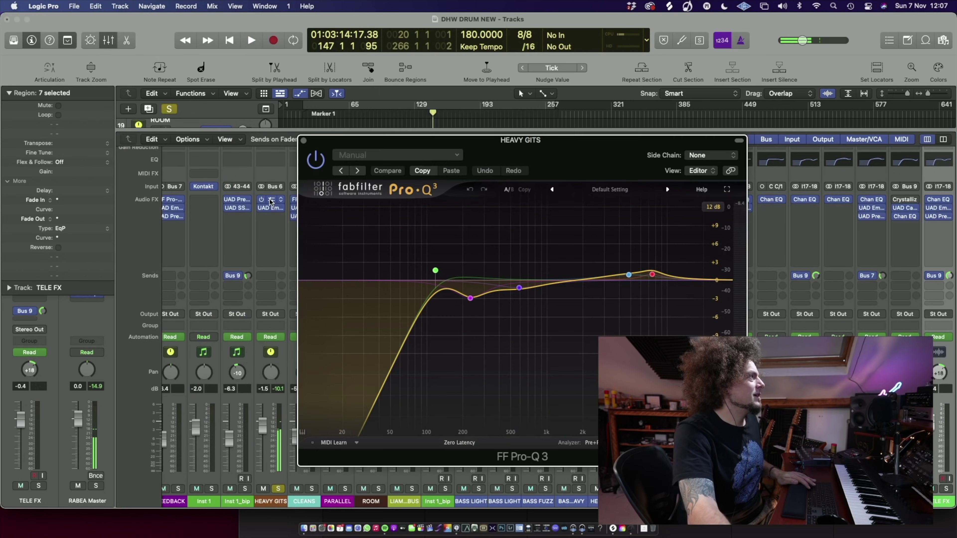
mouse_move(629, 276)
mouse_move(468, 298)
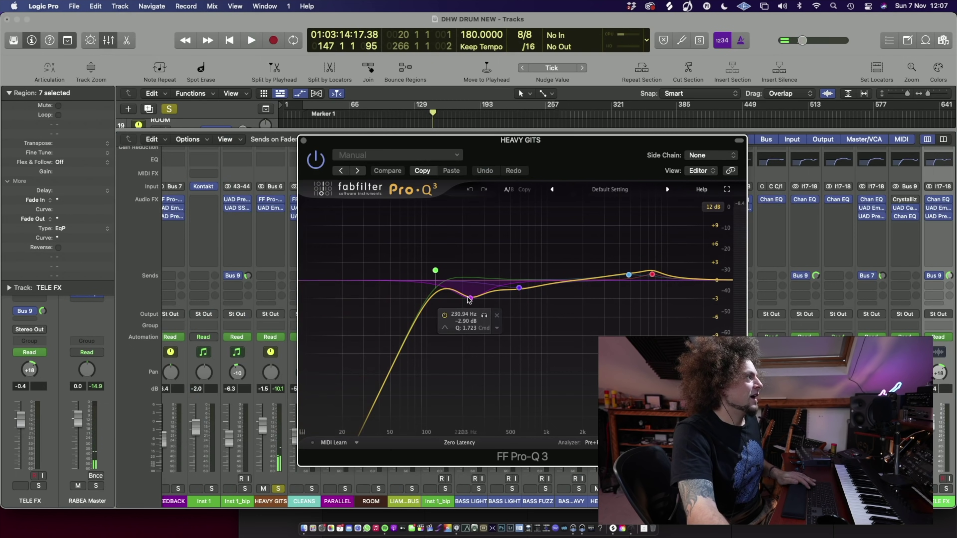
Step: Play the soloed guitars while bypassing and re-enabling the 230.94 Hz cut, then stop playback
key(space)
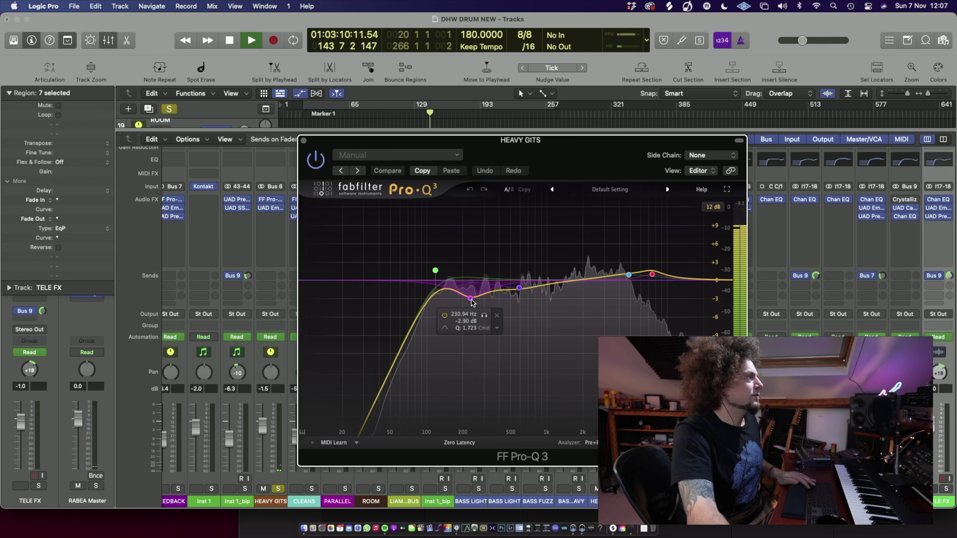
click(444, 316)
click(444, 315)
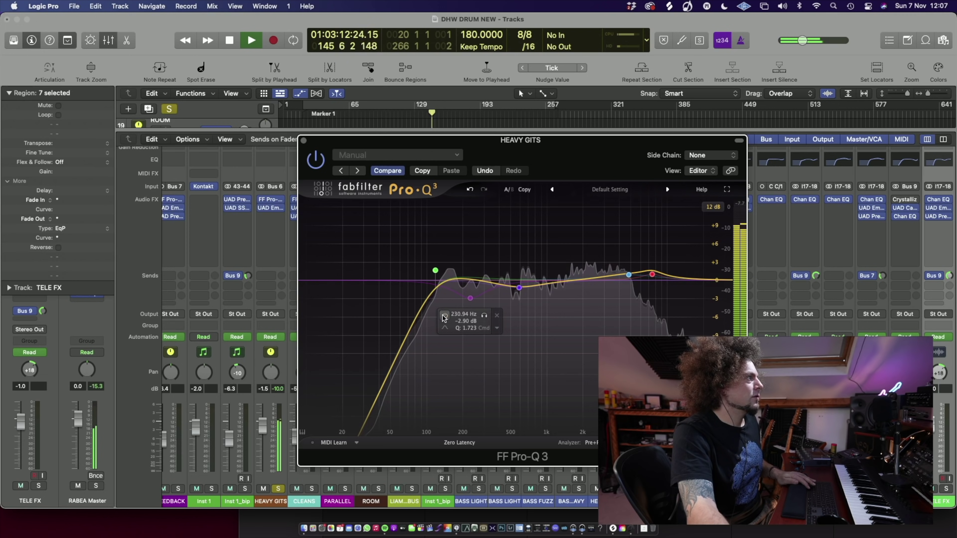
key(space)
Step: Inspect the remaining Pro-Q 3 bands and audition the 7487.3 Hz boost bypassed and re-enabled during playback
mouse_move(511, 294)
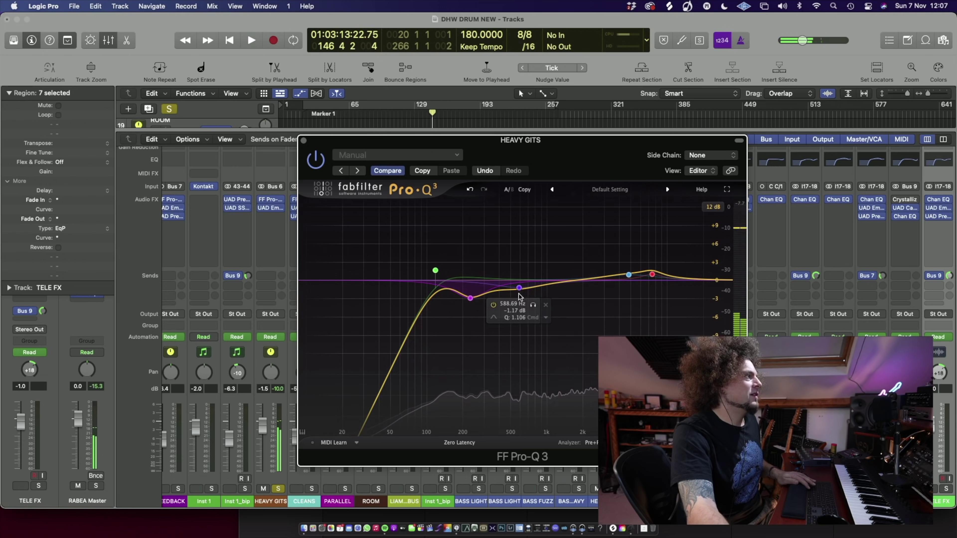
mouse_move(628, 275)
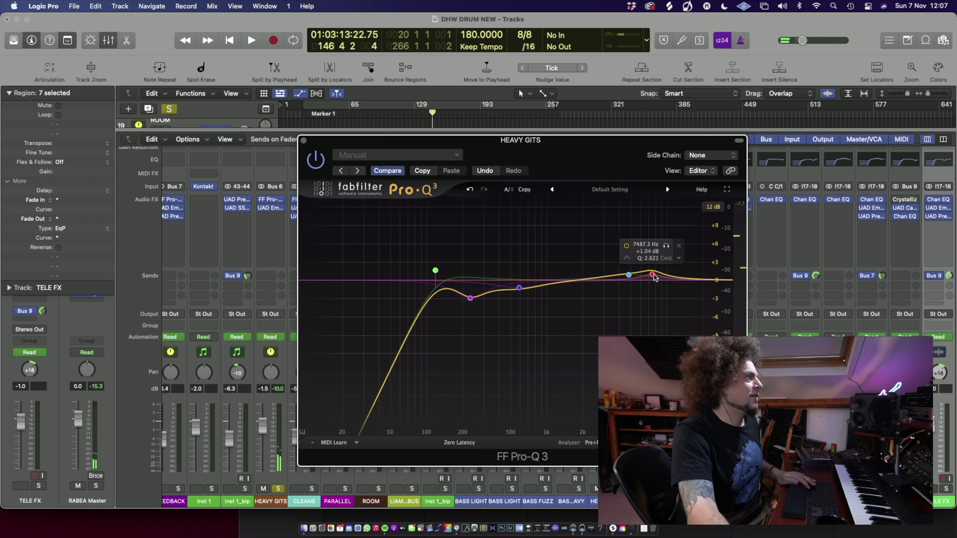
key(space)
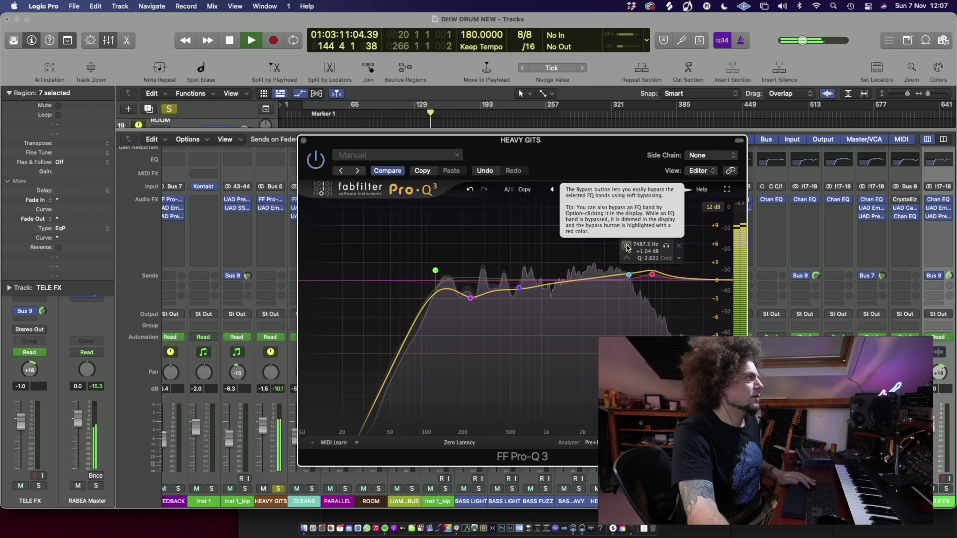
click(627, 246)
click(626, 245)
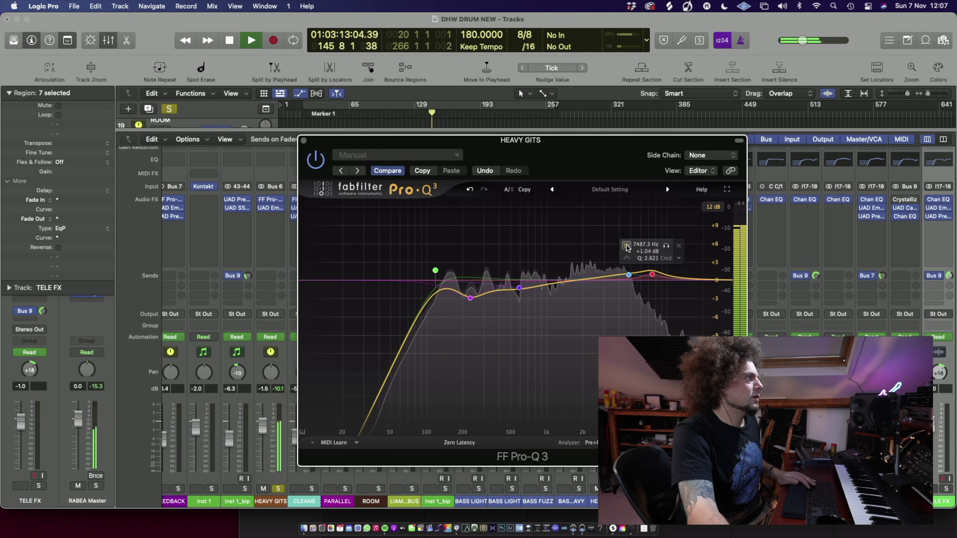
Step: Compare the guitars with the 4767.6 Hz and 7487.3 Hz boosts bypassed, and re-enable both bands
mouse_move(629, 277)
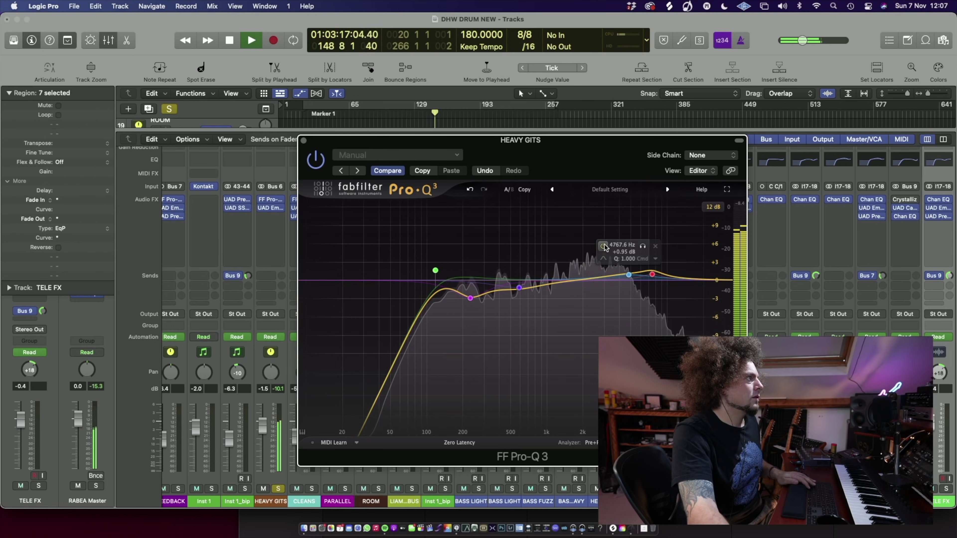
mouse_move(657, 275)
click(626, 245)
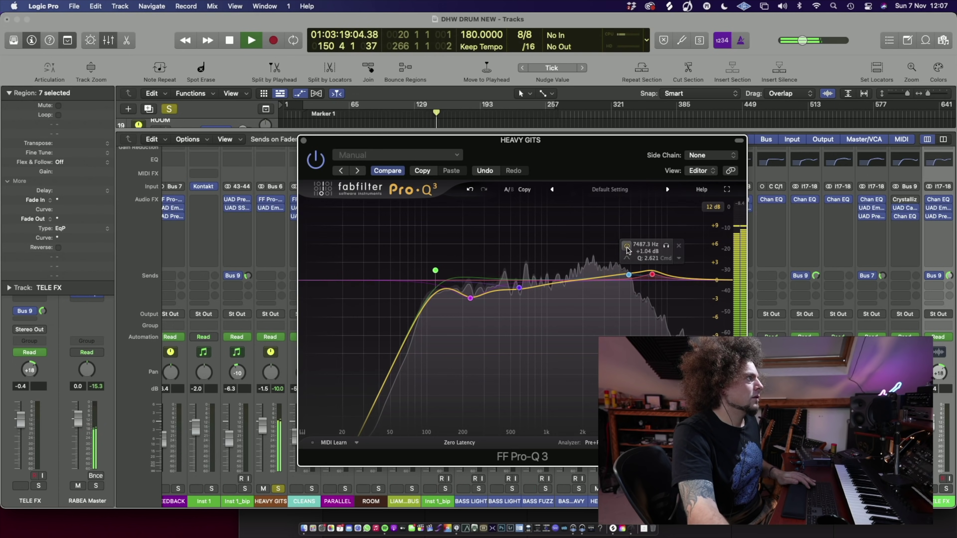
mouse_move(631, 286)
click(603, 247)
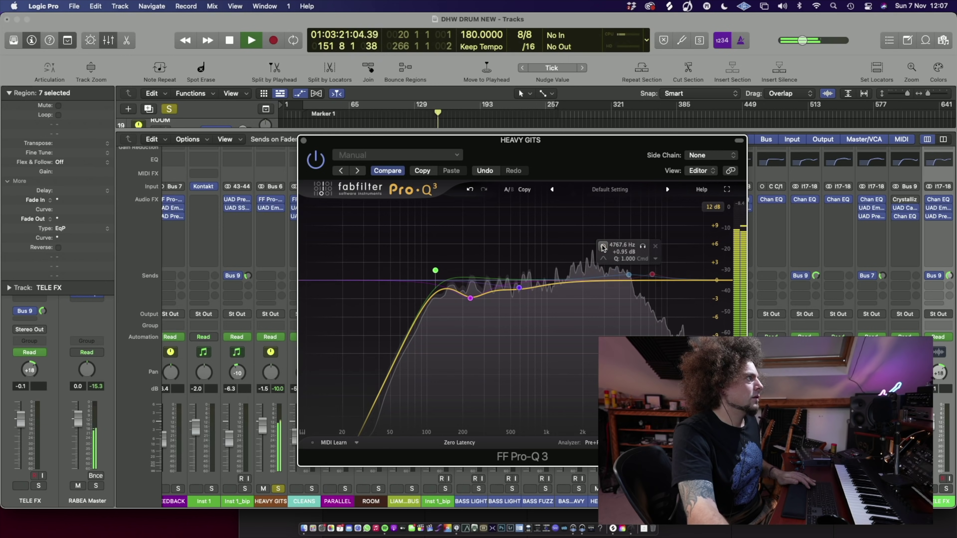
click(603, 247)
mouse_move(652, 274)
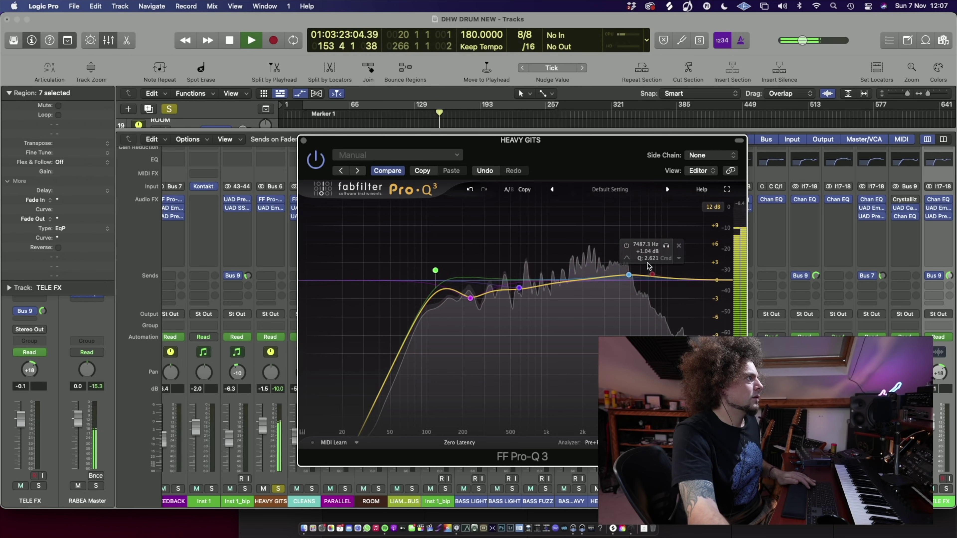
click(627, 246)
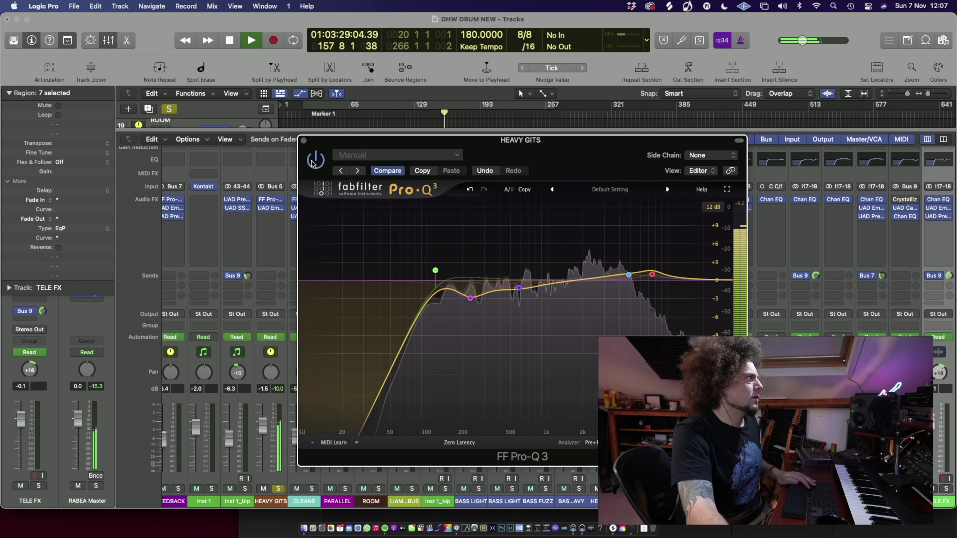
Step: Clear all solos and compare the full mix with the HEAVY GITS Pro-Q 3 bypassed and re-enabled, then stop
key(space)
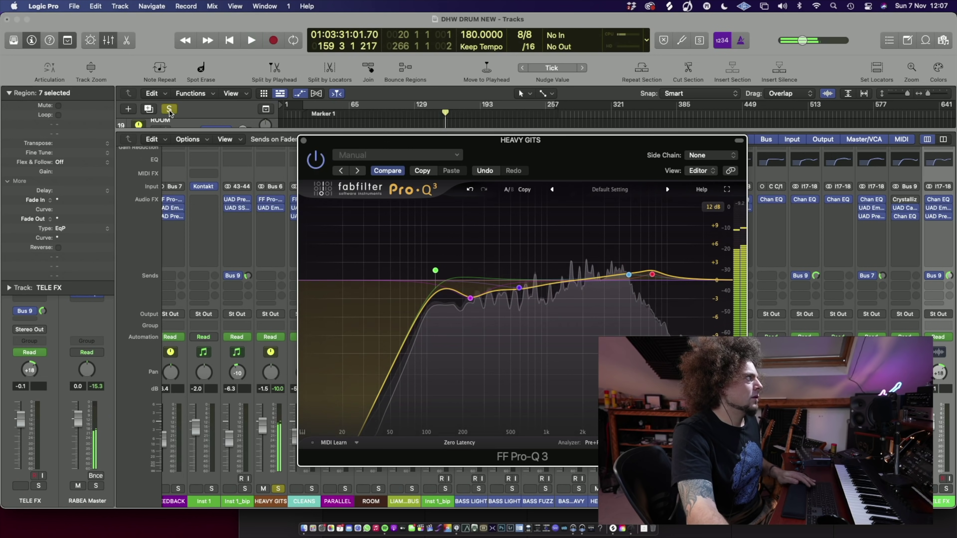
click(169, 110)
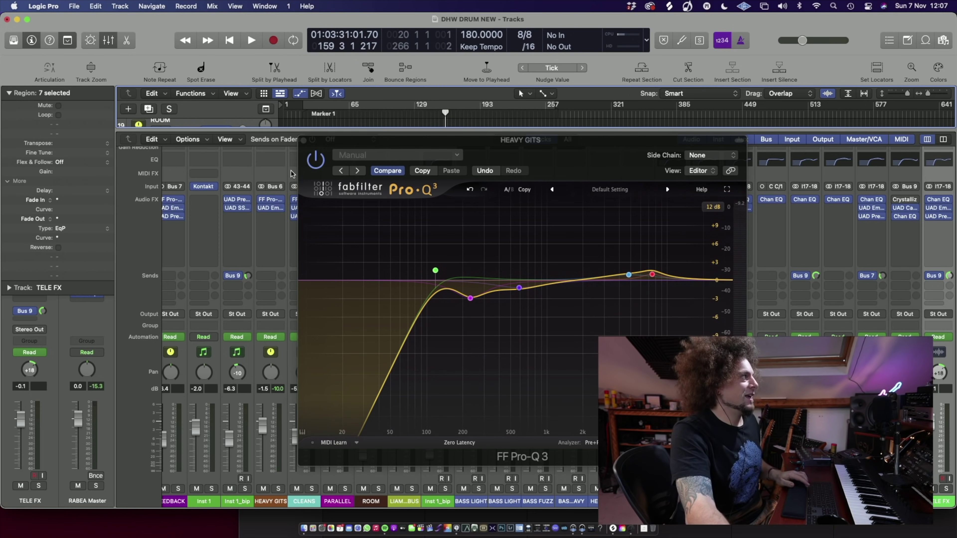
click(311, 168)
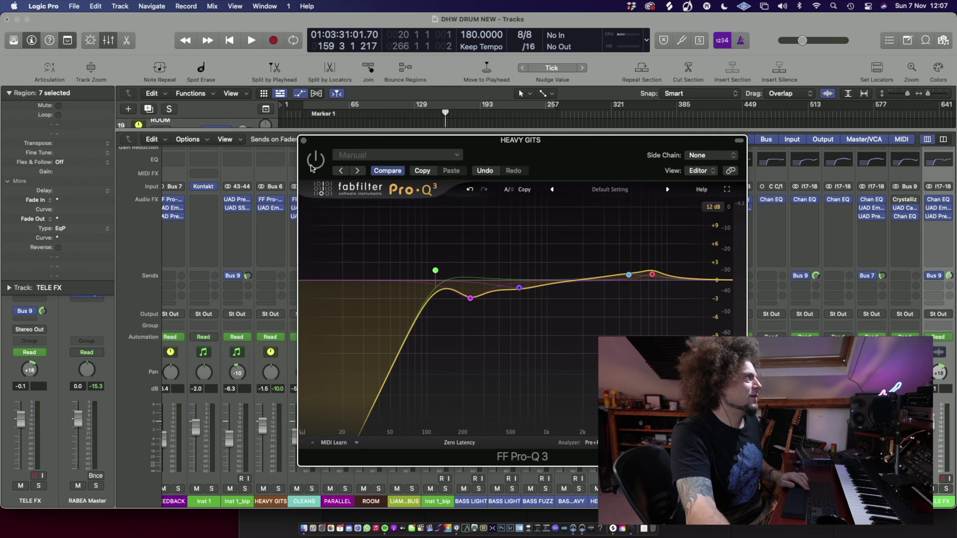
mouse_move(437, 289)
key(space)
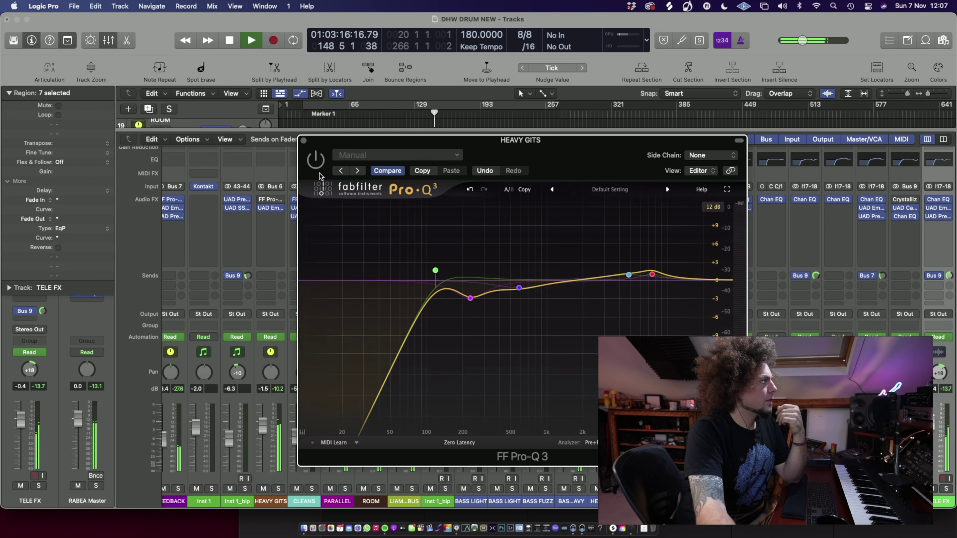
click(316, 160)
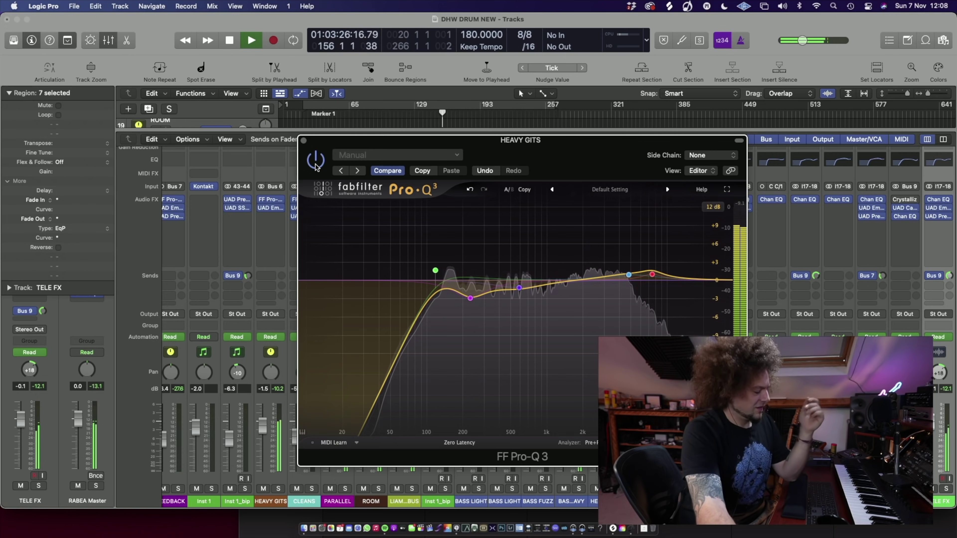
key(space)
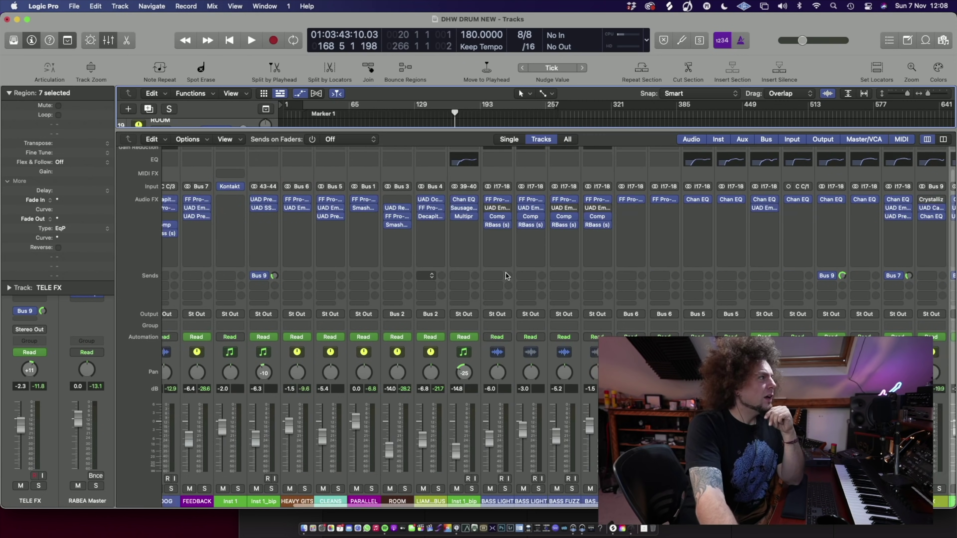
Step: Select the mixer channels from HEAVY TELE through the last TELE FX, then select only TELE FX track 33
scroll(506, 274, right, 2)
scroll(508, 274, right, 6)
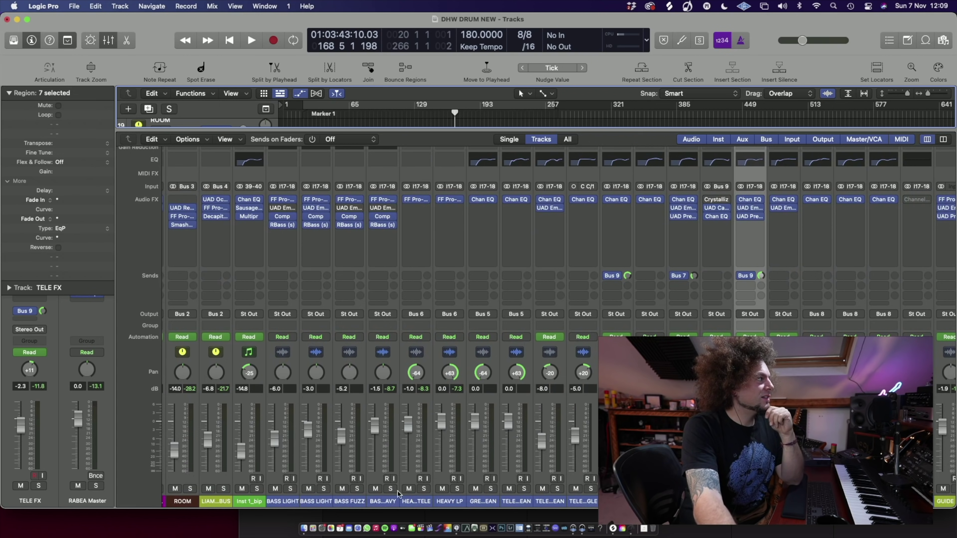
drag(398, 493, 896, 499)
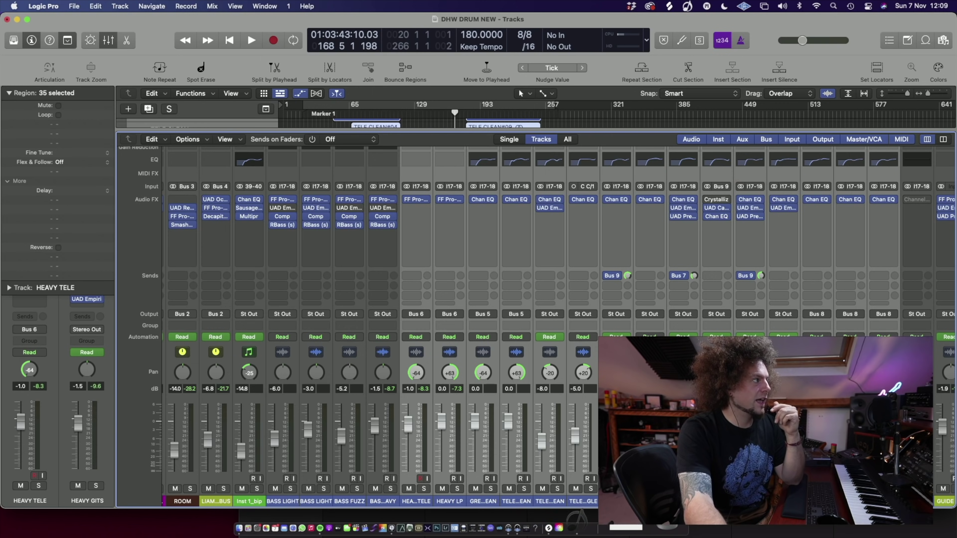
click(650, 414)
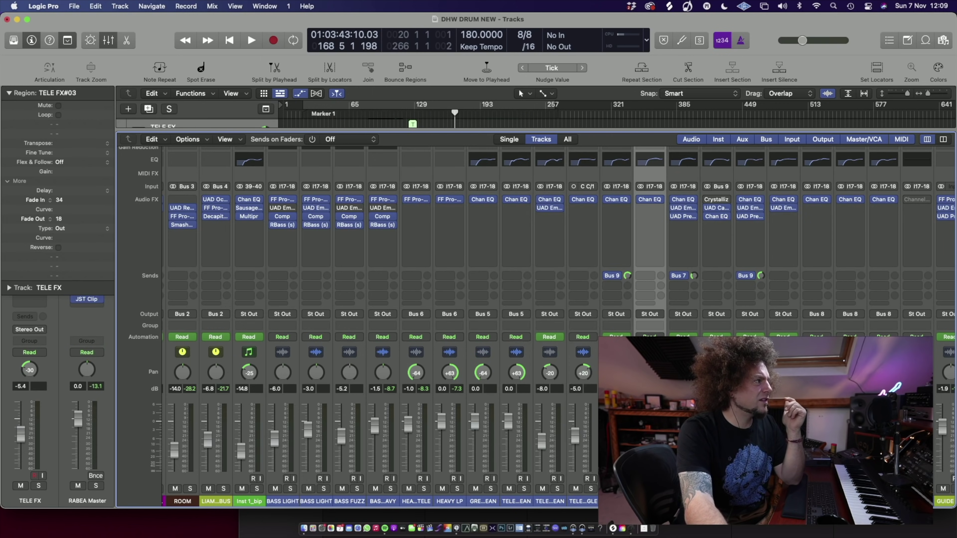
Step: Solo the TELE FX tracks and play them from about bar 143
key(s)
key(space)
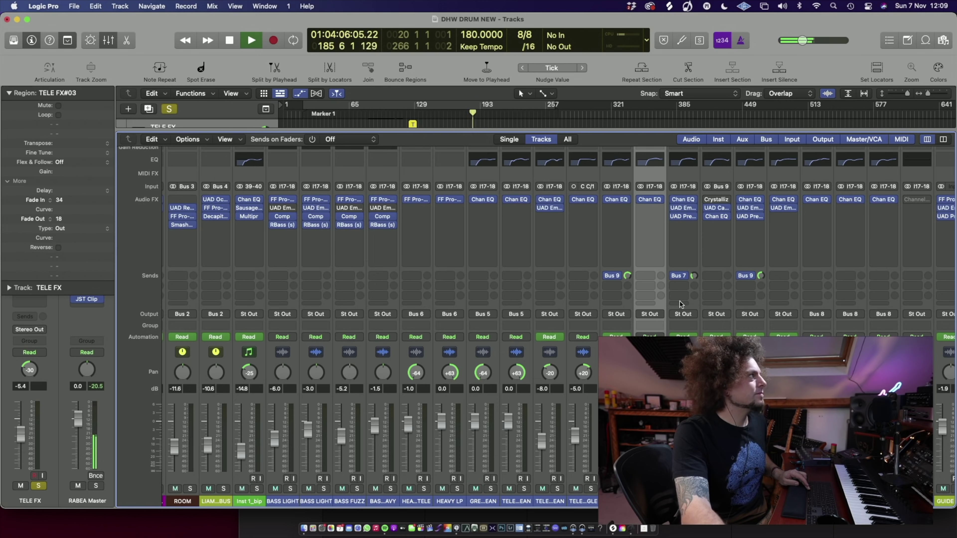
click(428, 117)
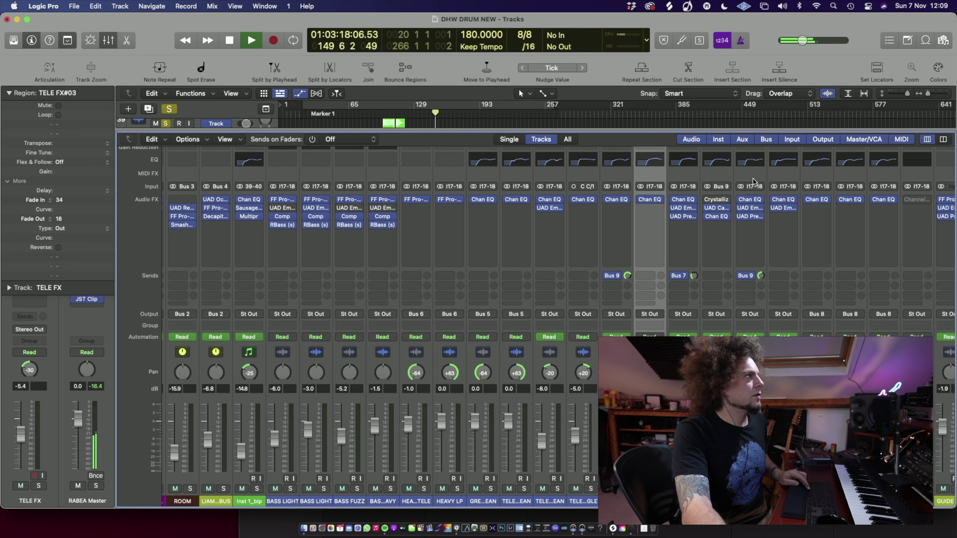
Step: Open the Channel EQ on TELE FX track 36 and compare it bypassed and re-enabled during playback
click(750, 200)
click(316, 160)
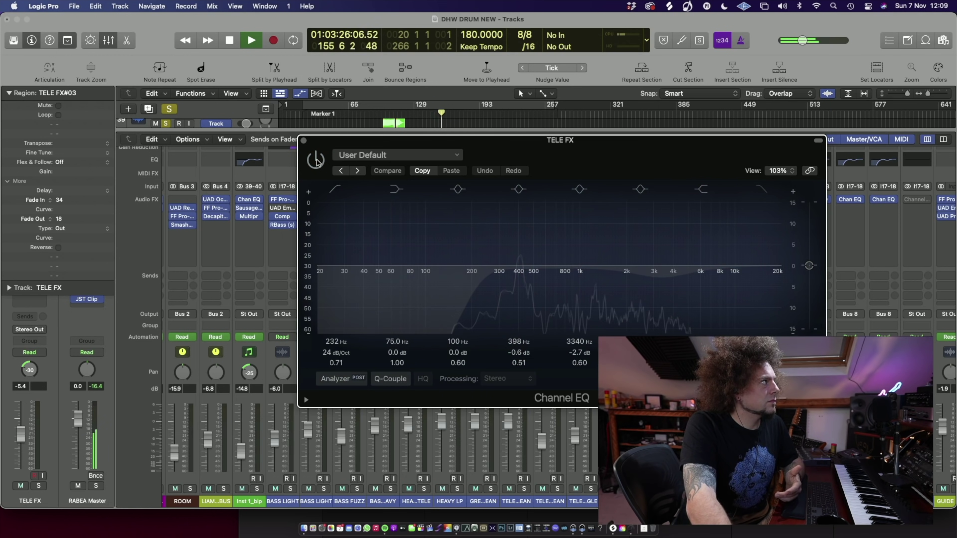
click(316, 159)
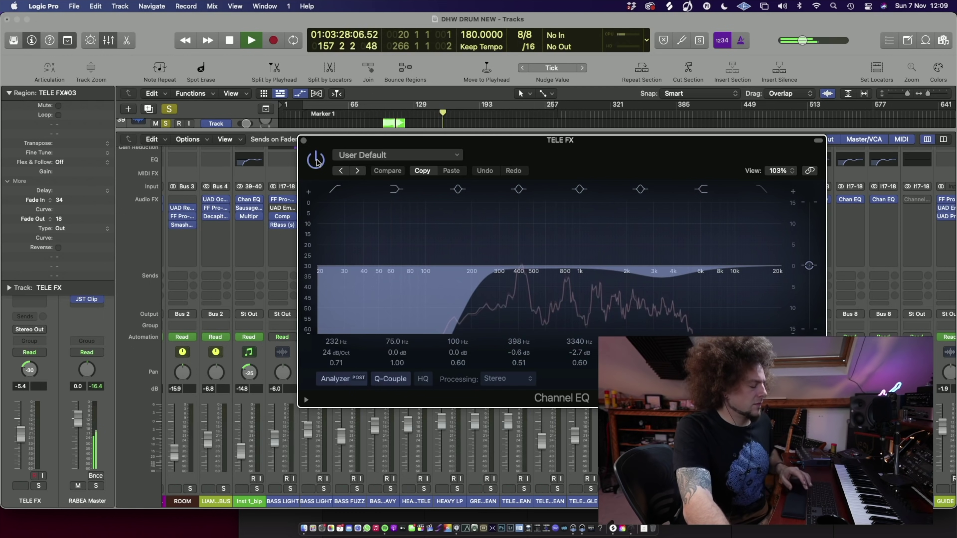
Step: Stop playback, turn off the TELE FX solos, and play the full mix with the Channel EQ open
key(space)
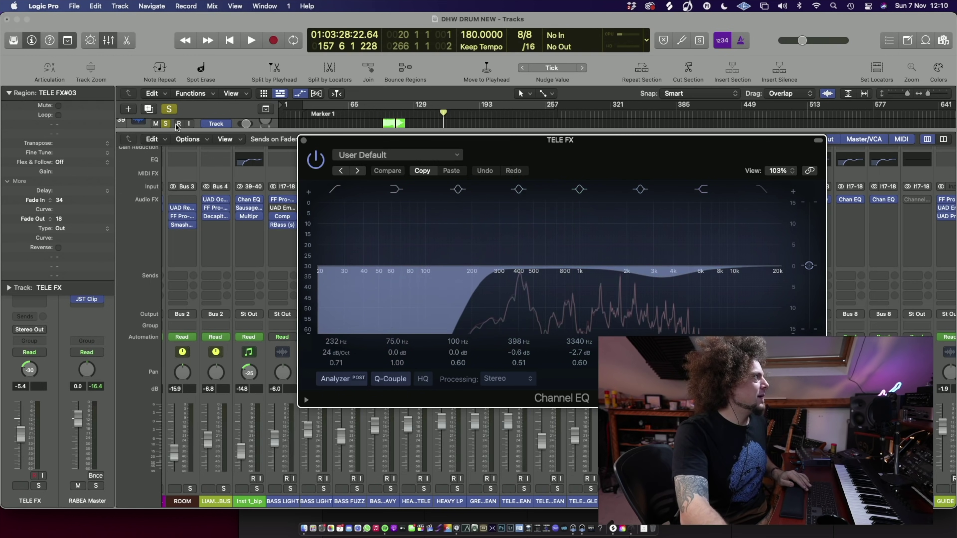
click(165, 123)
key(space)
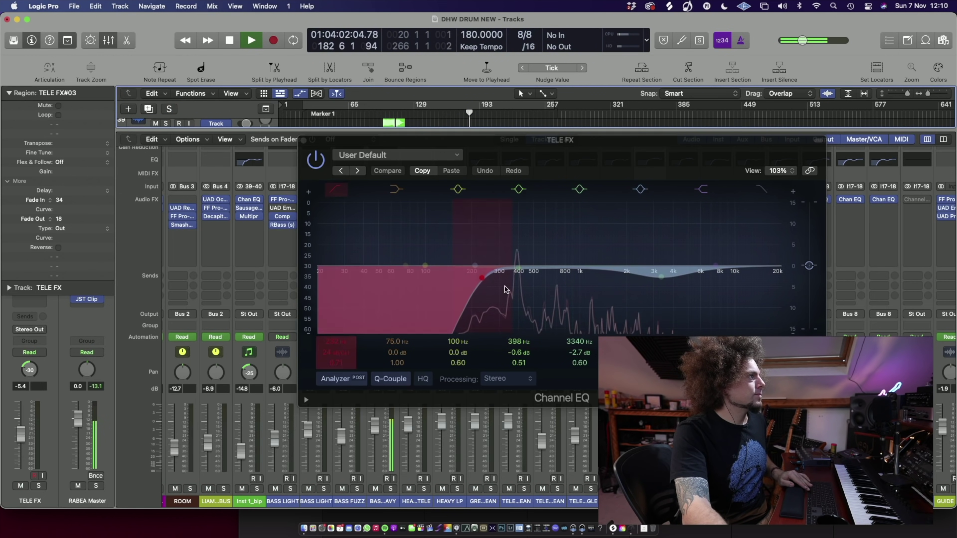
Step: Replay the mix from about bar 142 and switch solo on and off once during playback
click(428, 115)
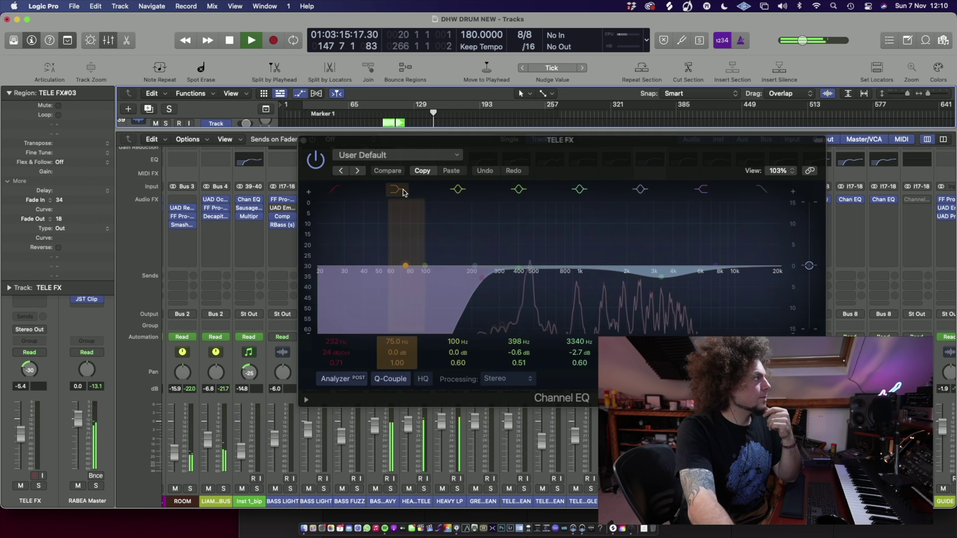
key(s)
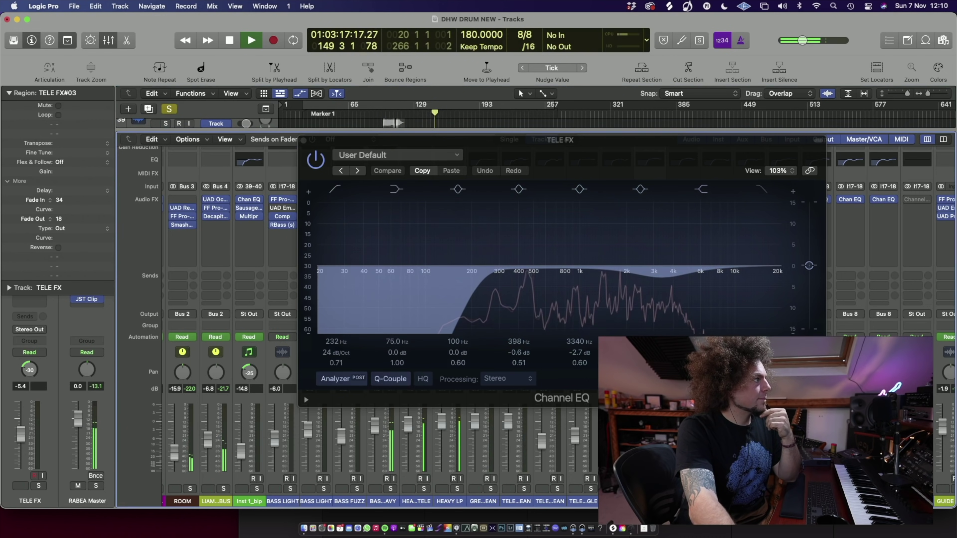
key(s)
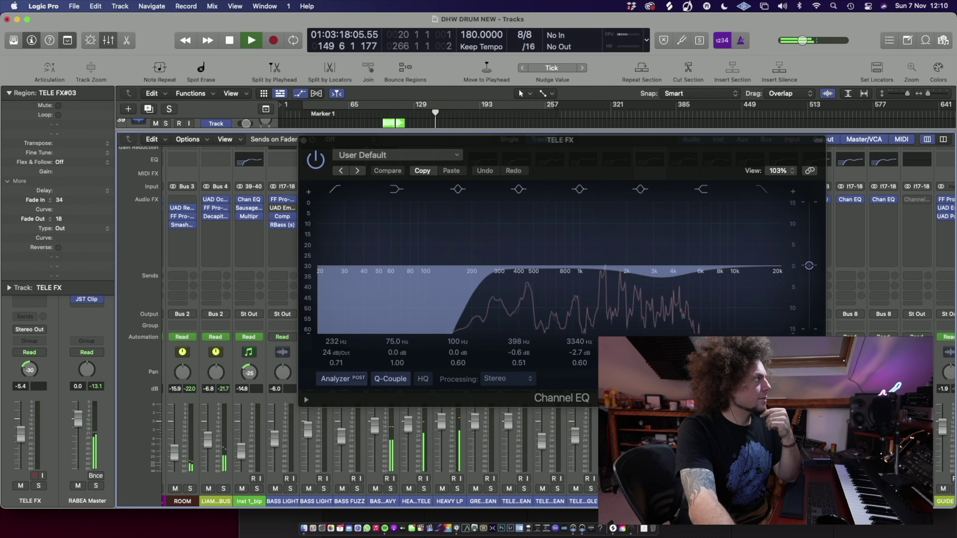
Step: Compare the TELE FX Channel EQ bypassed and re-enabled in the full mix, and close its window
click(316, 161)
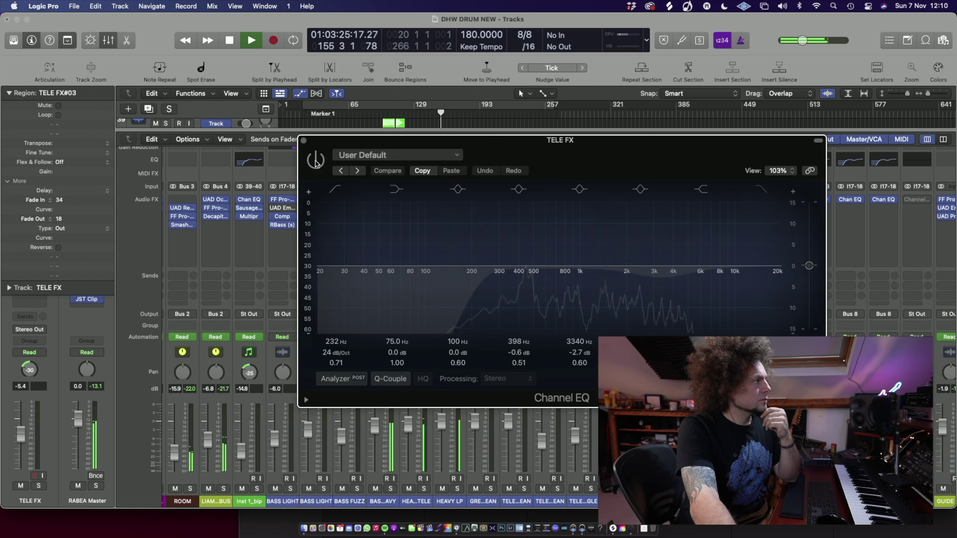
click(316, 160)
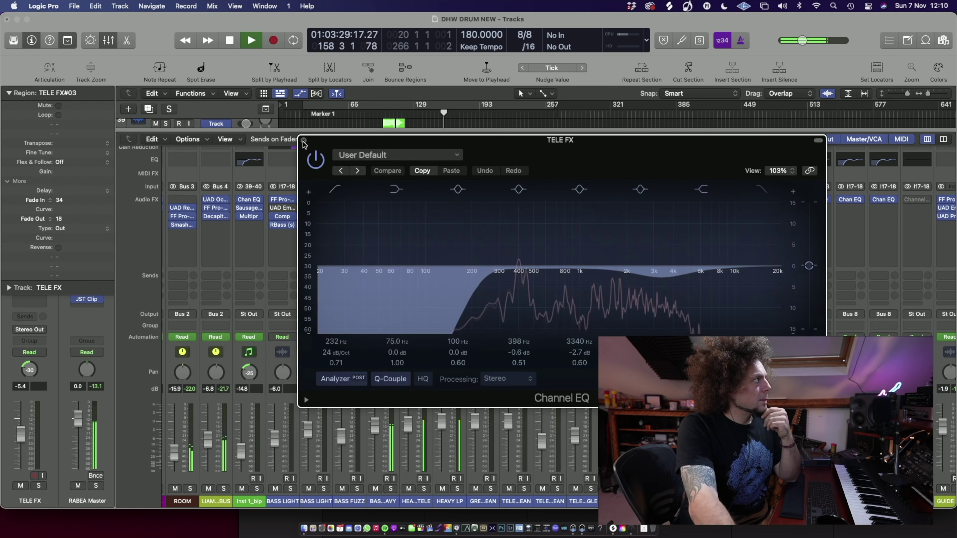
key(super+w)
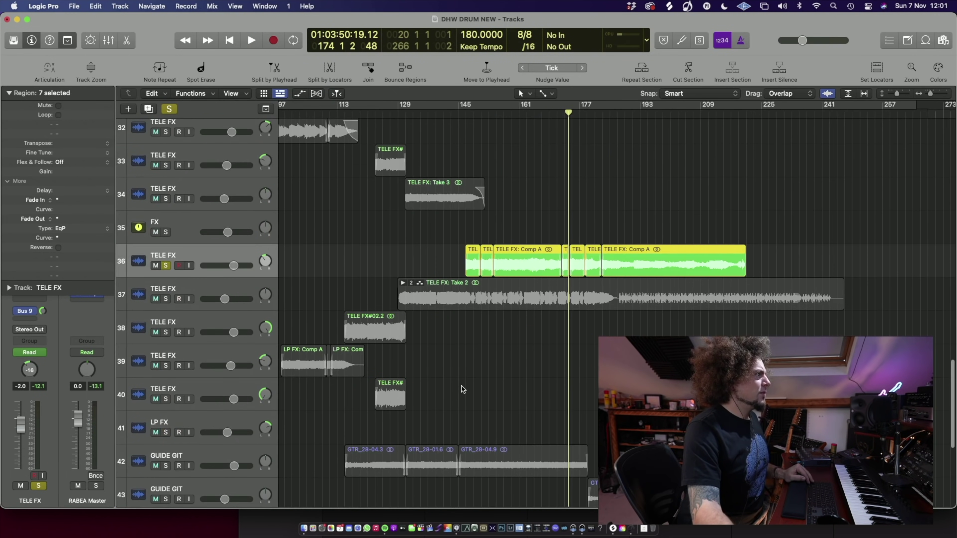
Step: Move the playhead to bar 198 and turn off all track solos
scroll(463, 387, down, 6)
scroll(463, 387, right, 5)
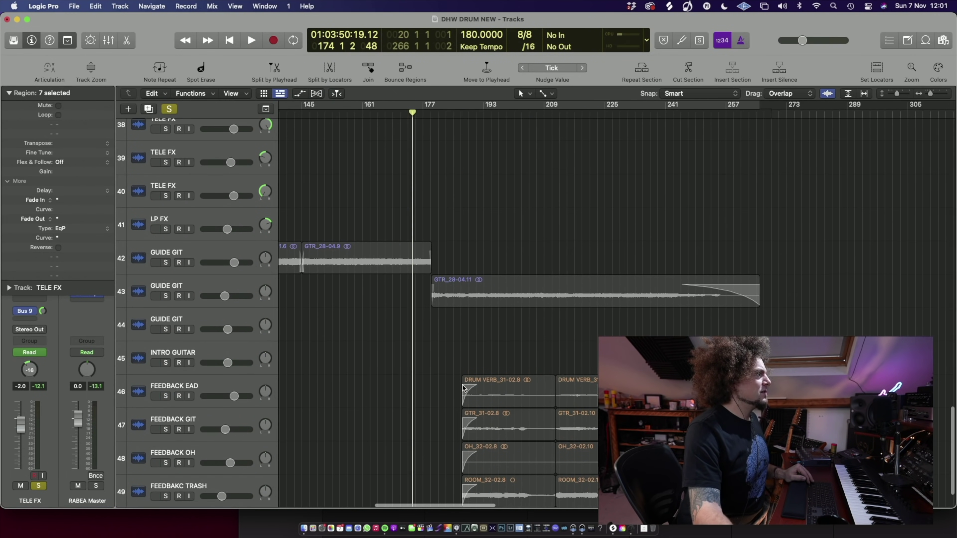
scroll(456, 390, down, 2)
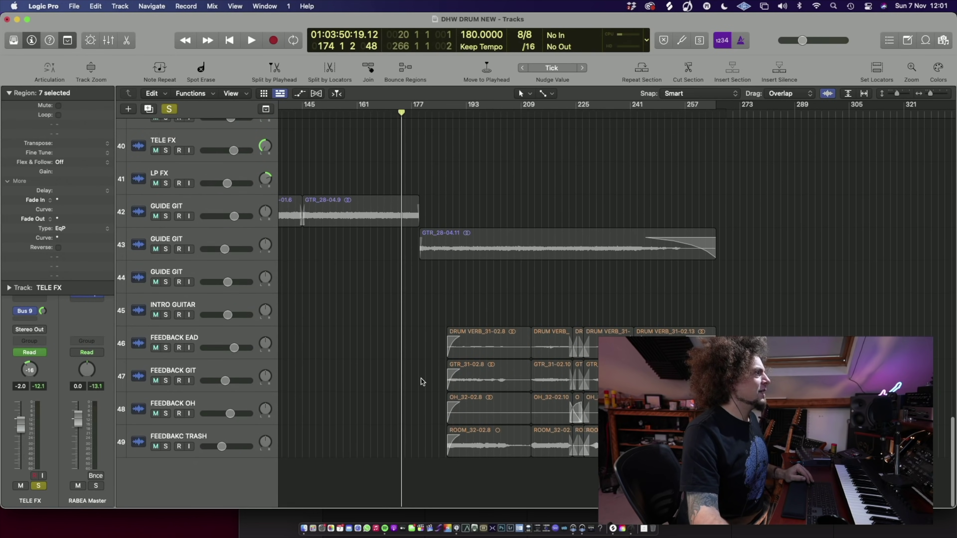
scroll(426, 379, up, 15)
click(482, 114)
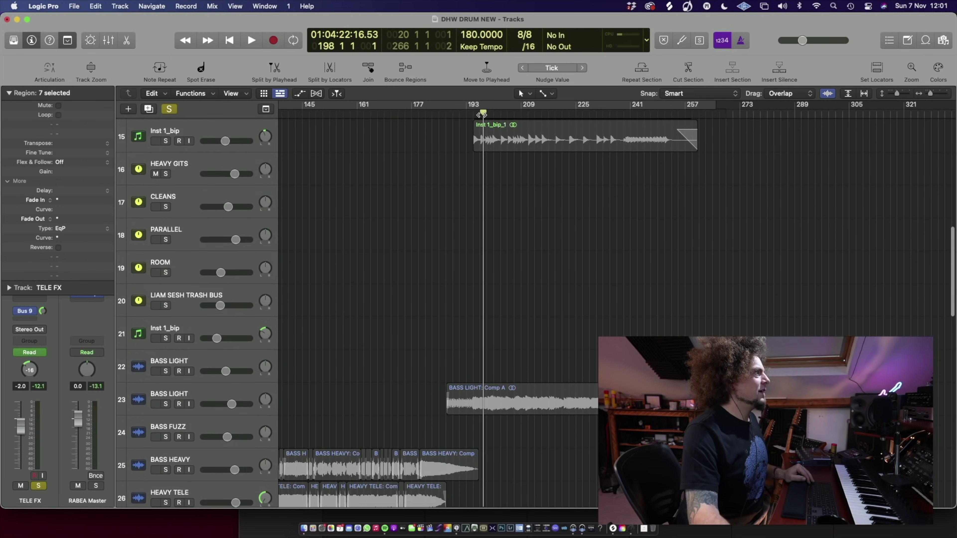
click(177, 109)
scroll(368, 259, up, 5)
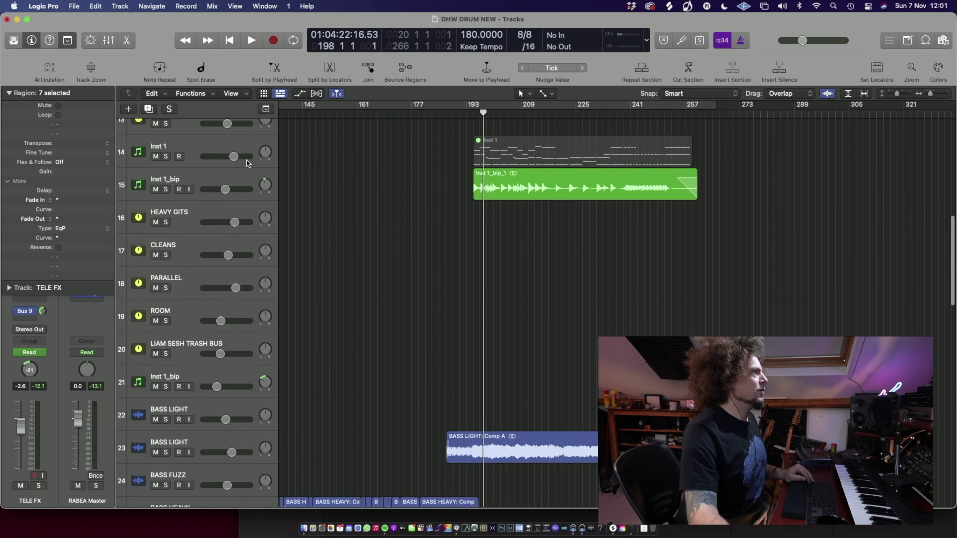
Step: Play the full mix from about bar 188, where the heavy parts give way to the clean guitars
scroll(379, 256, down, 4)
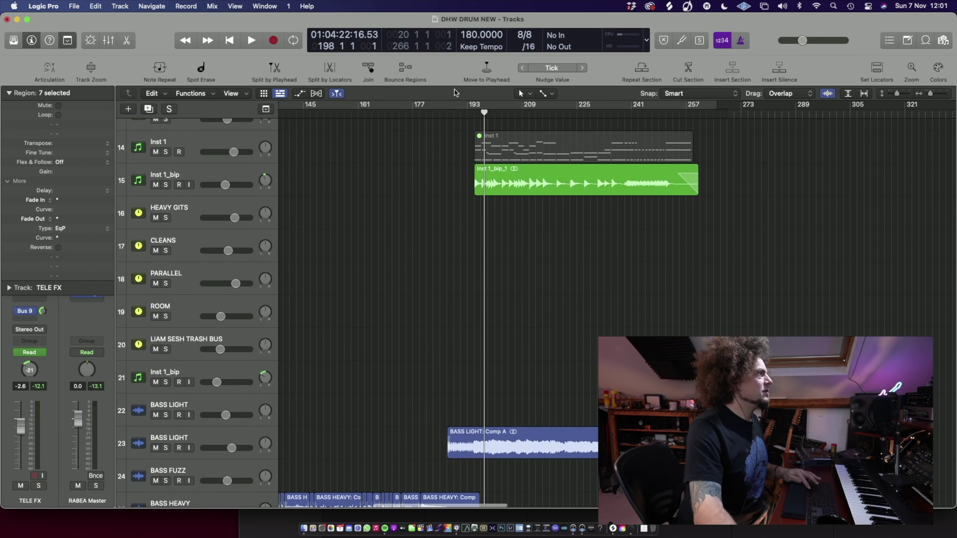
click(455, 113)
key(space)
scroll(516, 341, down, 1)
scroll(516, 344, down, 5)
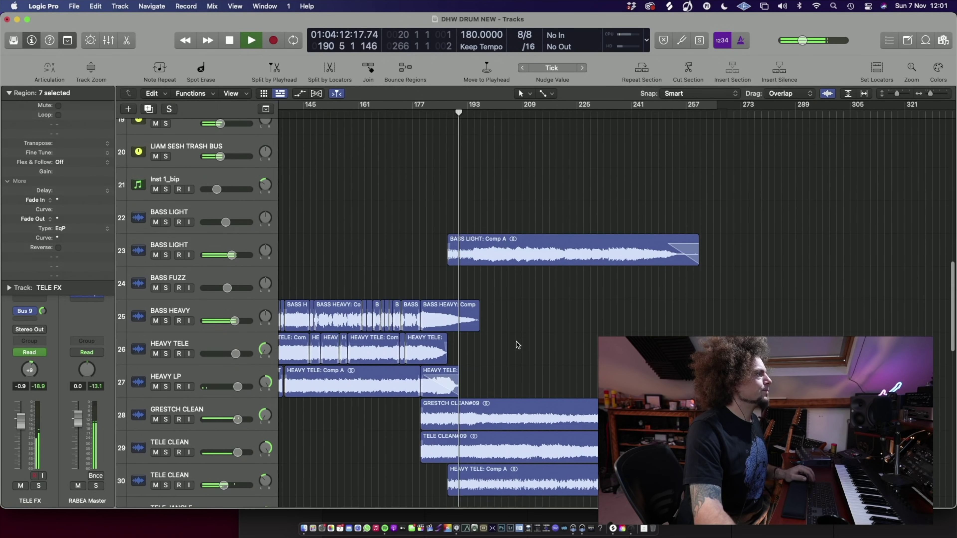
scroll(465, 290, up, 6)
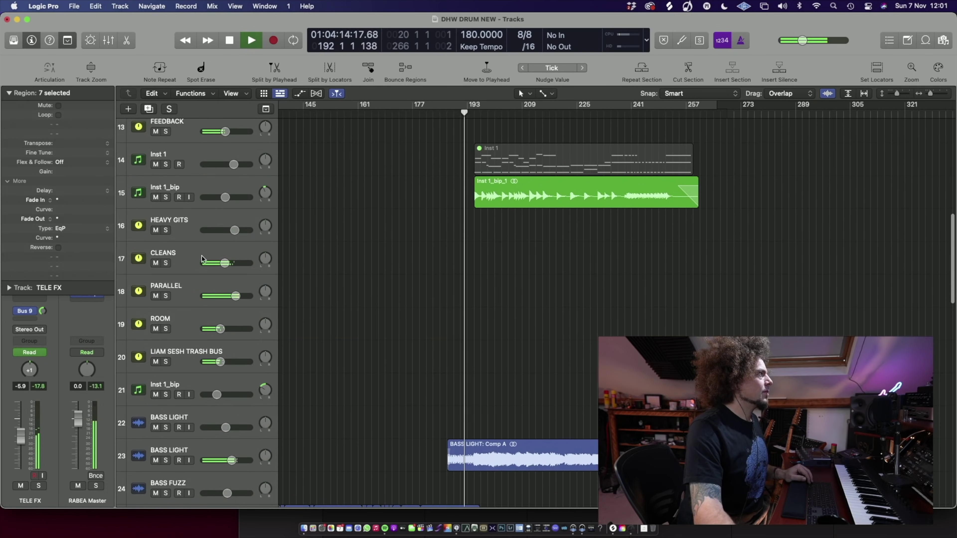
Step: Solo Inst 1_bip track 15, GRESTCH CLEAN and BASS LIGHT track 23 one after another during playback
click(165, 197)
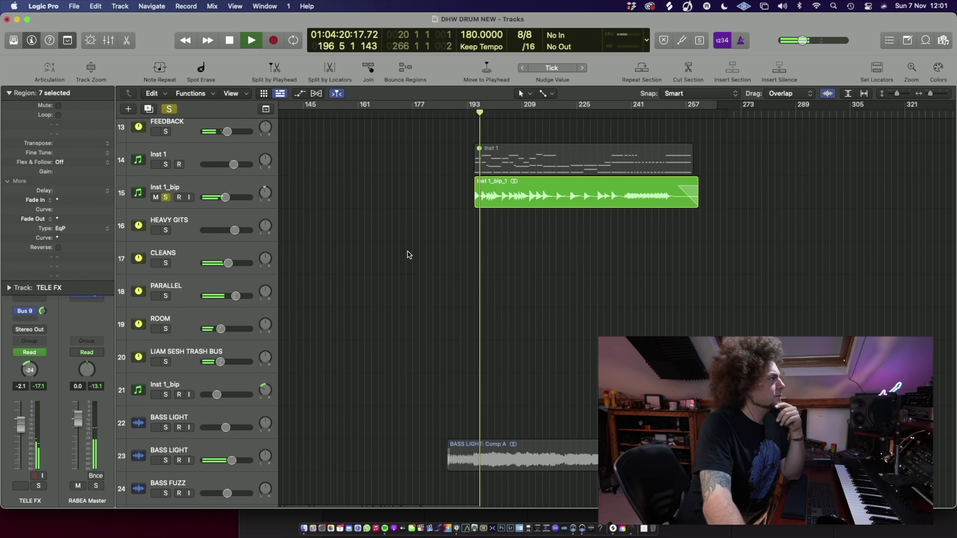
scroll(407, 253, down, 6)
scroll(409, 254, down, 5)
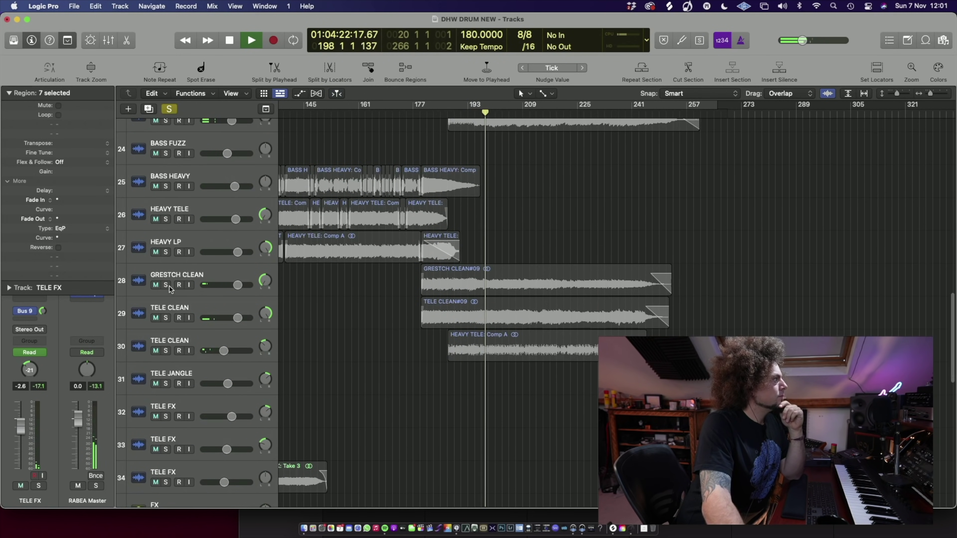
click(166, 285)
scroll(176, 258, up, 4)
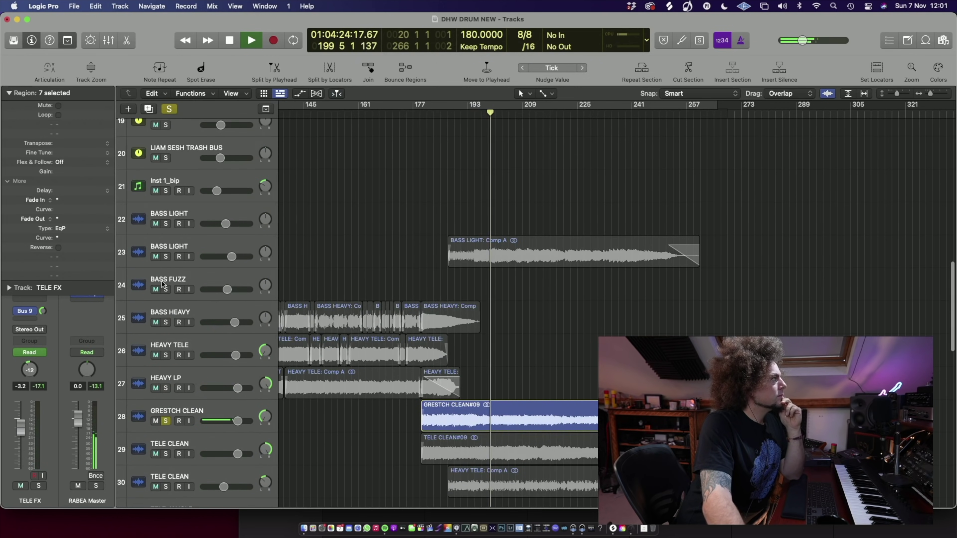
click(165, 256)
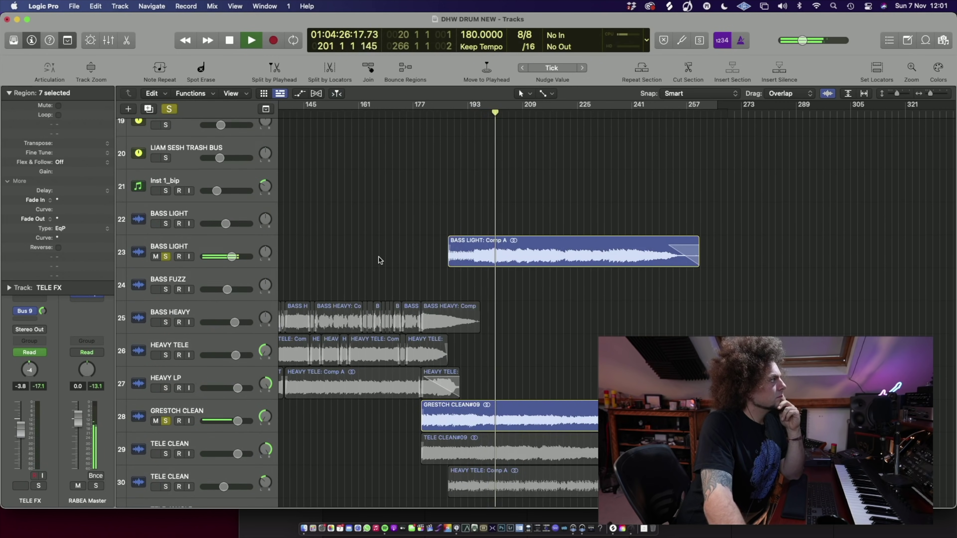
Step: Add TELE CLEAN track 30 and TELE FX track 37 to the soloed tracks while playback continues
scroll(407, 405, down, 4)
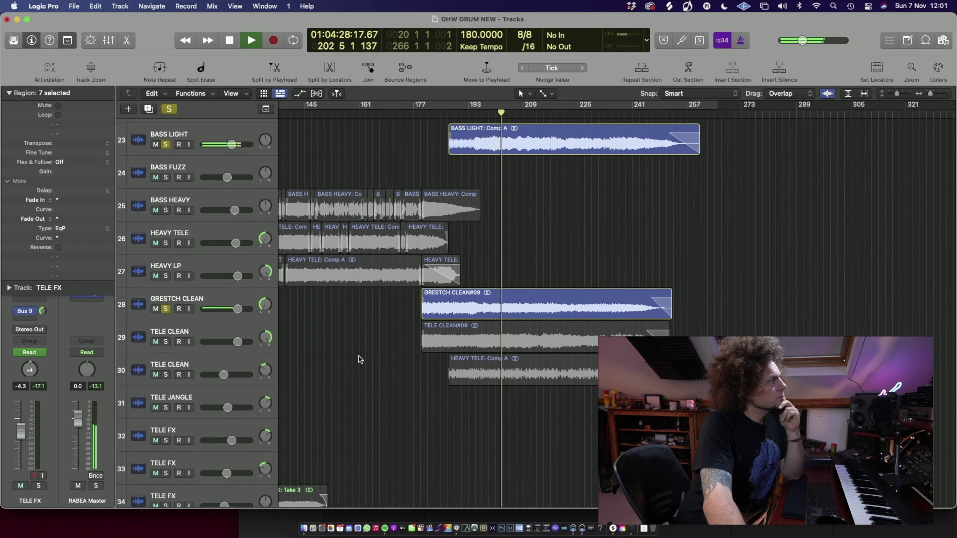
scroll(358, 356, up, 15)
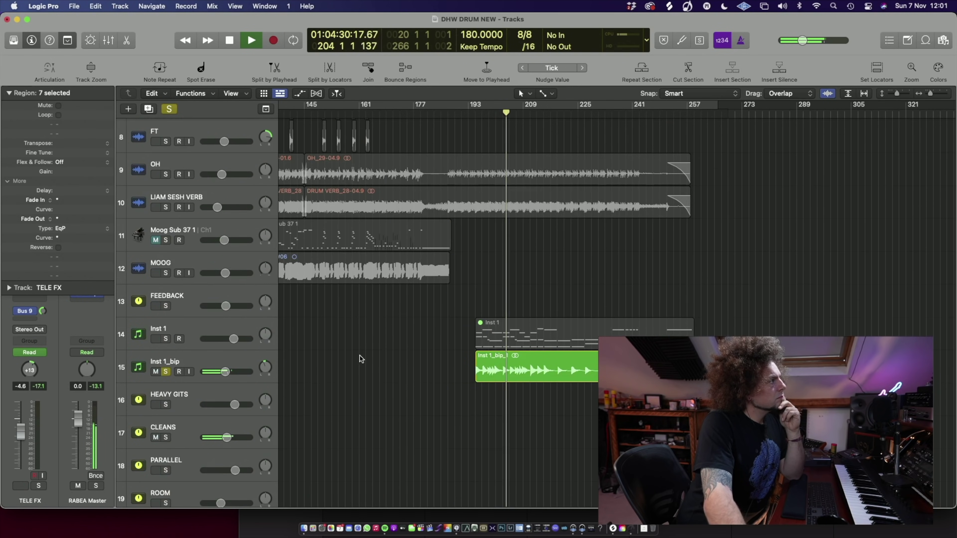
scroll(359, 355, down, 20)
scroll(362, 351, up, 3)
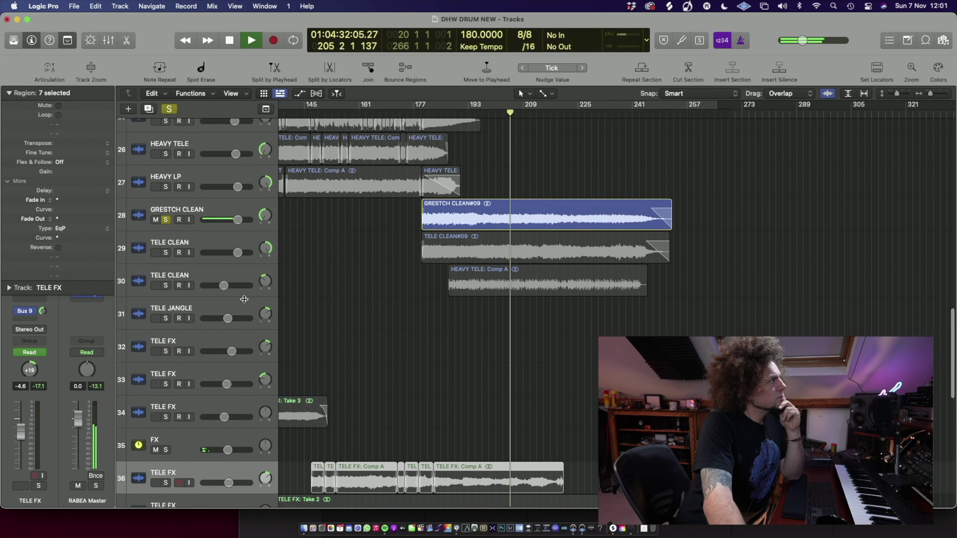
click(169, 287)
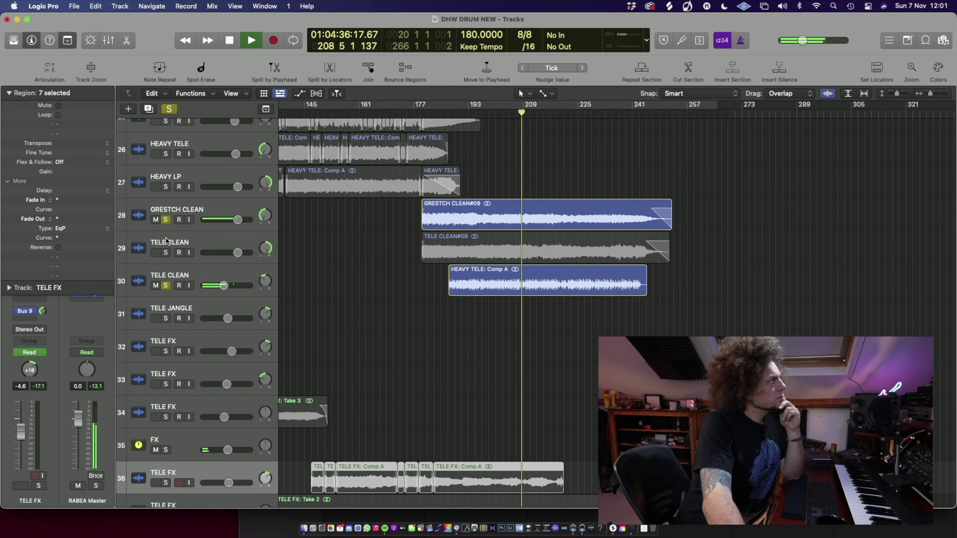
scroll(263, 322, down, 7)
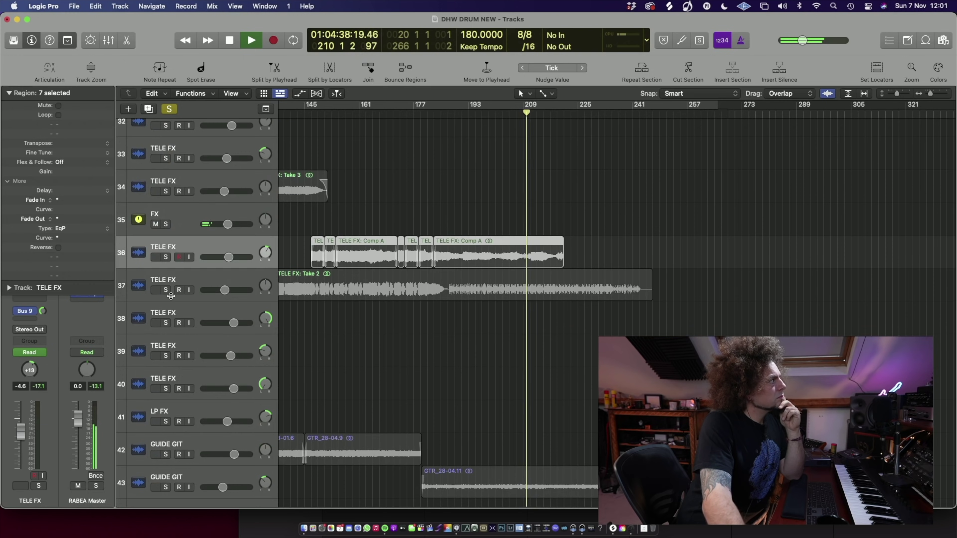
click(166, 289)
Step: Add the four feedback tracks 46 to 49 to the soloed tracks
scroll(511, 305, down, 6)
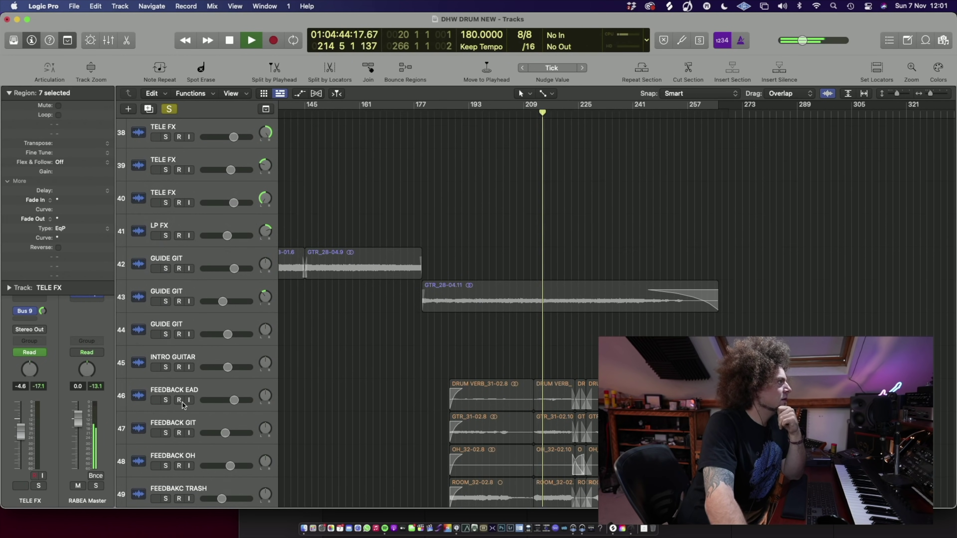
scroll(170, 347, down, 2)
drag(166, 347, 165, 446)
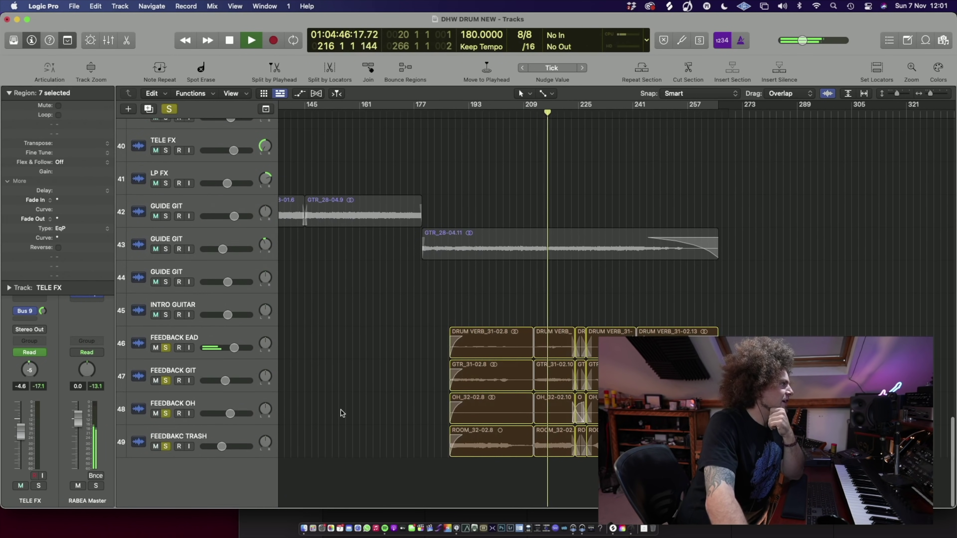
scroll(523, 201, up, 15)
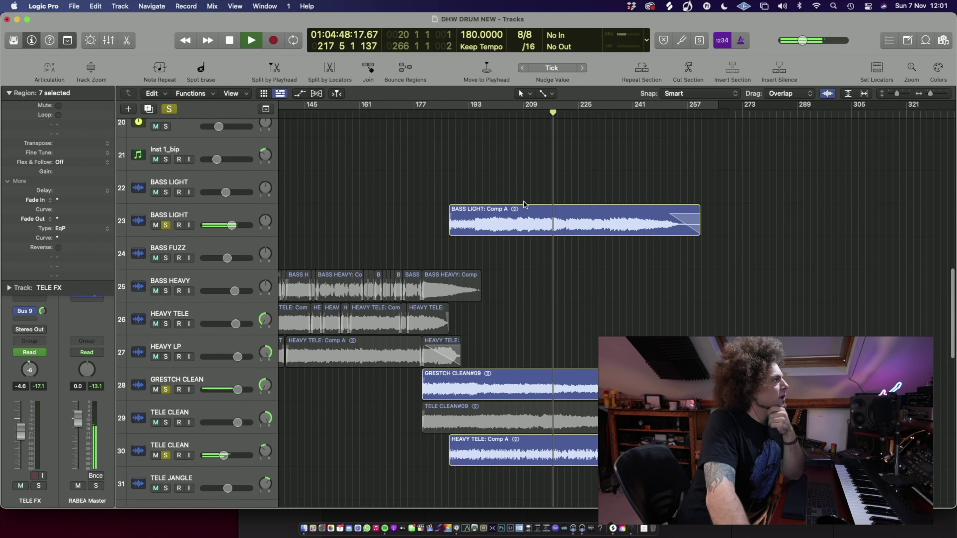
scroll(487, 246, up, 5)
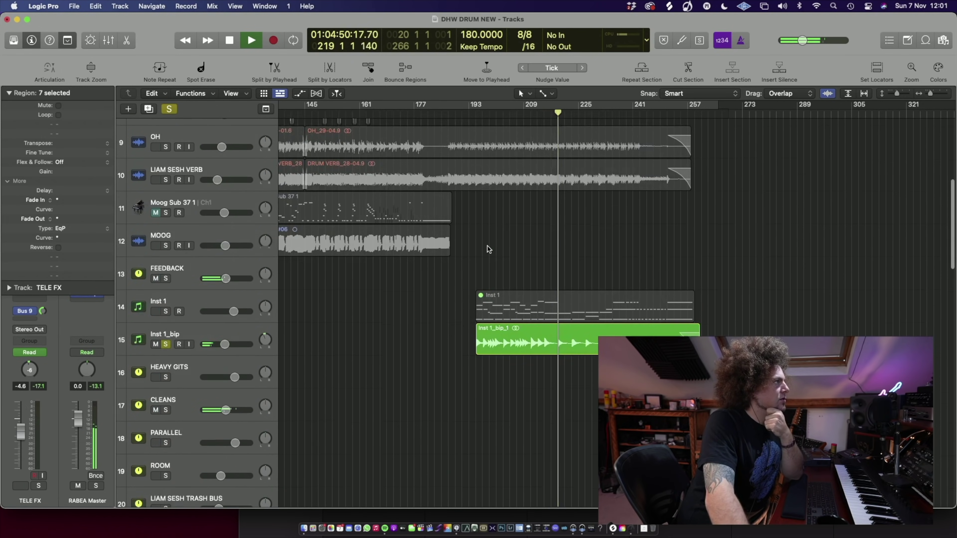
Step: Solo TELE CLEAN track 29 alongside the other parts, then clear all solos to hear the full mix
scroll(487, 246, down, 5)
scroll(488, 246, down, 7)
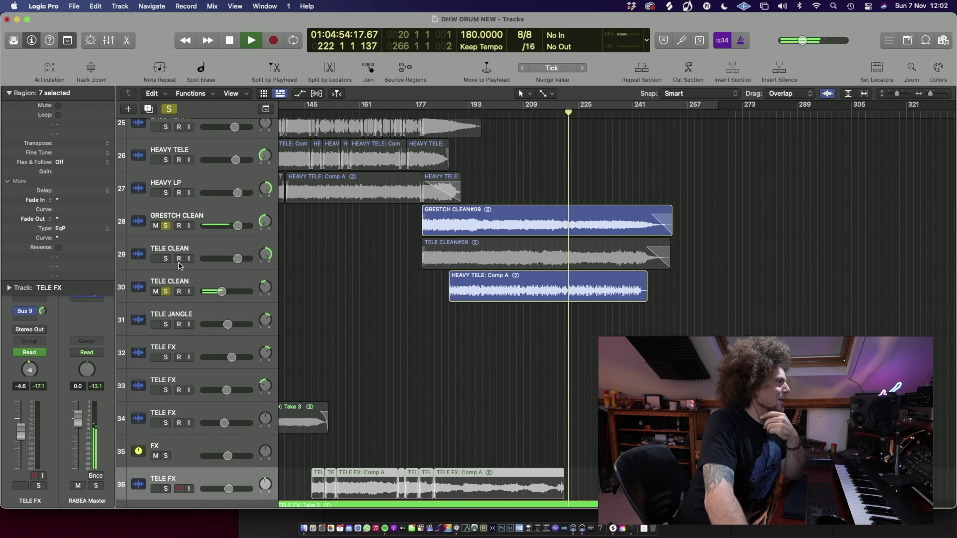
click(165, 258)
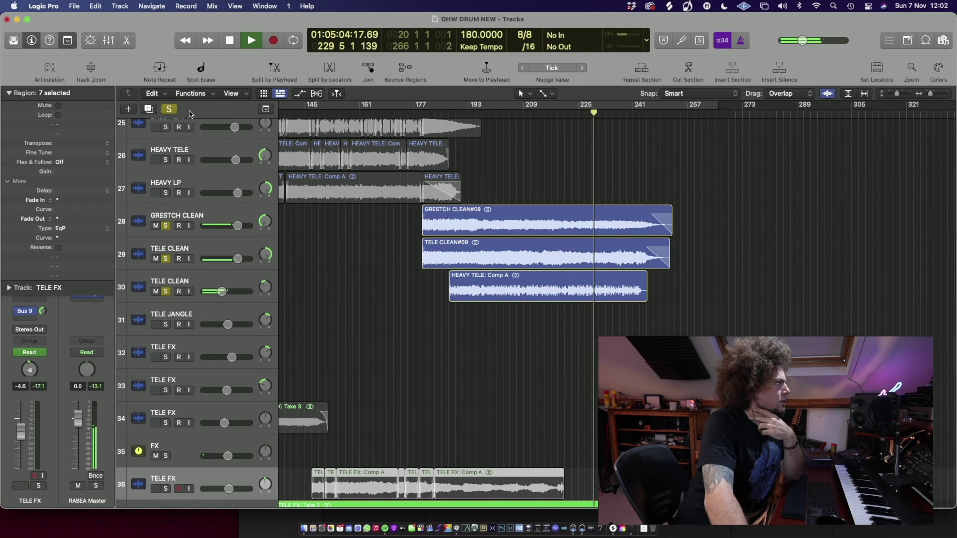
click(169, 109)
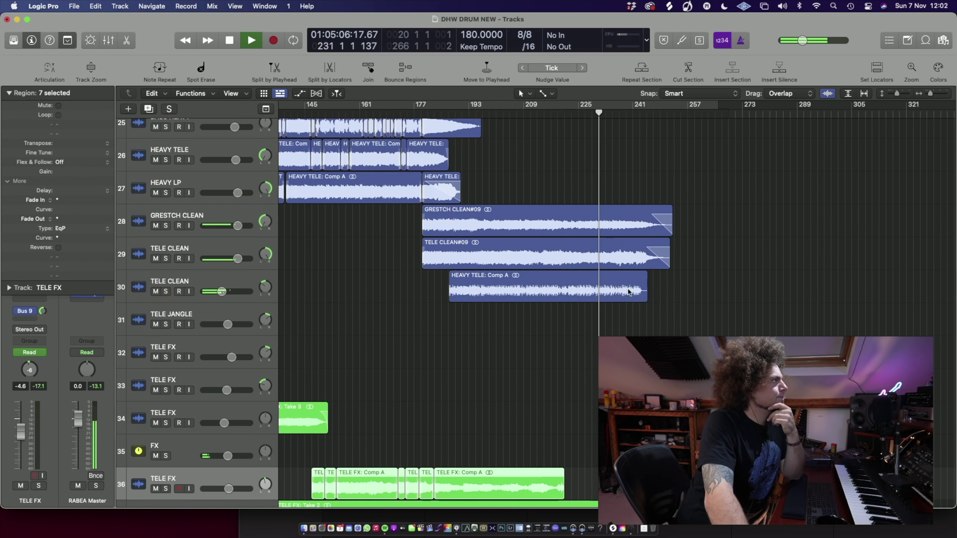
Step: Show track automation and examine the volume and pan curves on the bus, bass, clean guitar and TELE FX tracks
scroll(616, 287, up, 20)
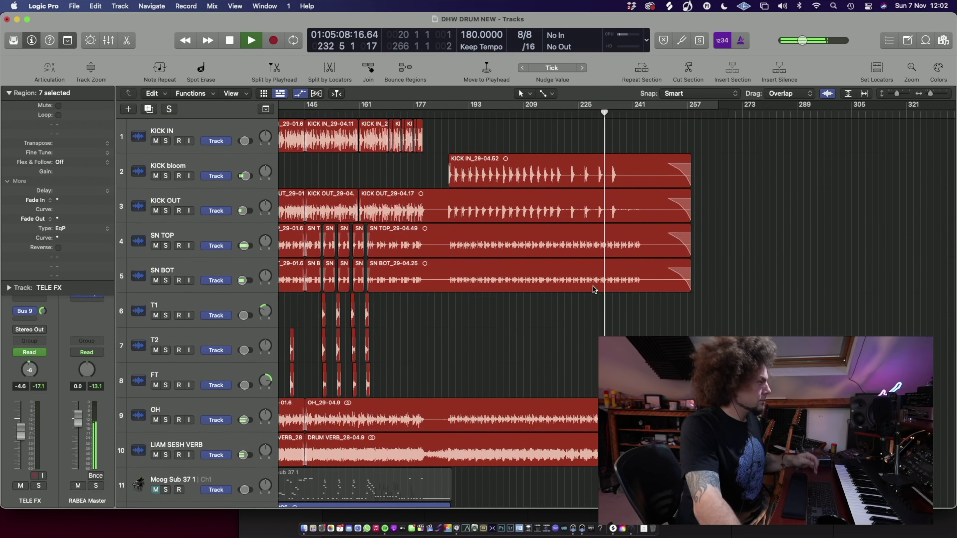
key(a)
scroll(599, 298, down, 10)
scroll(601, 301, down, 3)
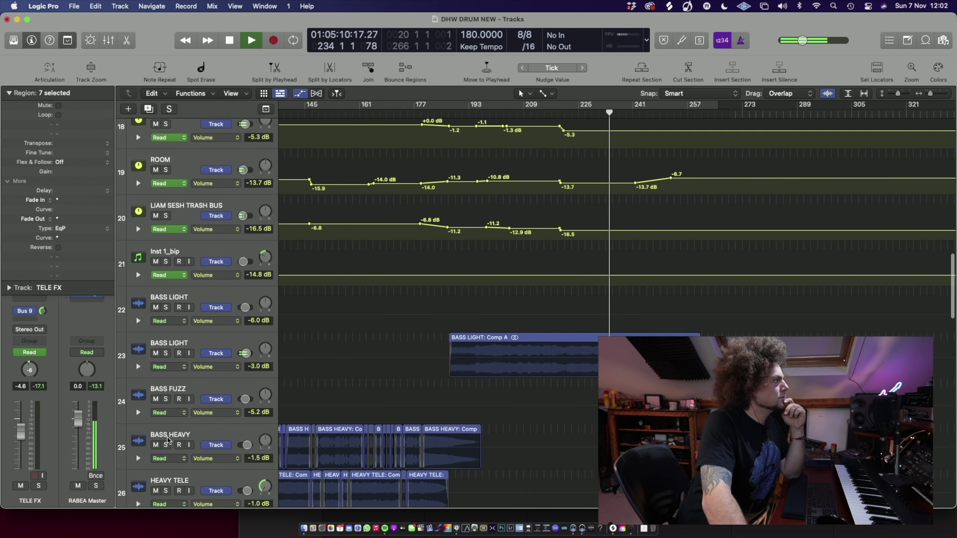
scroll(186, 395, down, 15)
scroll(187, 395, up, 6)
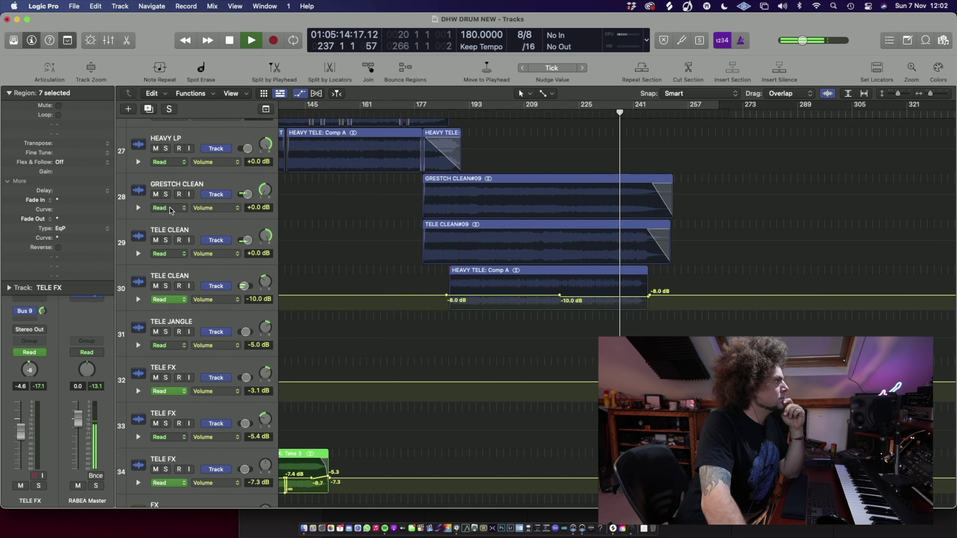
scroll(170, 256, down, 8)
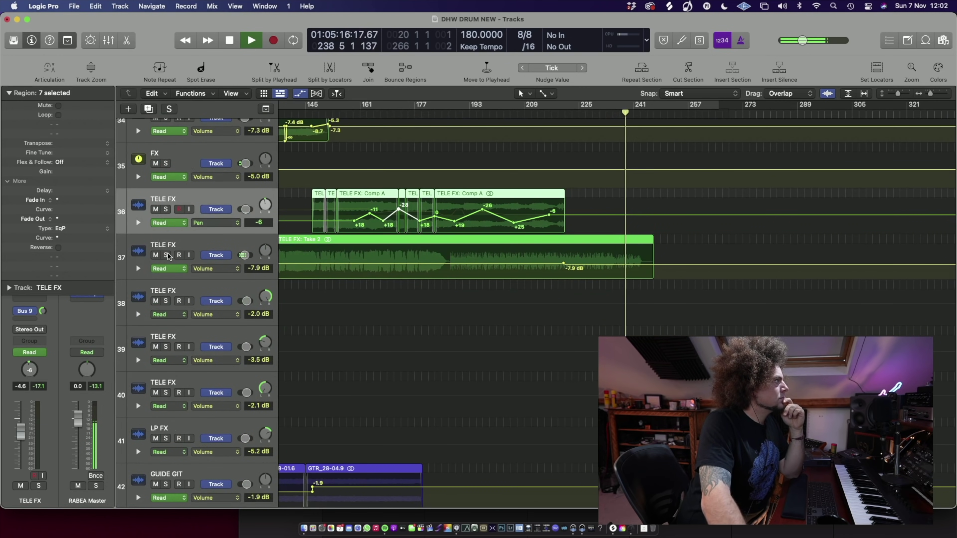
Step: Audition TELE FX track 37 and GUIDE GIT track 43 in turn, switching each solo off again
click(166, 255)
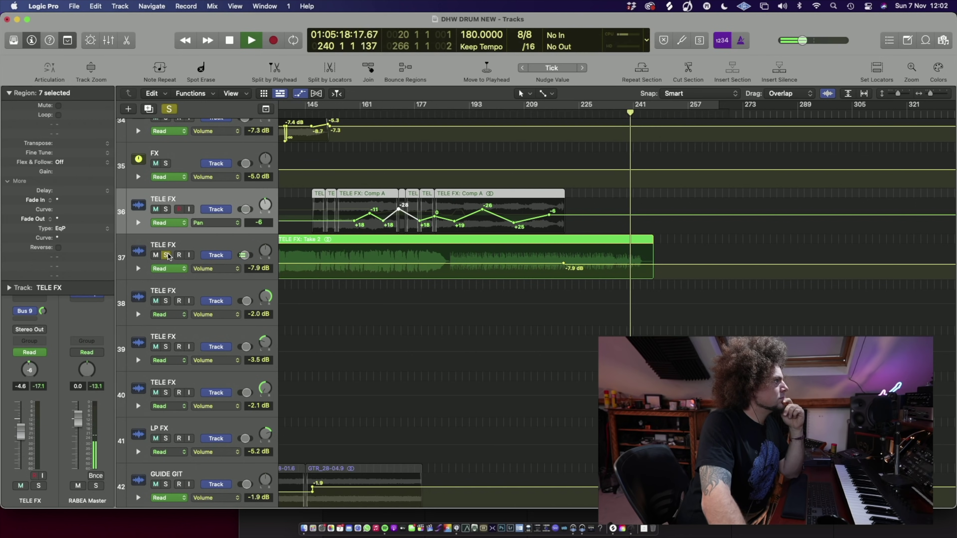
click(166, 255)
scroll(154, 344, down, 1)
scroll(153, 344, down, 6)
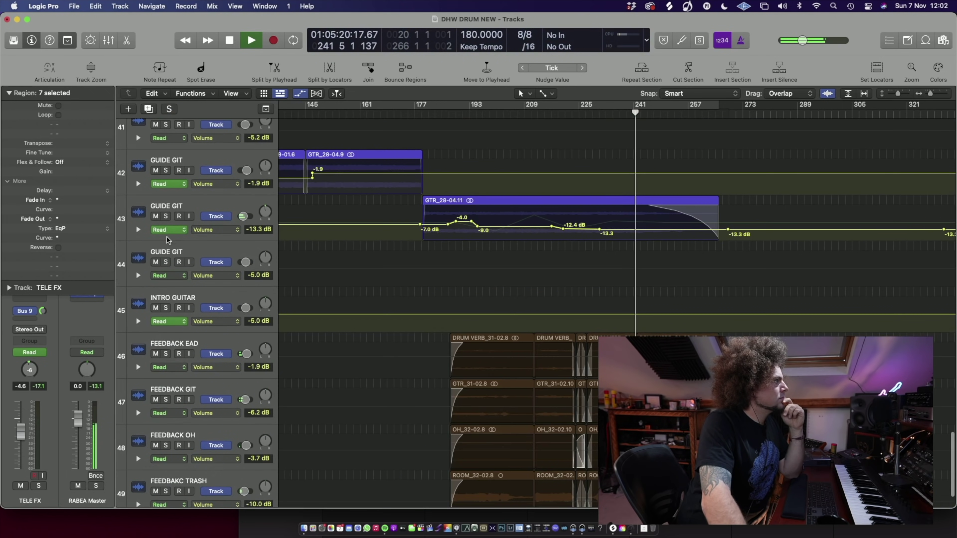
click(166, 216)
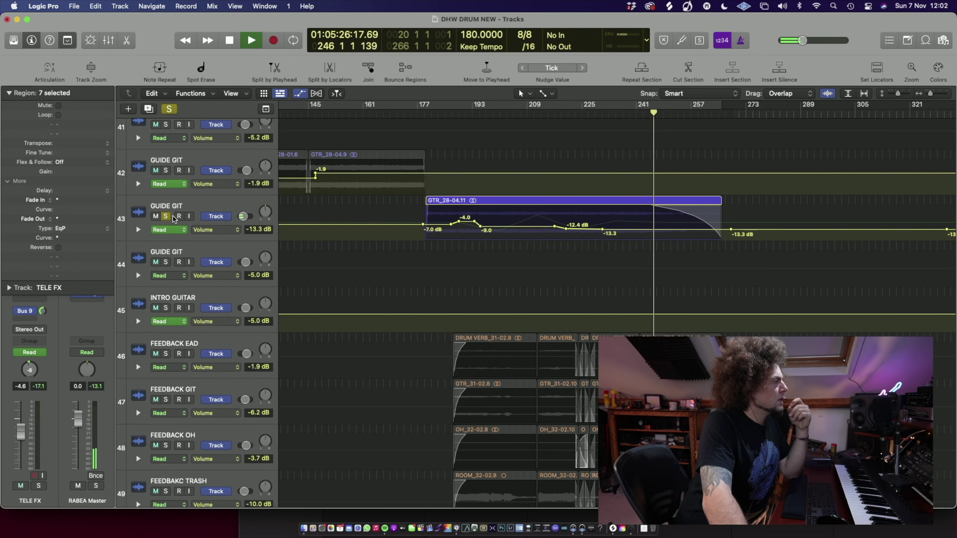
click(166, 216)
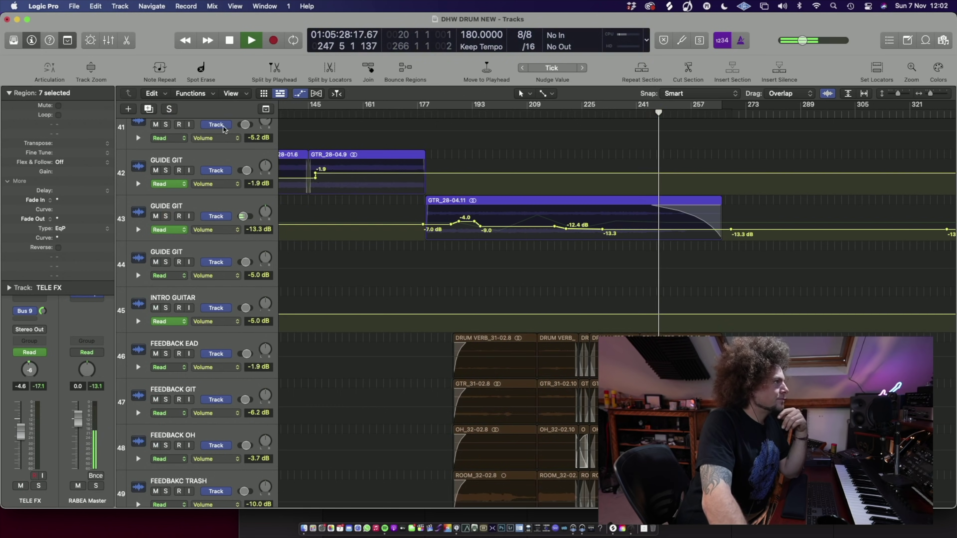
Step: Zoom out the Tracks area to view the whole arrangement with its automation
scroll(584, 217, up, 3)
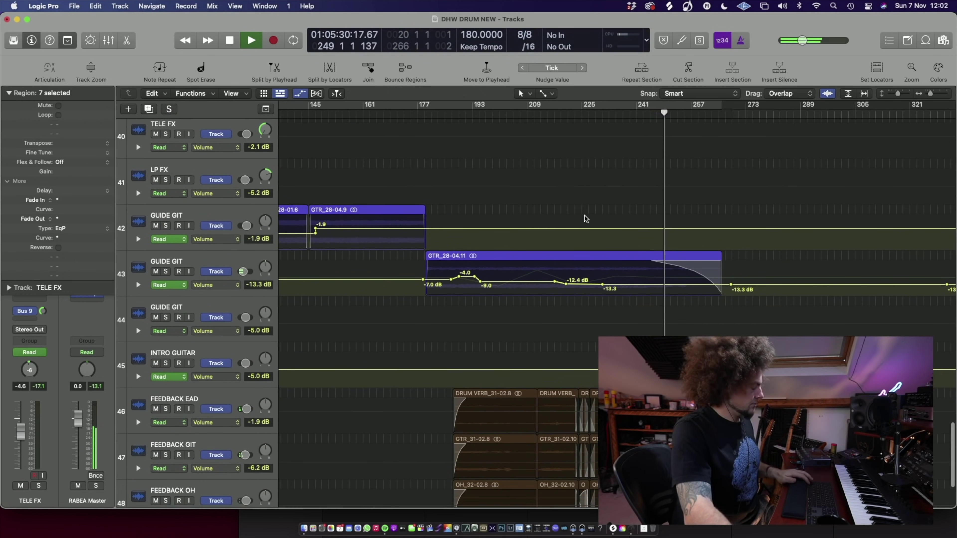
scroll(585, 219, down, 10)
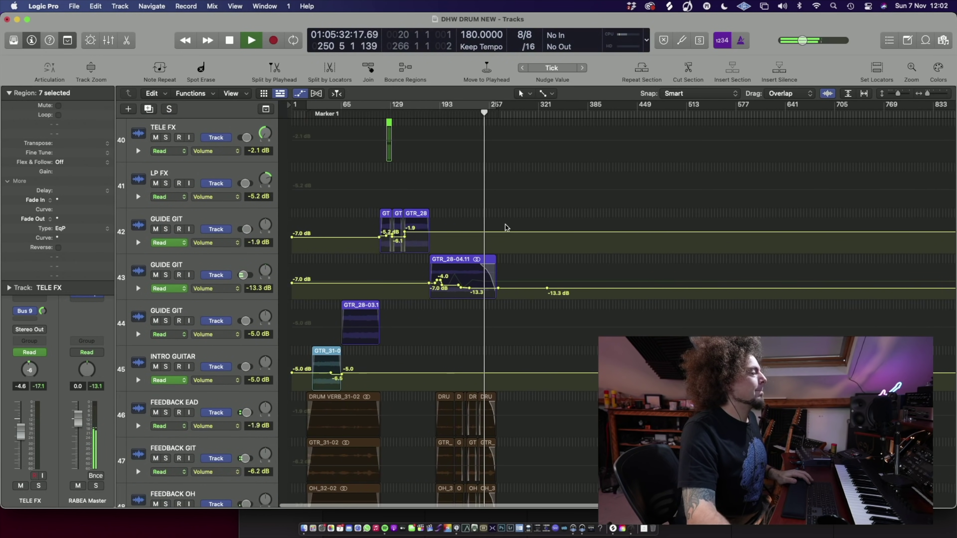
key(z)
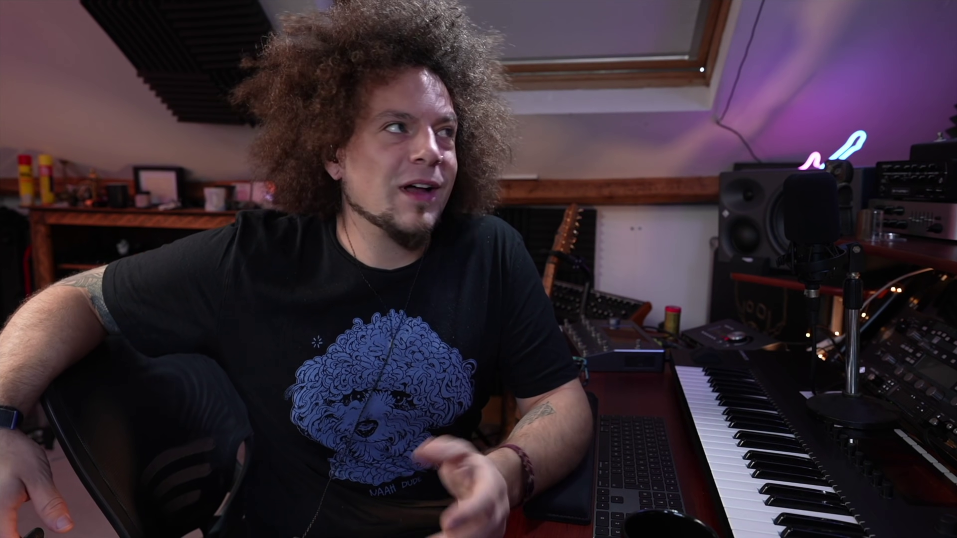